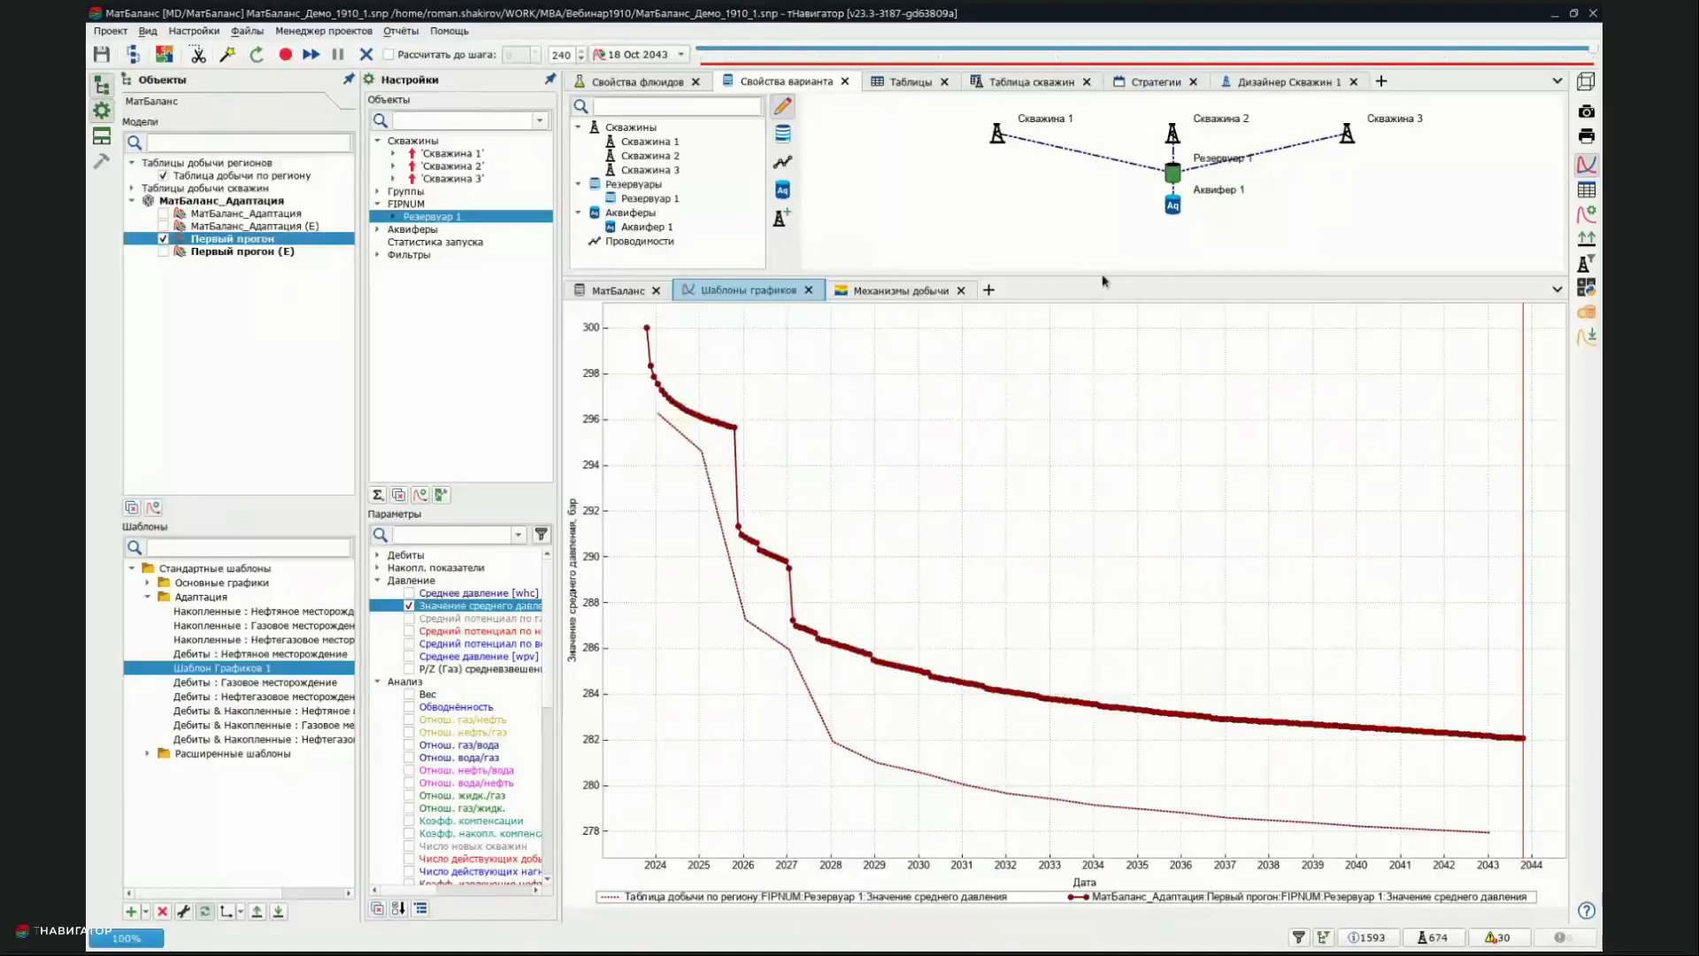
Enlarge the well and reservoir scheme area and activate the МатБаланс_Адаптация model in the project's model tree
left_click_drag(1102, 276, 1087, 439)
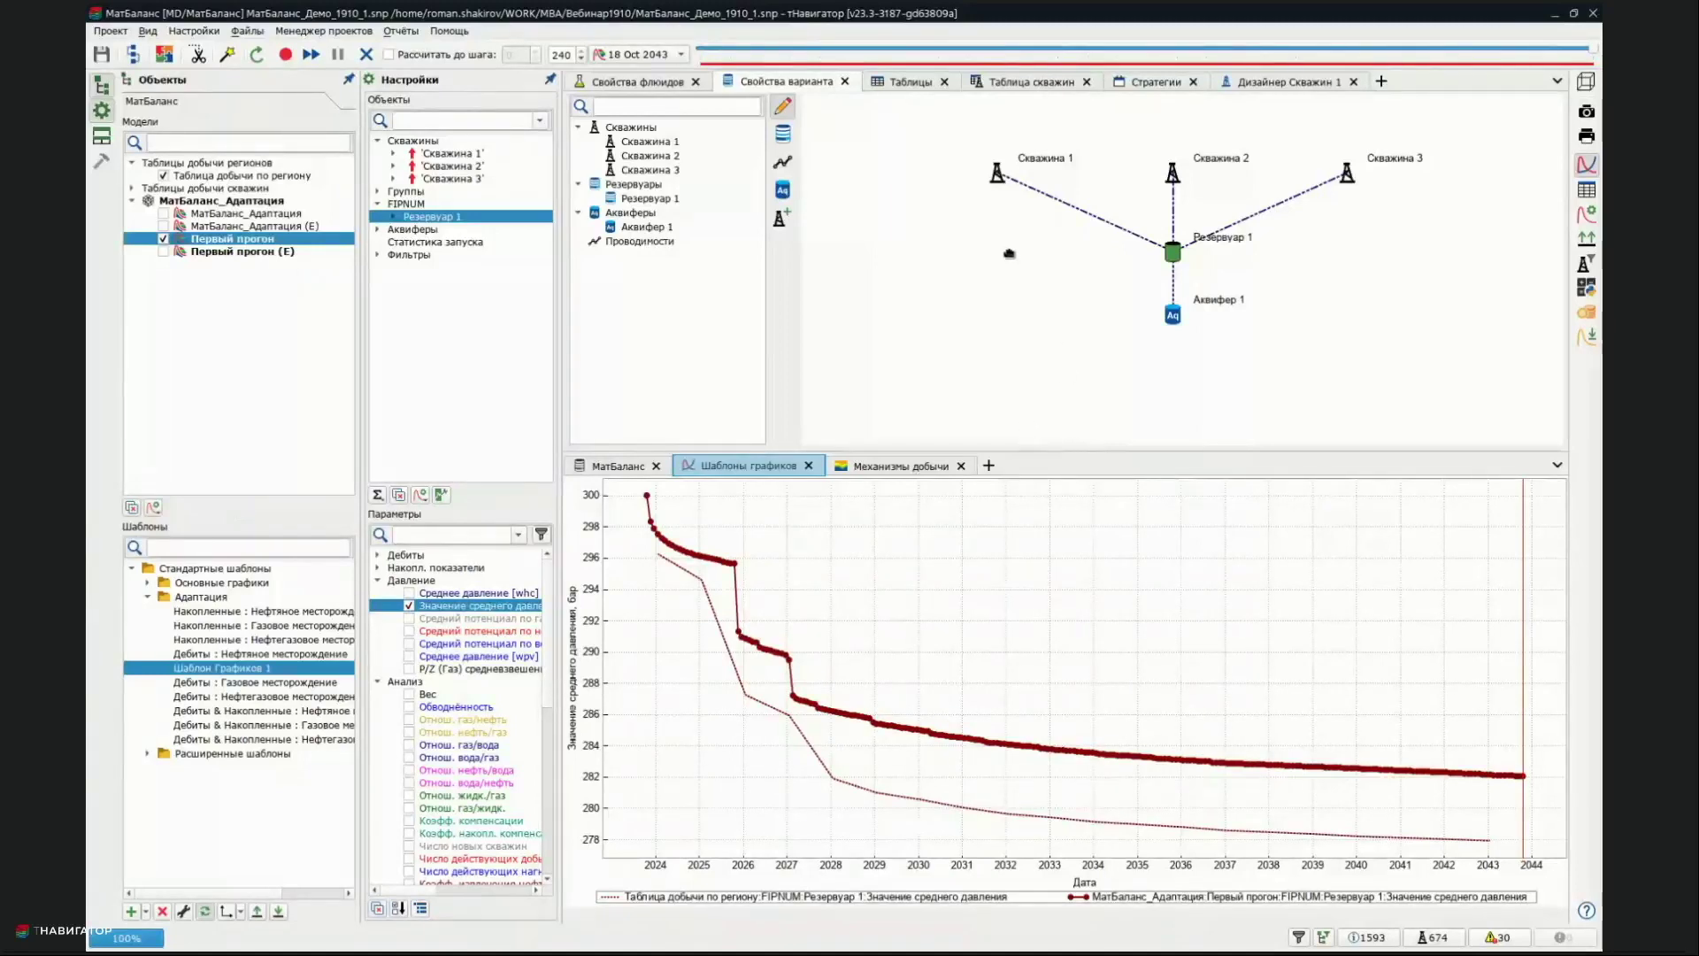
left_click(1009, 254)
left_click(102, 56)
left_click(261, 154)
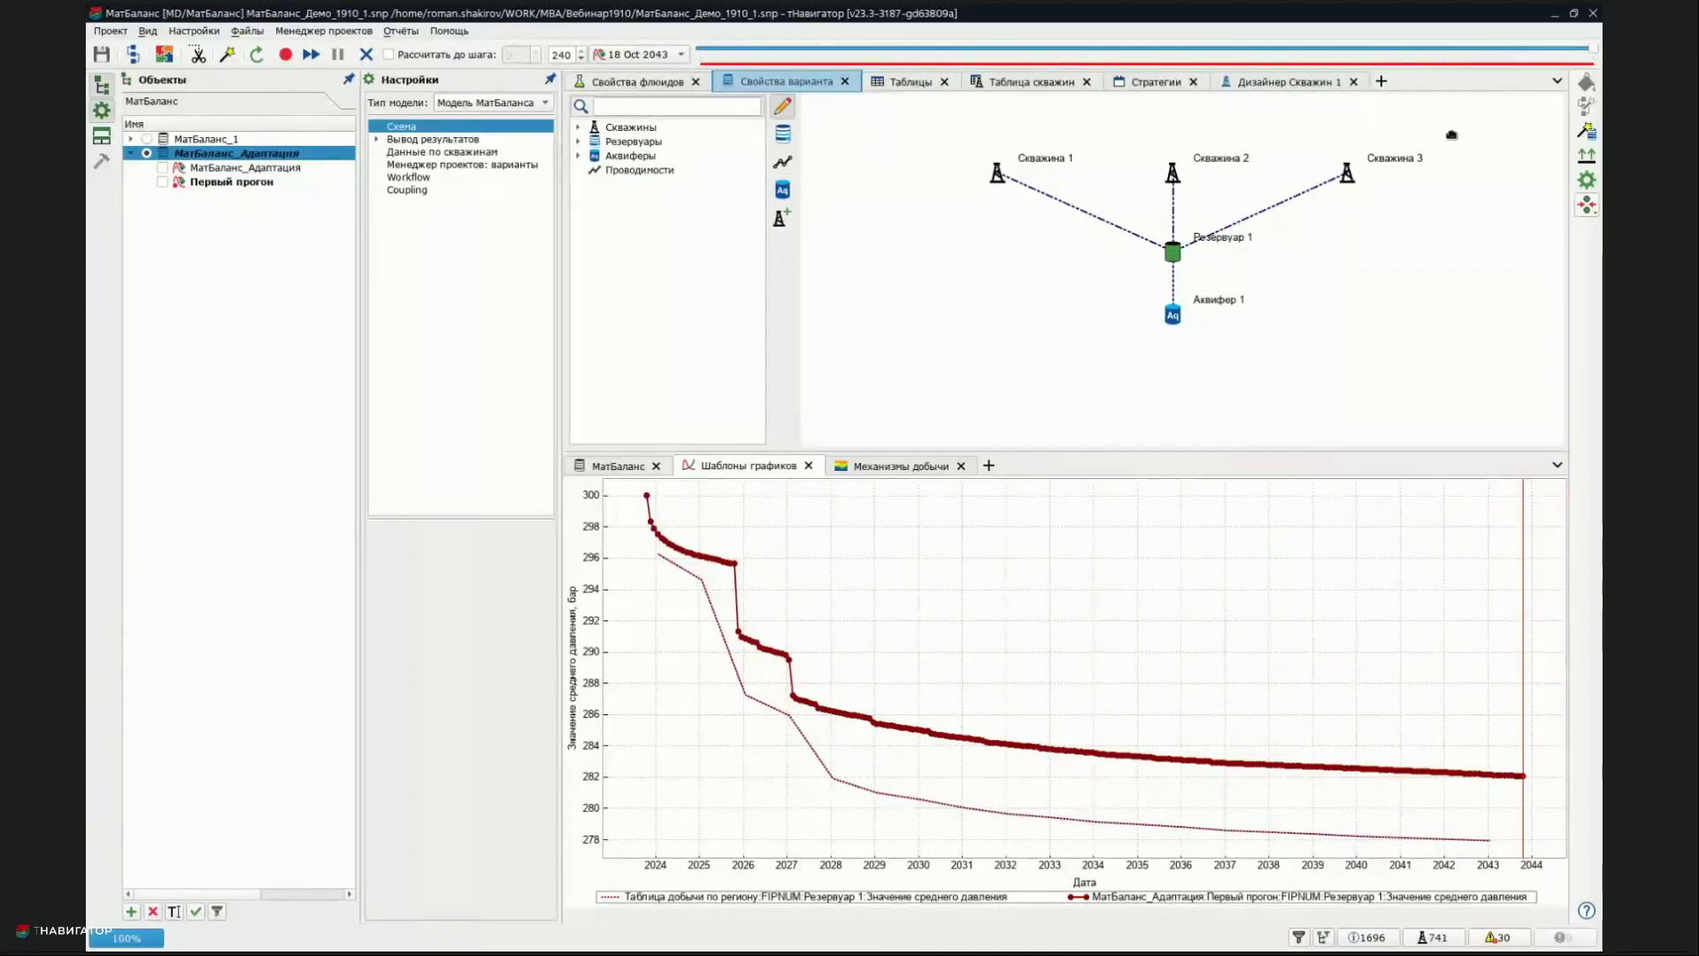
Open the enlarged Адаптация dialog and review the available variables of Аквифер 1 and Резервуар 1
left_click(1589, 133)
mouse_move(929, 213)
left_mouse_down()
mouse_move(947, 215)
mouse_move(940, 200)
left_mouse_up()
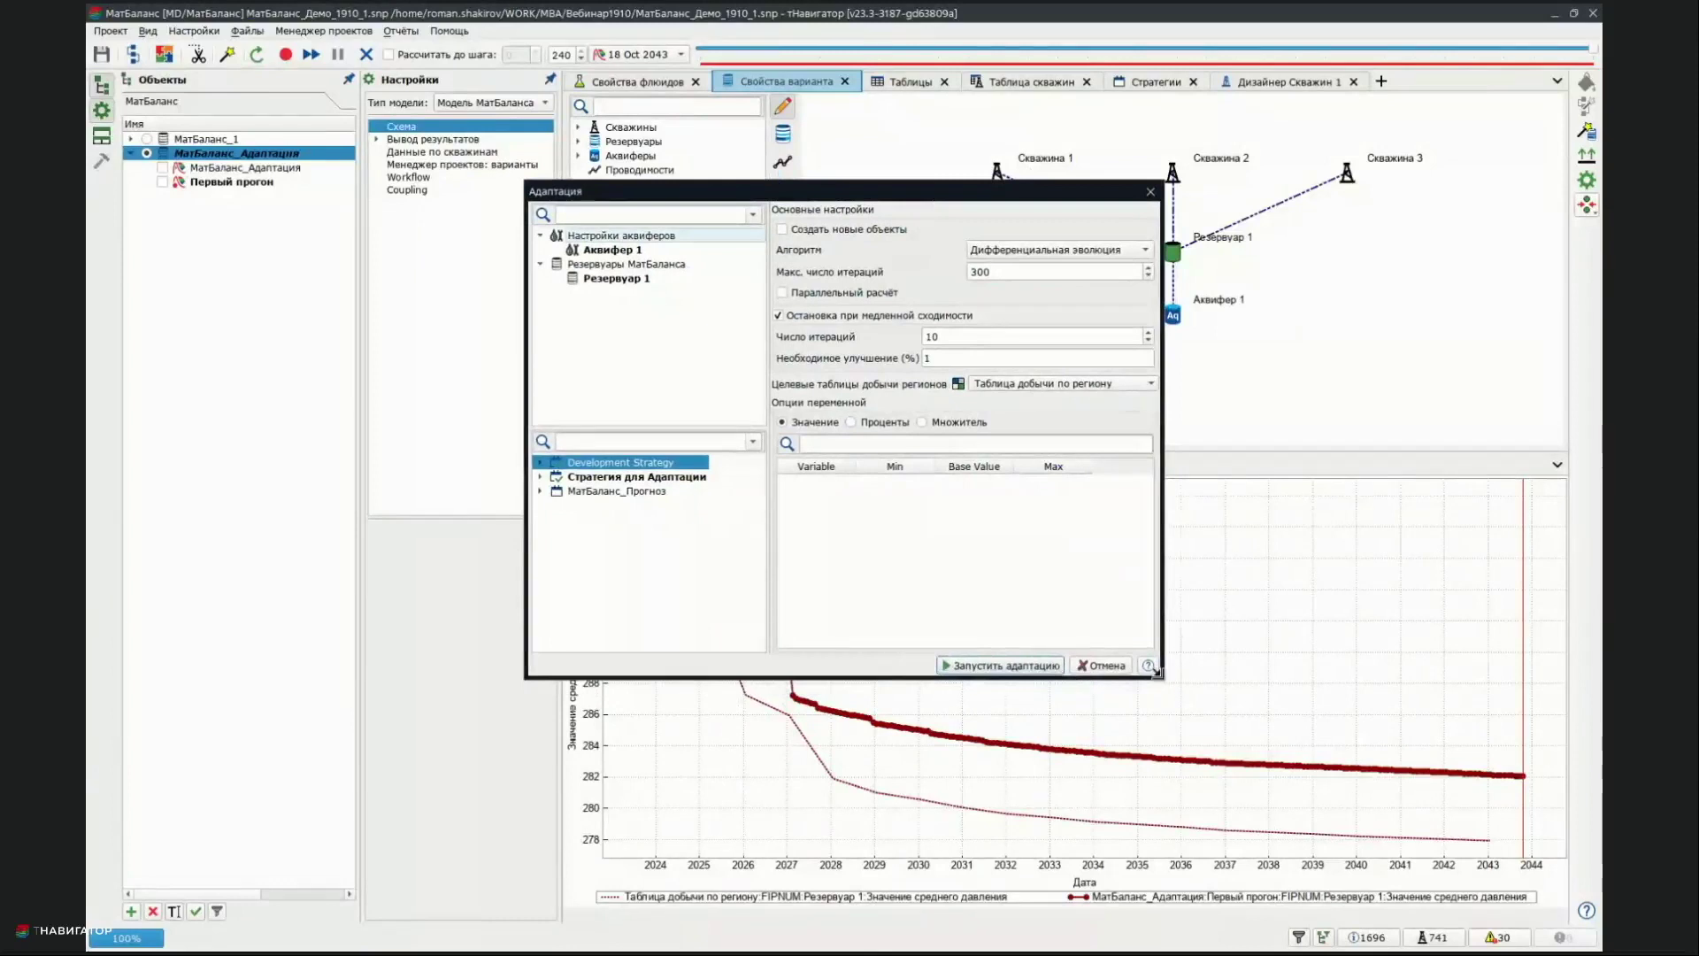
left_click_drag(1162, 686, 1334, 744)
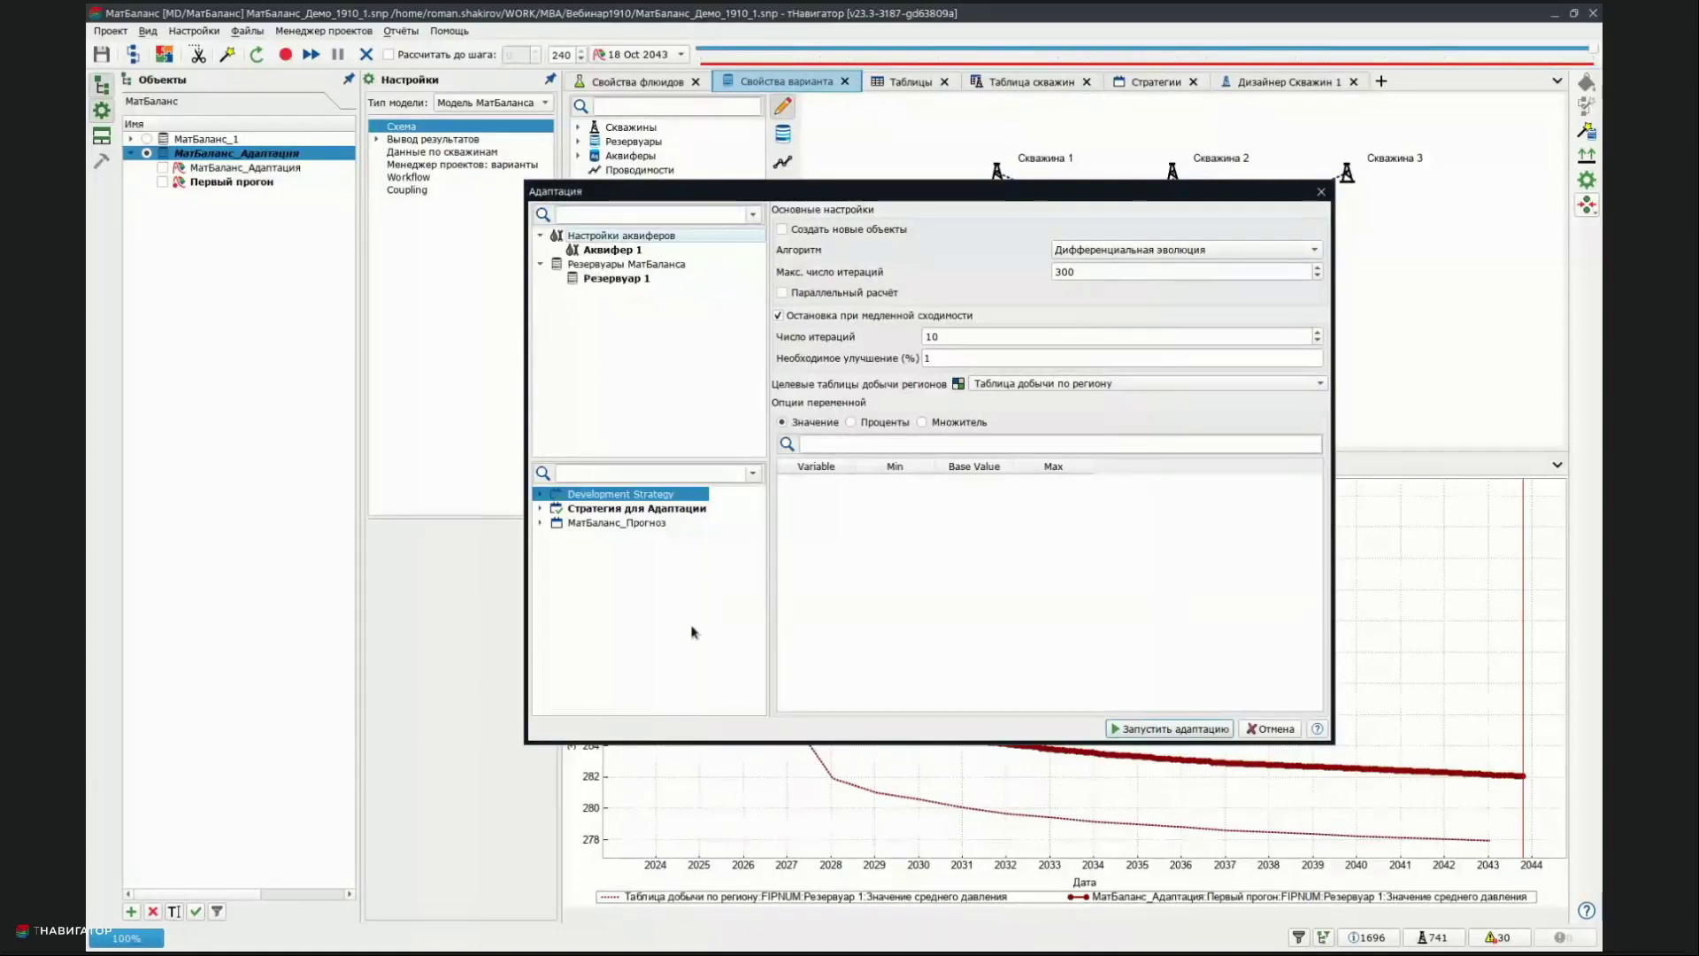
left_click(608, 250)
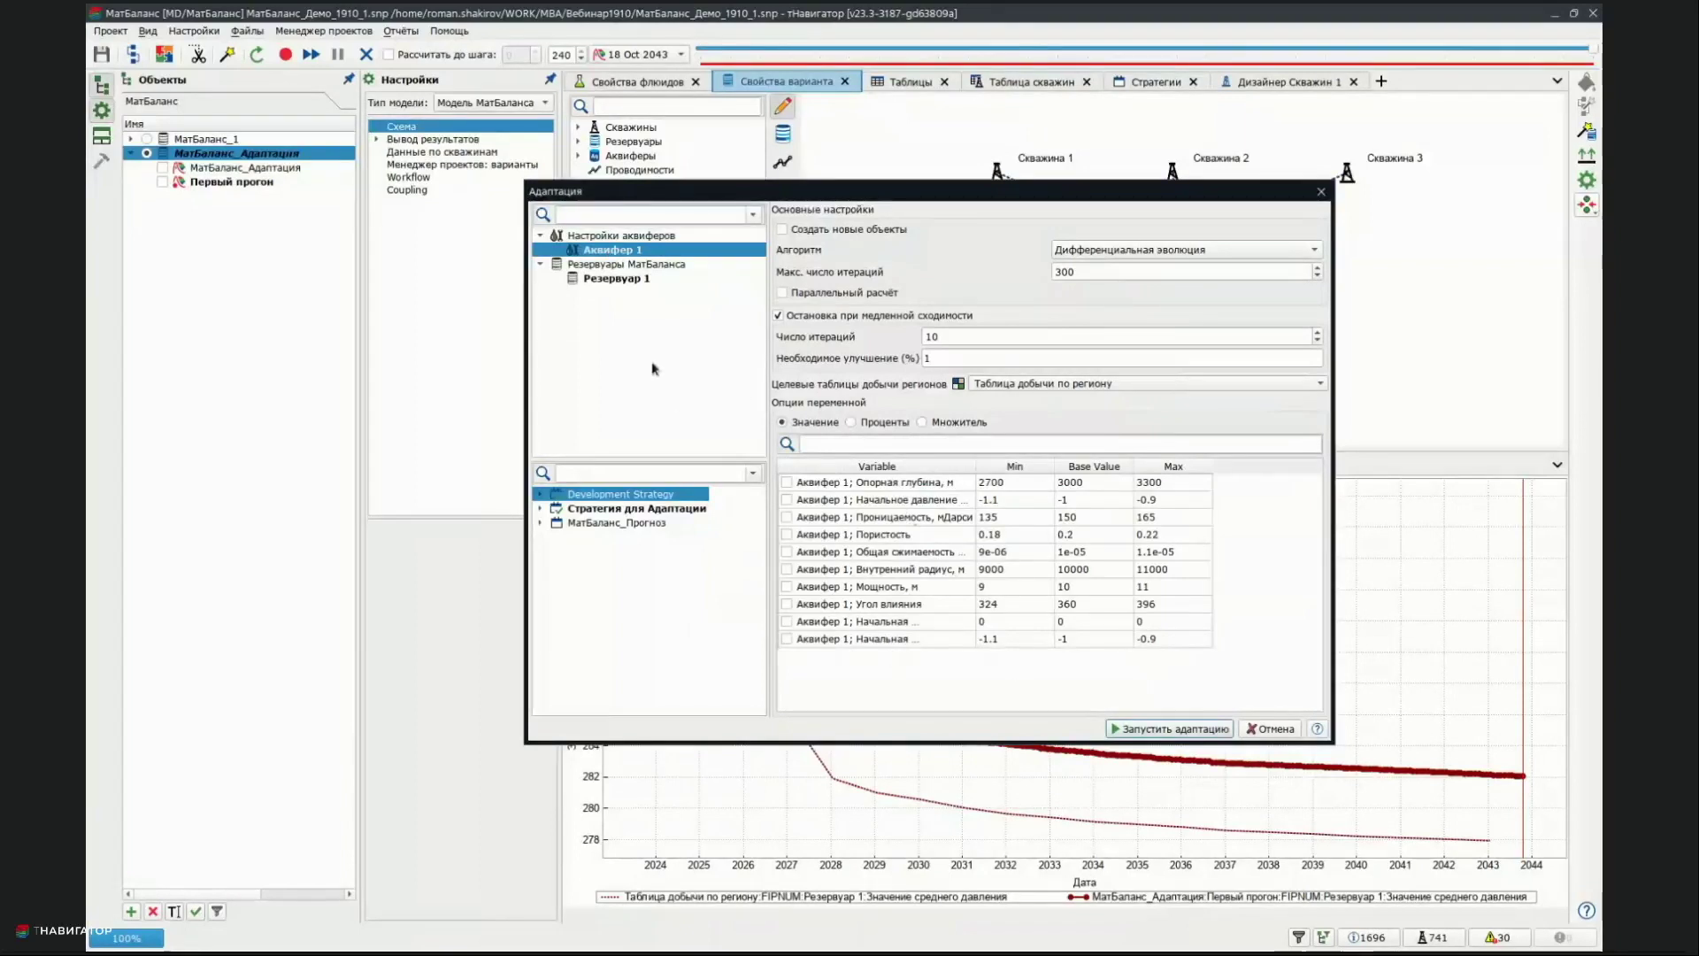
left_click(633, 280)
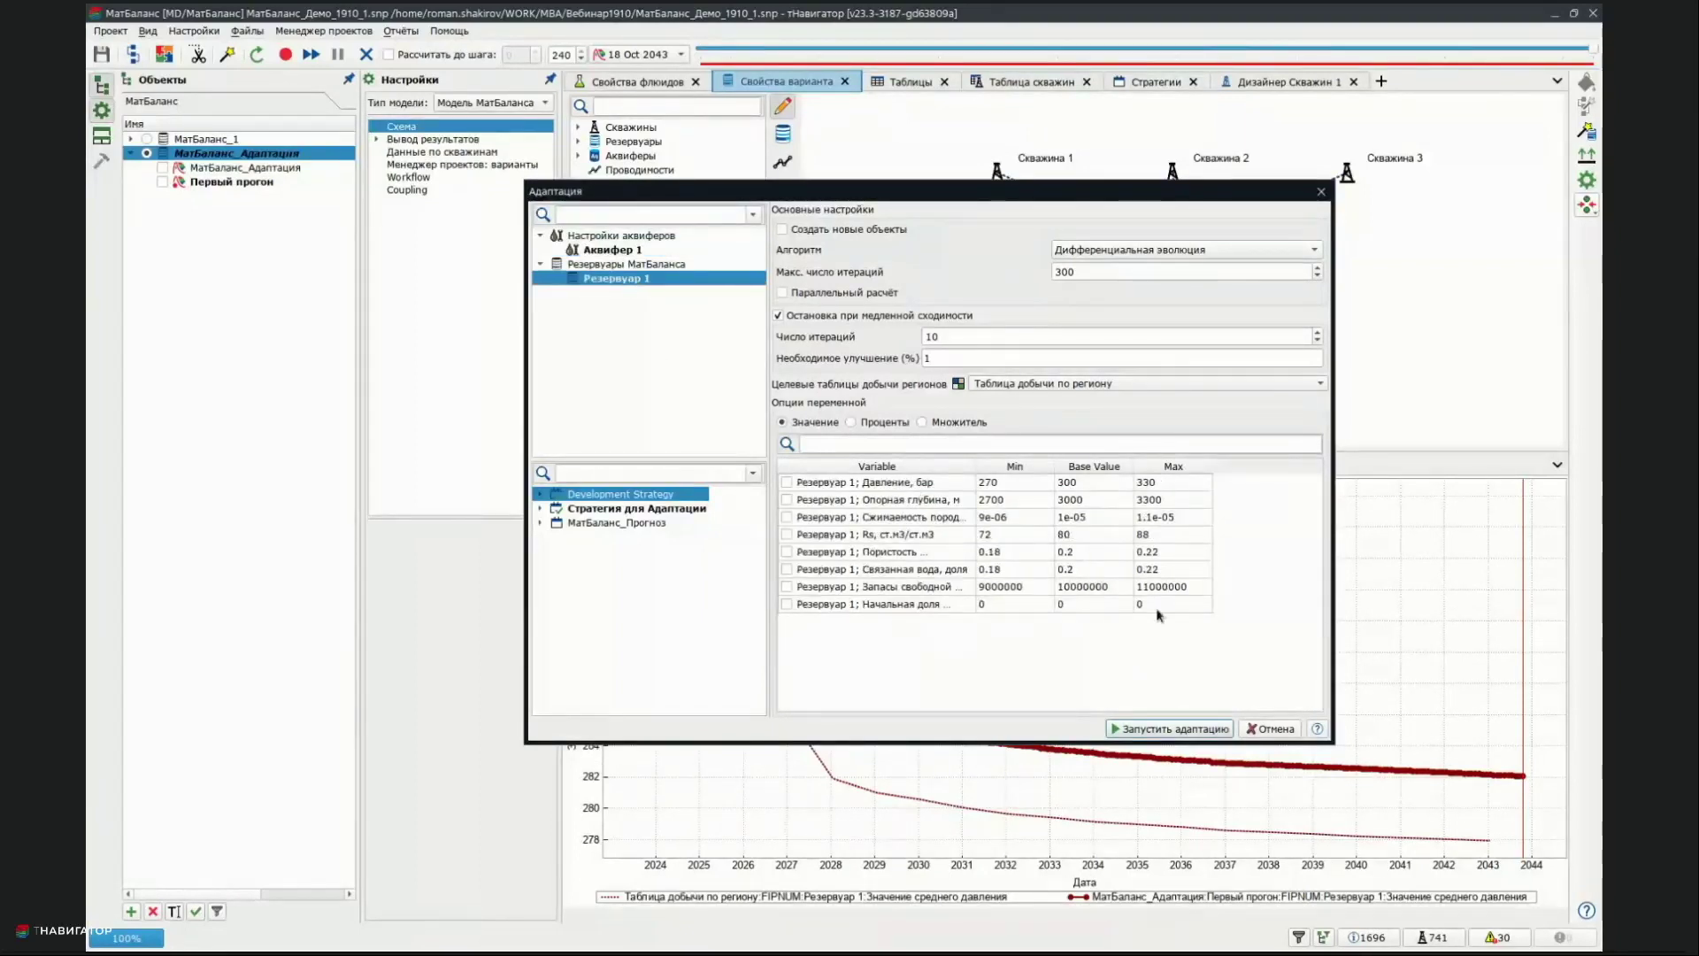
left_click(786, 517)
left_click(787, 517)
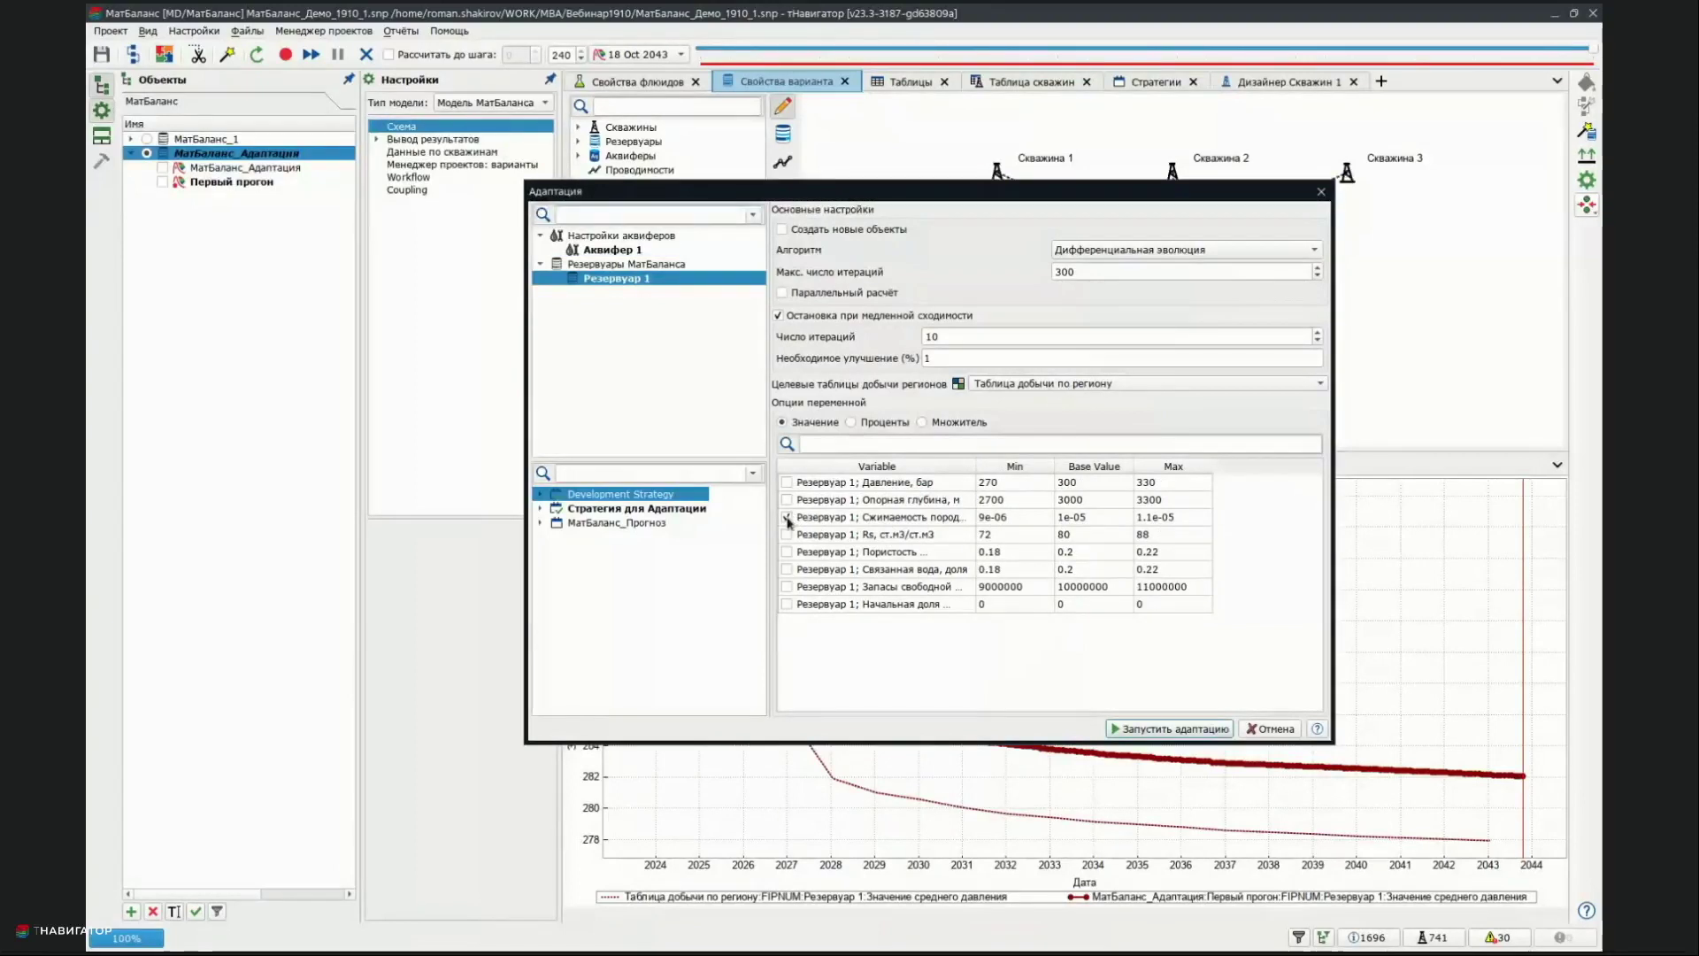
Examine the Подключение скважины (История) variables under Стратегия для Адаптации, showing their full names without the reservoir variables
left_click(584, 509)
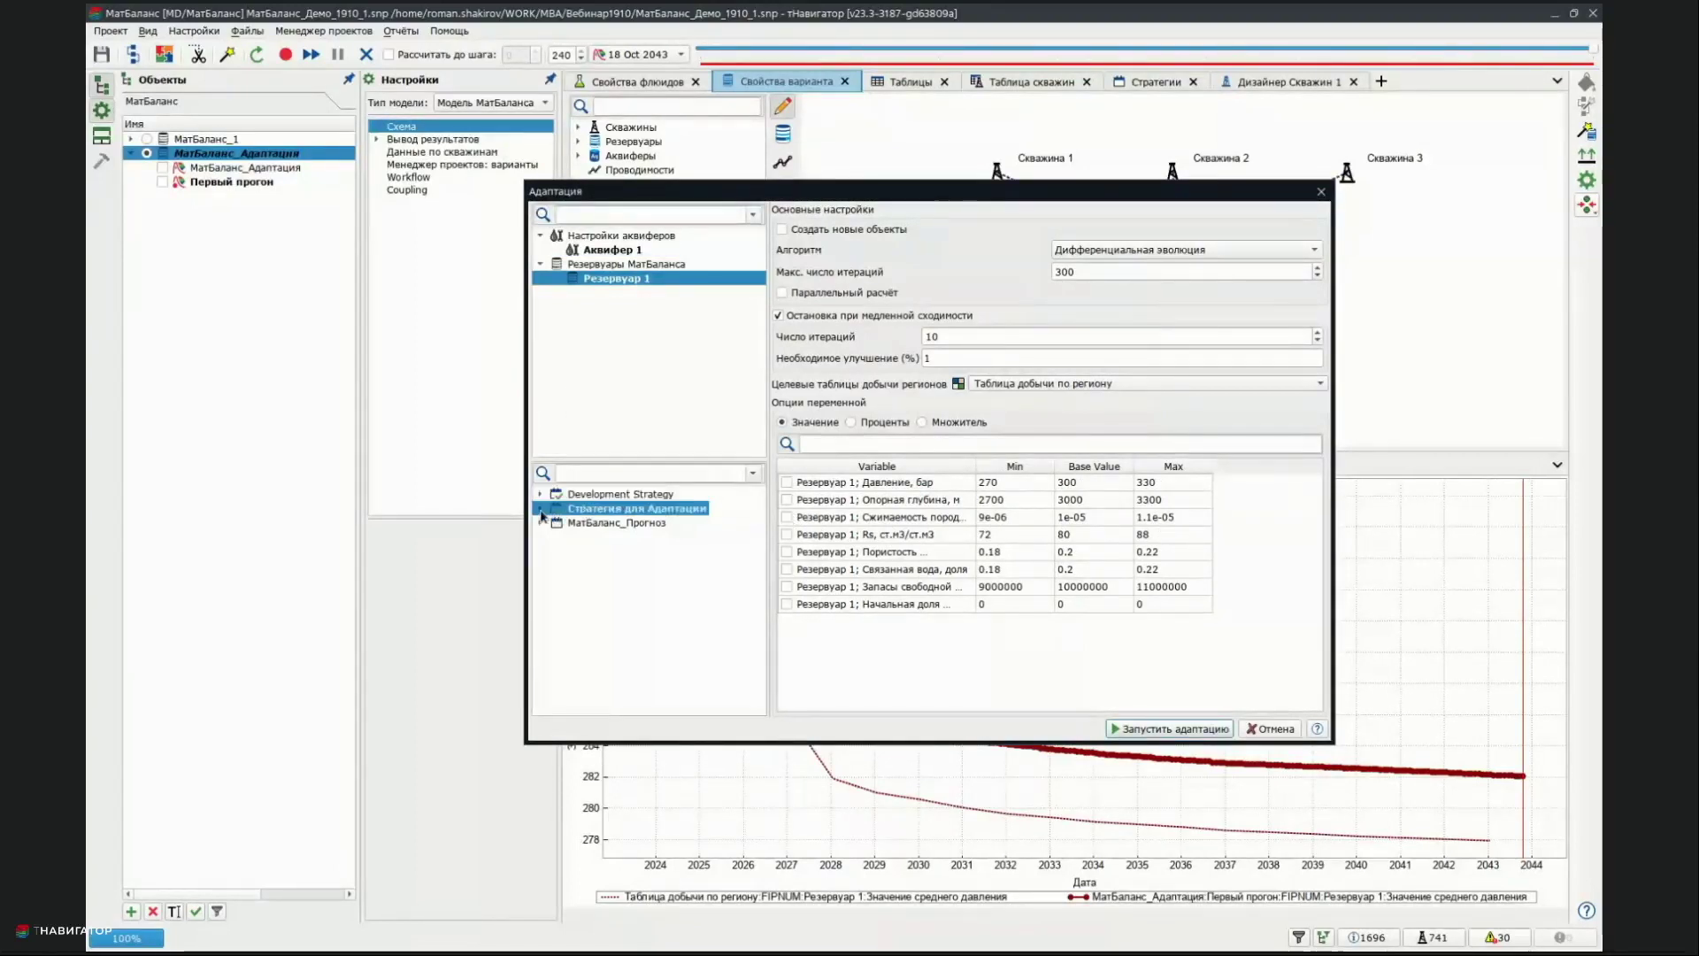
left_click(540, 509)
left_click(556, 536)
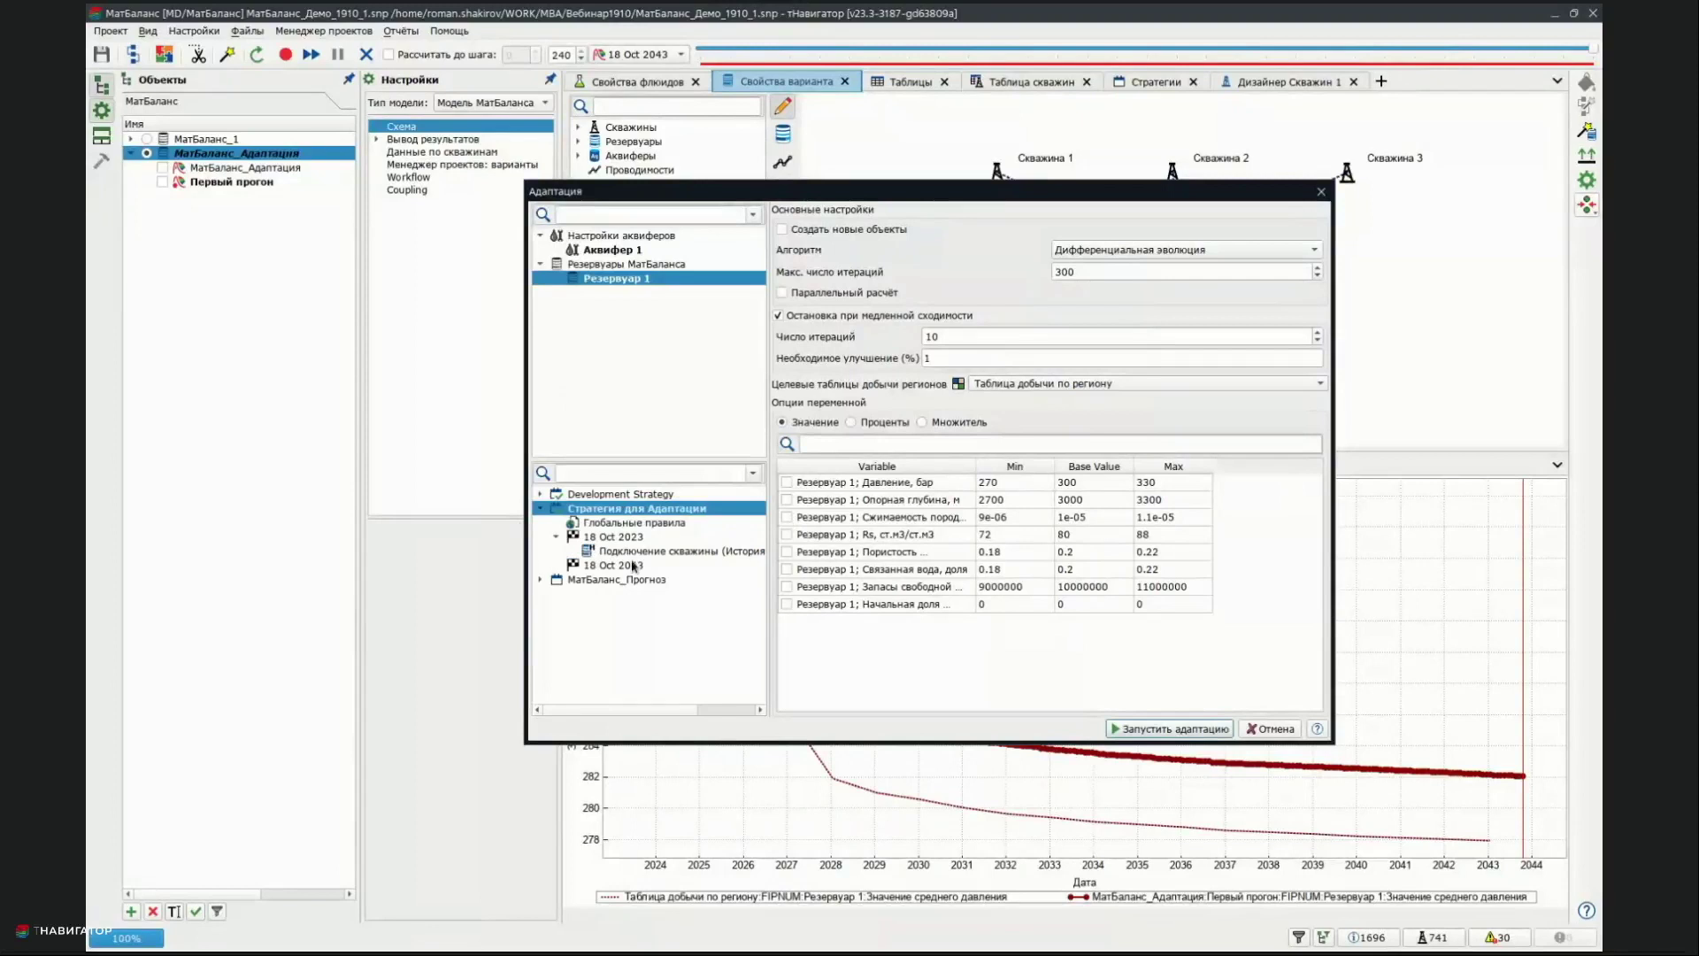
left_click(676, 551)
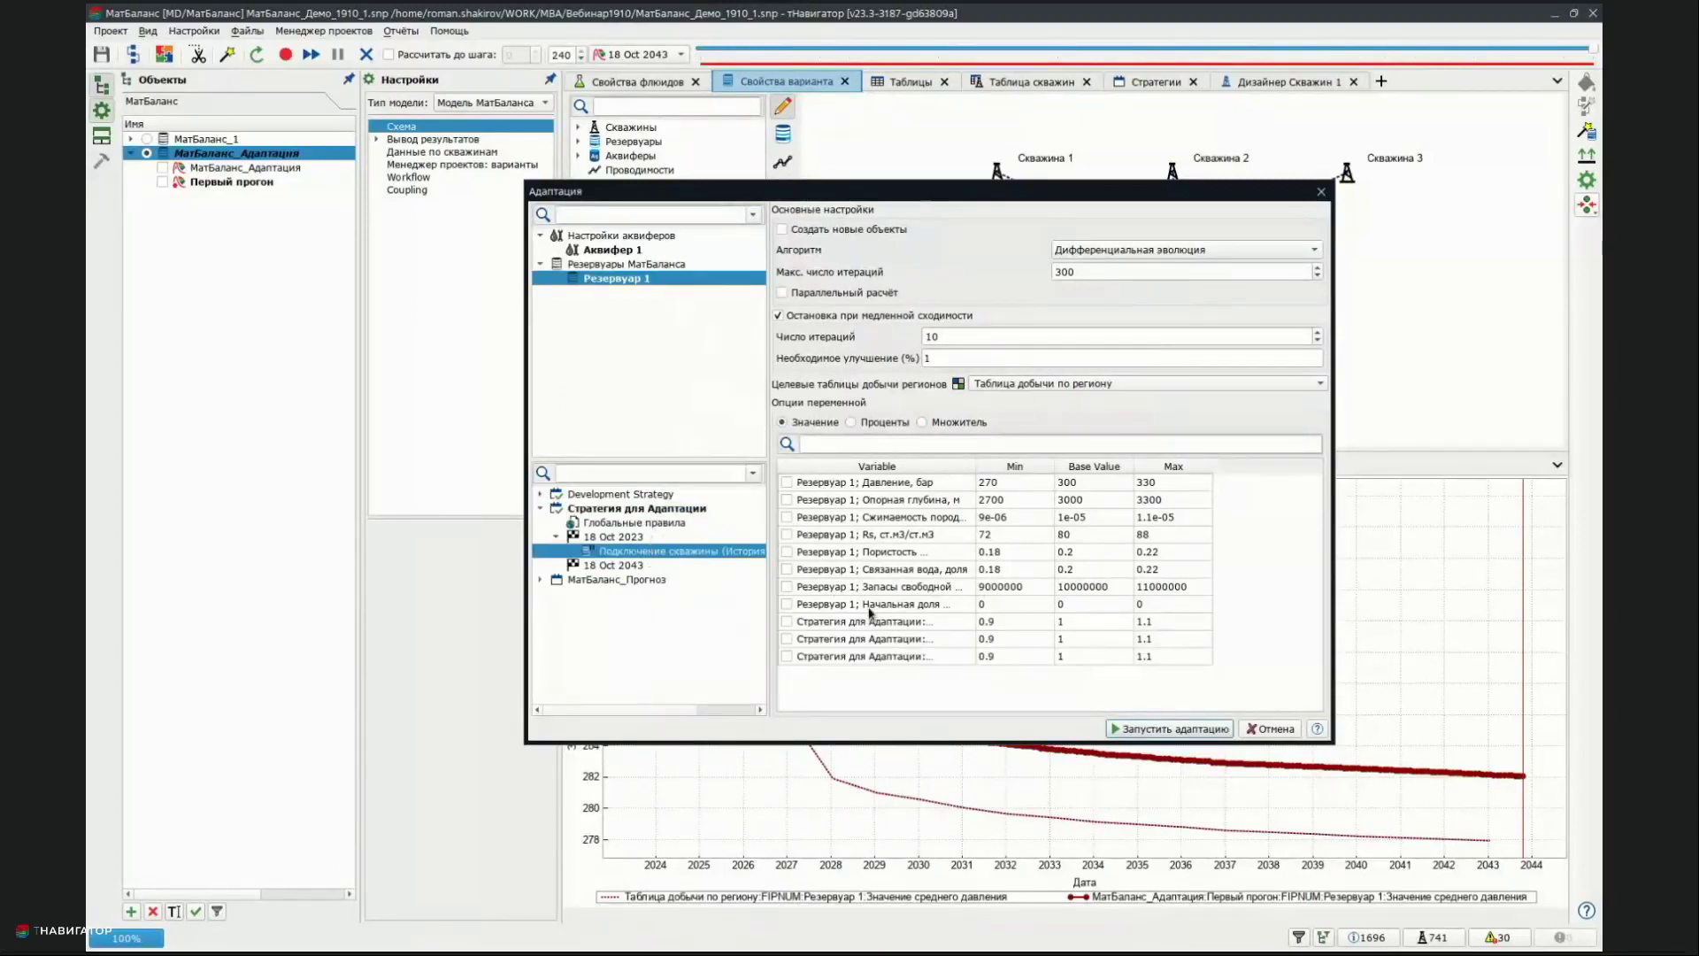
left_click(635, 264)
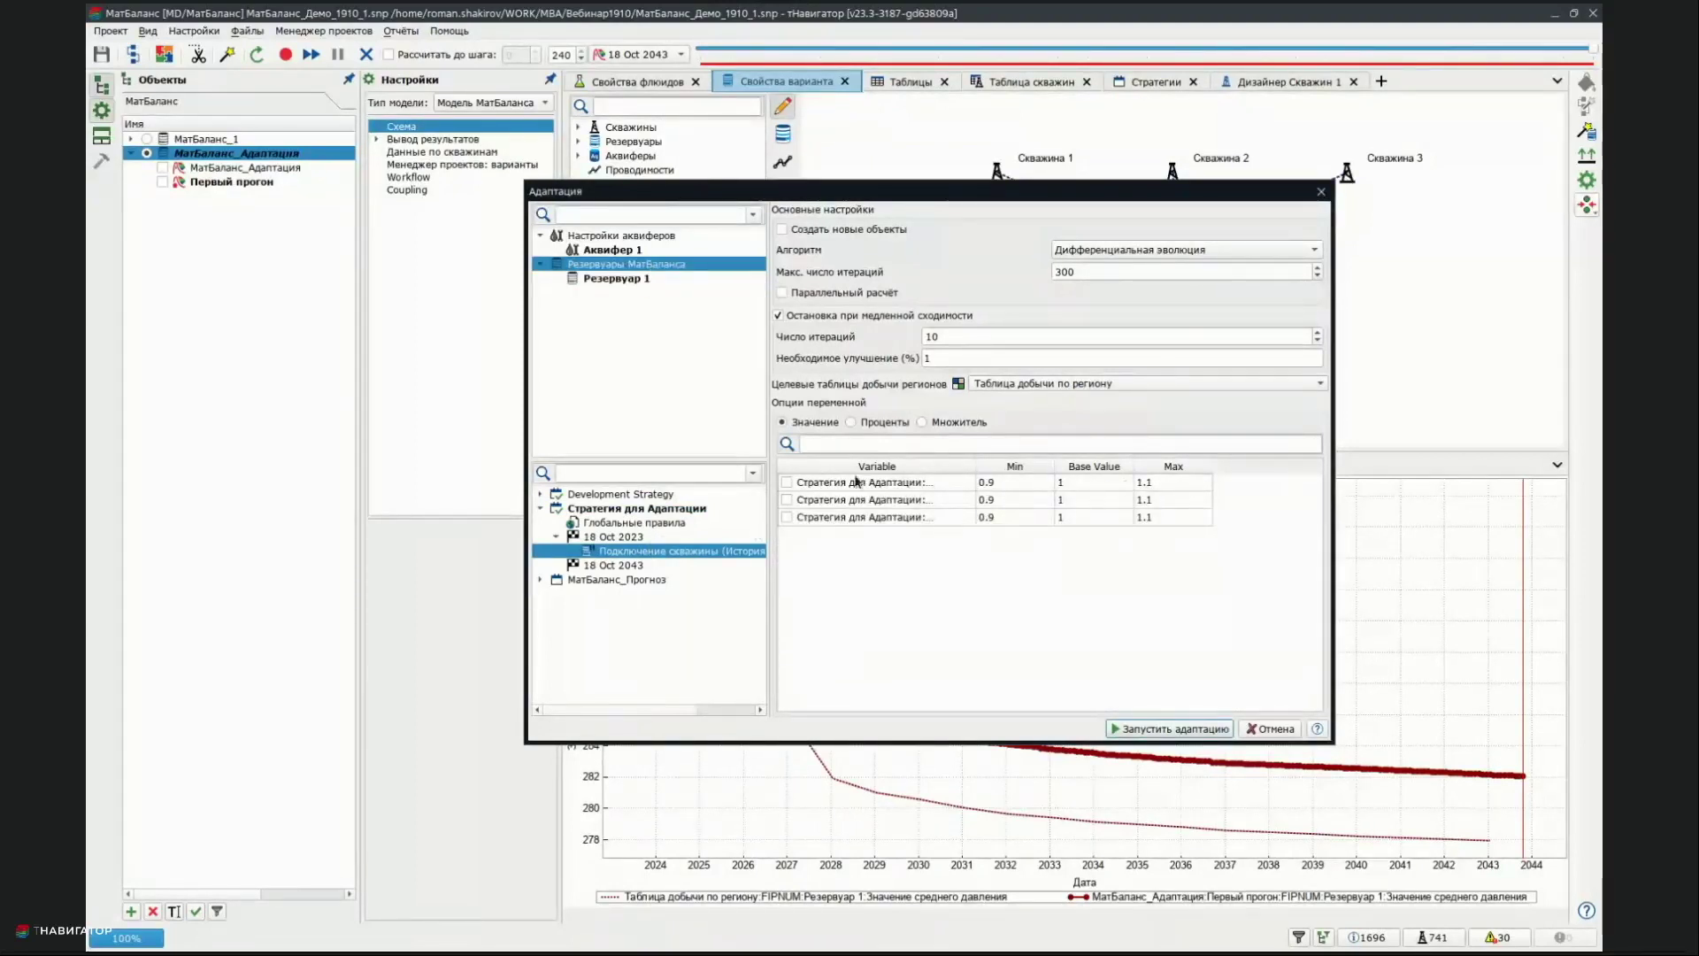
left_click_drag(976, 468, 1078, 468)
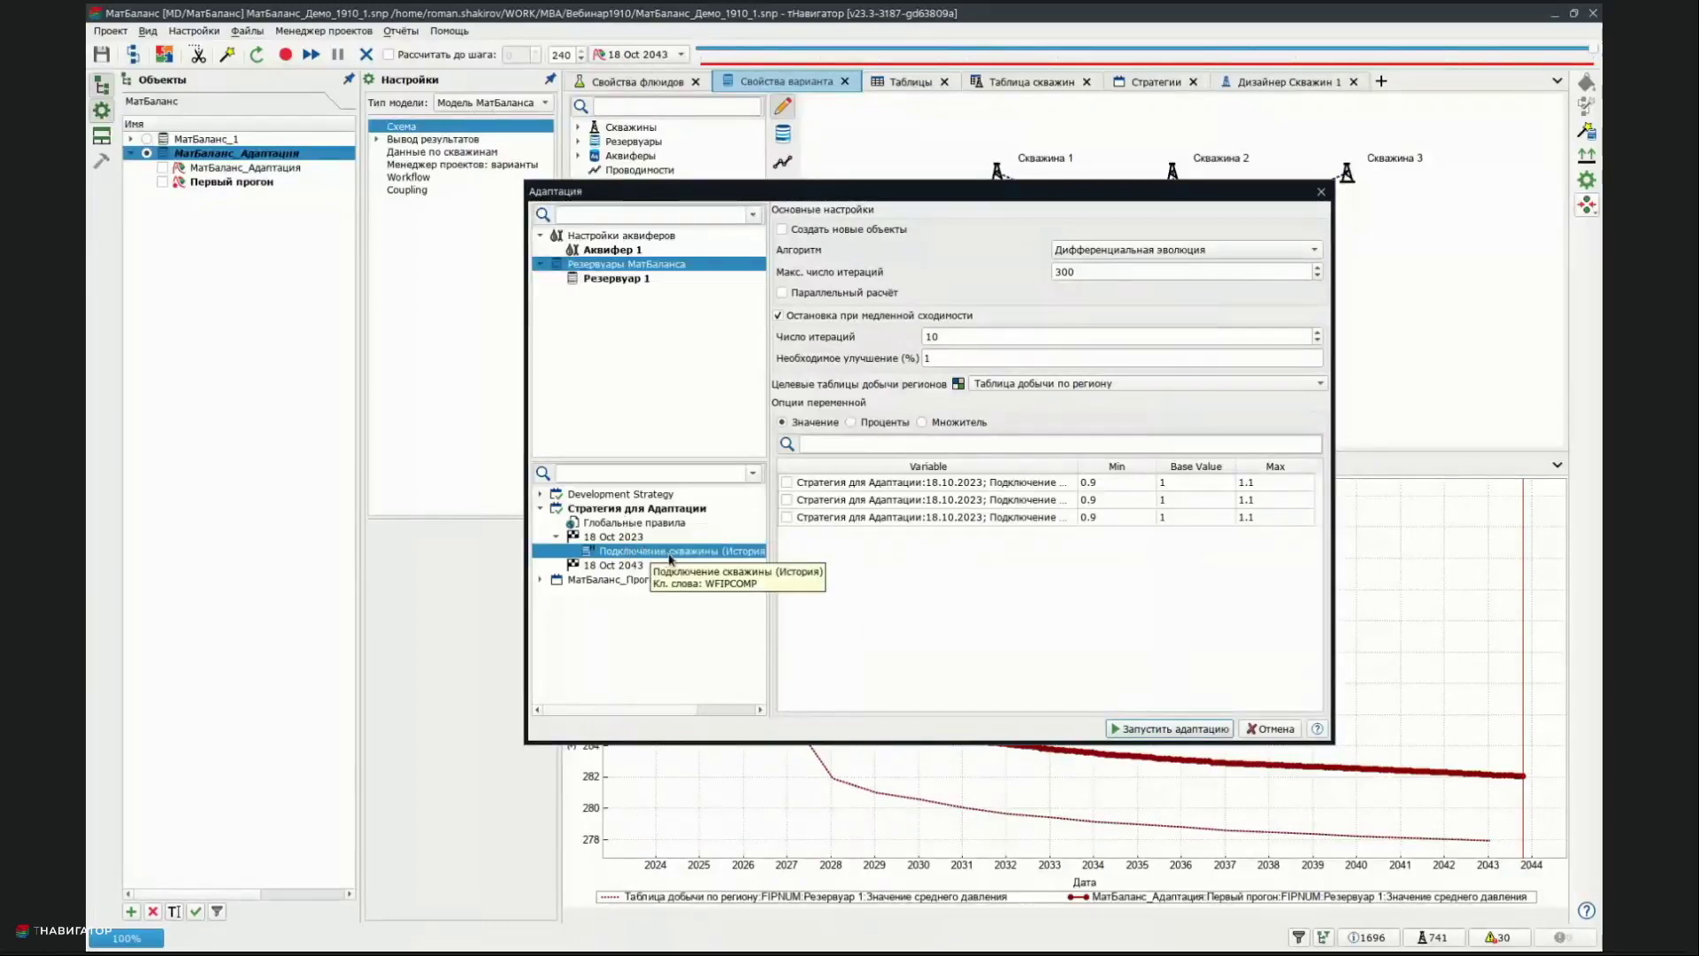
left_click(996, 482)
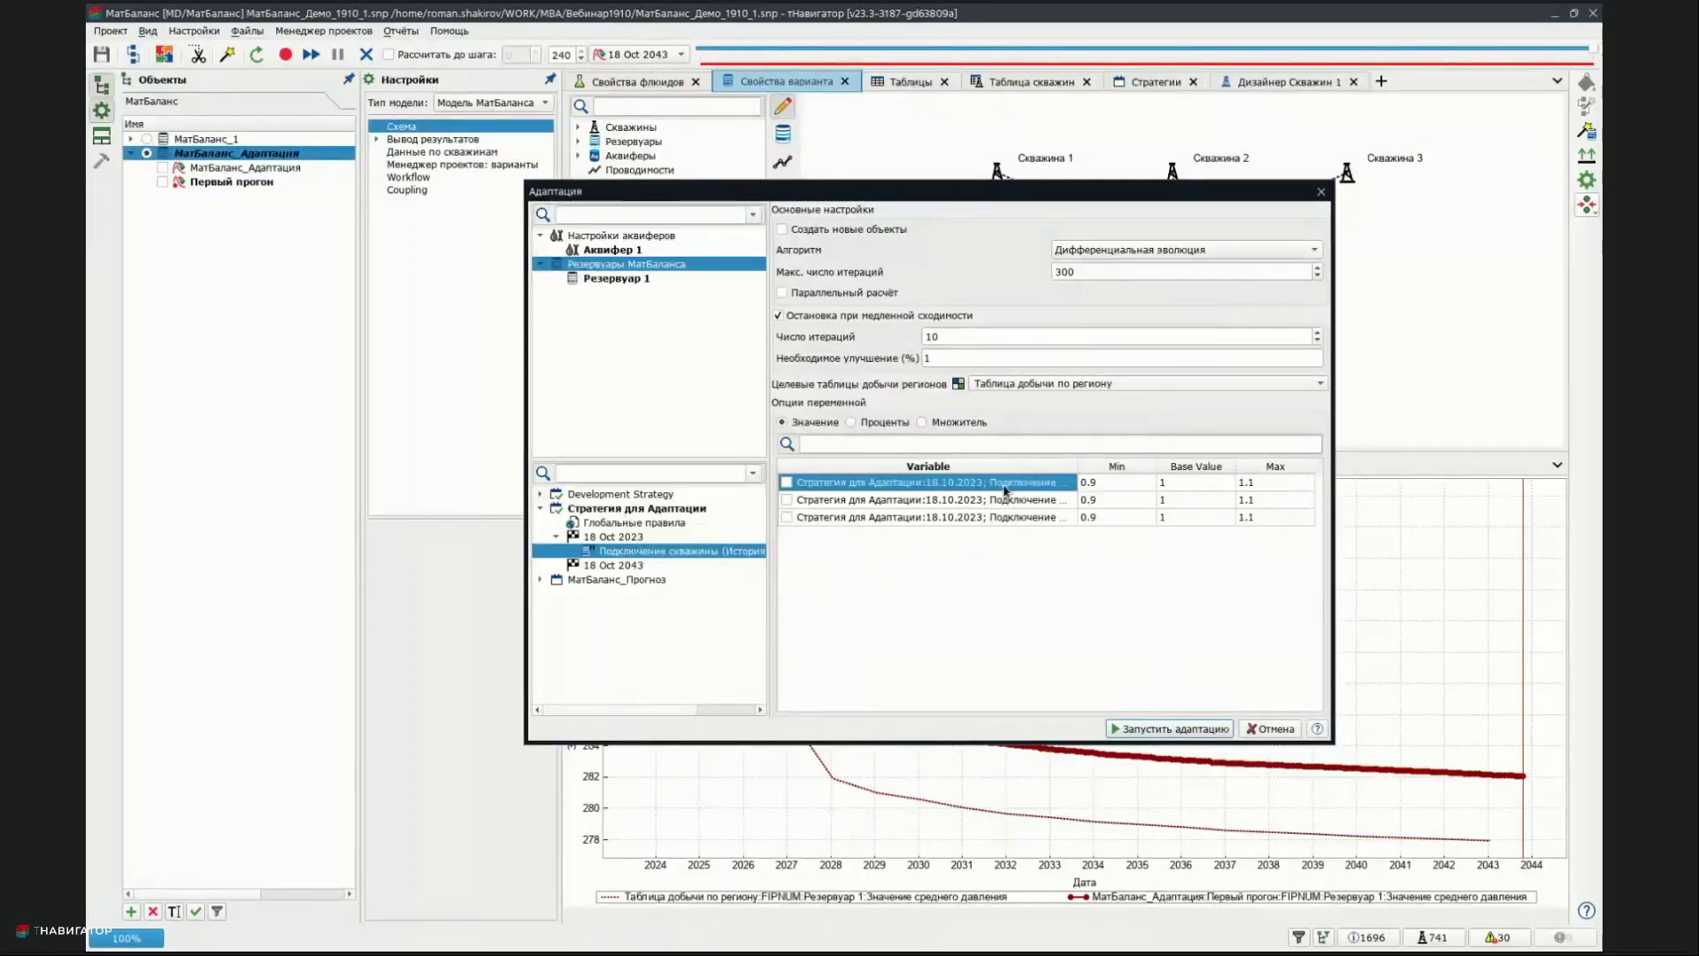
left_click_drag(1077, 467, 1308, 470)
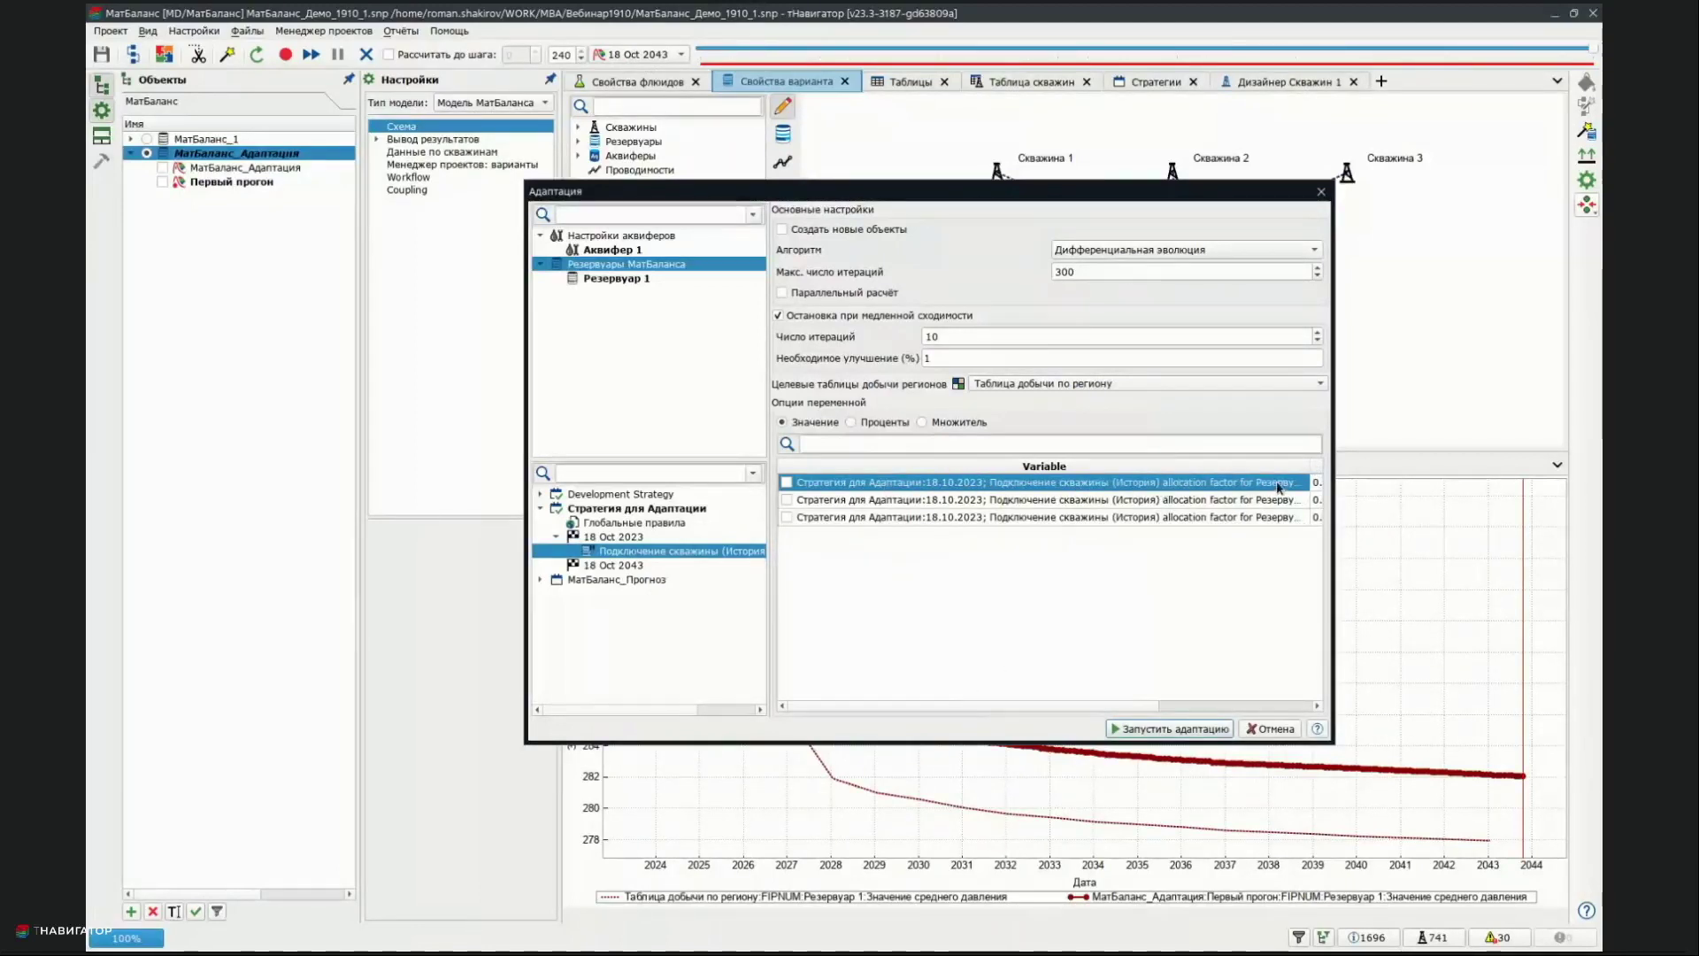
scroll(1053, 531, "right", 3)
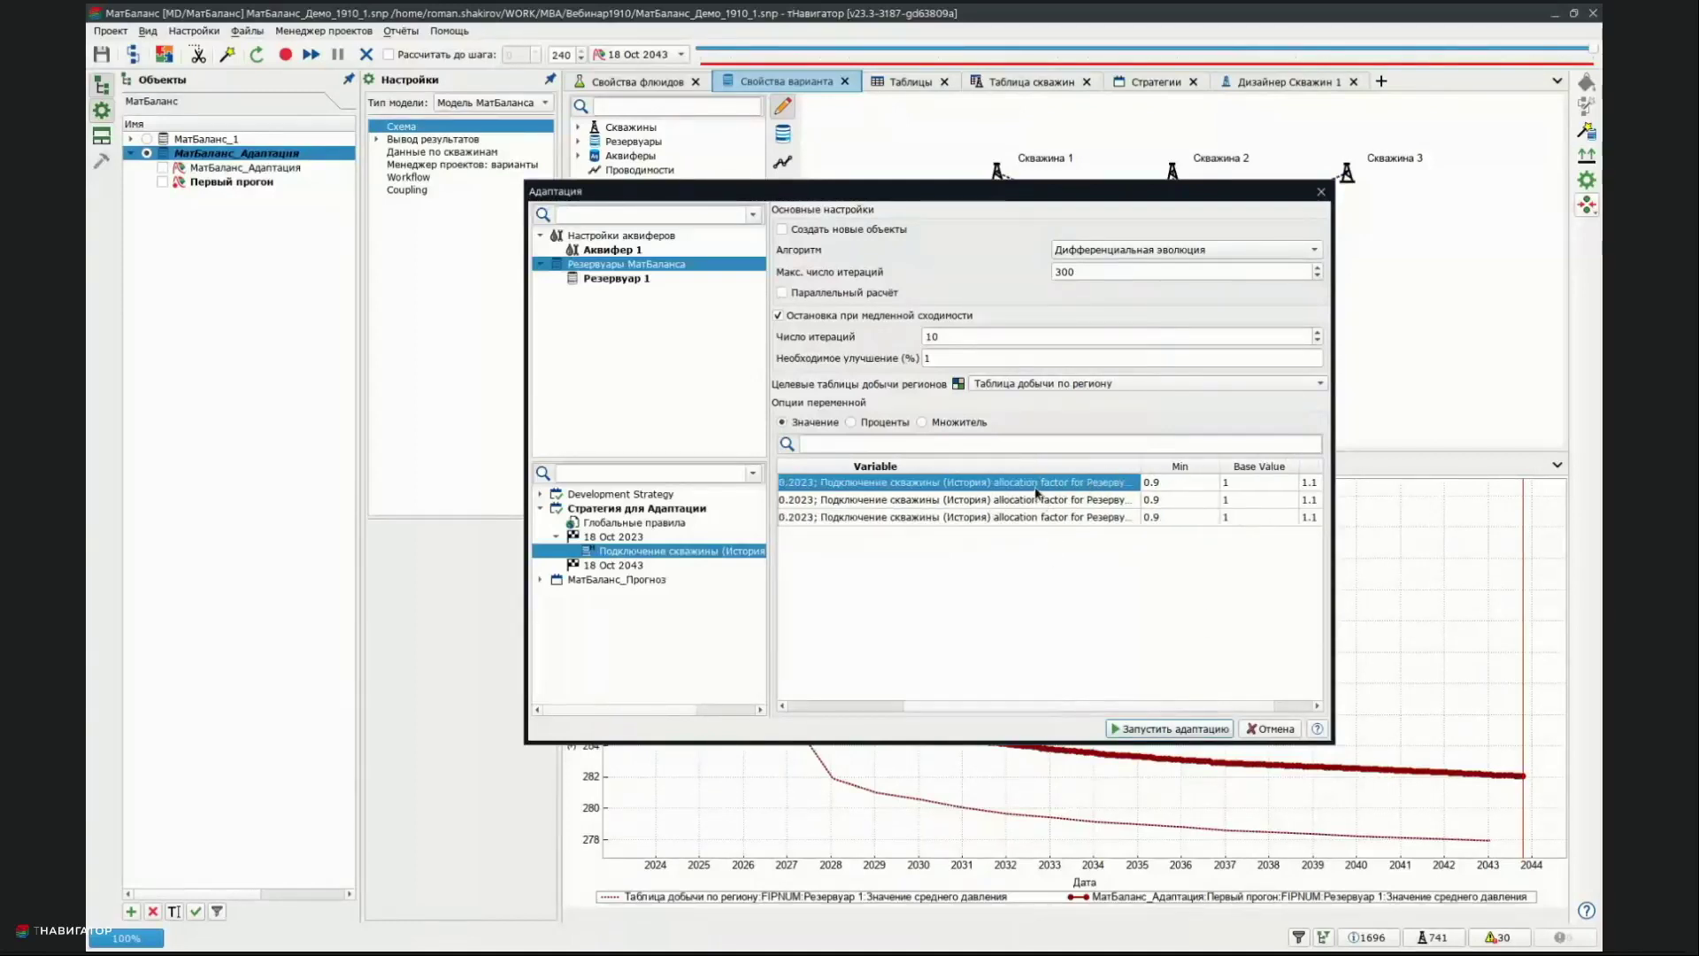
scroll(1047, 708, "left", 3)
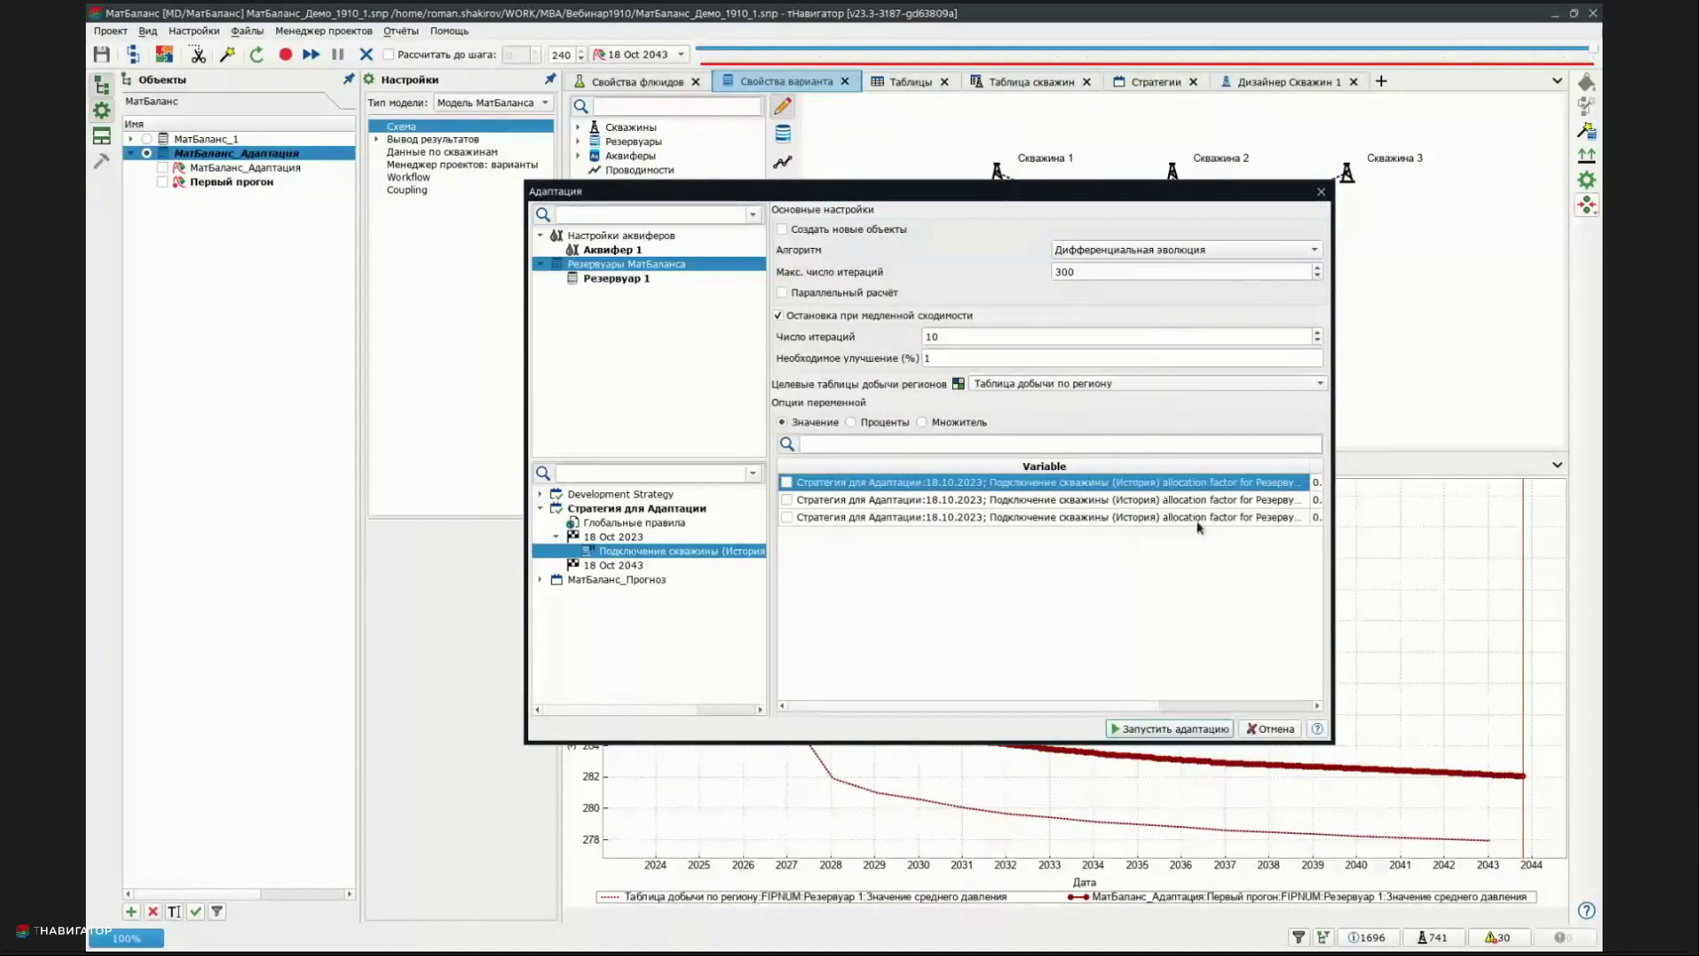
left_click_drag(1308, 473, 956, 468)
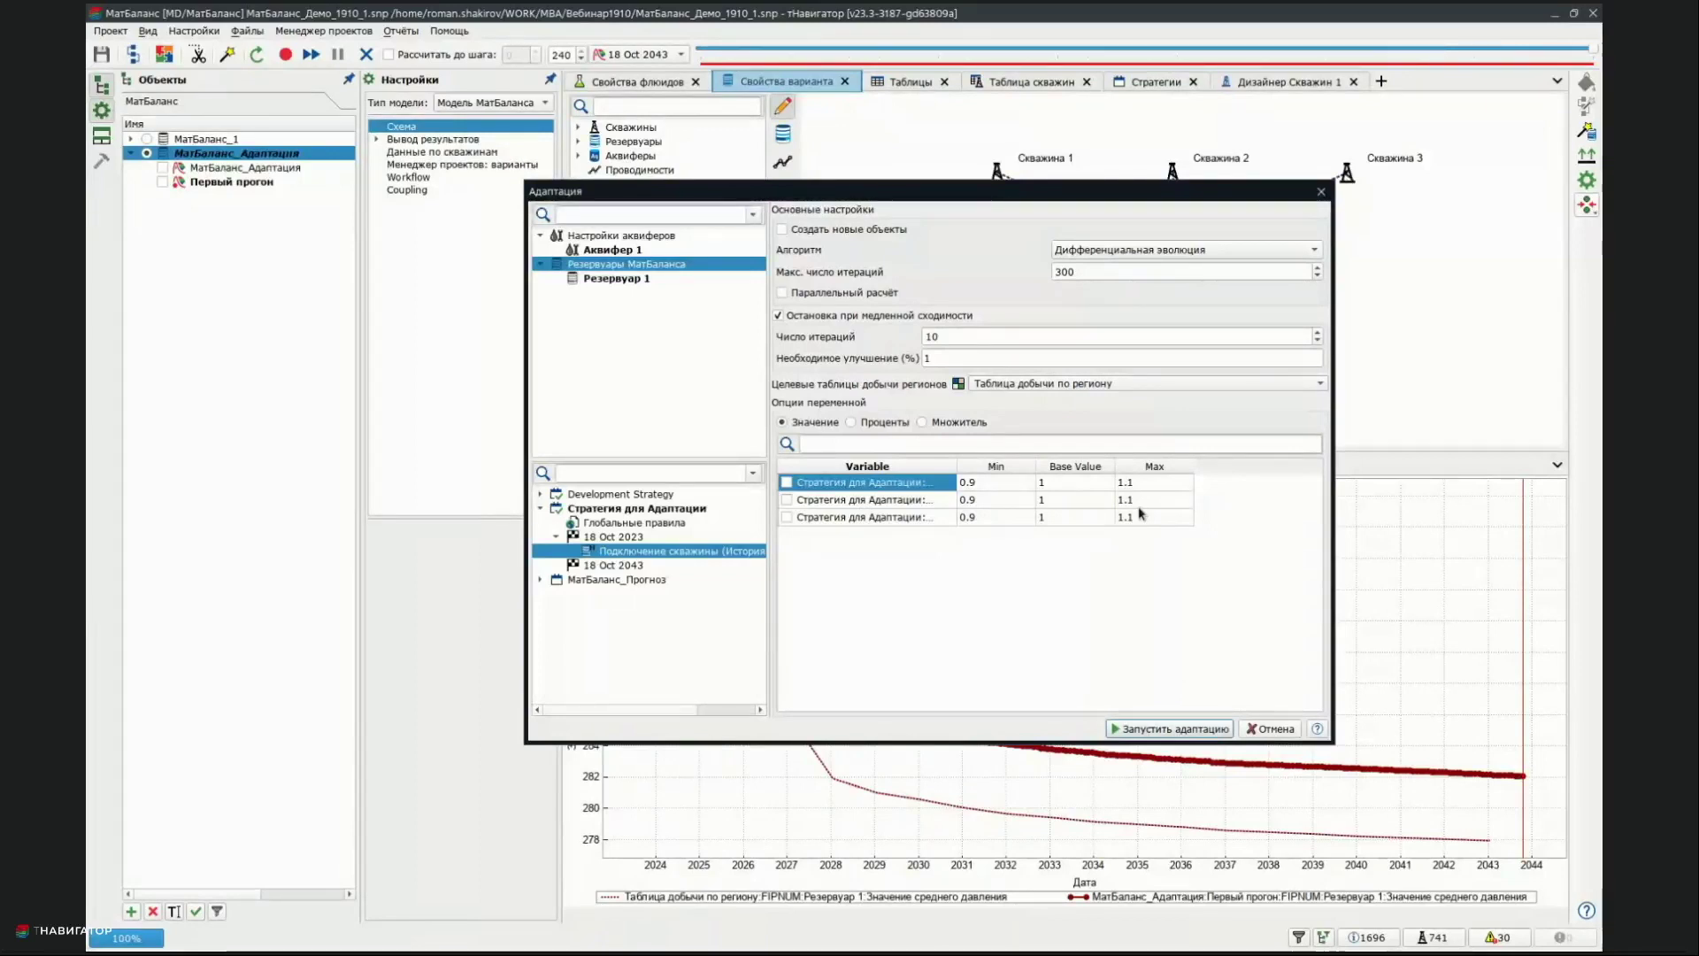
Filter the variables of Аквифер 1 by "вну" and include its Внутренний радиус in the adaptation
left_click(617, 280)
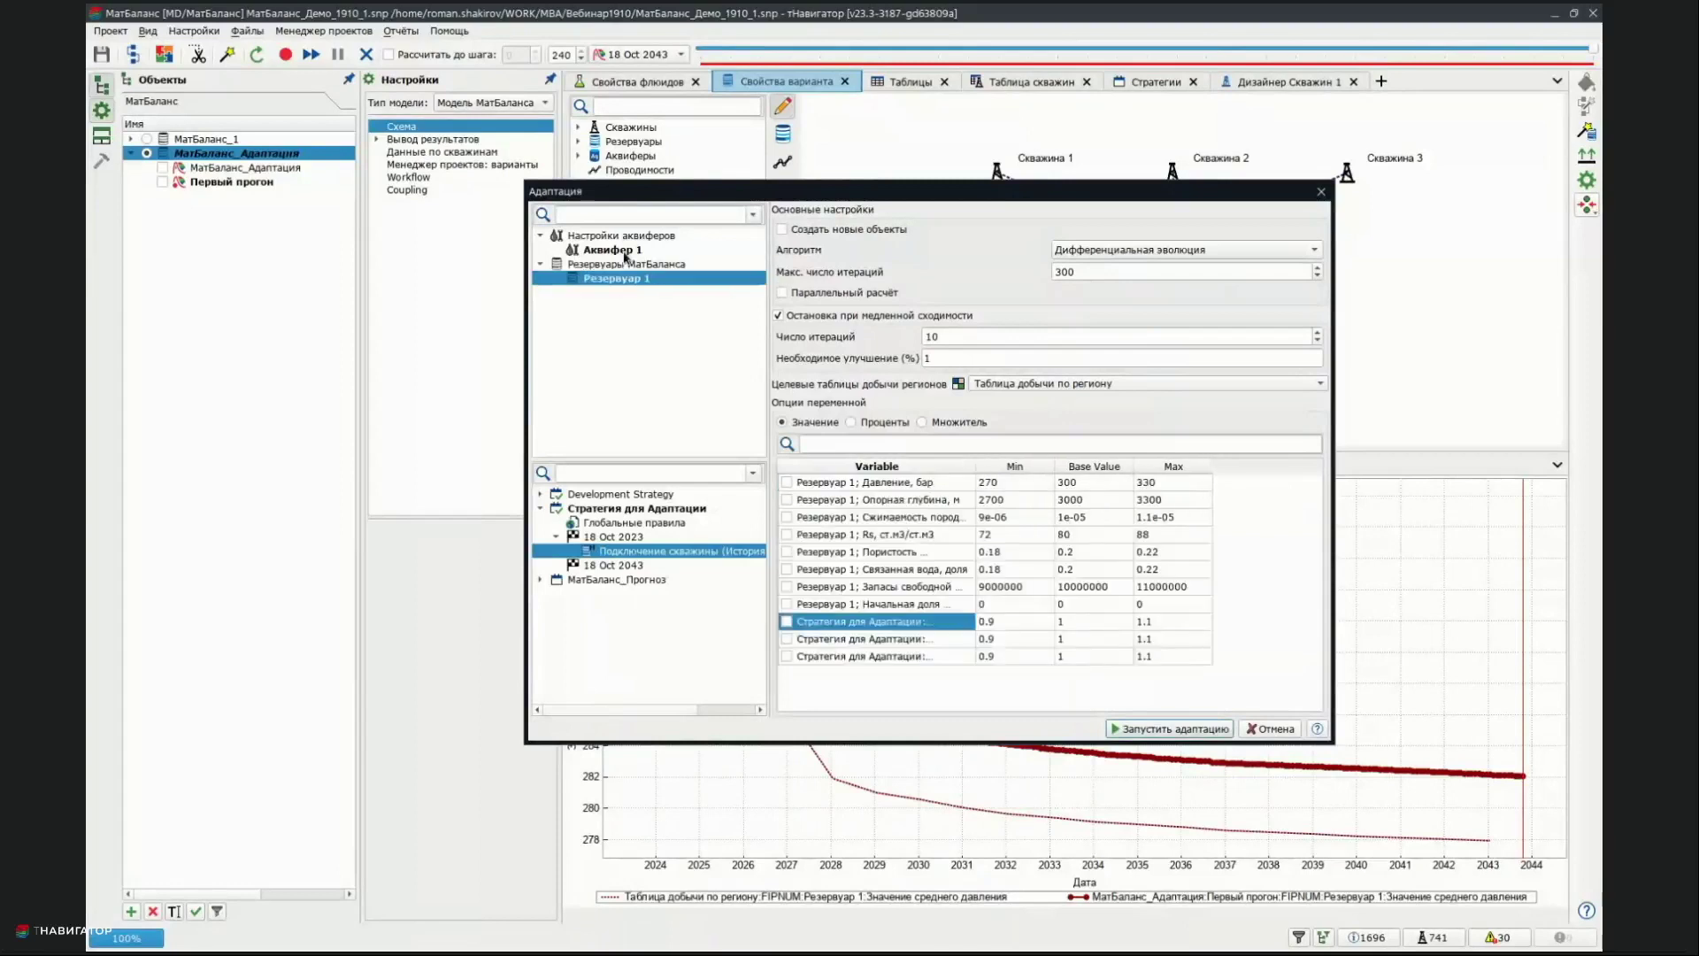
left_click(625, 254)
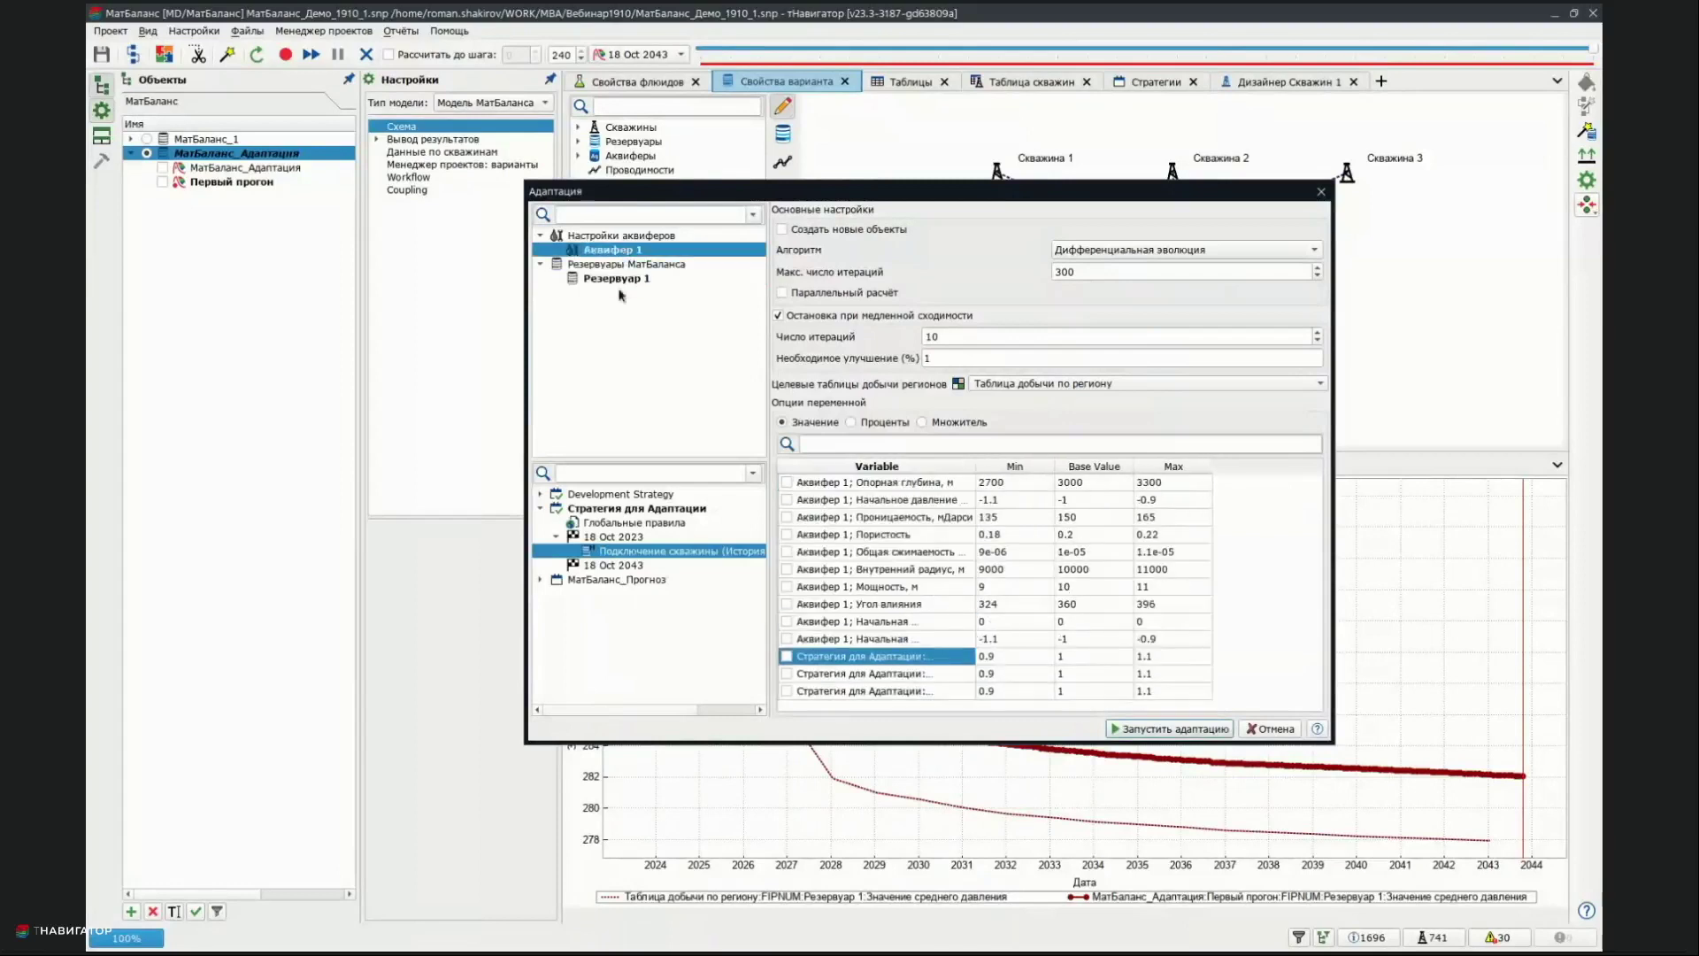
left_click(885, 444)
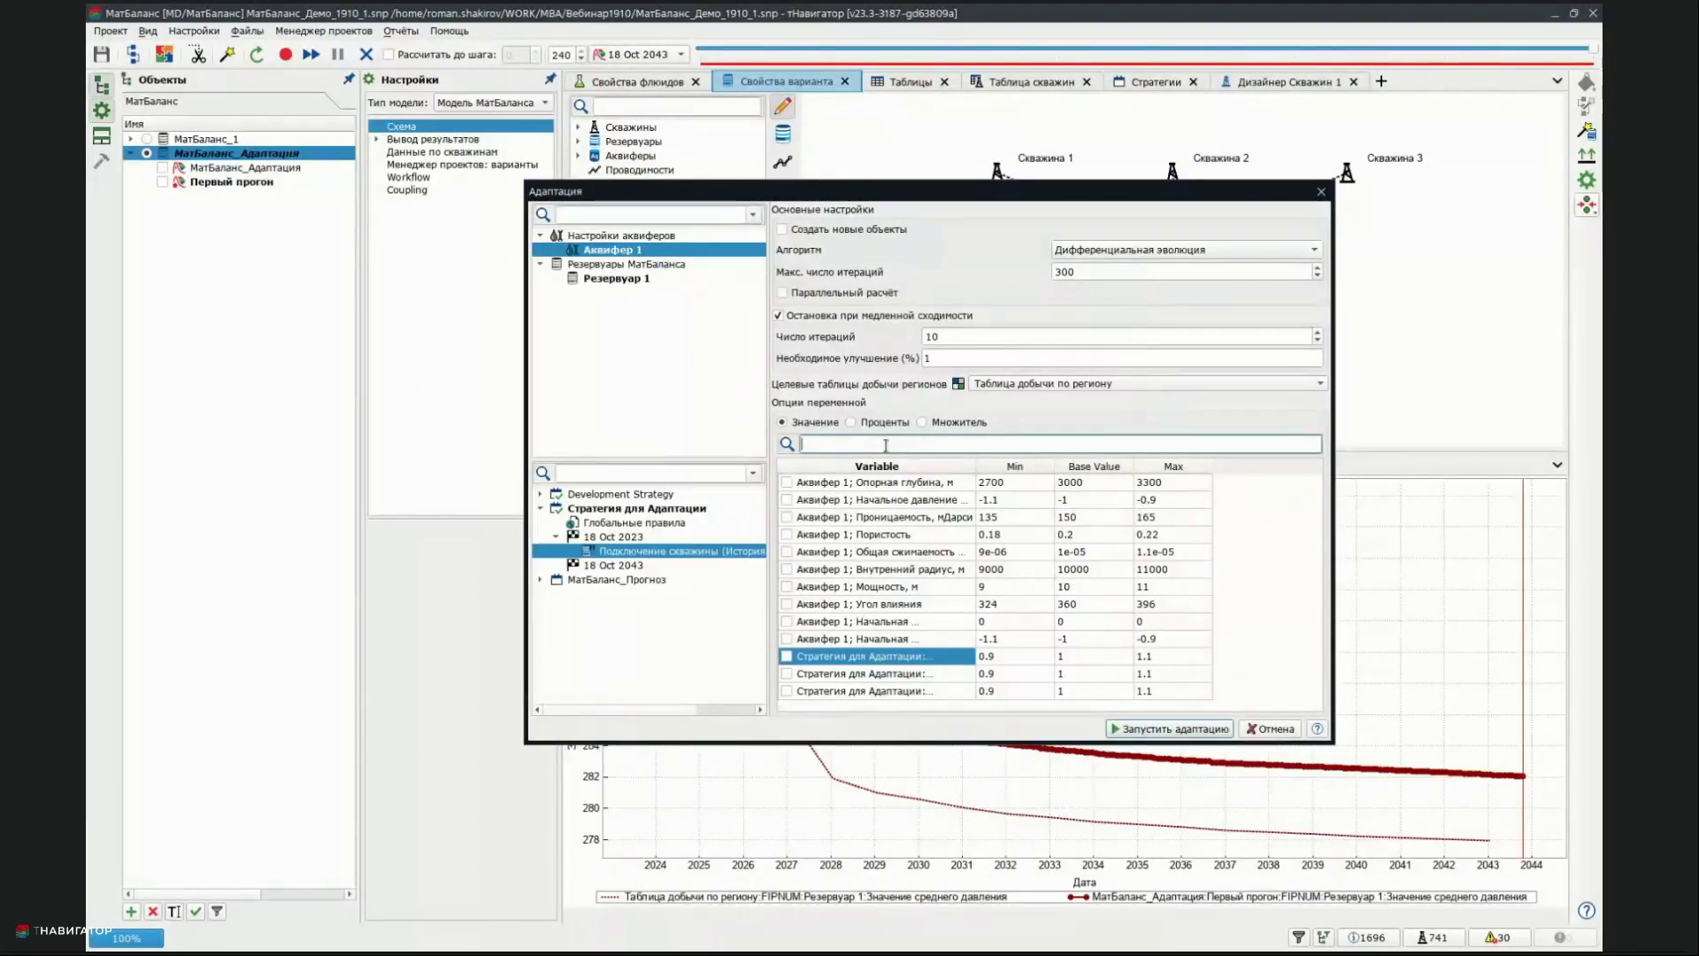
type("вну")
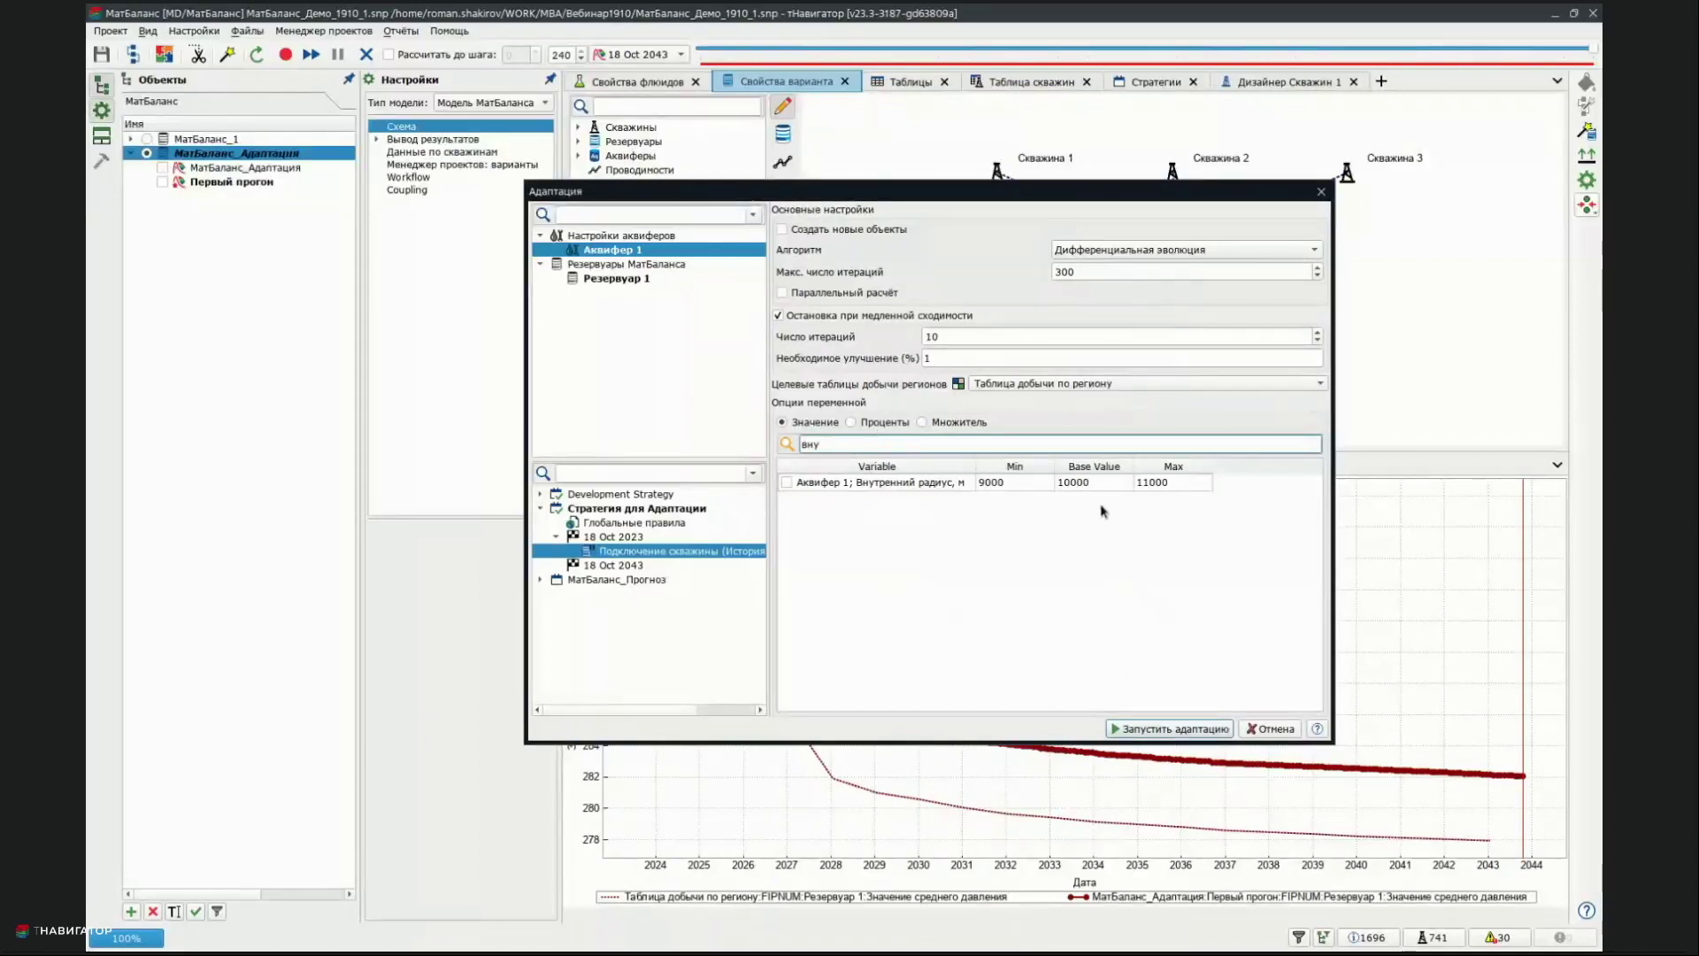
left_click(786, 483)
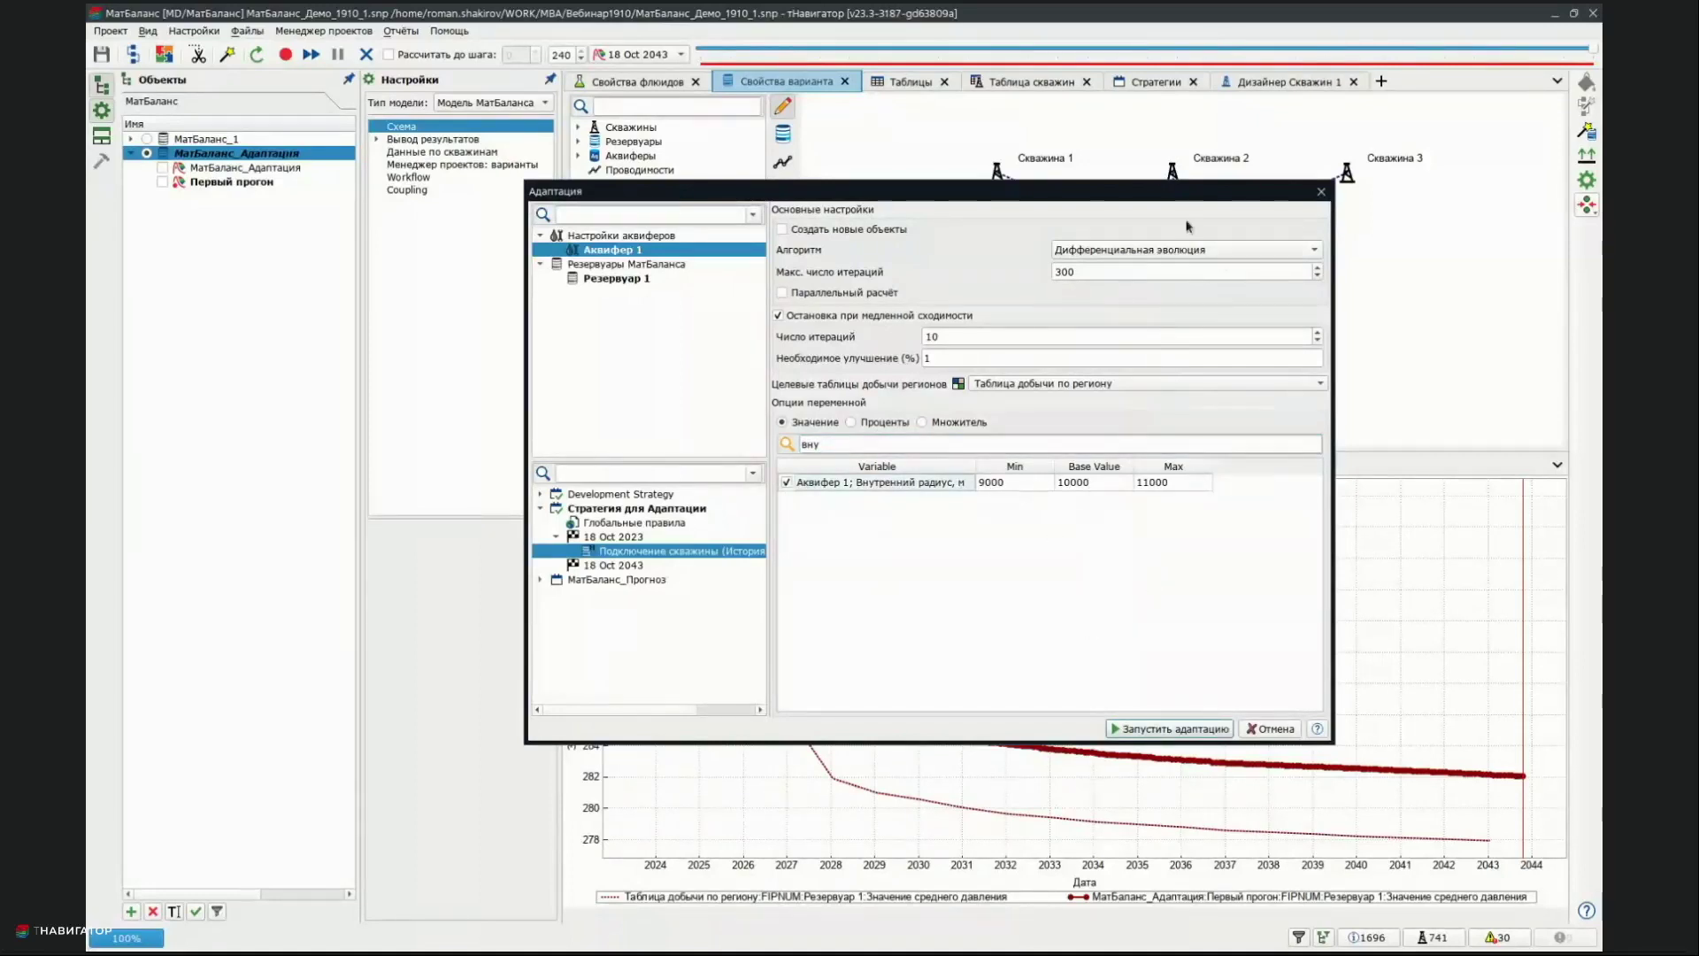
left_click_drag(1163, 187, 760, 110)
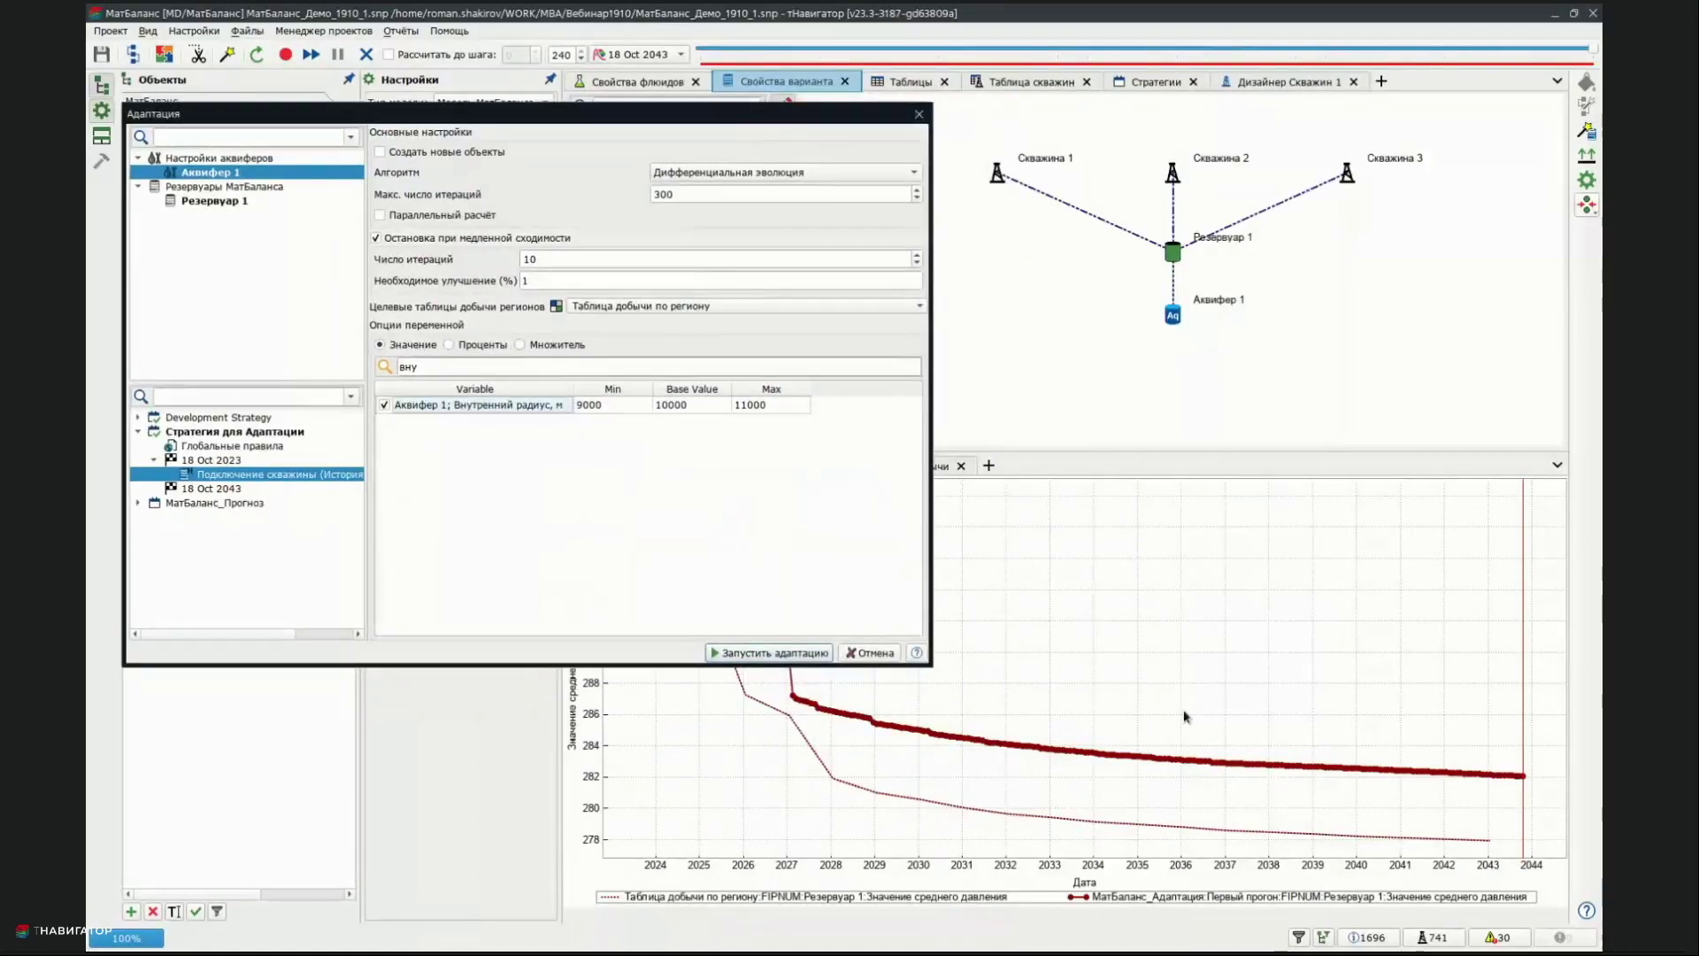
left_click_drag(722, 123, 1138, 225)
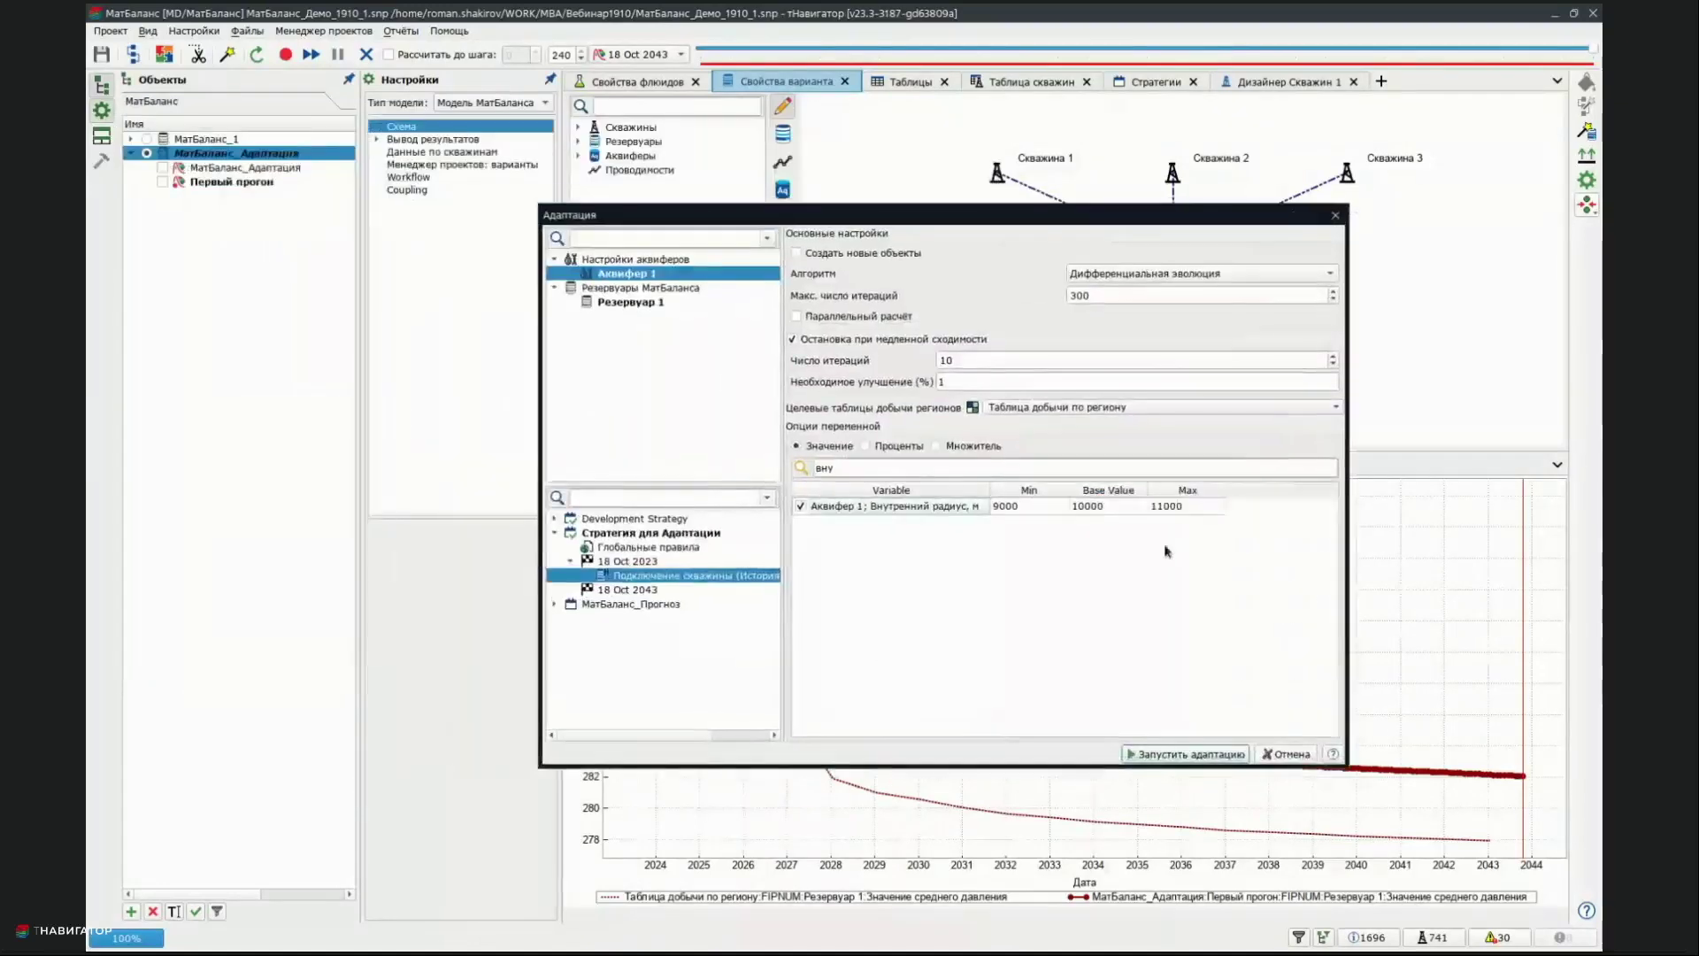
Set the minimum of the aquifer's Внутренний радиус variable to 1000 m
double_click(1027, 506)
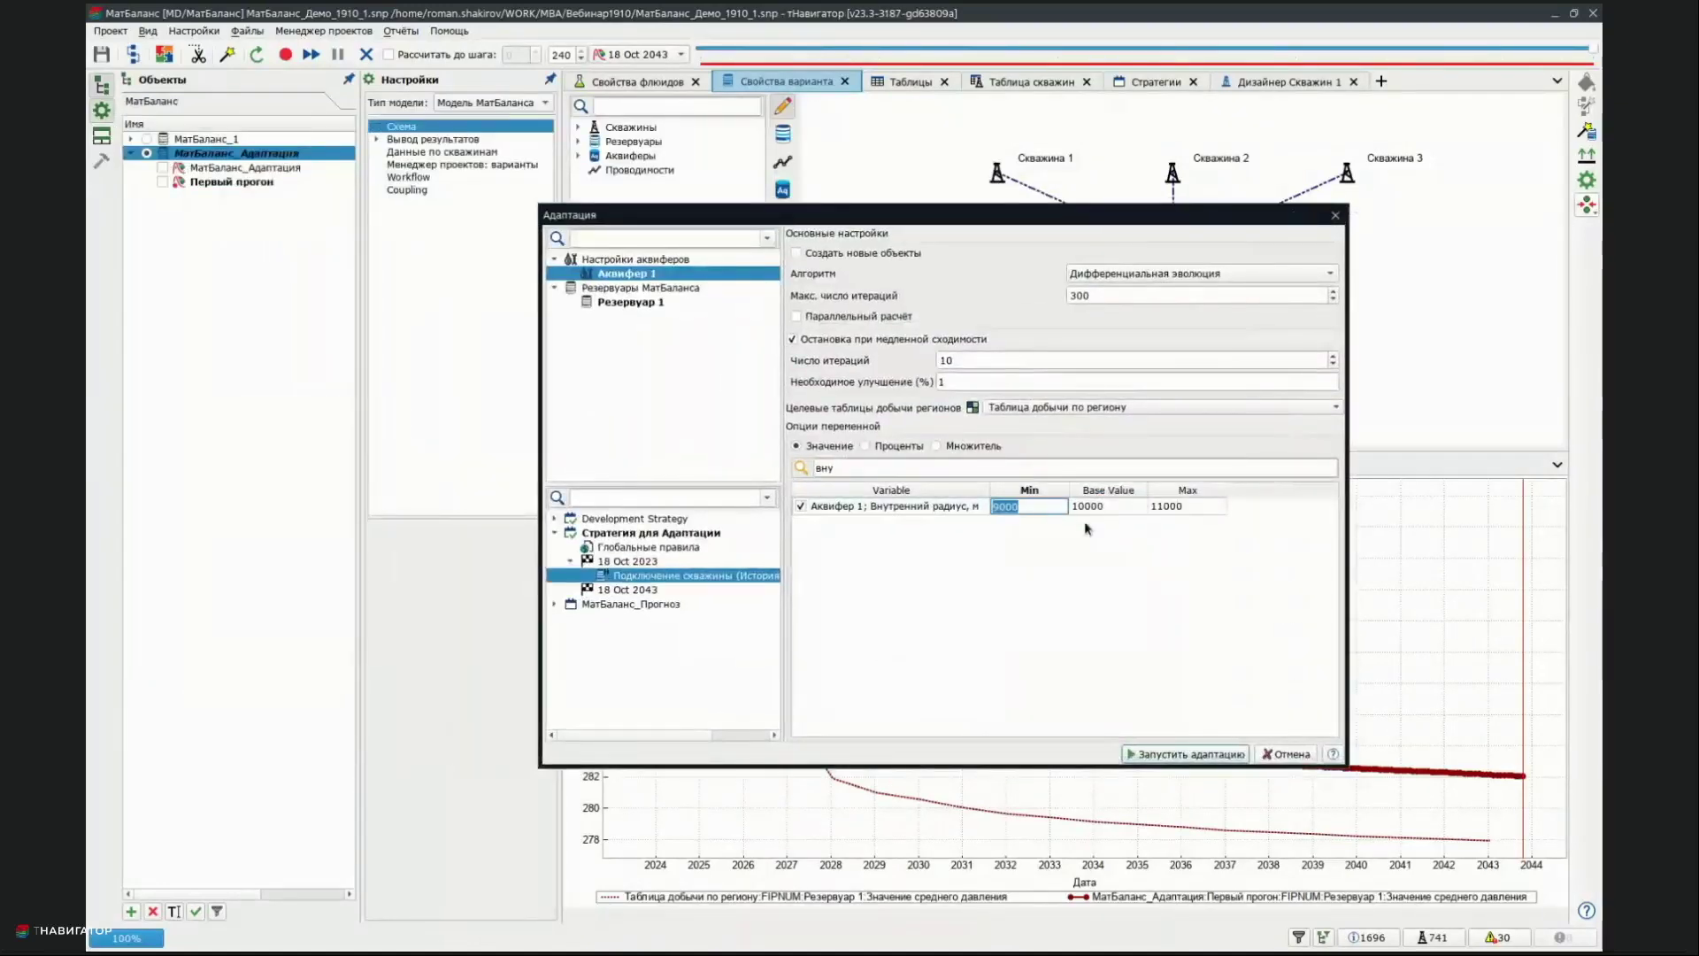
type("100")
left_click(1035, 566)
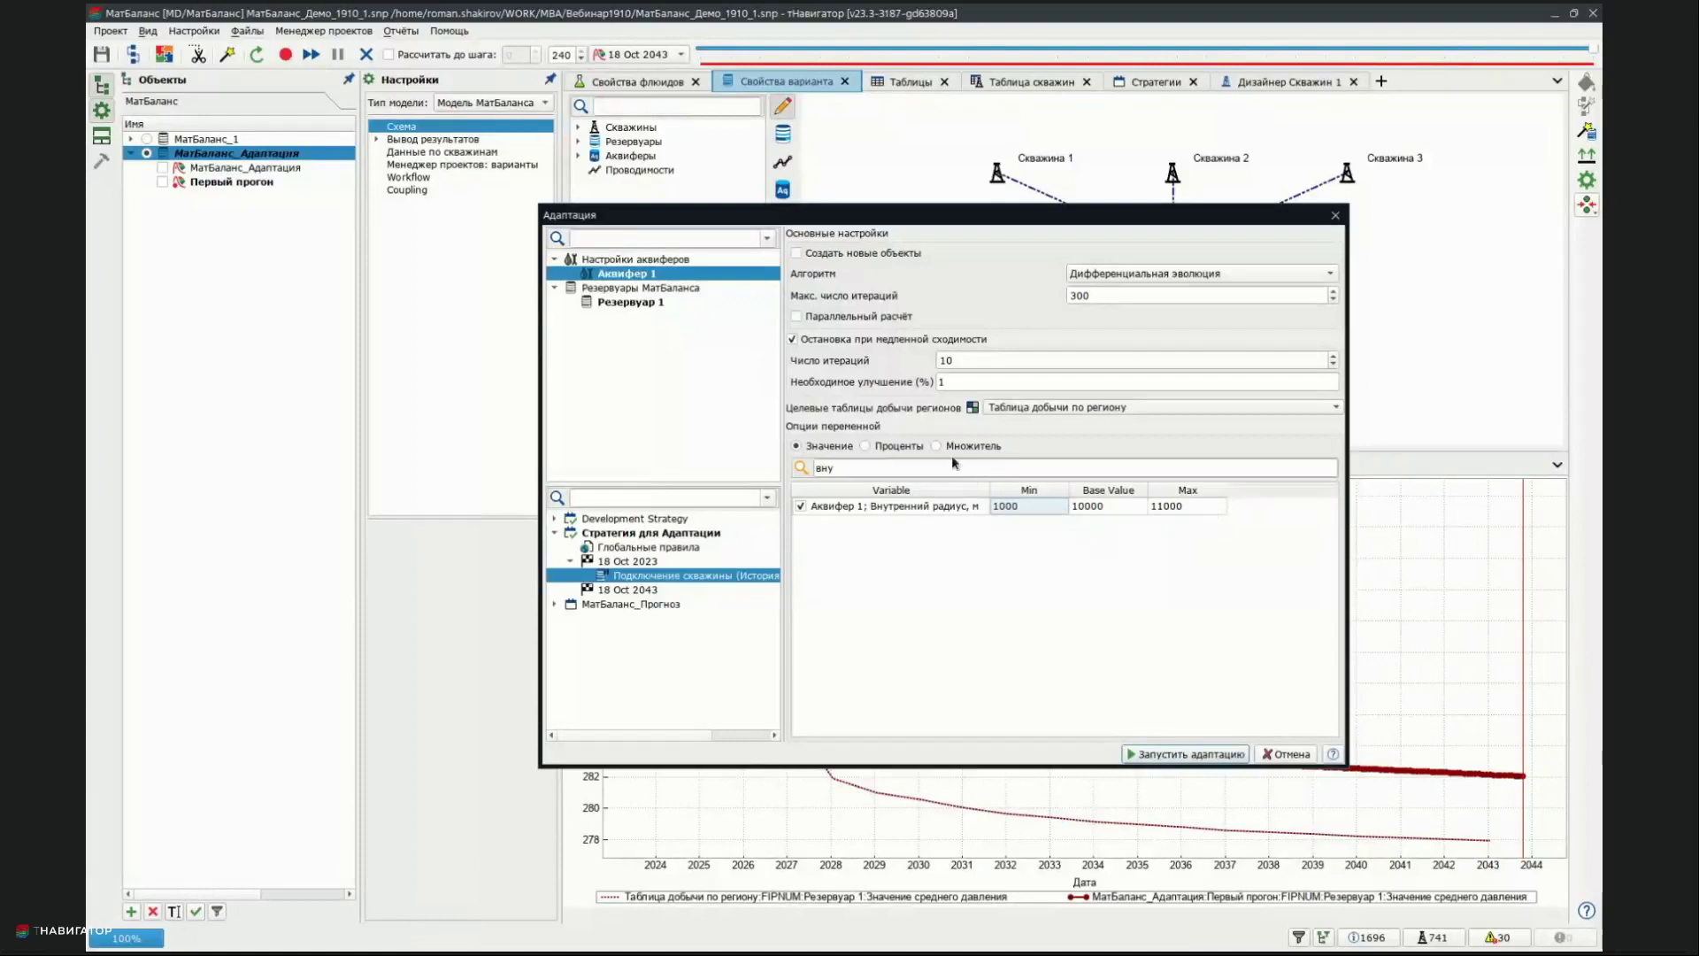
Express the inner radius range as Проценты and Множитель, set its maximum multiplier to 2, and return to Значение
left_click(905, 447)
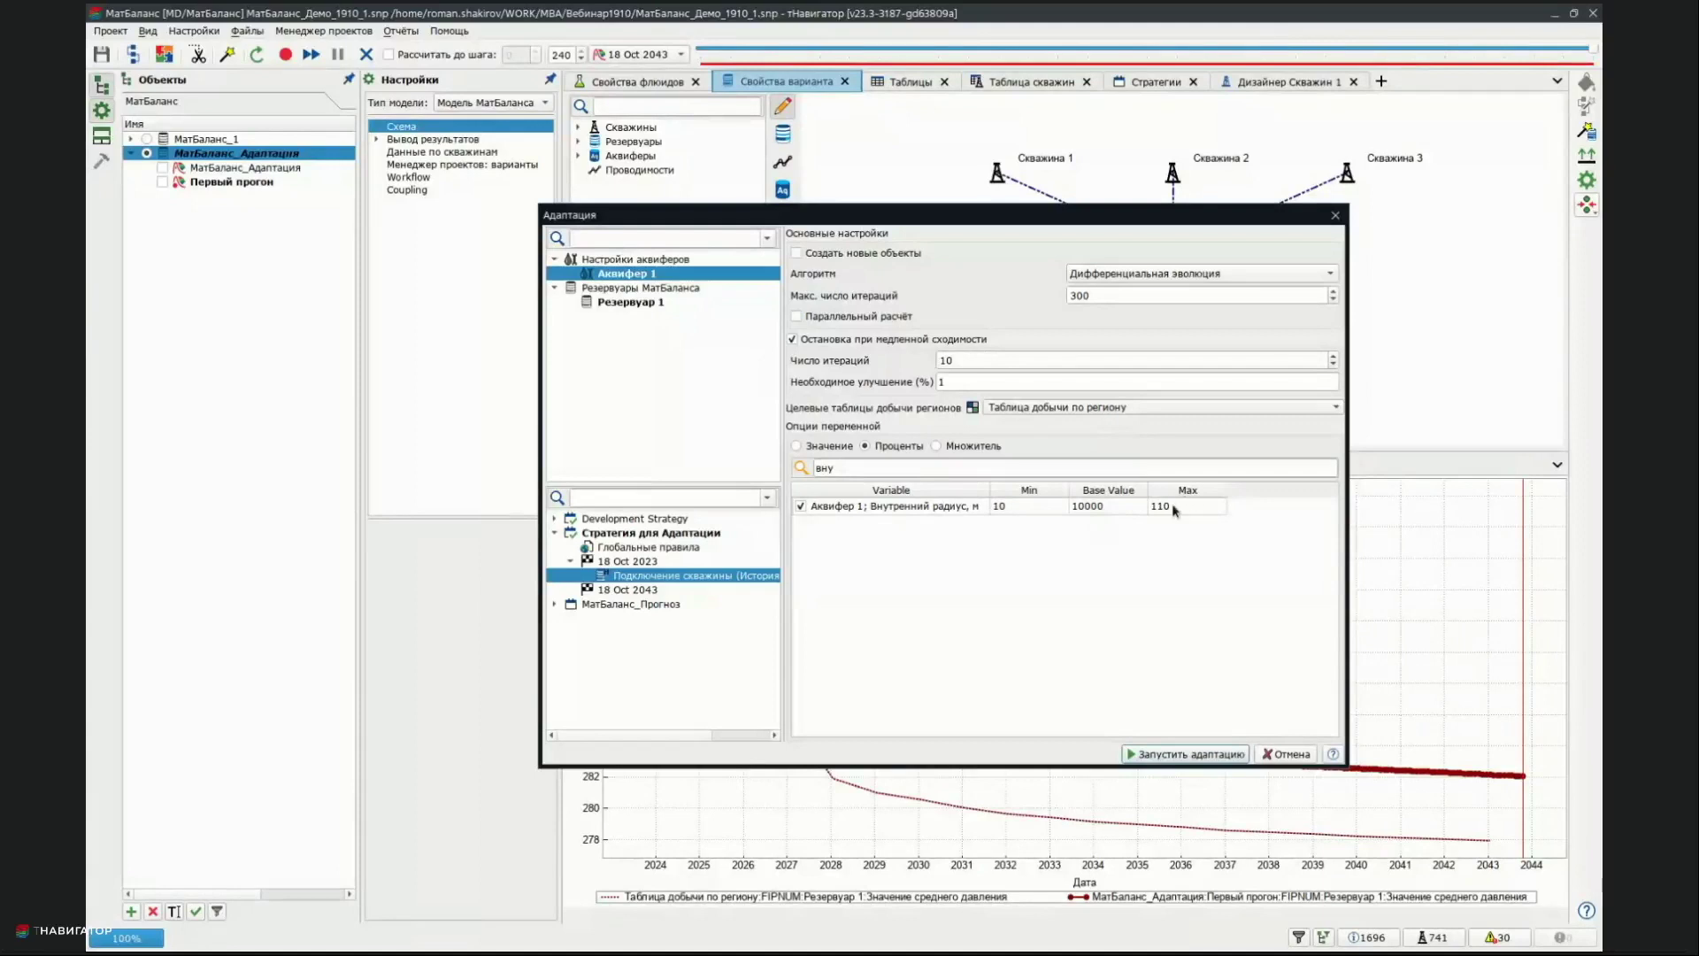
left_click(936, 445)
double_click(1195, 508)
type("2")
key("Return")
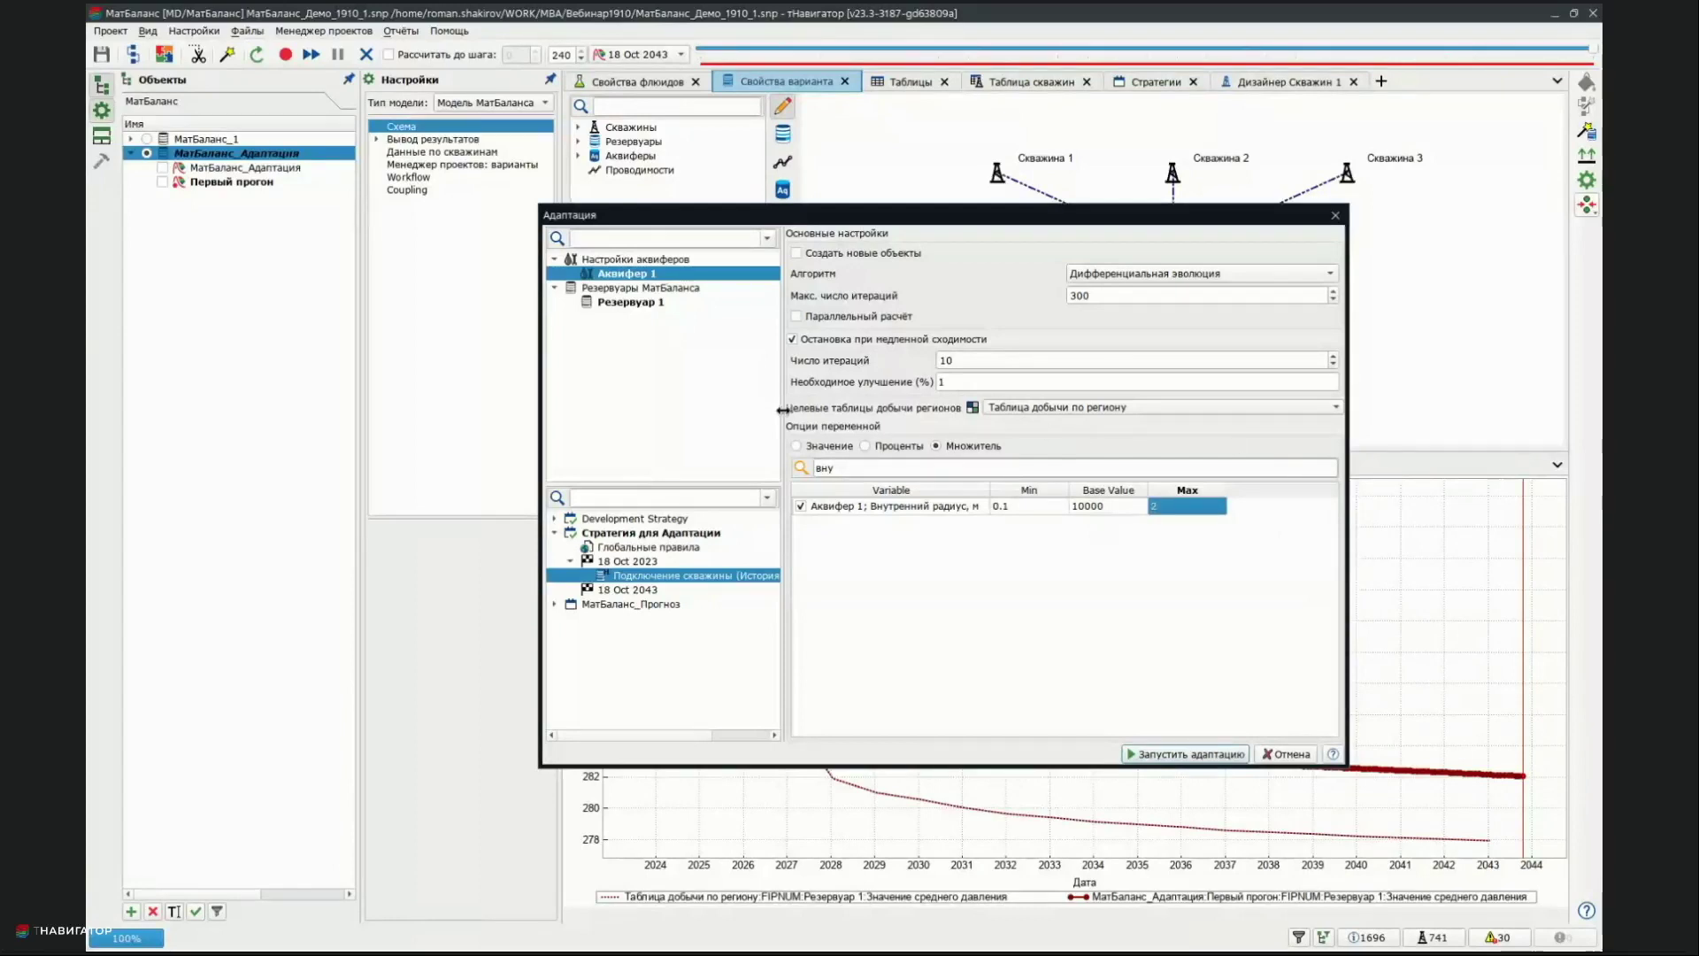
left_click(807, 446)
double_click(1199, 511)
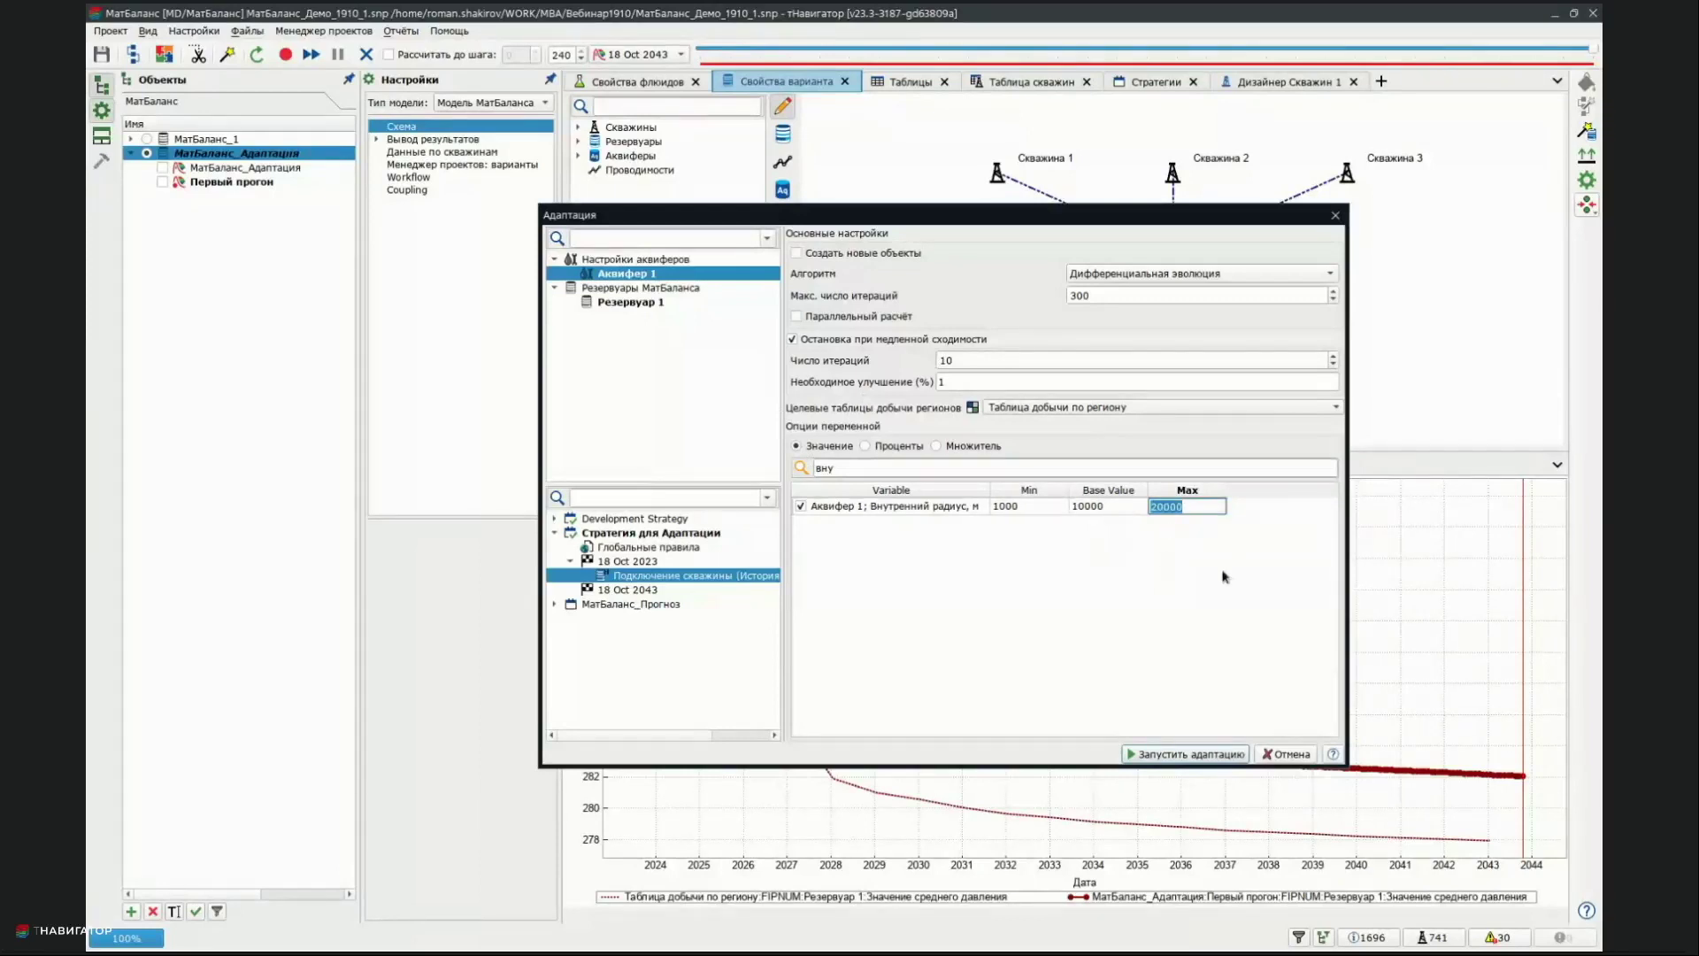
Set the inner radius's maximum multiplier to 1.1 and display the range as Значение again
left_click(936, 446)
double_click(1169, 509)
type("1.1")
key("Return")
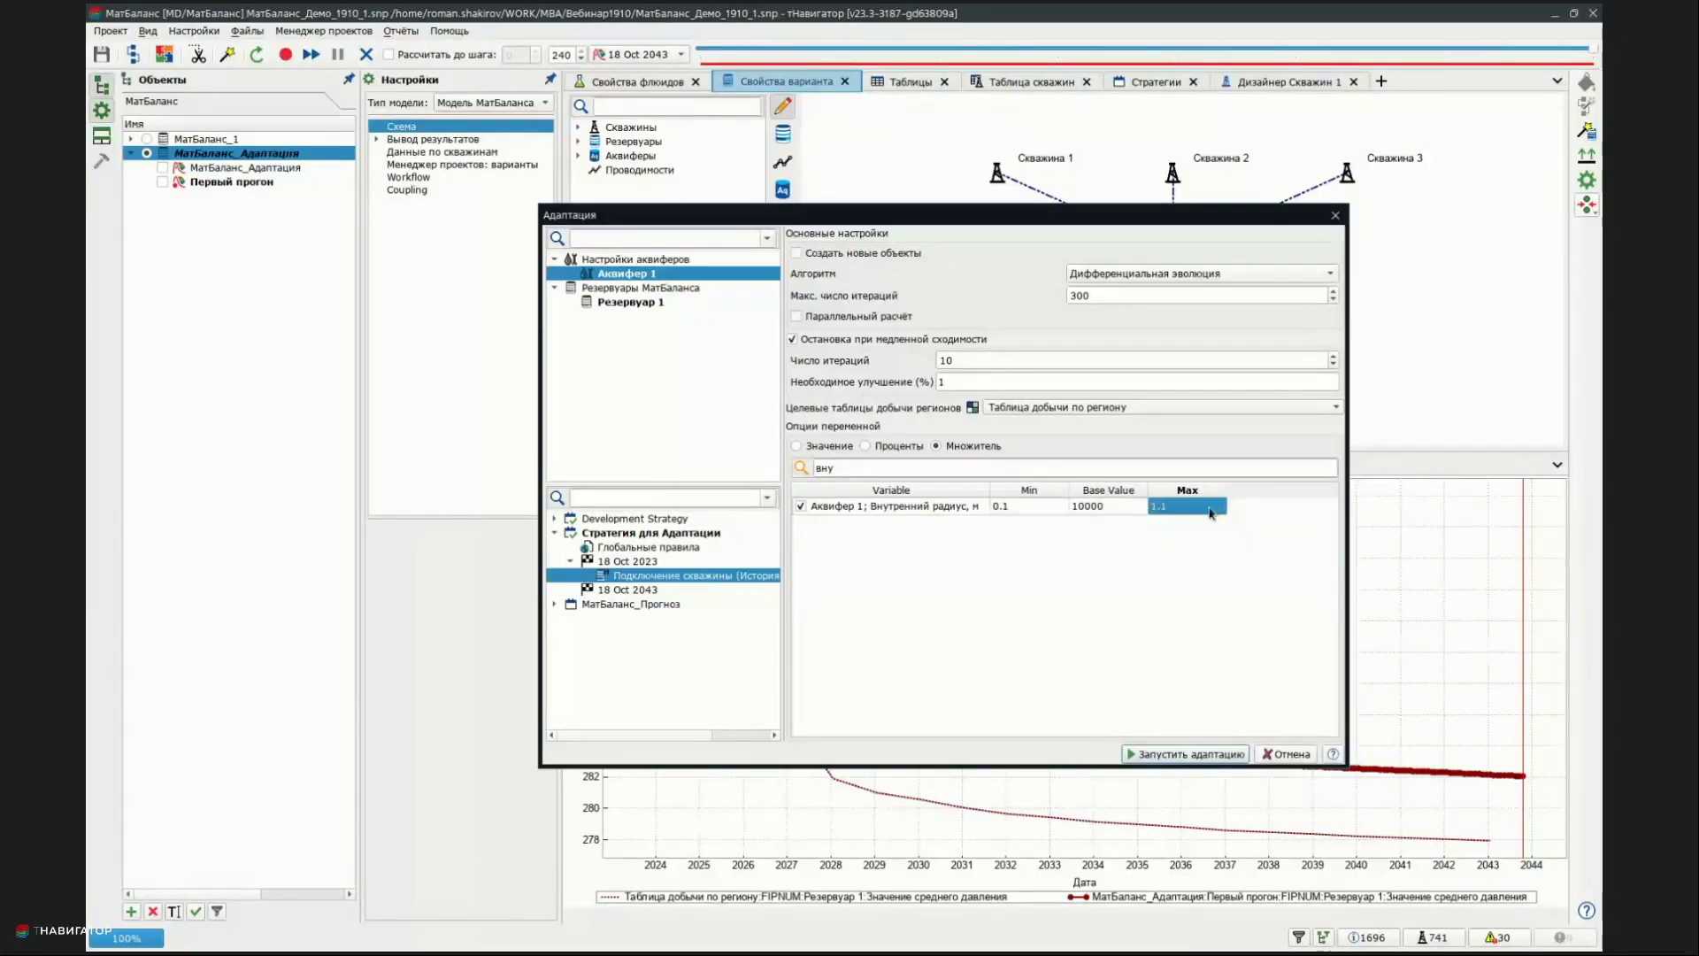
left_click(826, 446)
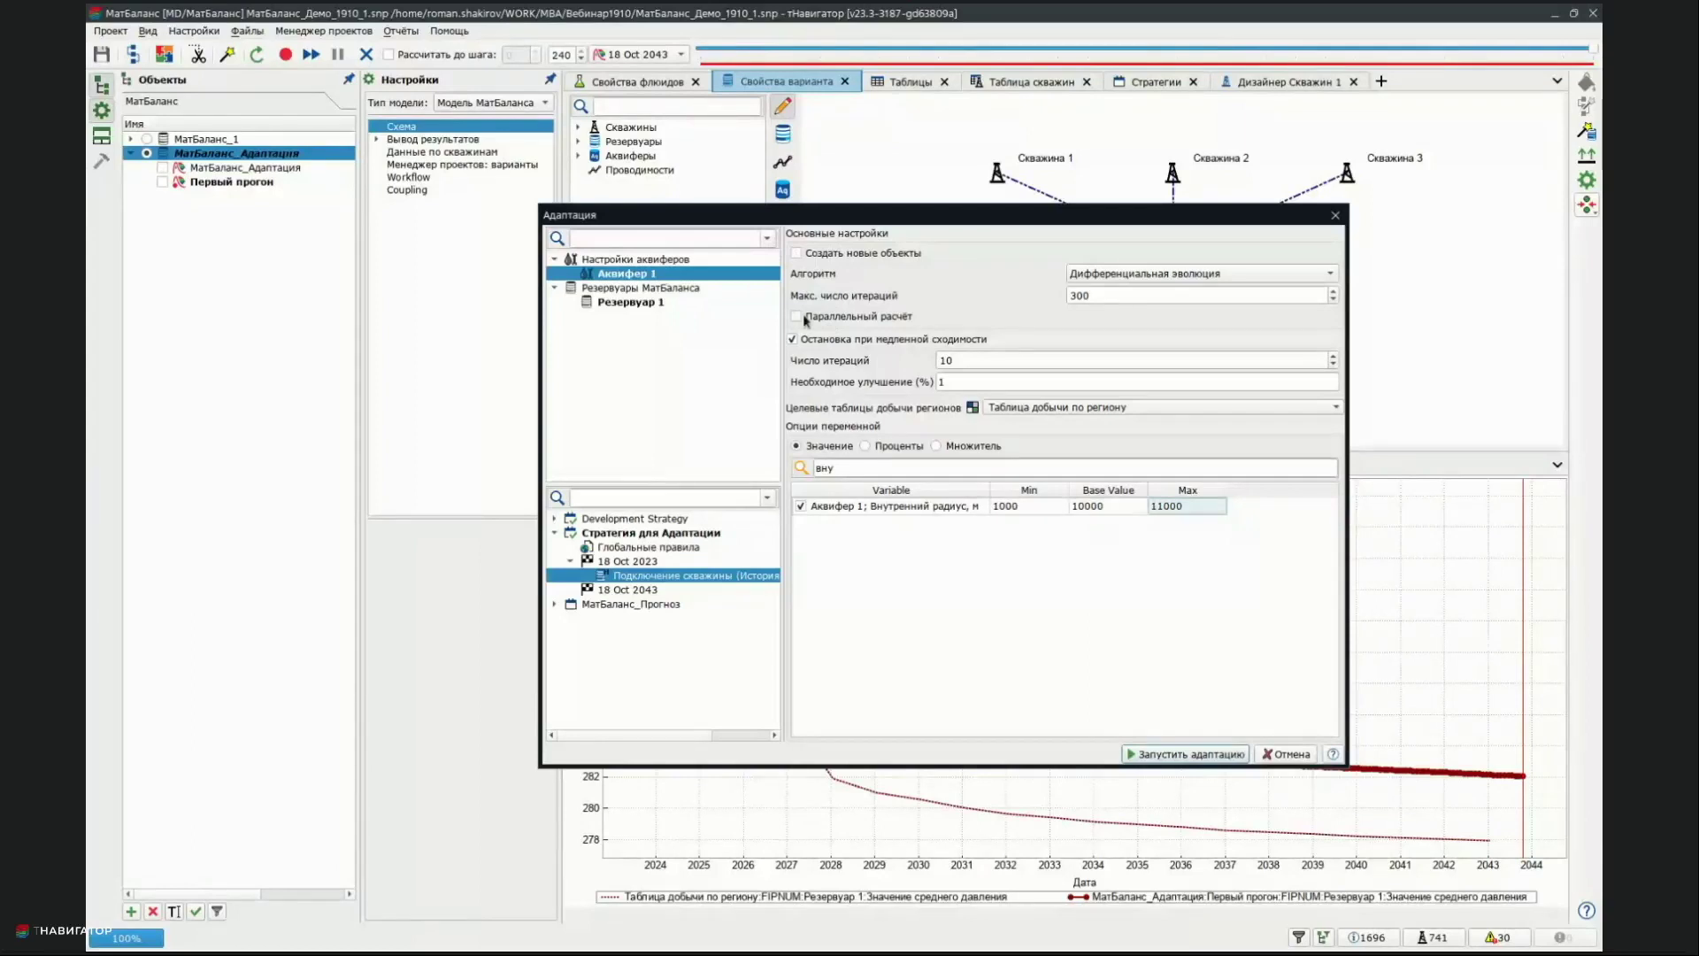
Close the Адаптация dialog from its slow-convergence settings without starting the adaptation
left_click(960, 359)
key("Tab")
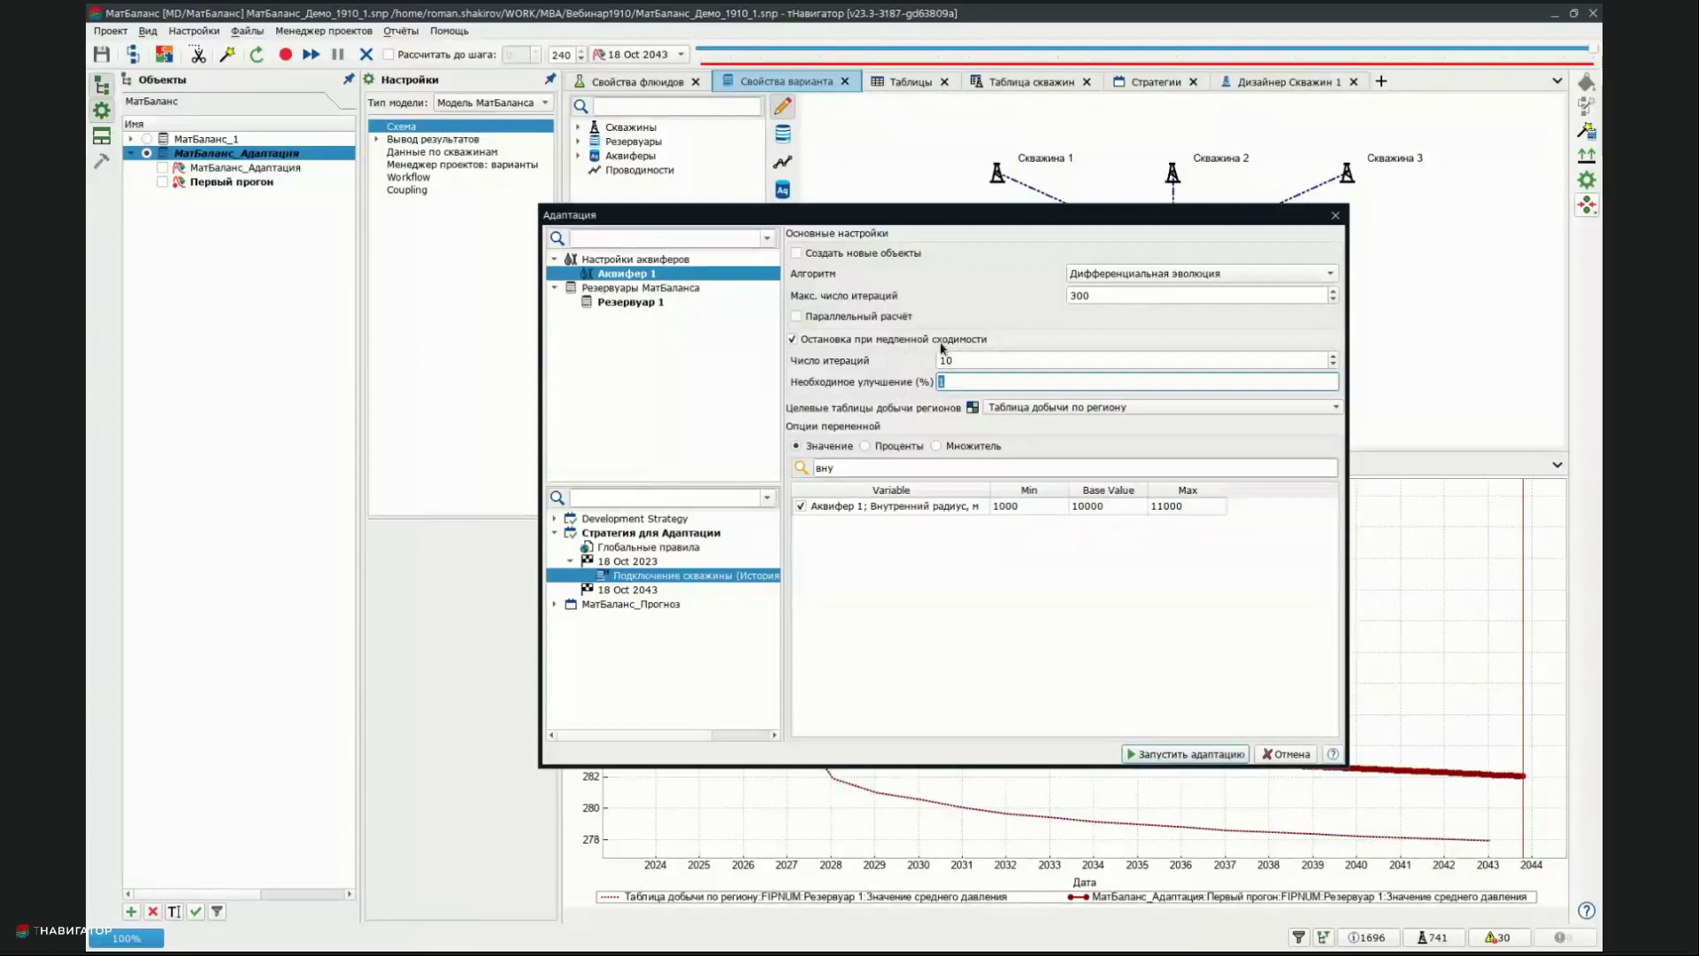
key("Escape")
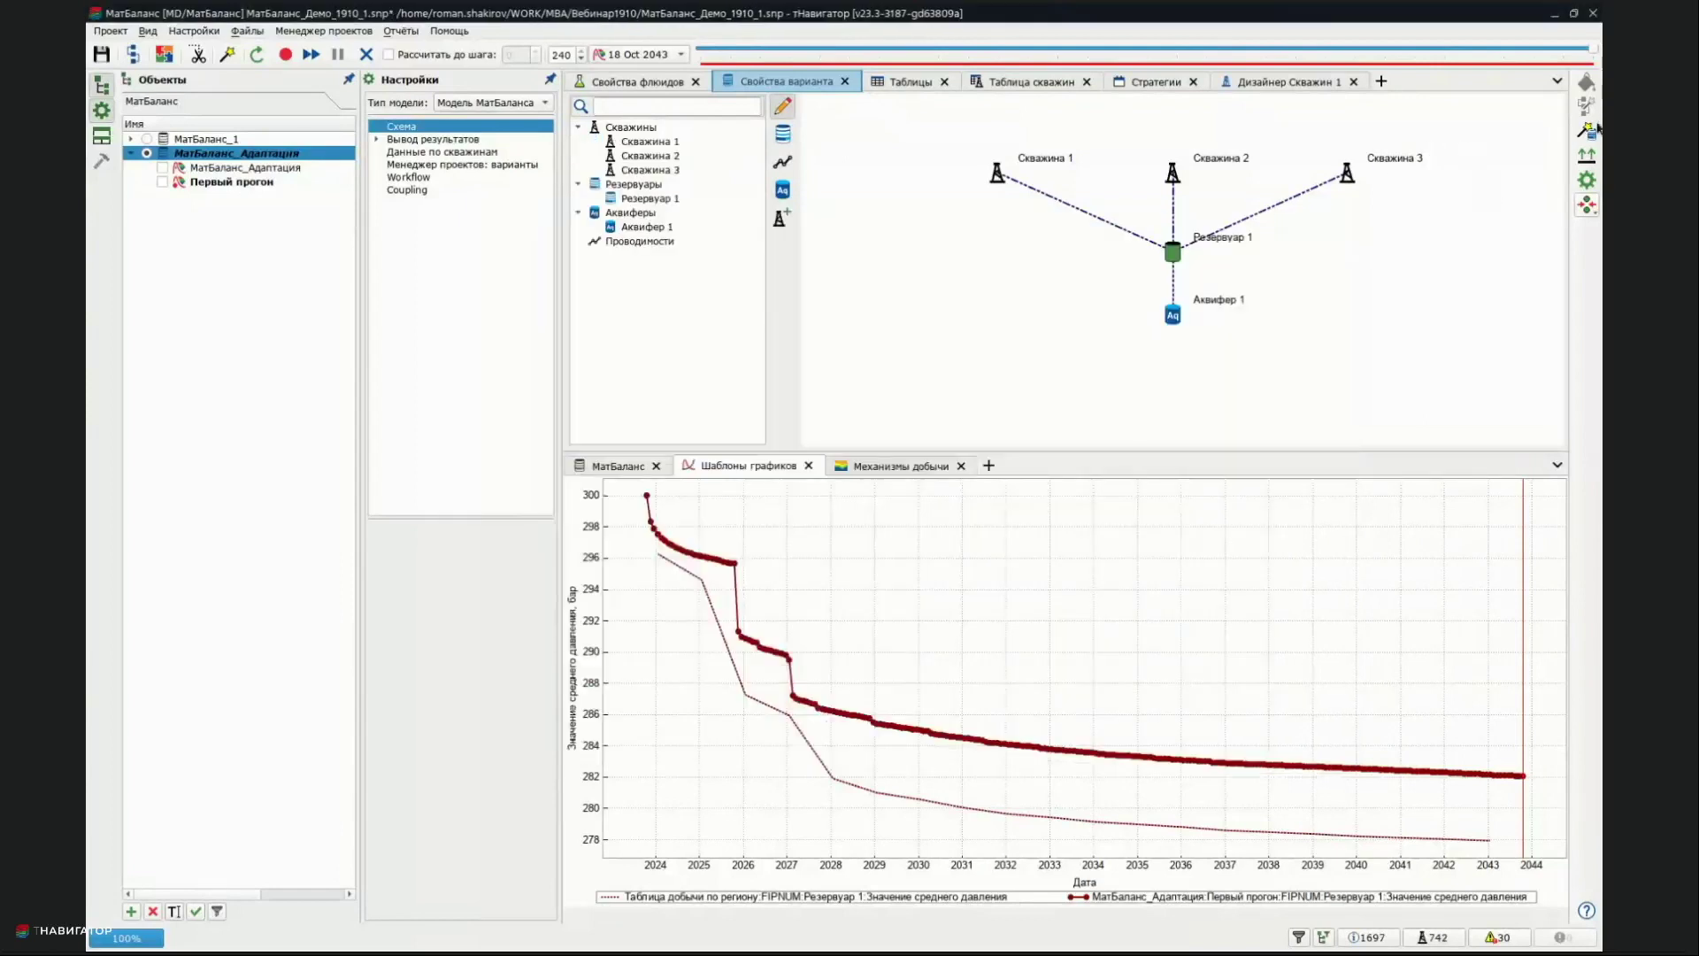
Reopen the Адаптация dialog and set Число итераций for the slow-convergence stop to 50
left_click(1587, 130)
left_click(945, 354)
key("BackSpace")
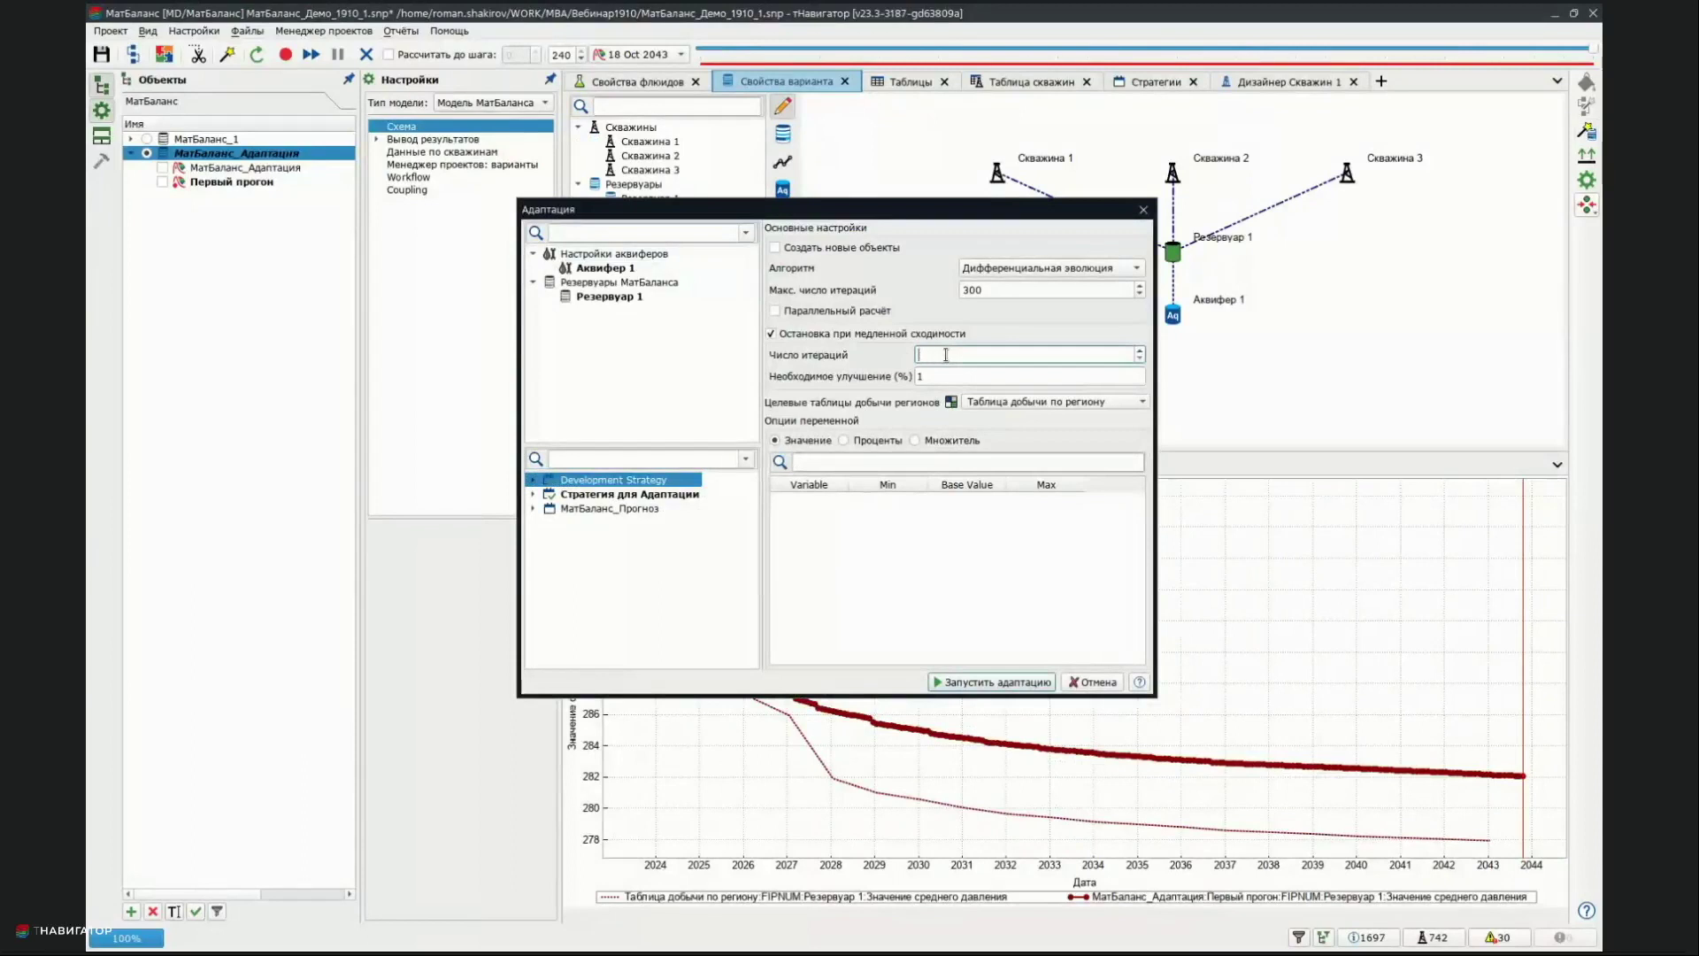
type("50")
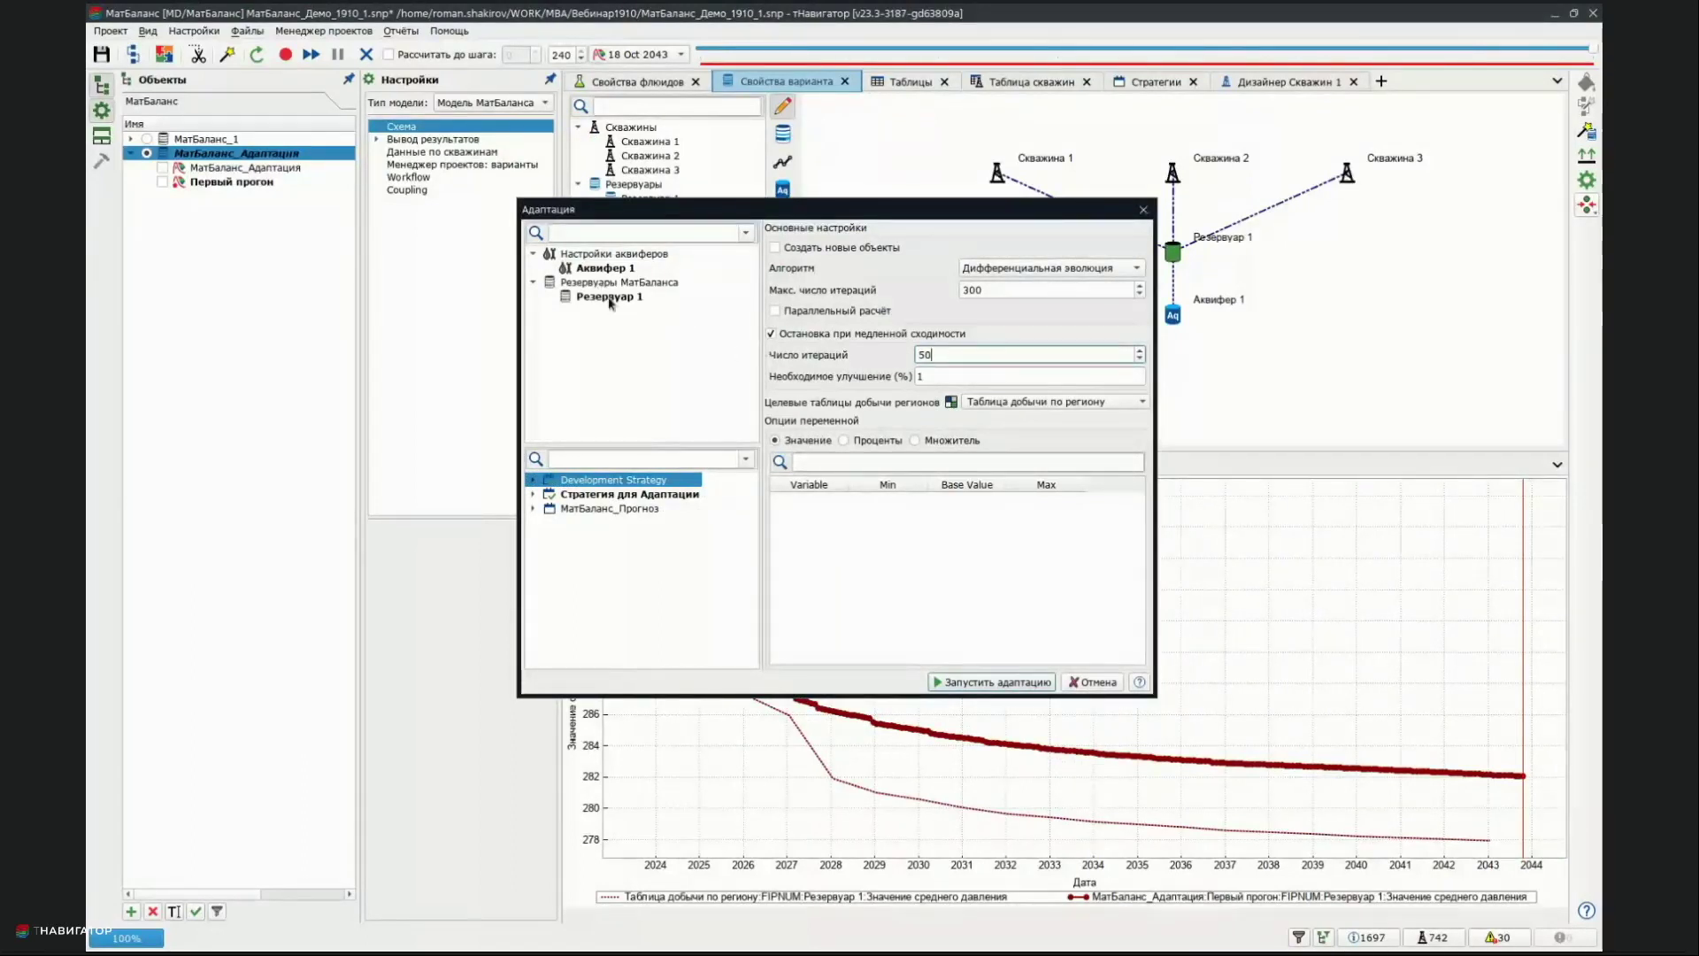
Run the adaptation for Аквифер 1's inner radius, finish it early, and apply the result to the model
left_click(599, 269)
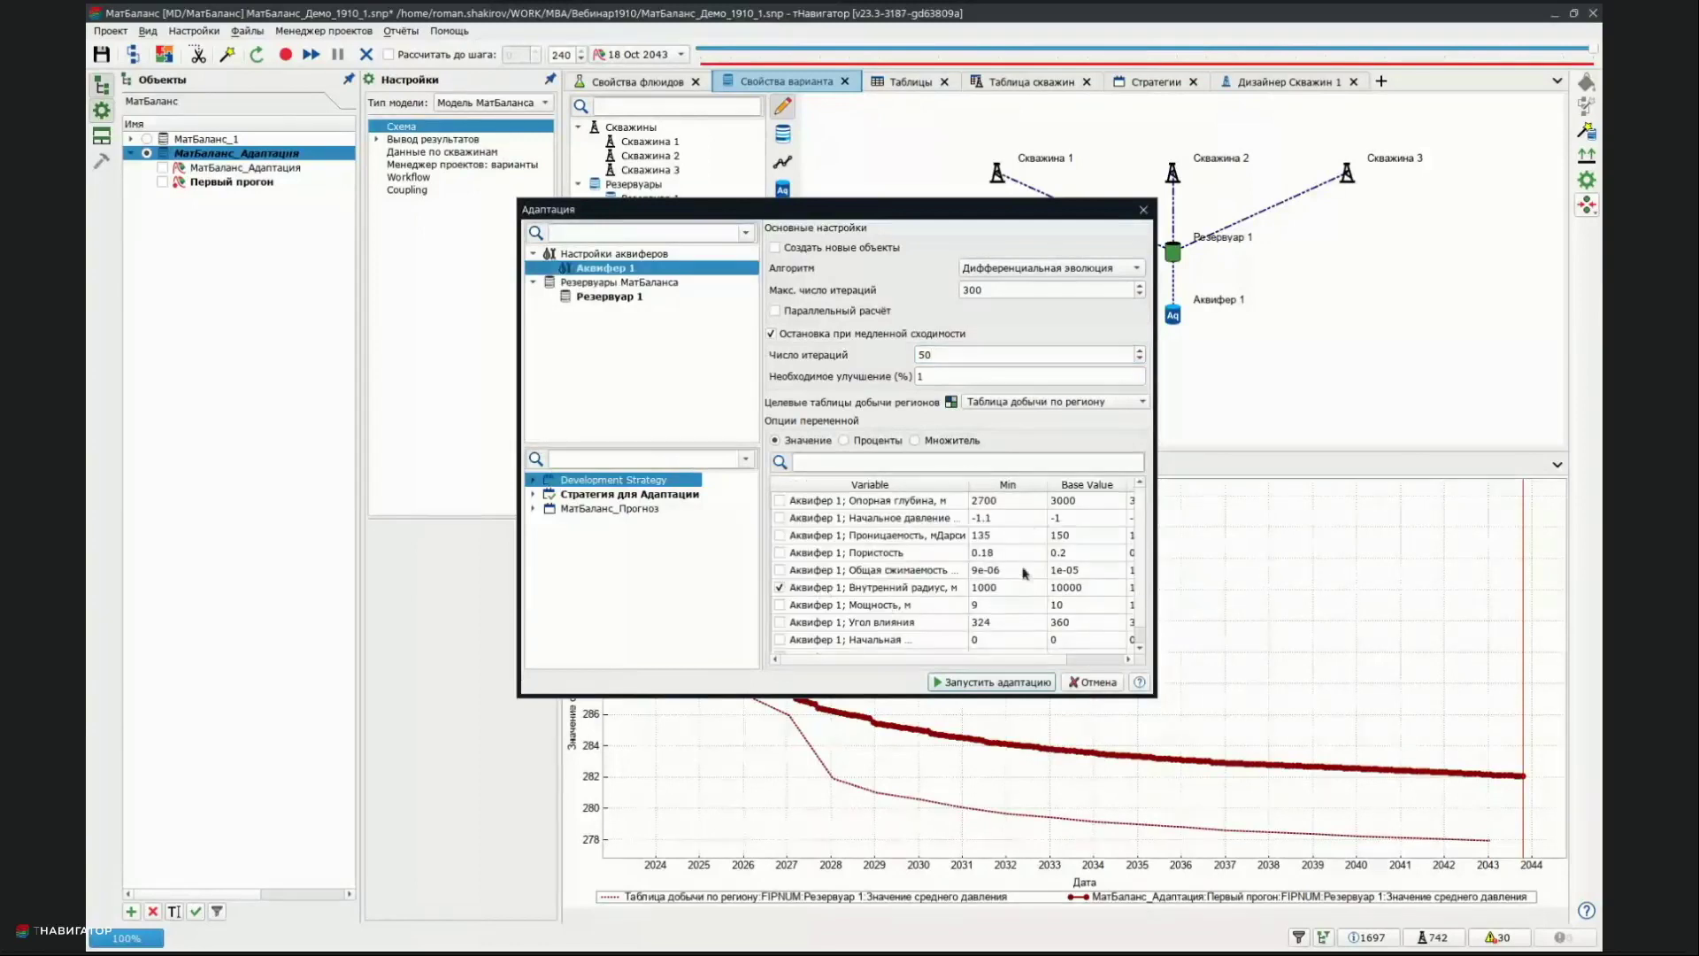
left_click(1029, 689)
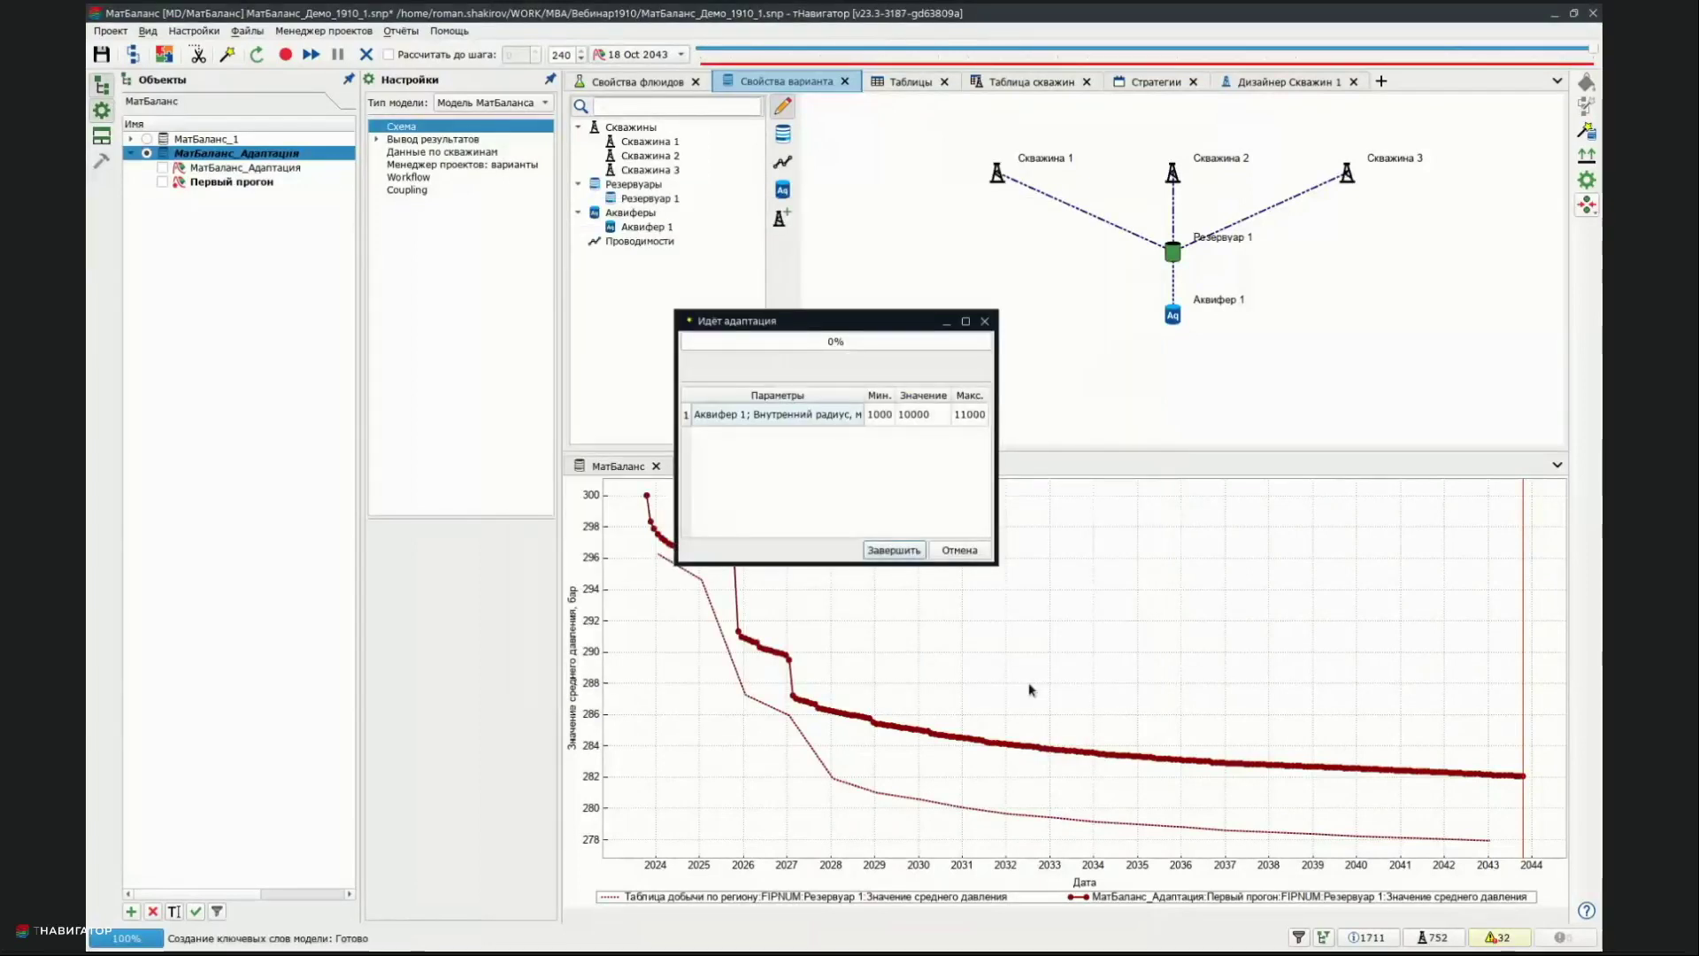
left_click_drag(996, 563, 1195, 586)
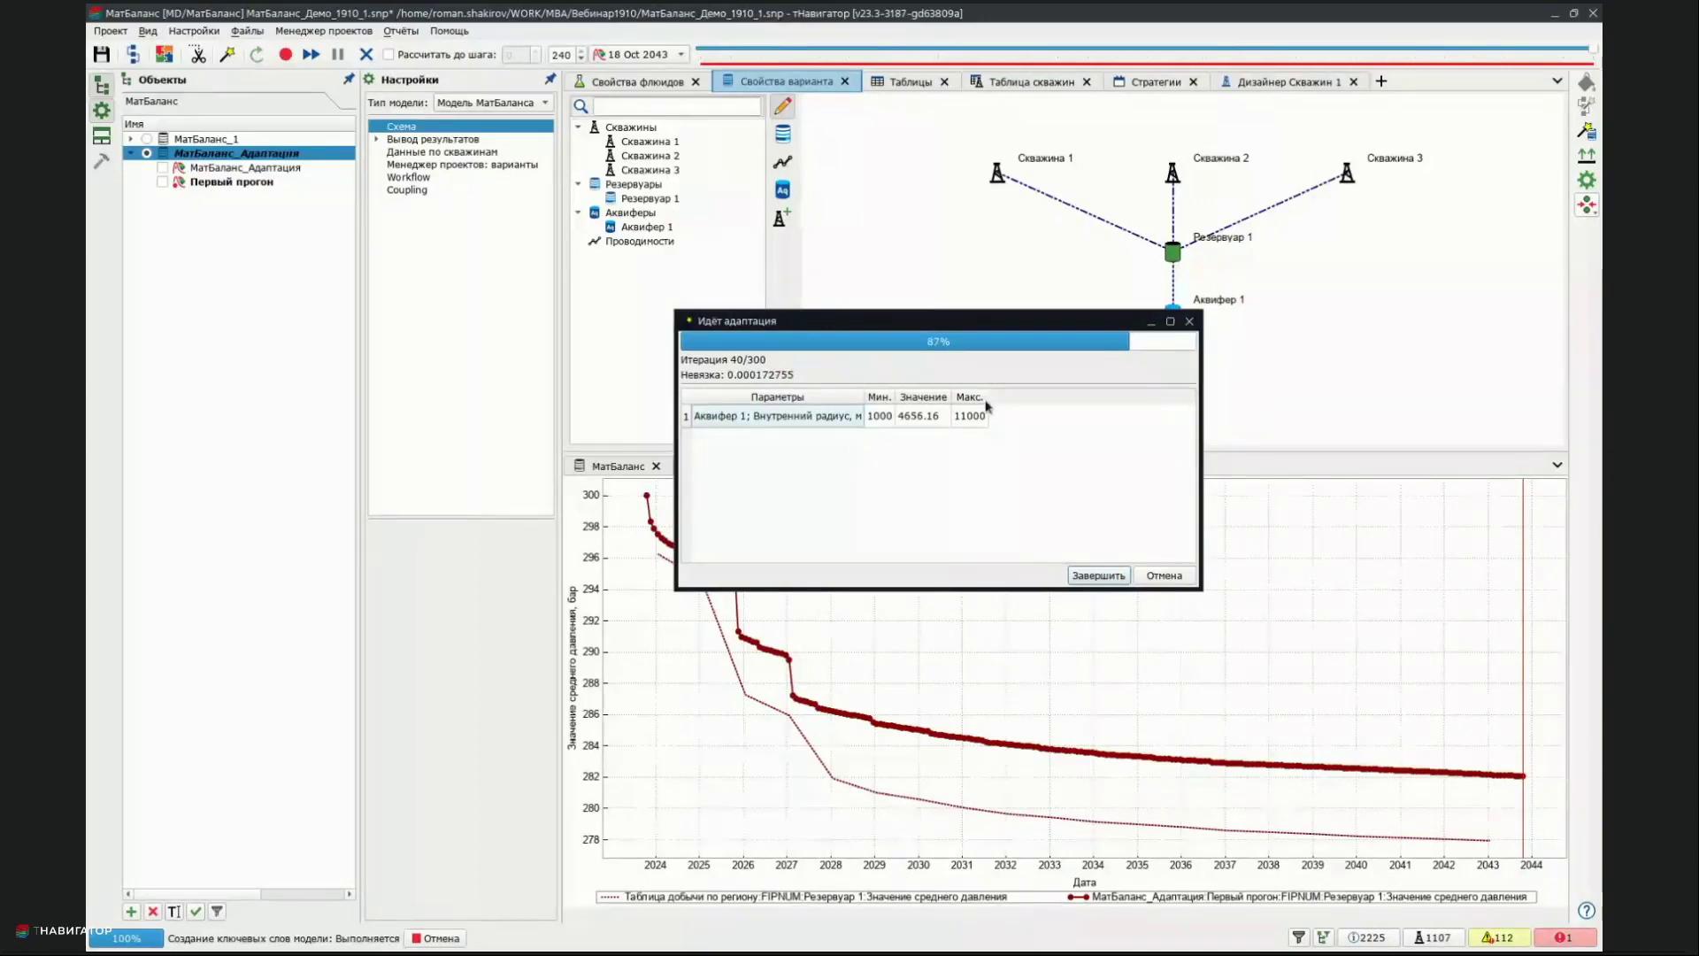
left_click(1113, 576)
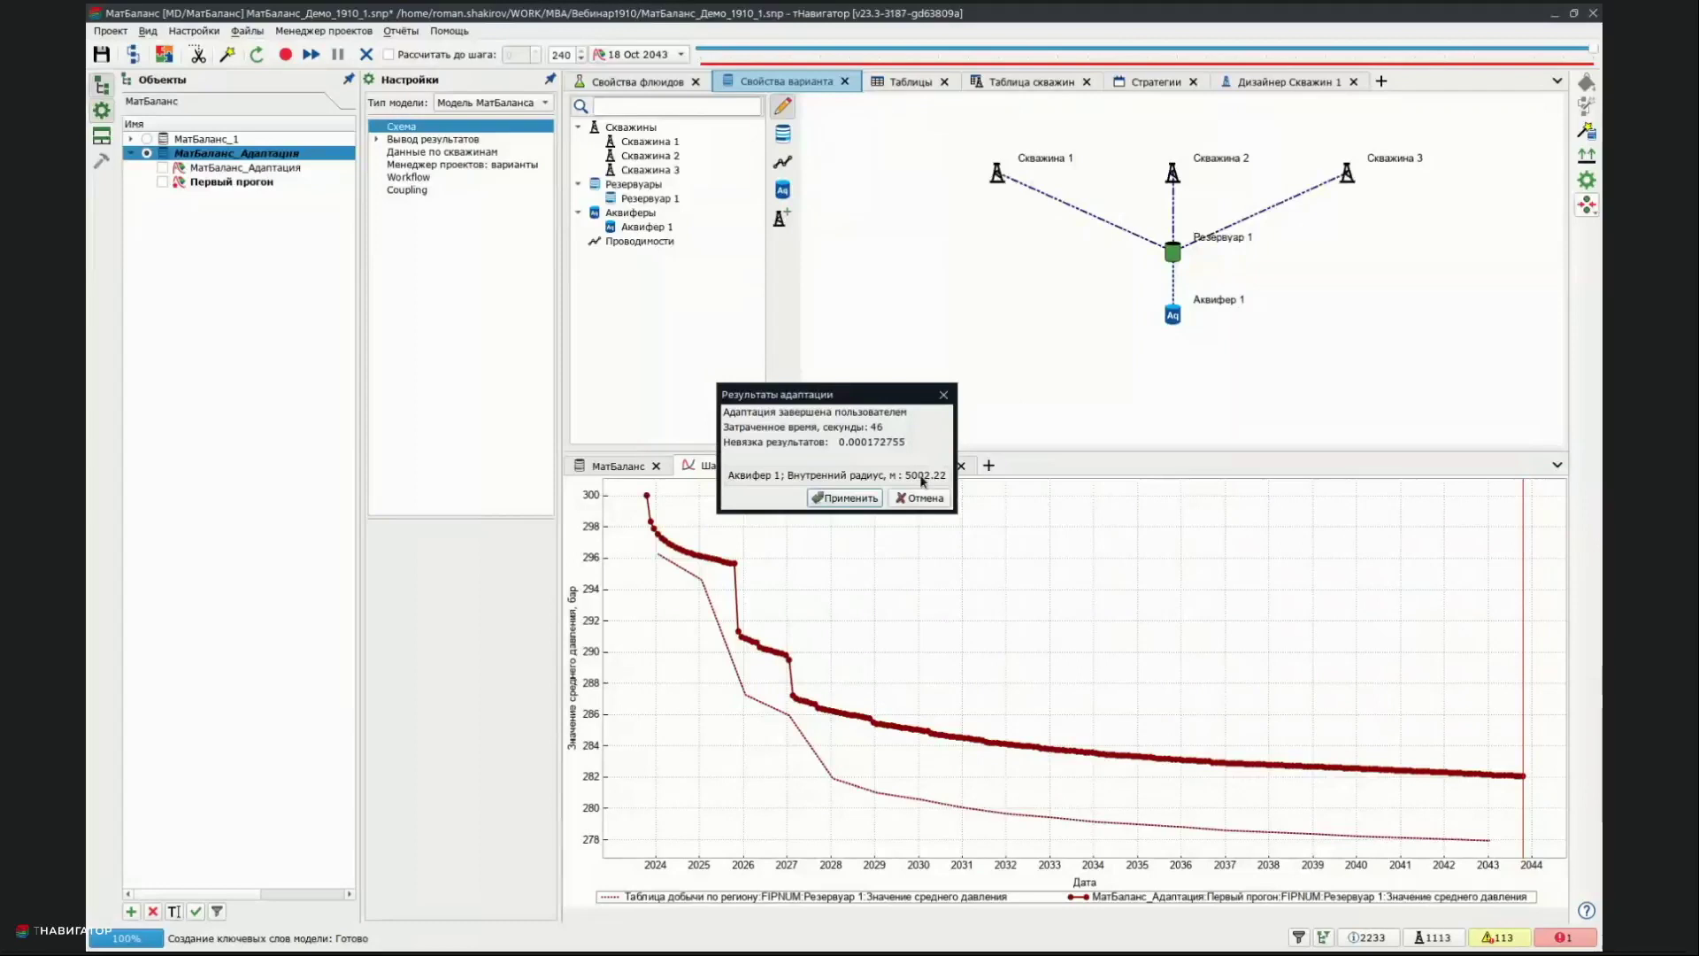
left_click(845, 498)
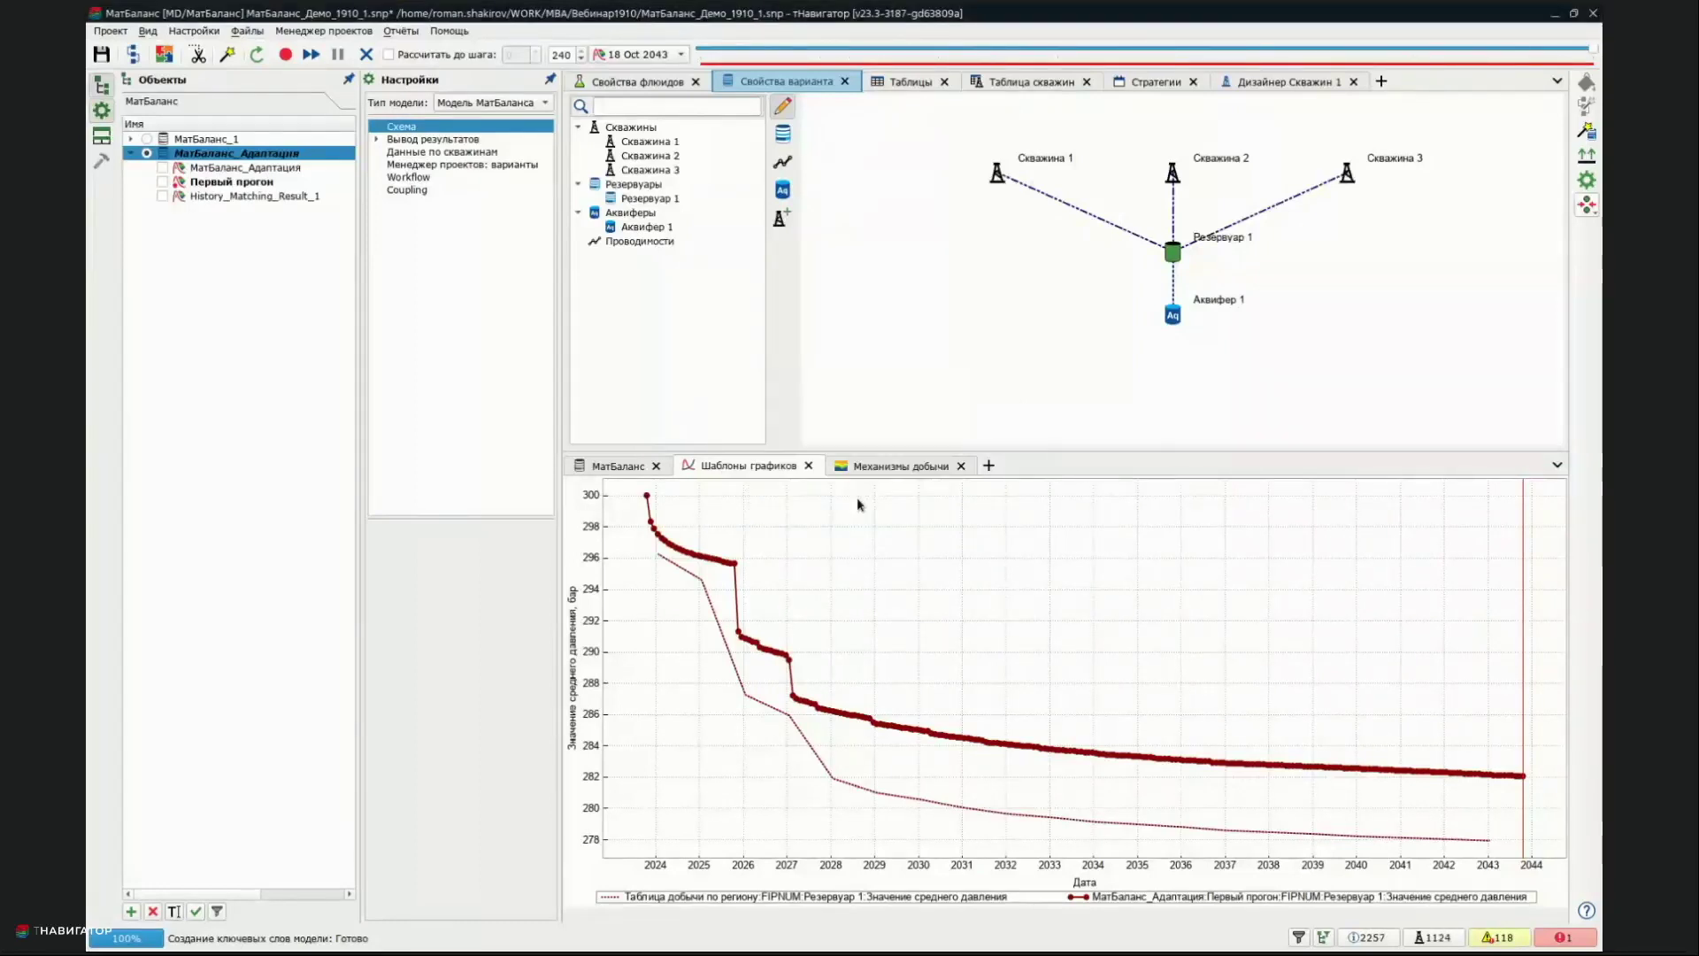
Check the inner radius in Аквифер 1's properties after applying the adaptation result
left_click(1174, 316)
double_click(1175, 317)
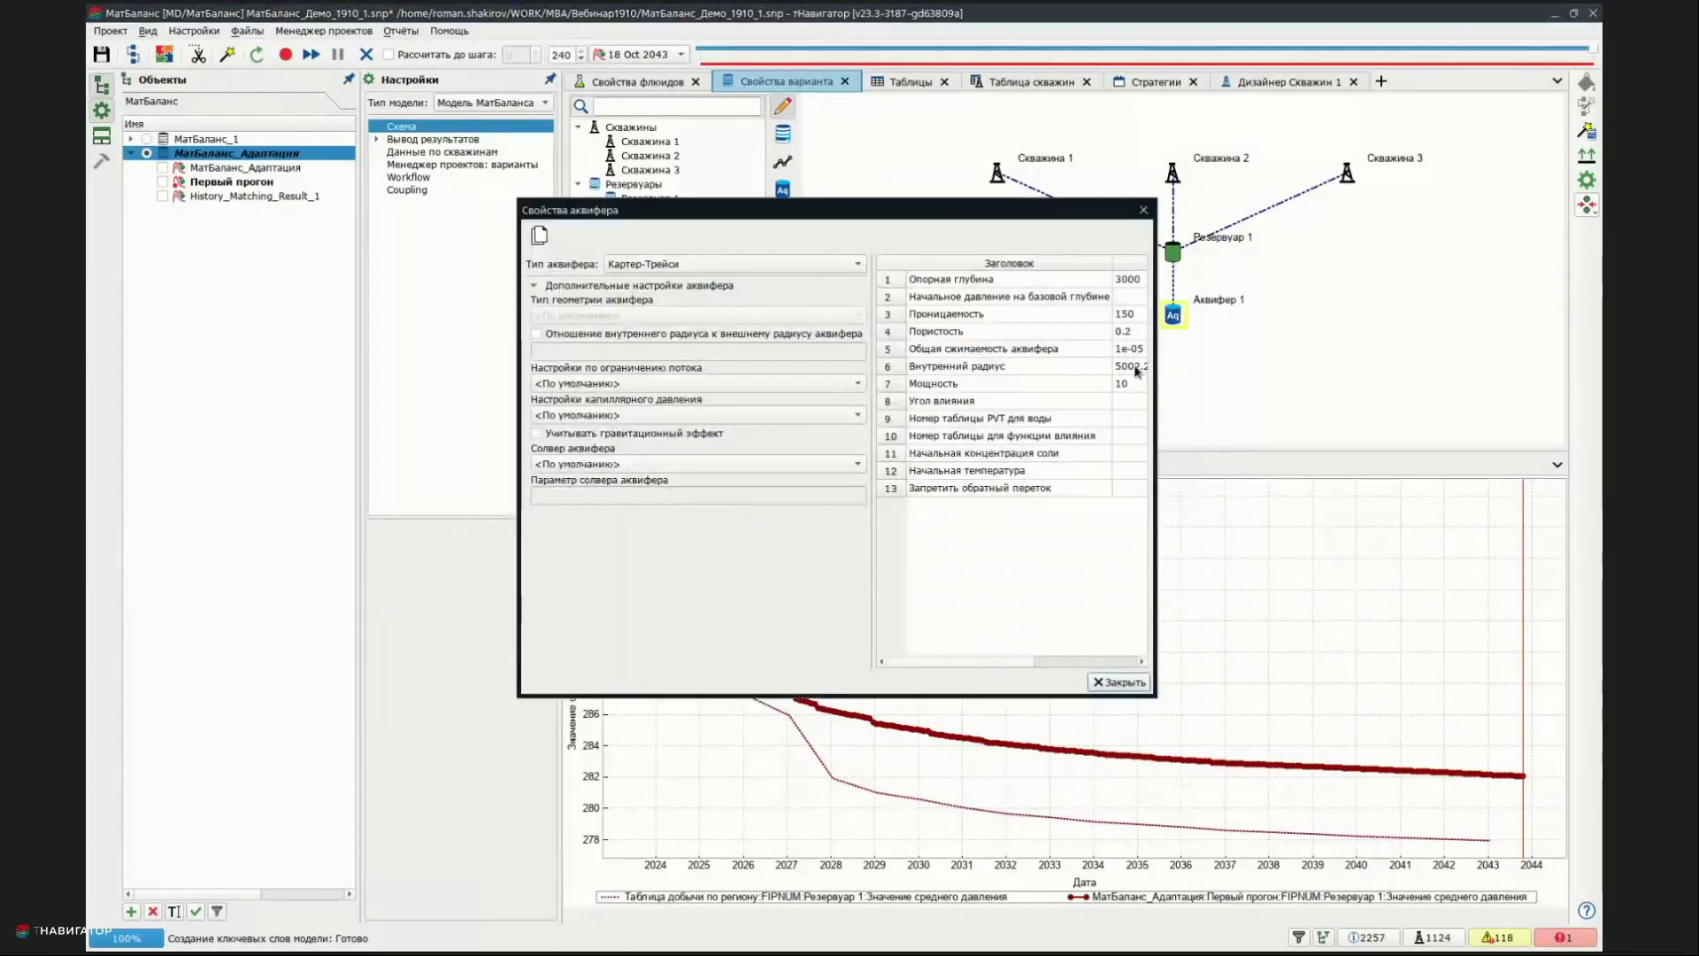
scroll(988, 661, "right", 2)
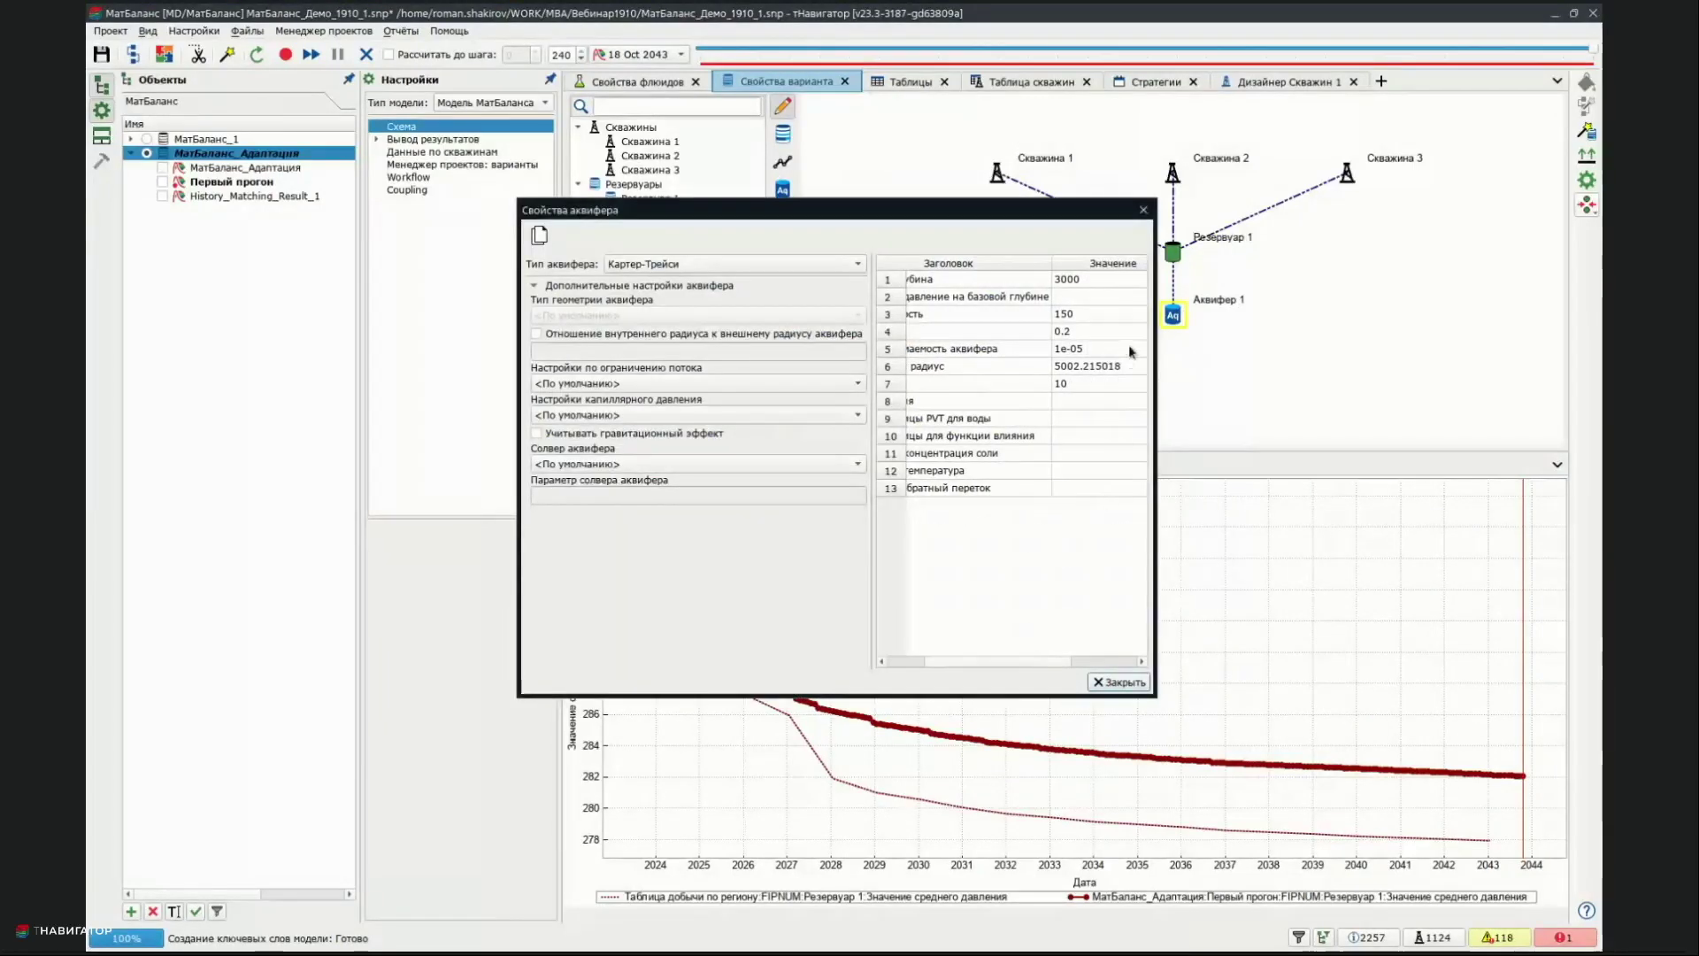
left_click(1120, 682)
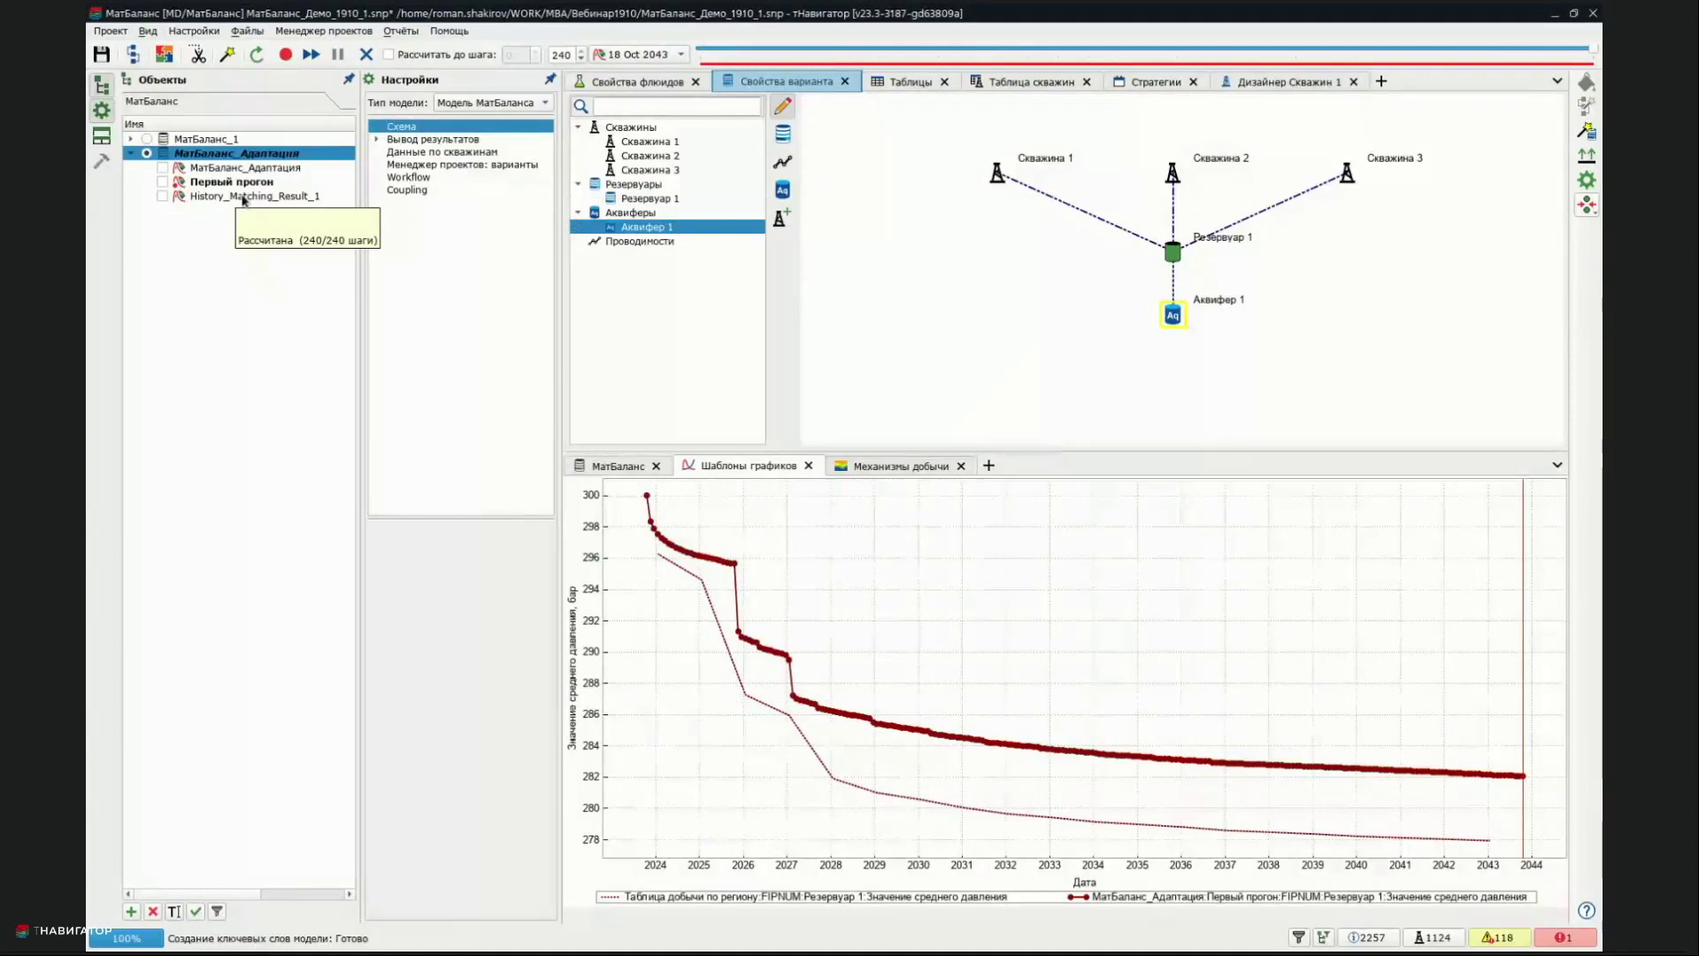
Plot History_Matching_Result_1 instead of Первый прогон on the average pressure graph and save the project
left_click(692, 503)
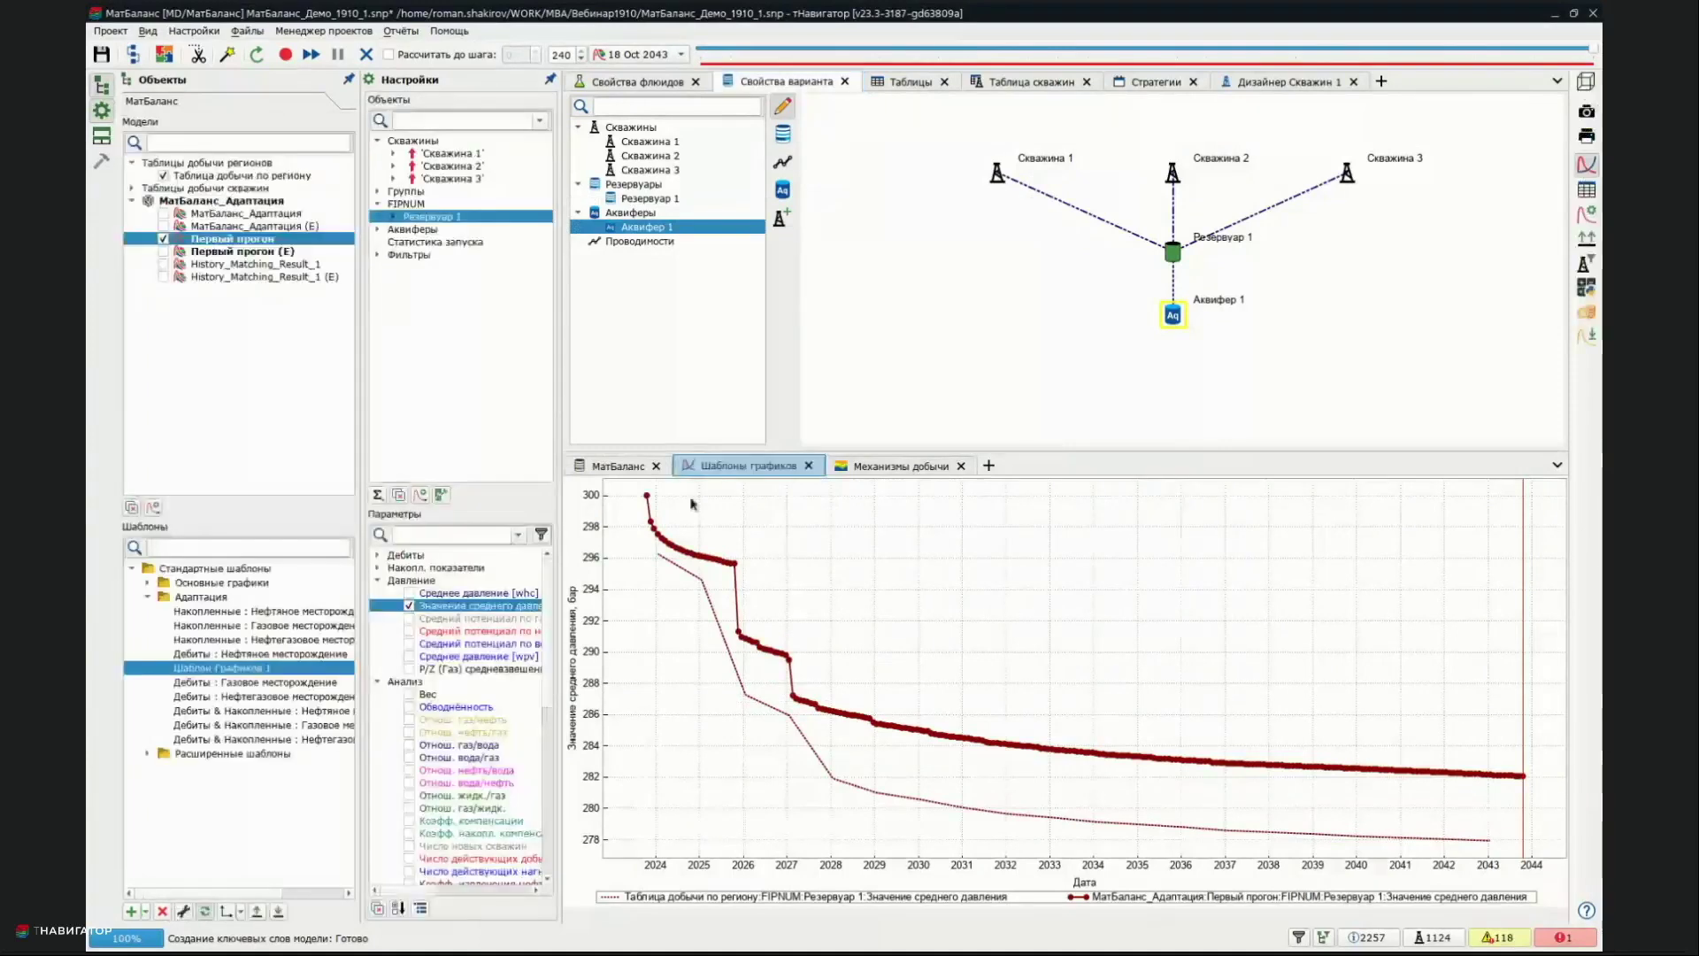
left_click(162, 264)
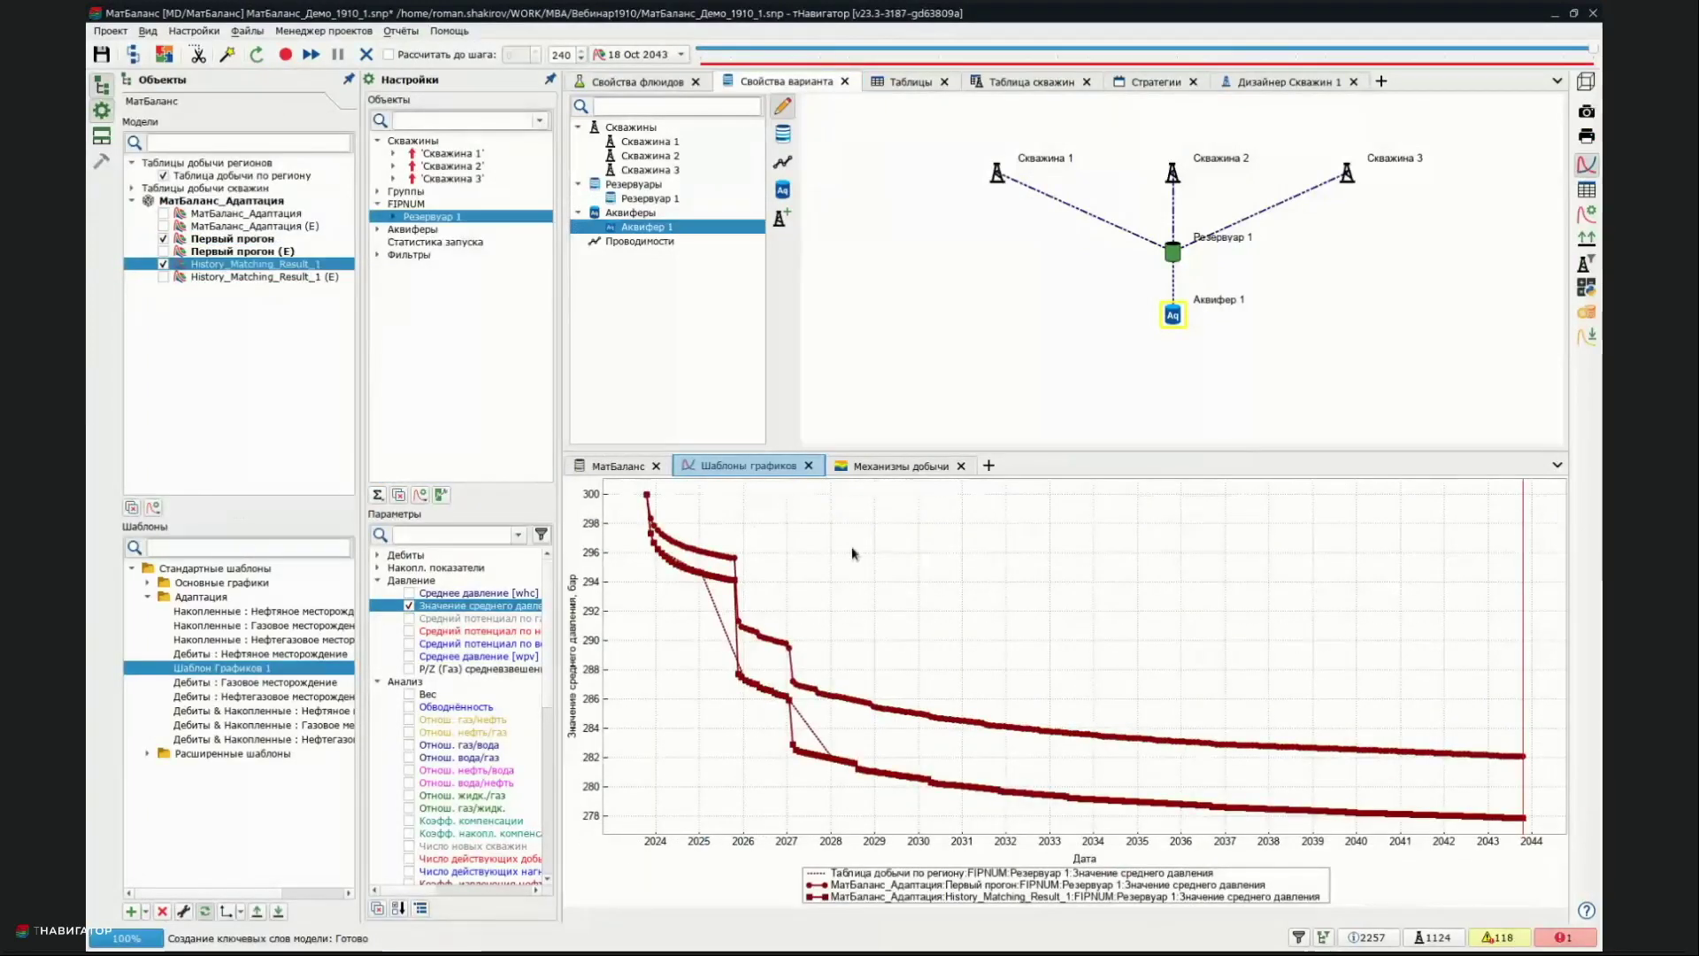
mouse_move(685, 571)
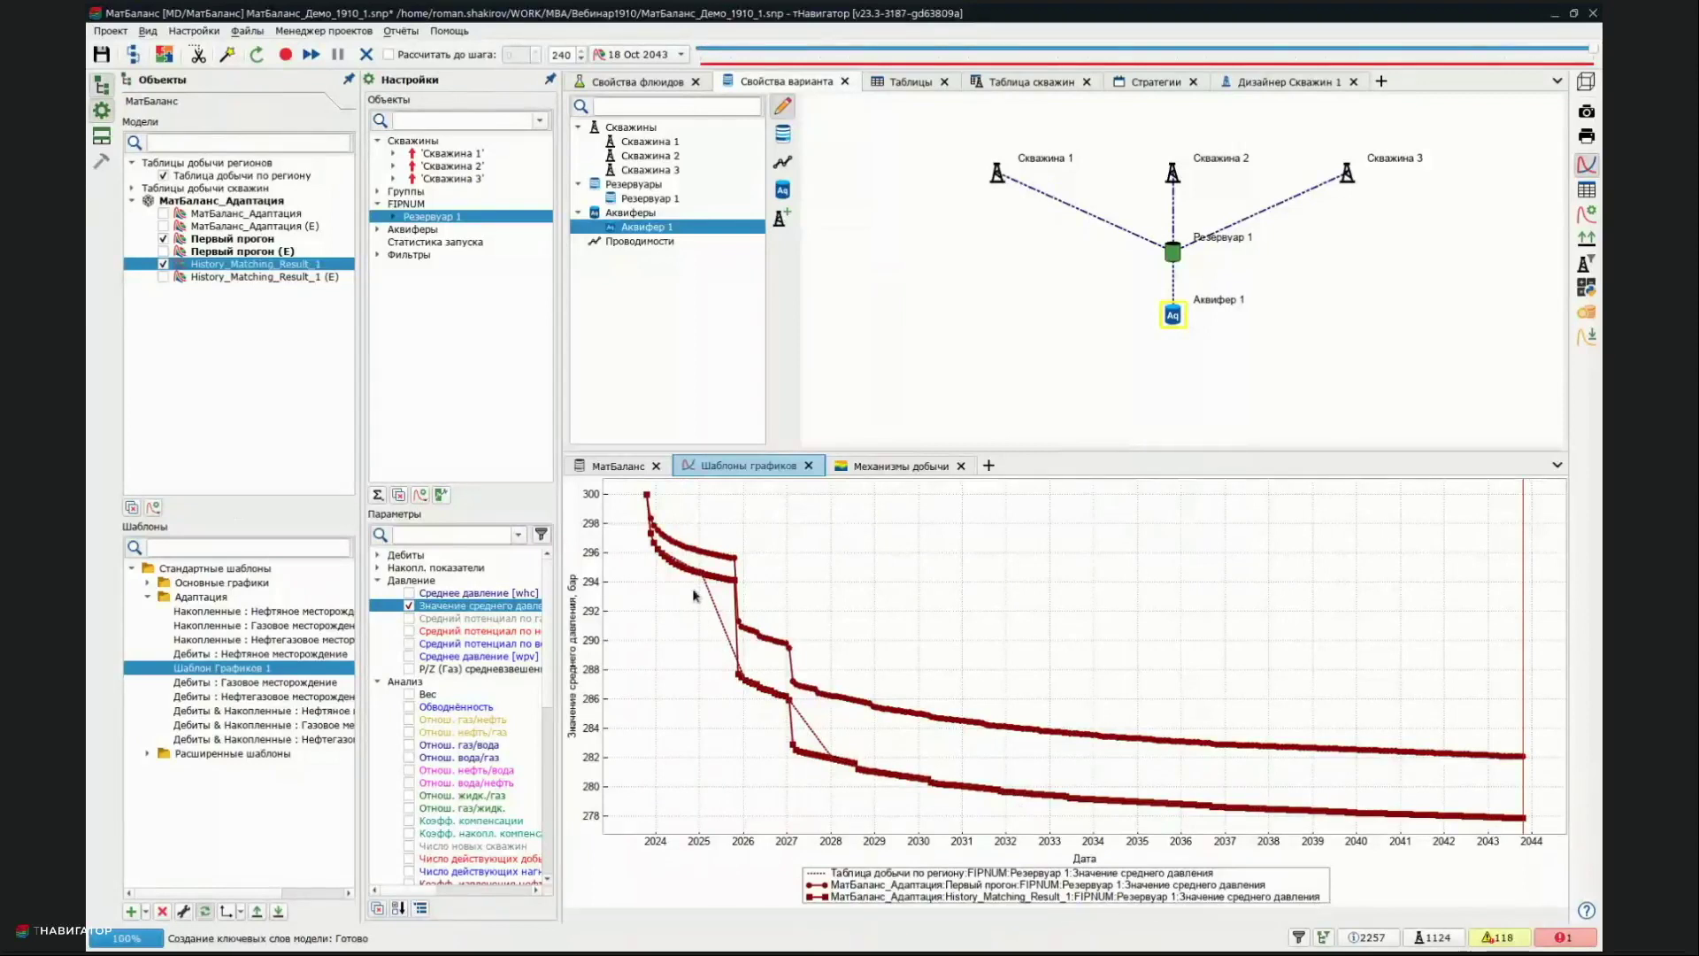
left_click(163, 239)
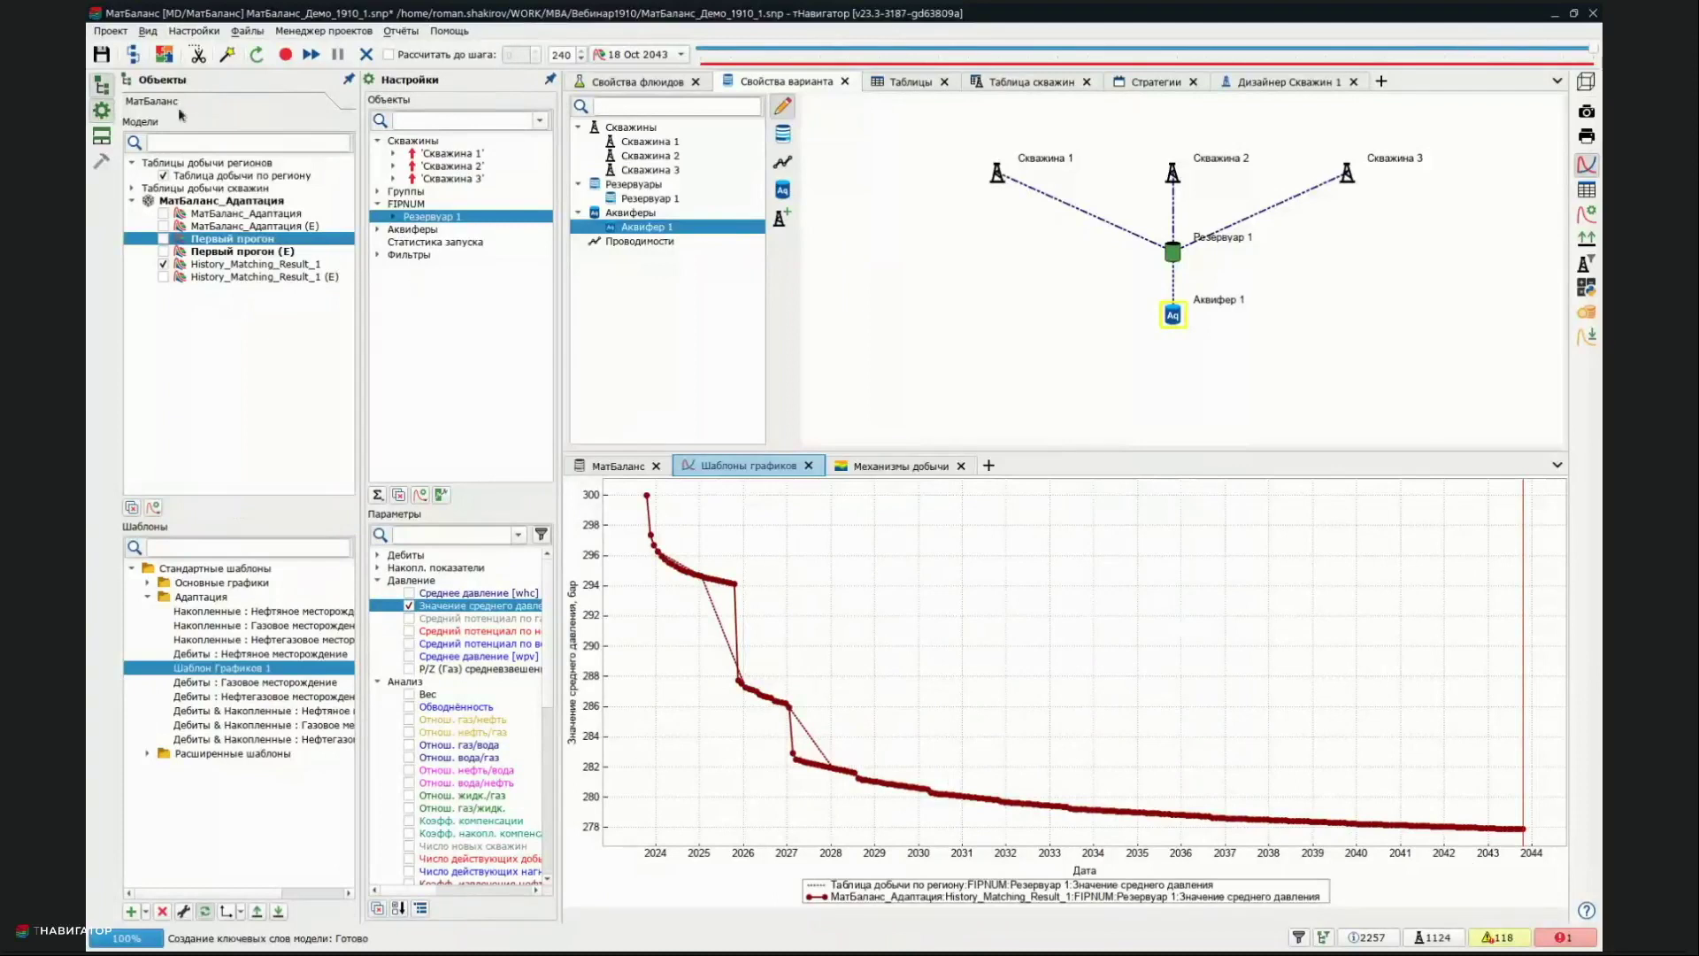
left_click(109, 54)
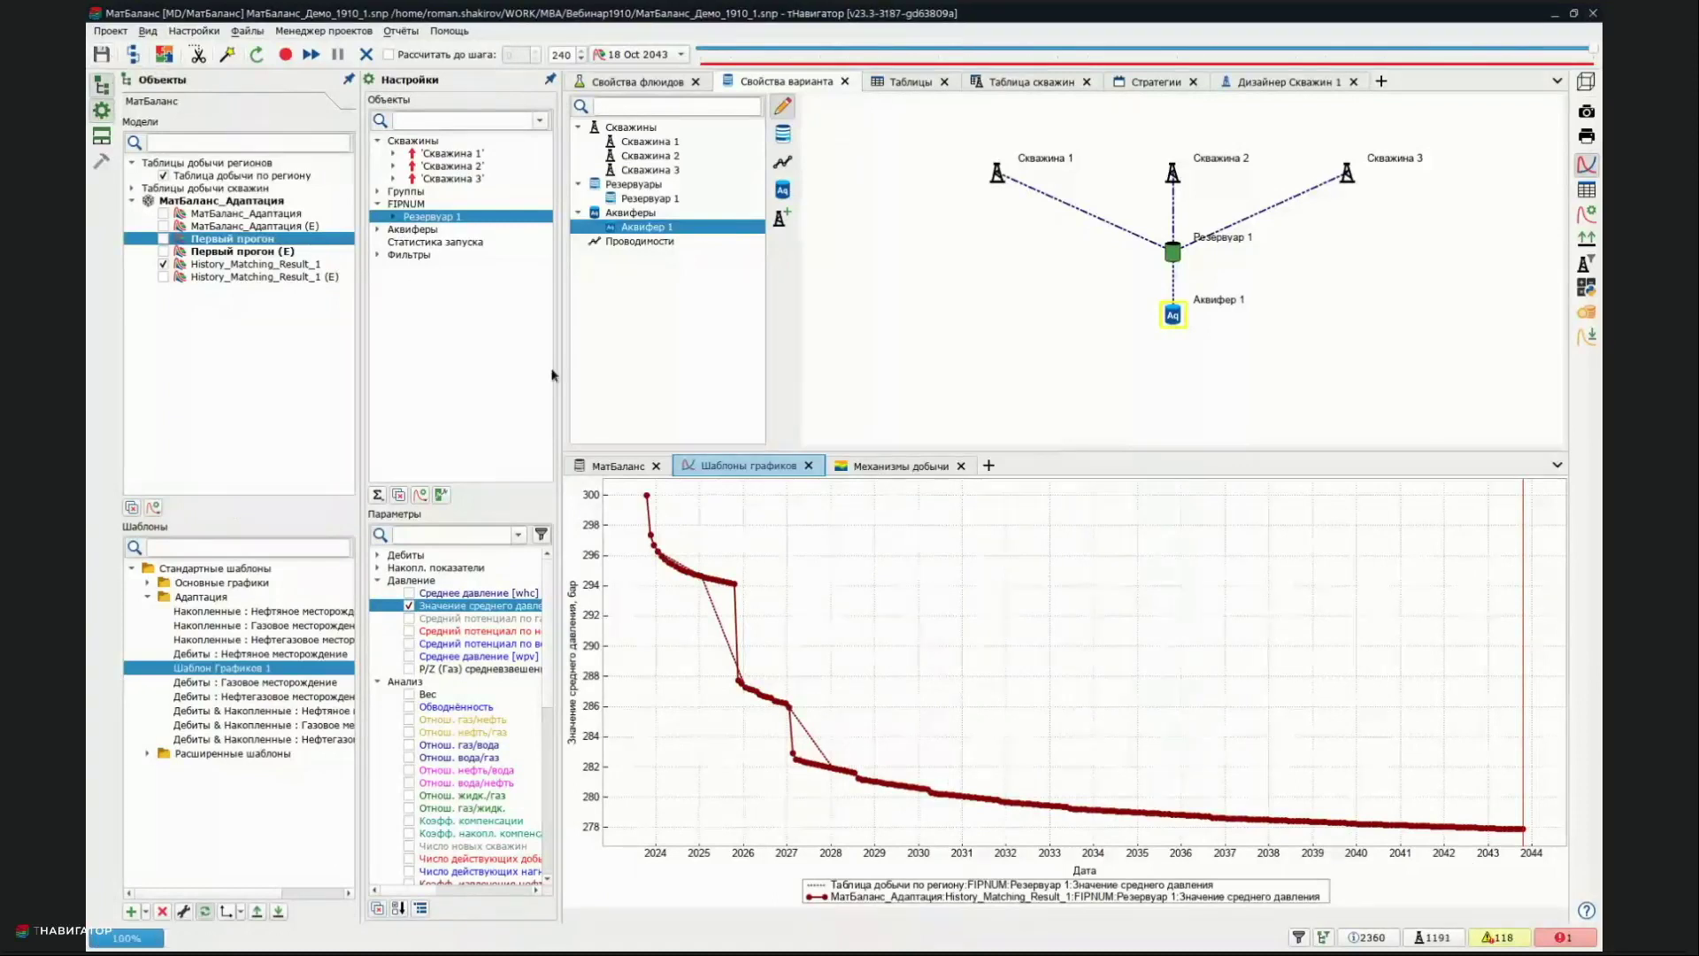
Review the properties of Резервуар 1 and Аквифер 1 from the model scheme
left_click(1333, 293)
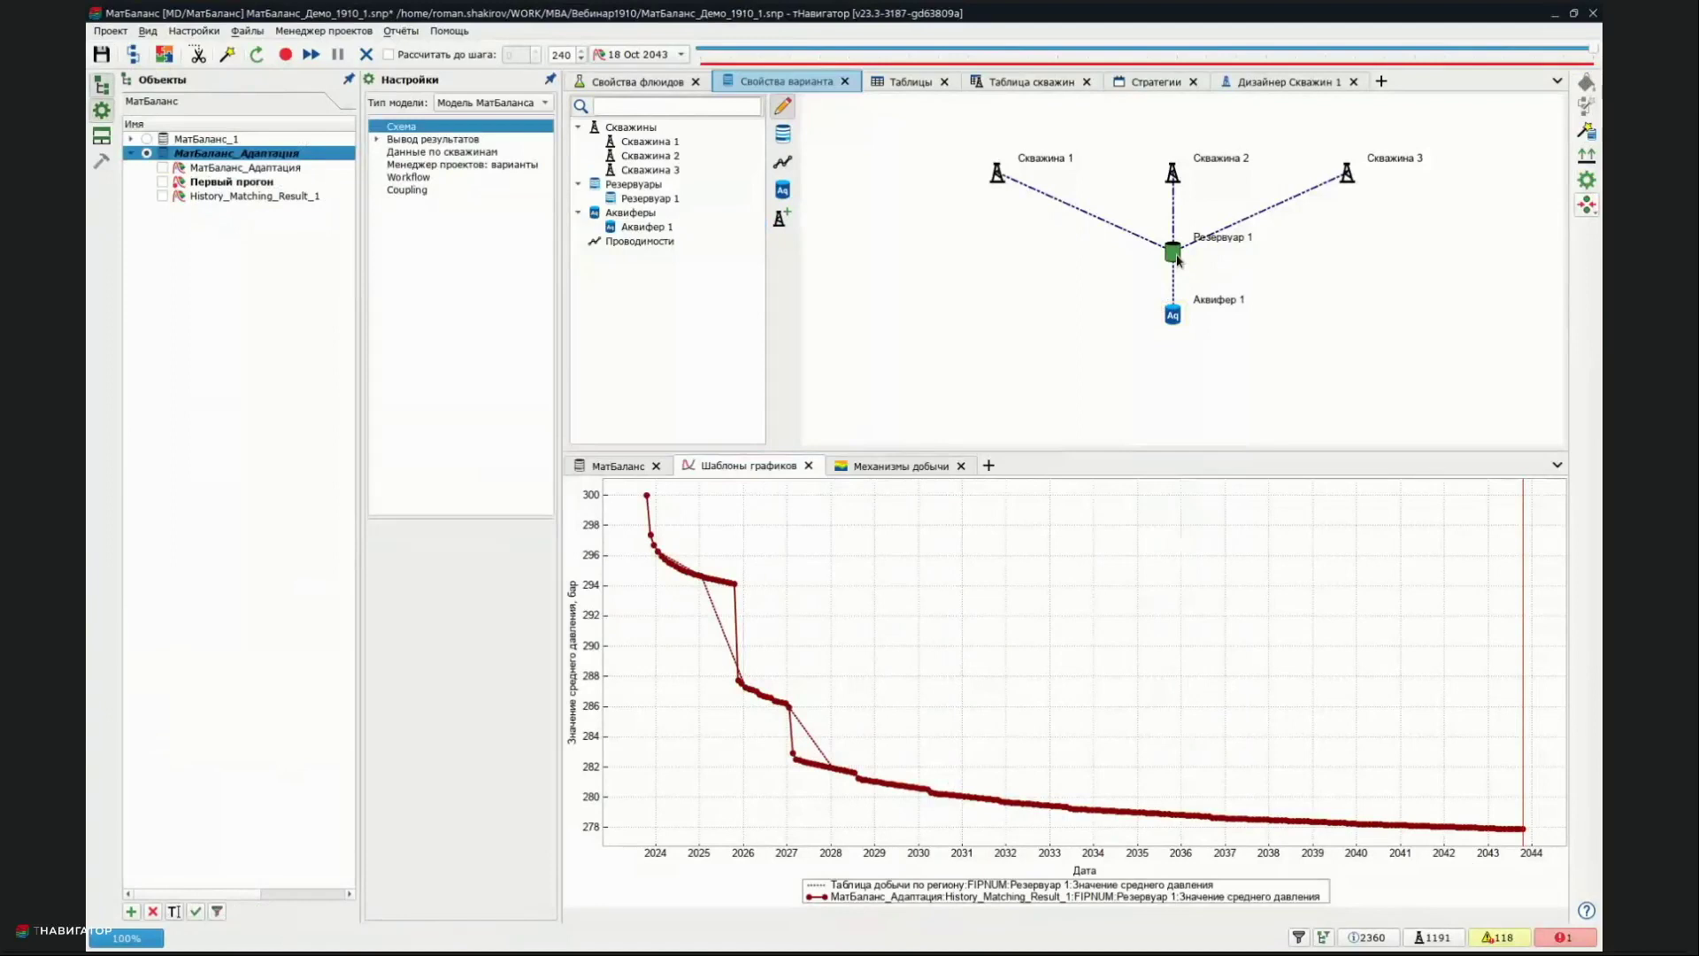
double_click(1174, 254)
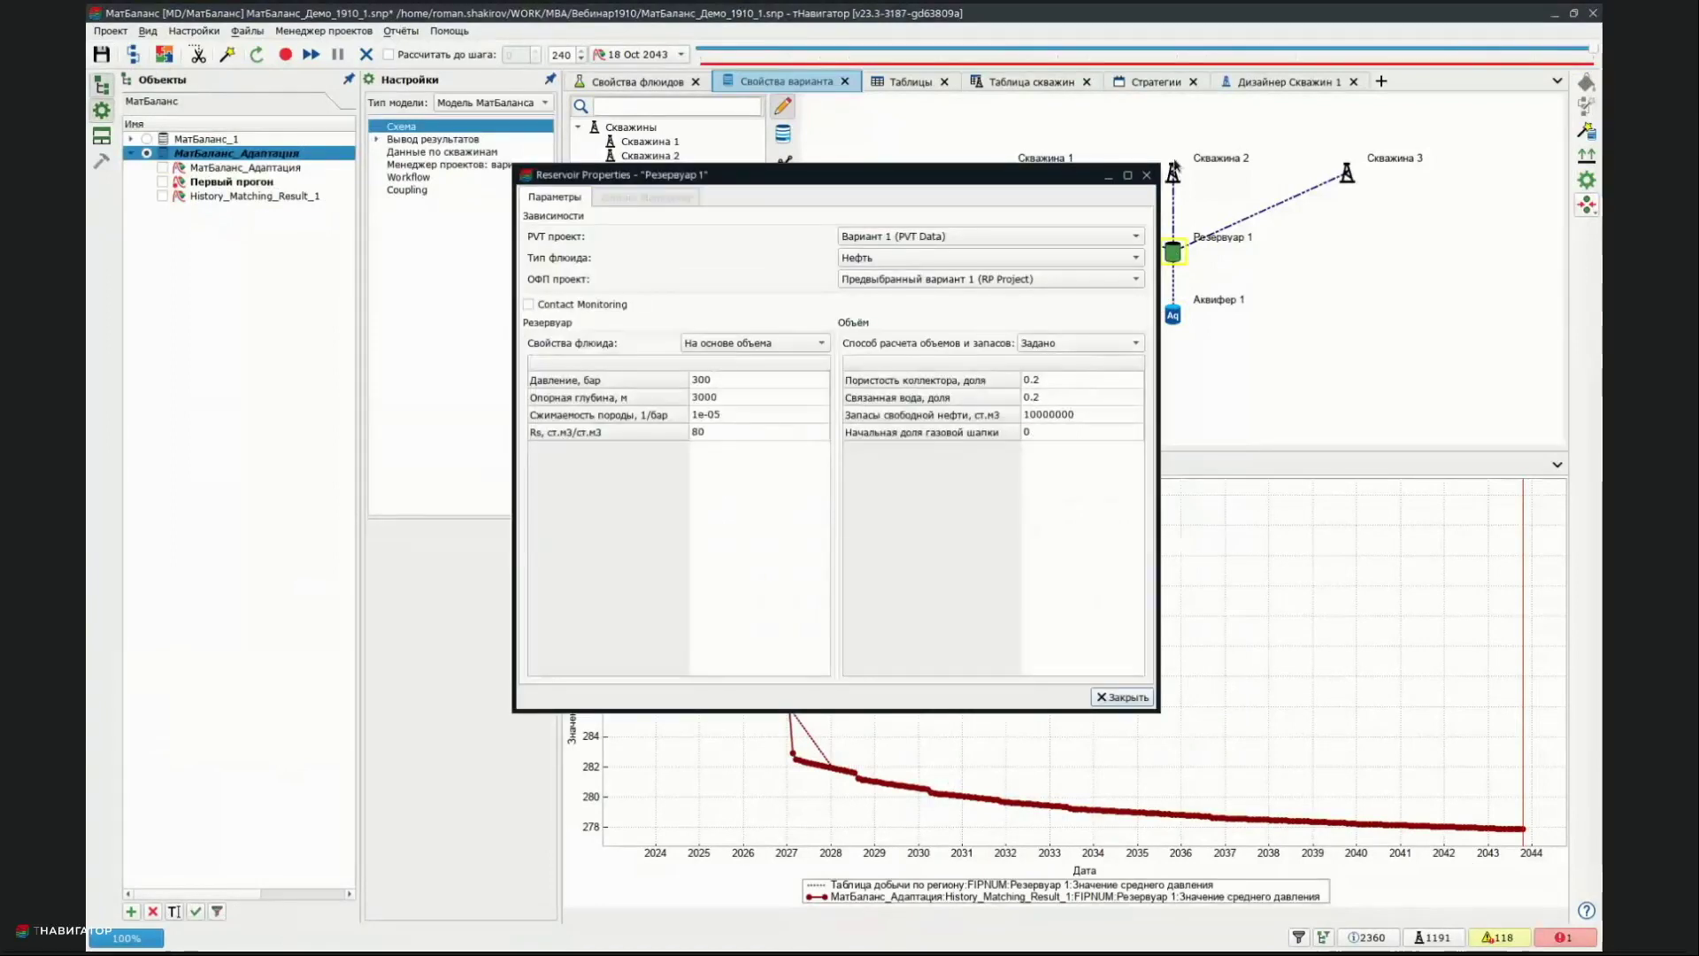
left_click(1147, 175)
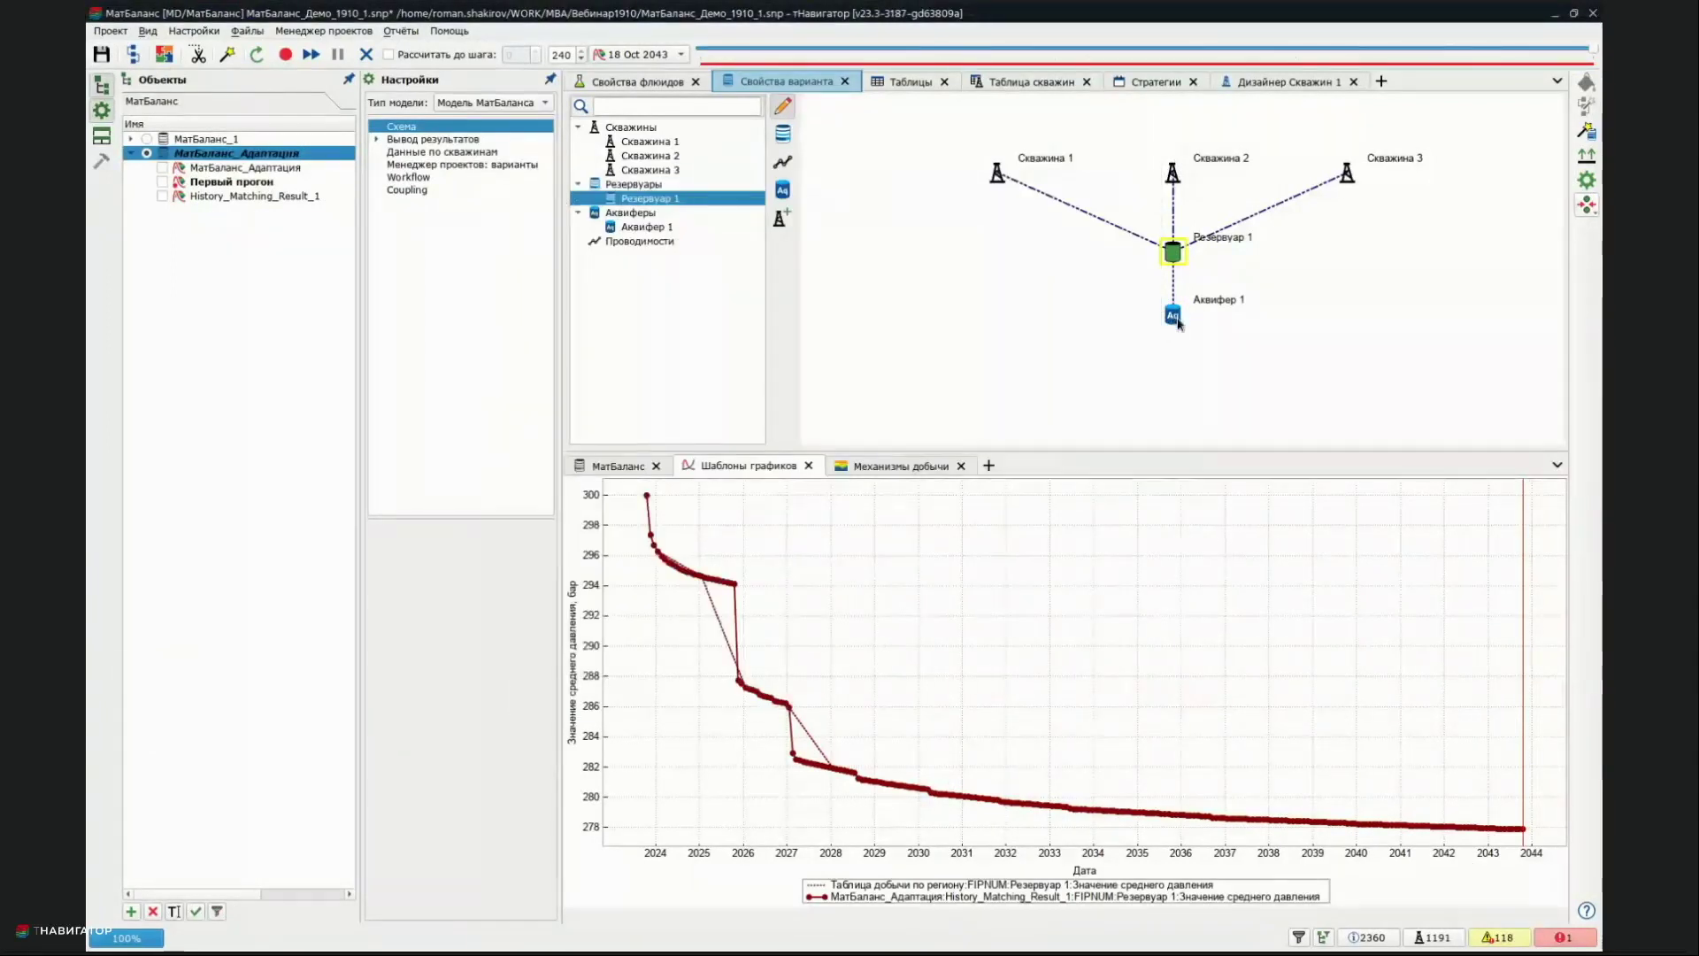
double_click(1172, 314)
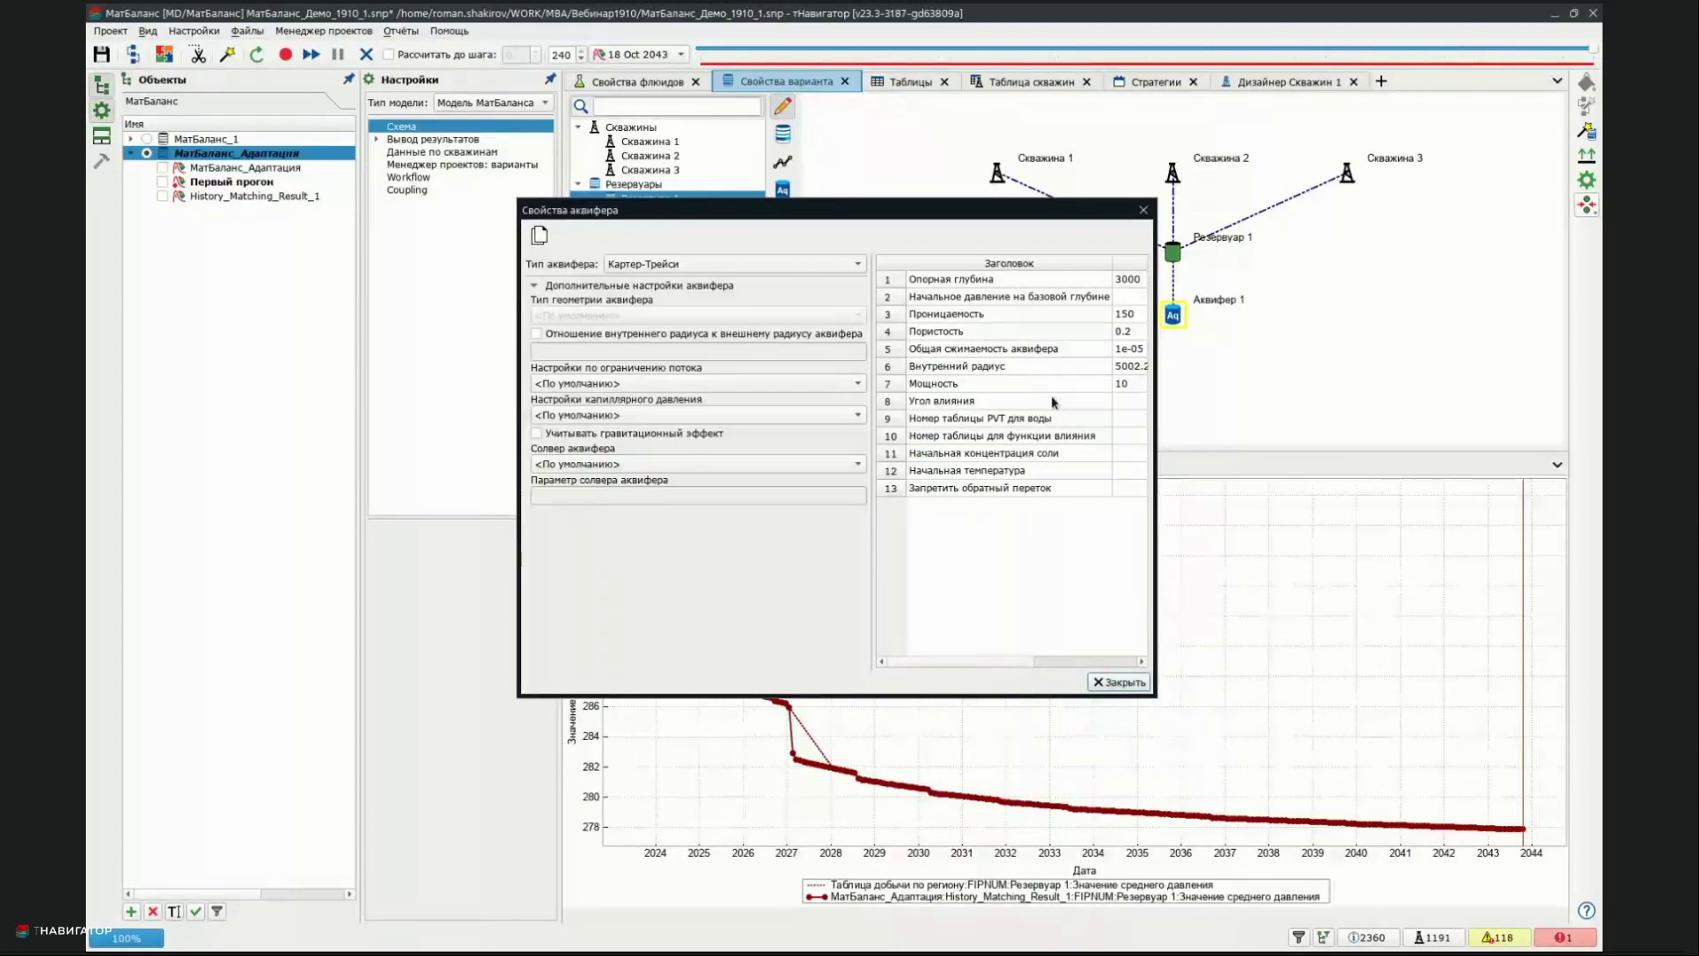
left_click(1117, 683)
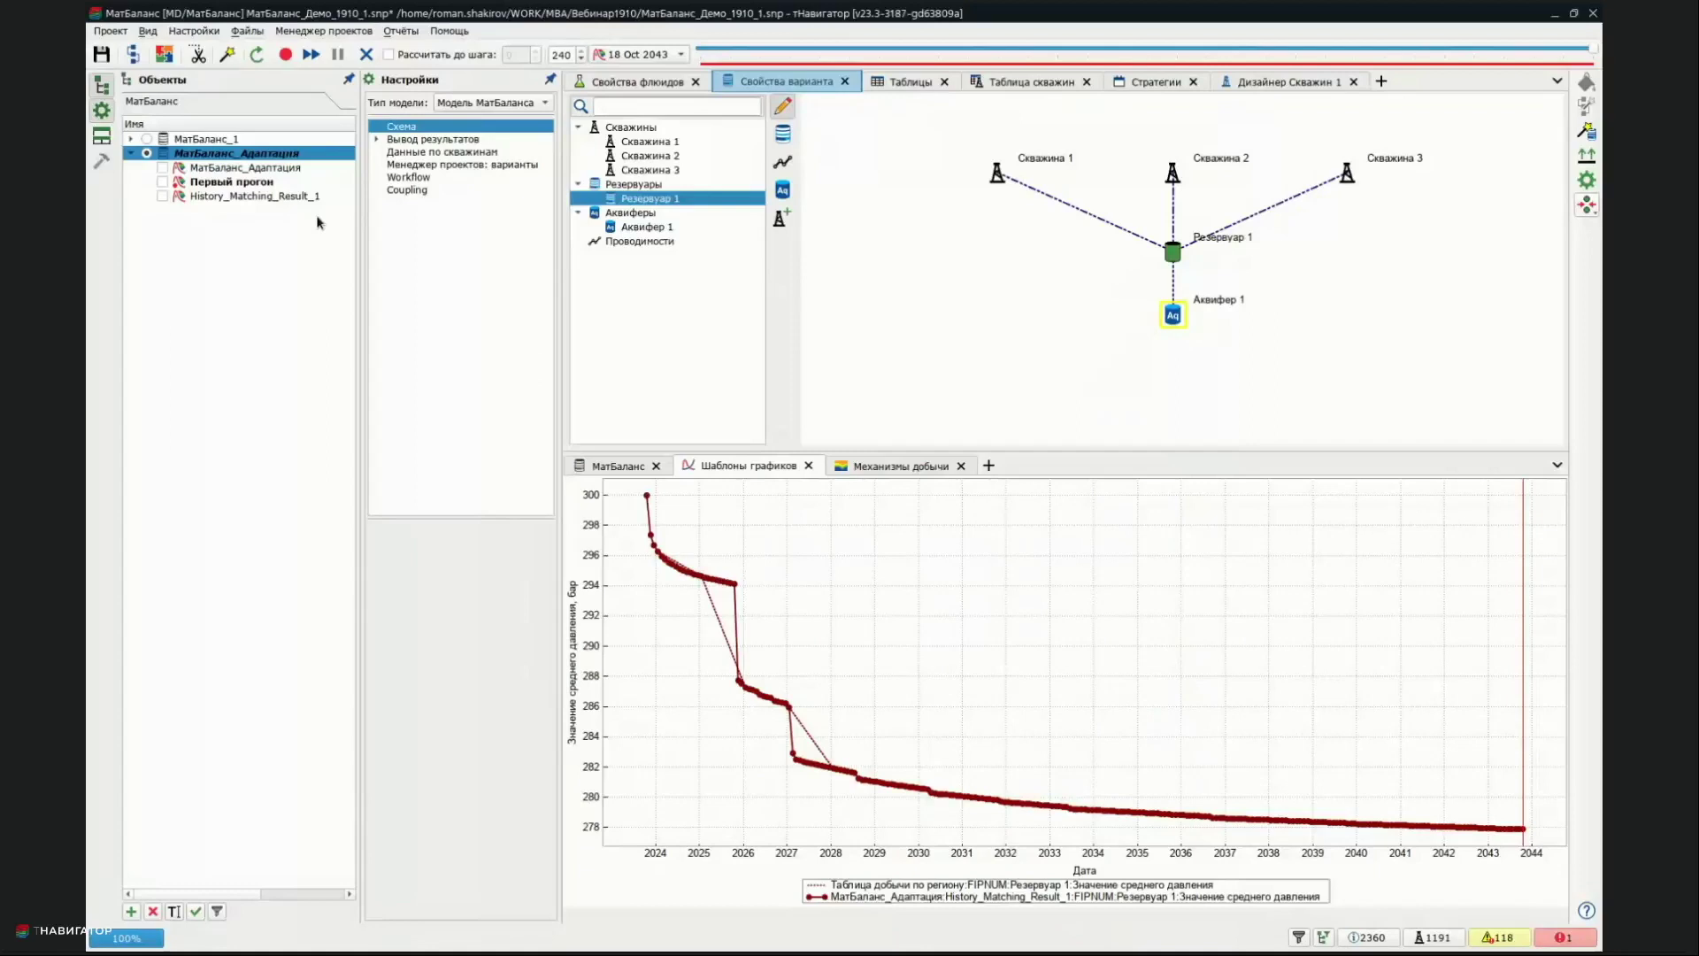
Save the project and display the Механизмы добычи chart of Резервуар 1 for History_Matching_Result_1
left_click(102, 55)
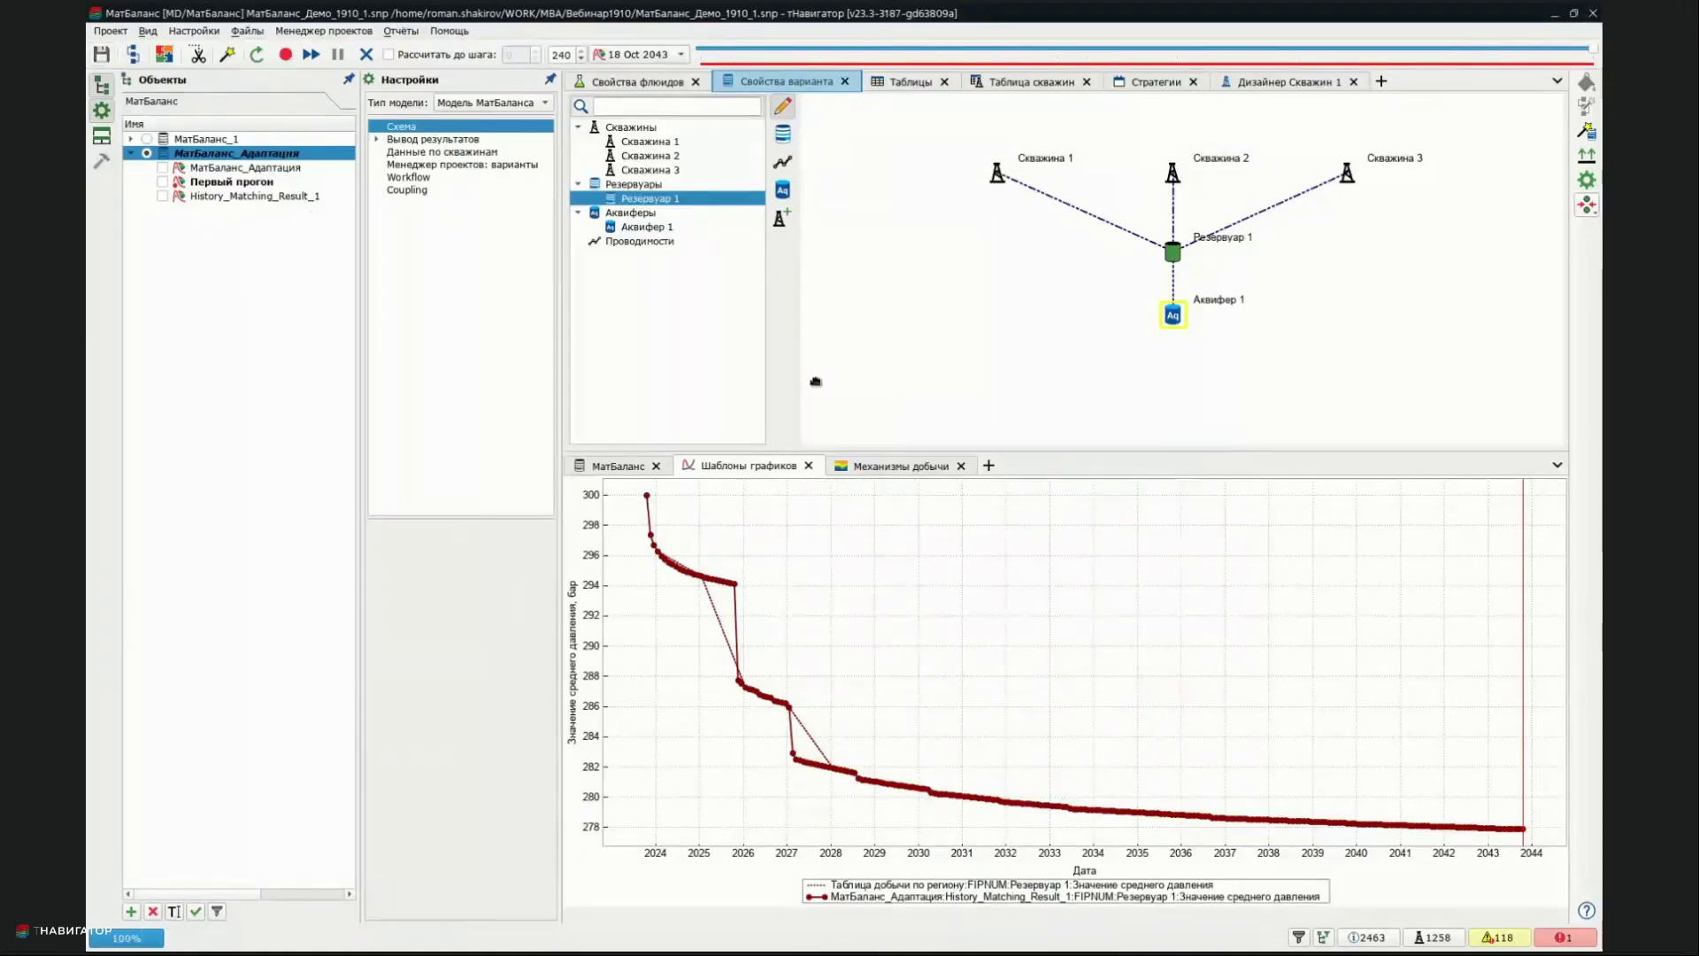
left_click(889, 466)
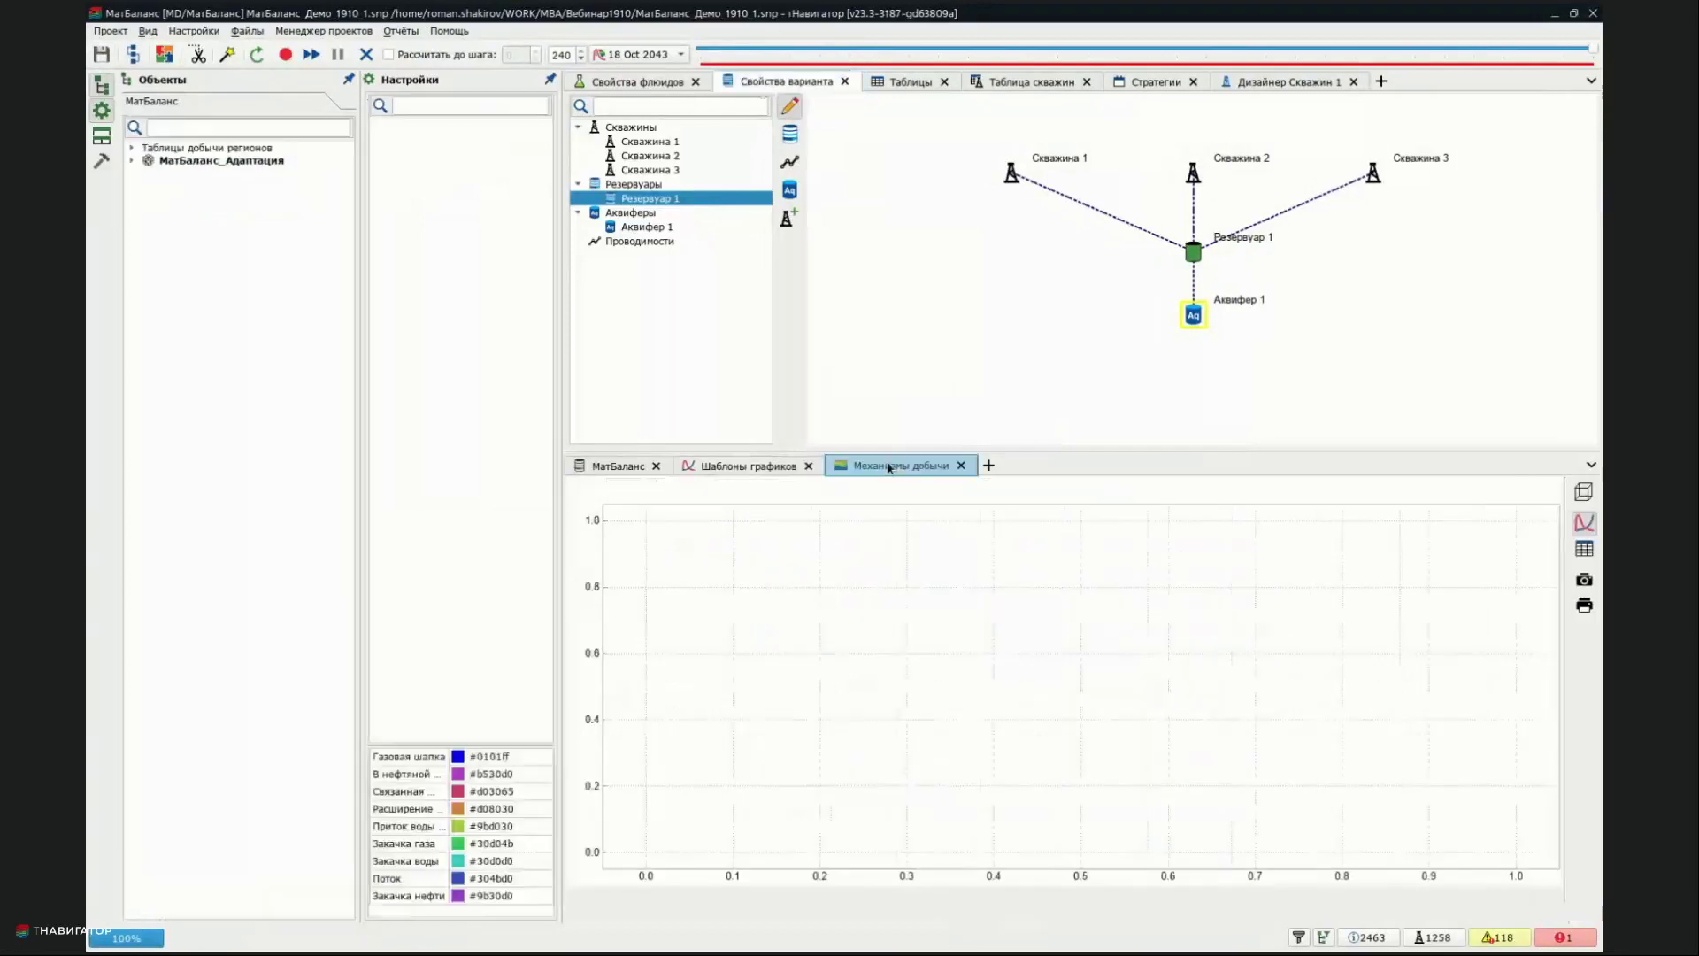
left_click(132, 161)
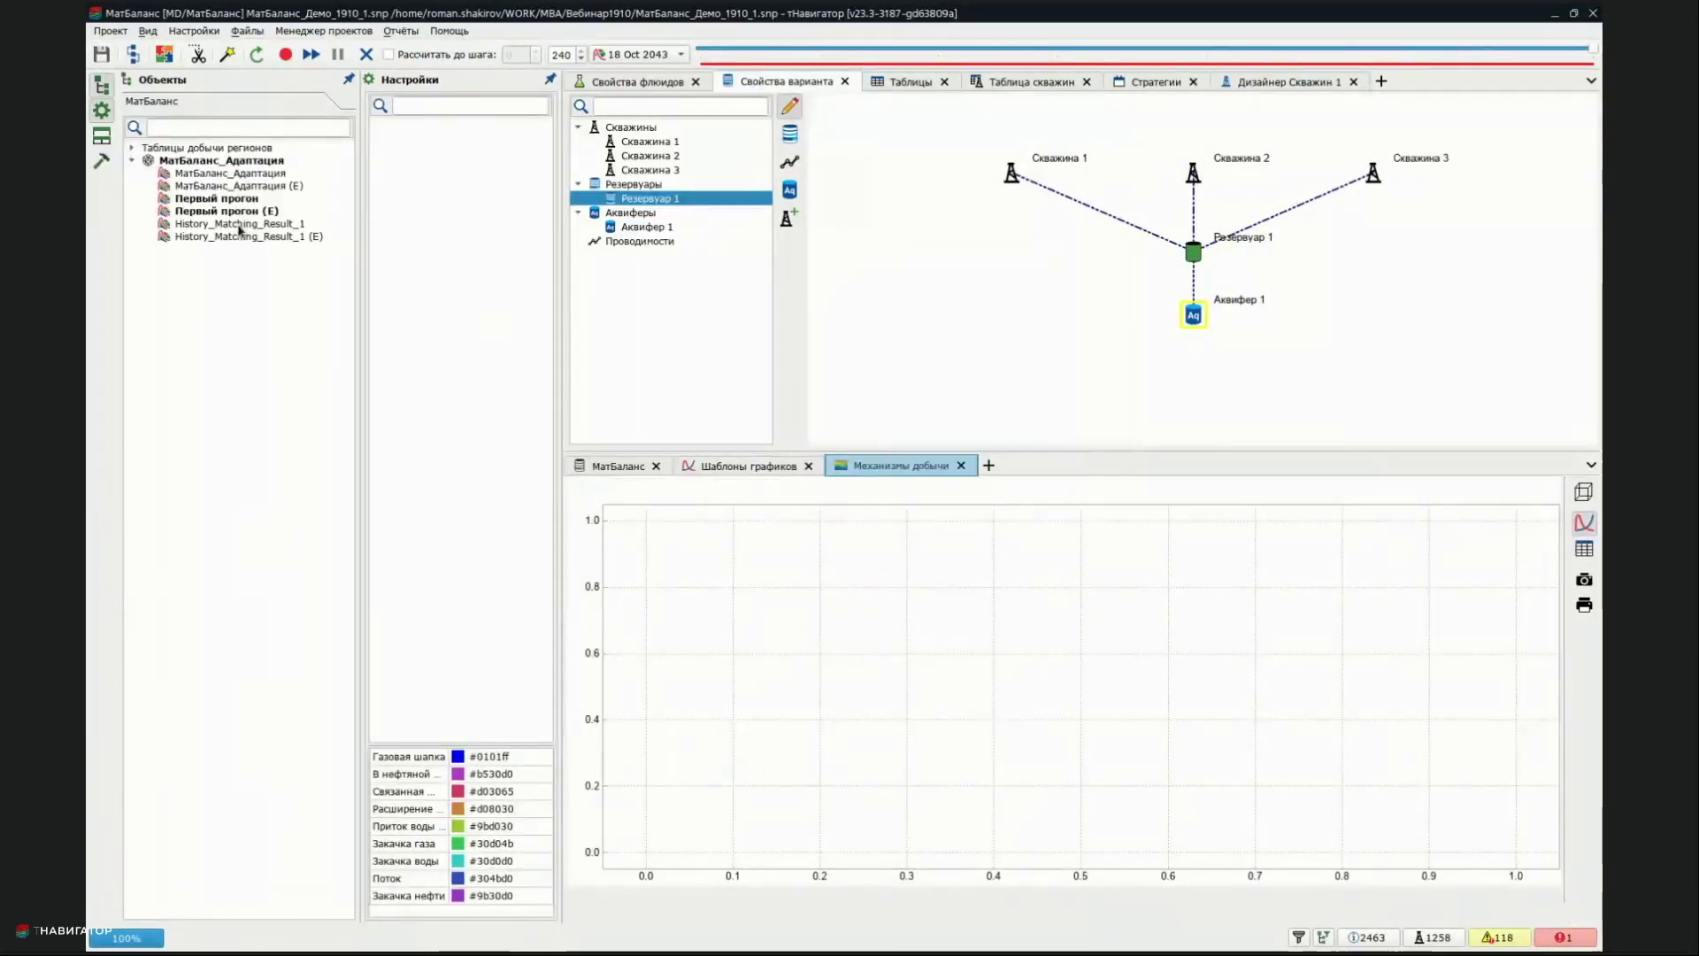
left_click(239, 224)
left_click(419, 143)
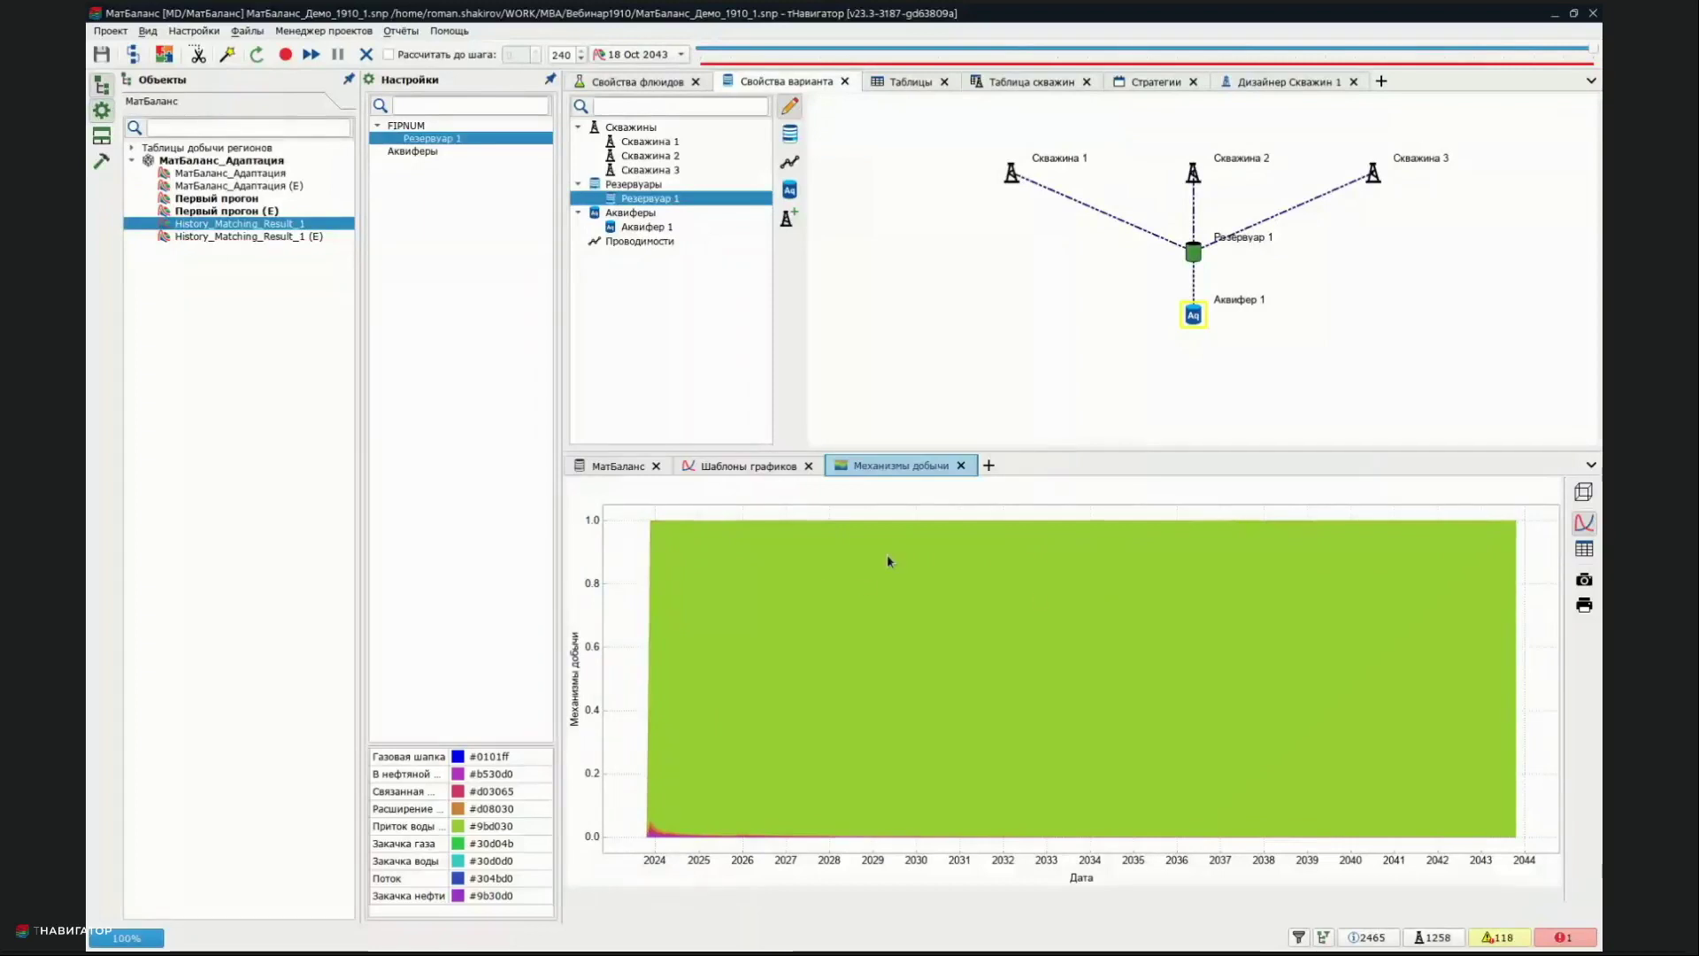
scroll(651, 827, "up", 10)
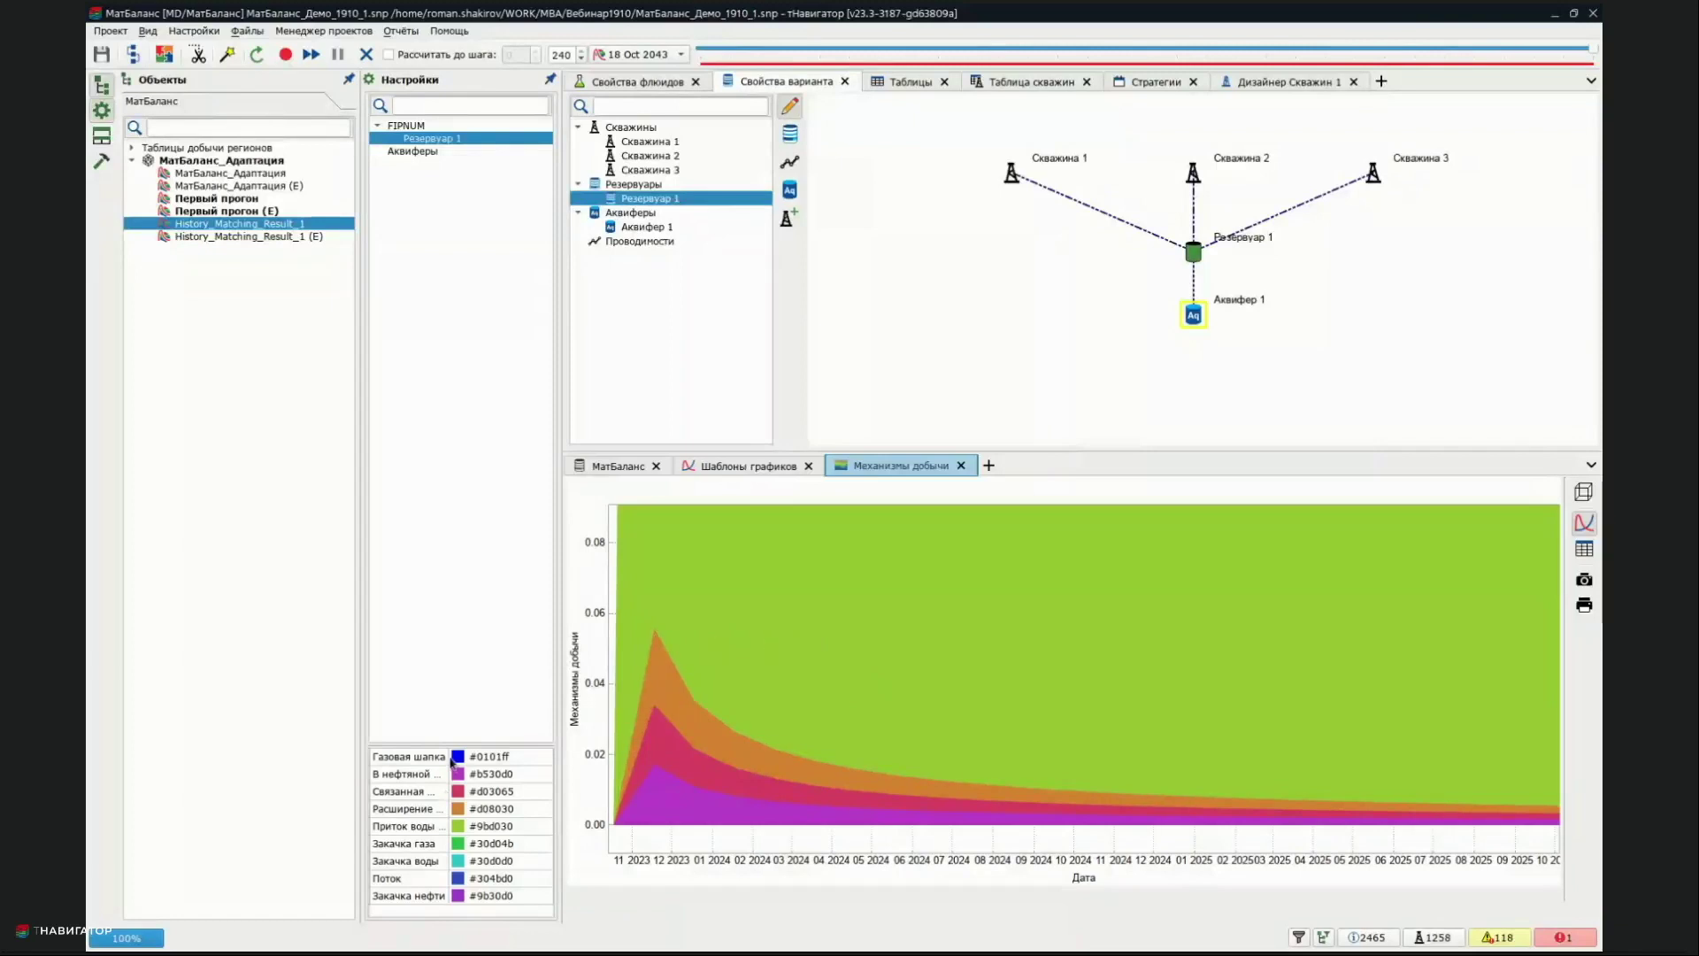
scroll(958, 589, "down", 4)
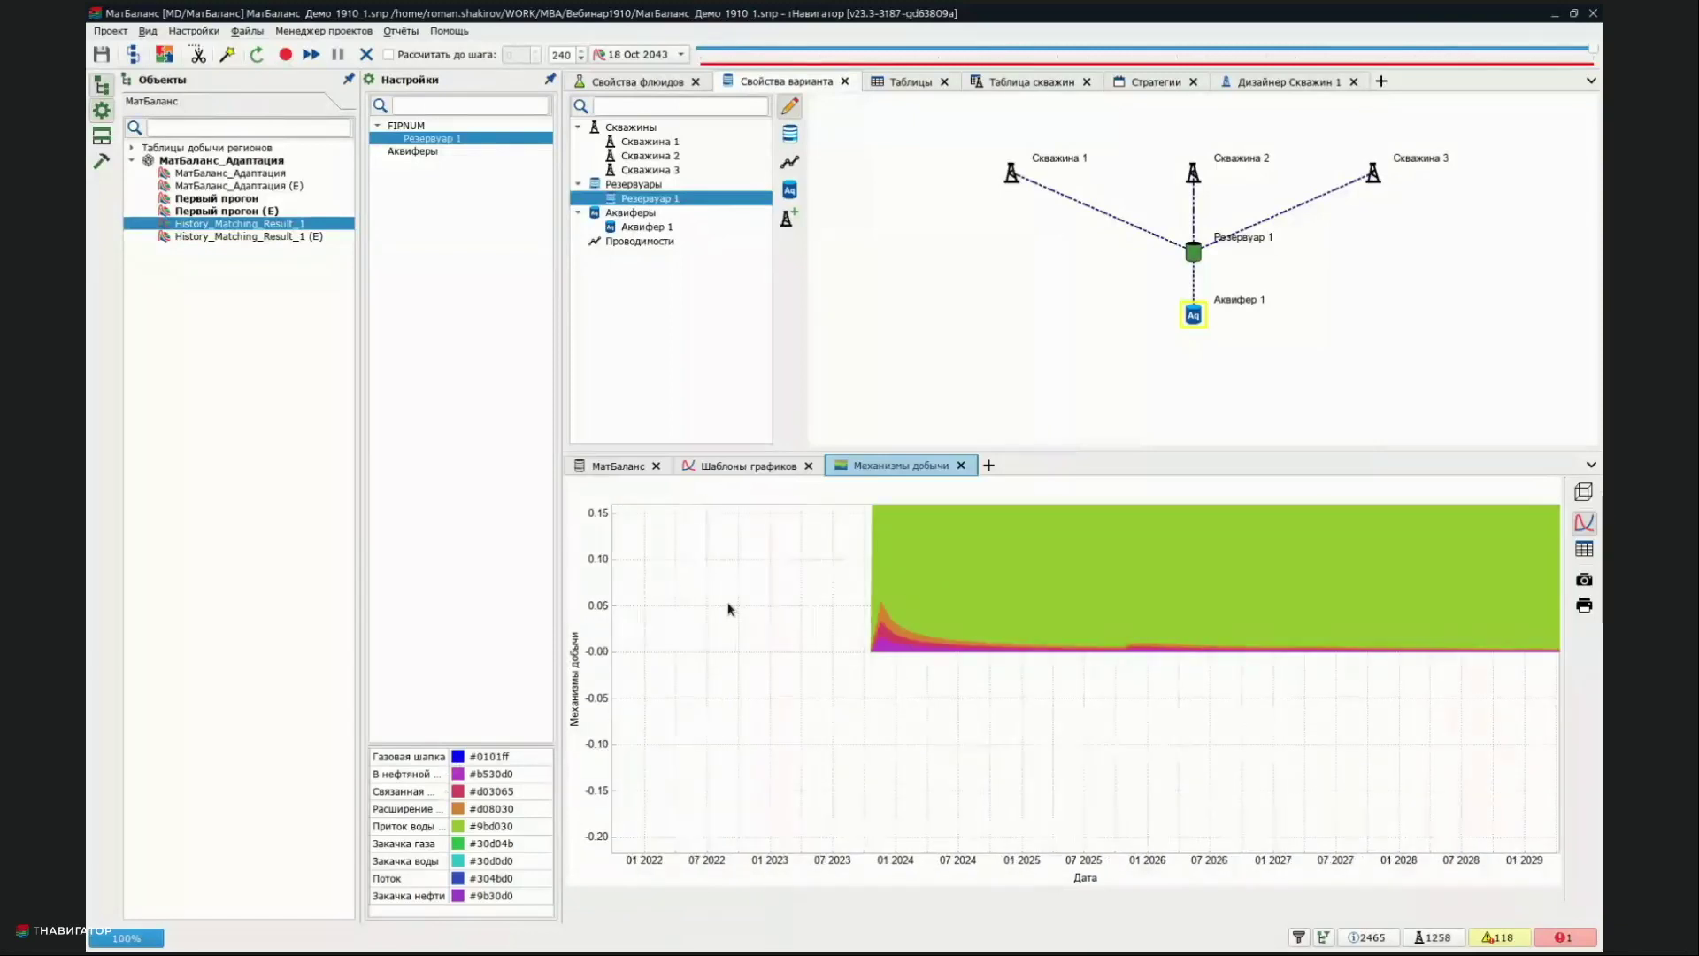
left_click(1584, 492)
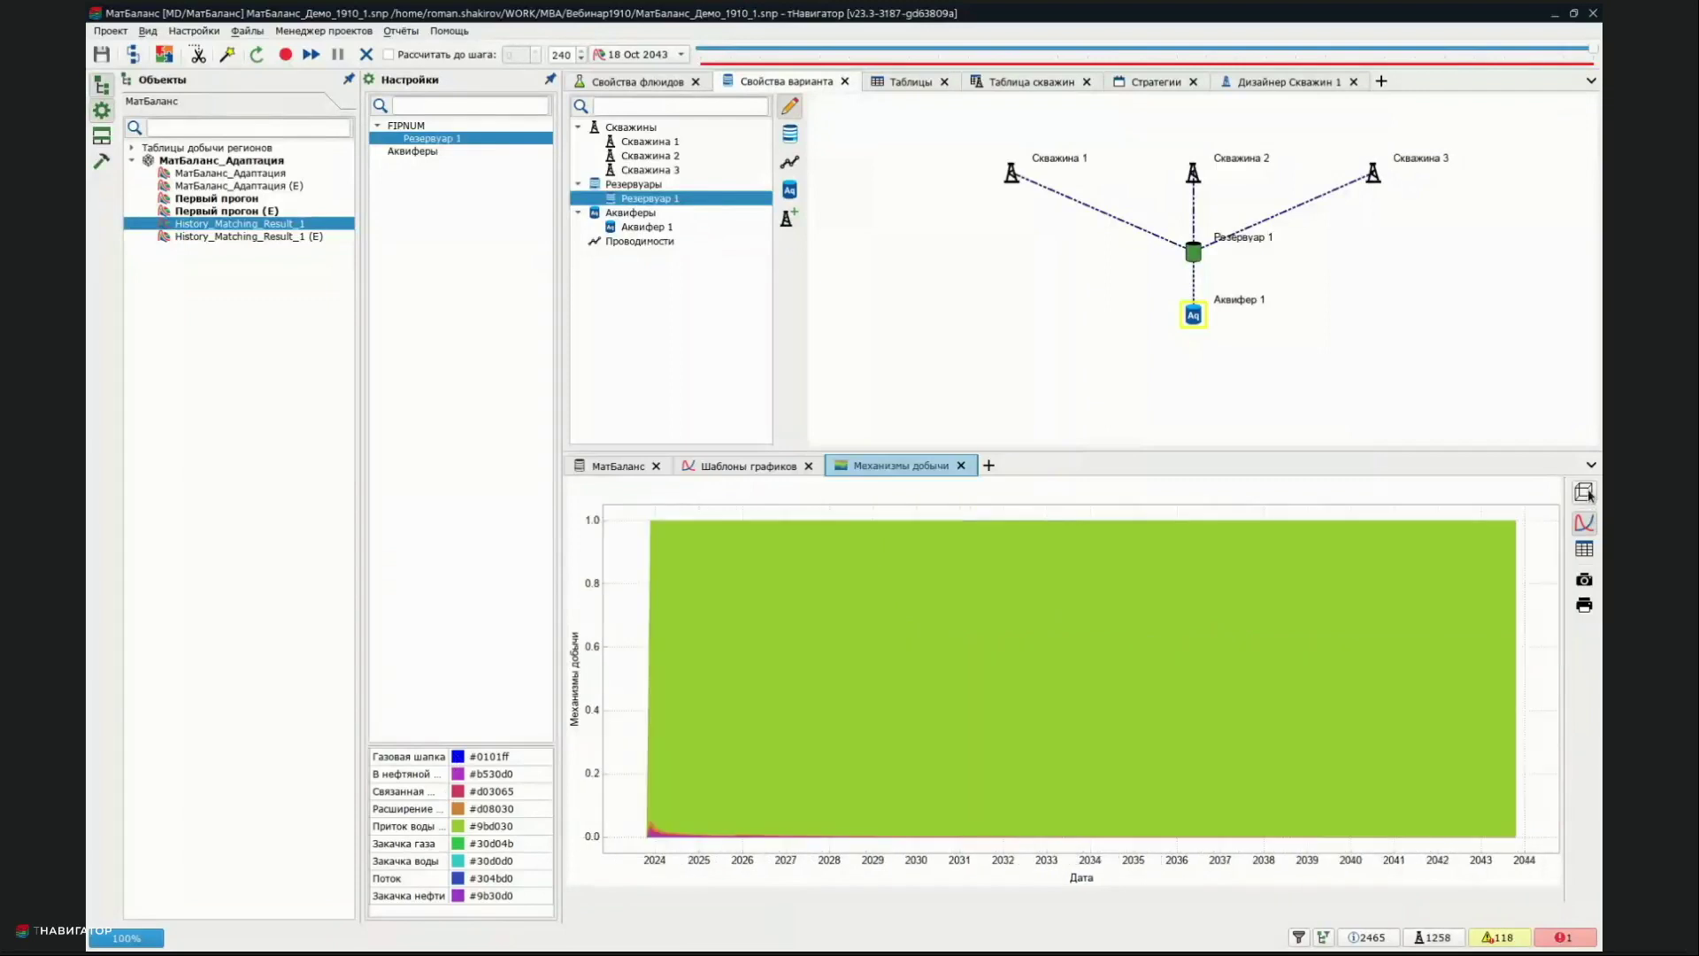
View the МатБаланс tables of Резервуар 1 and expand the IPR tables of all three wells in Дизайнер Скважин 1
left_click(726, 465)
left_click(649, 469)
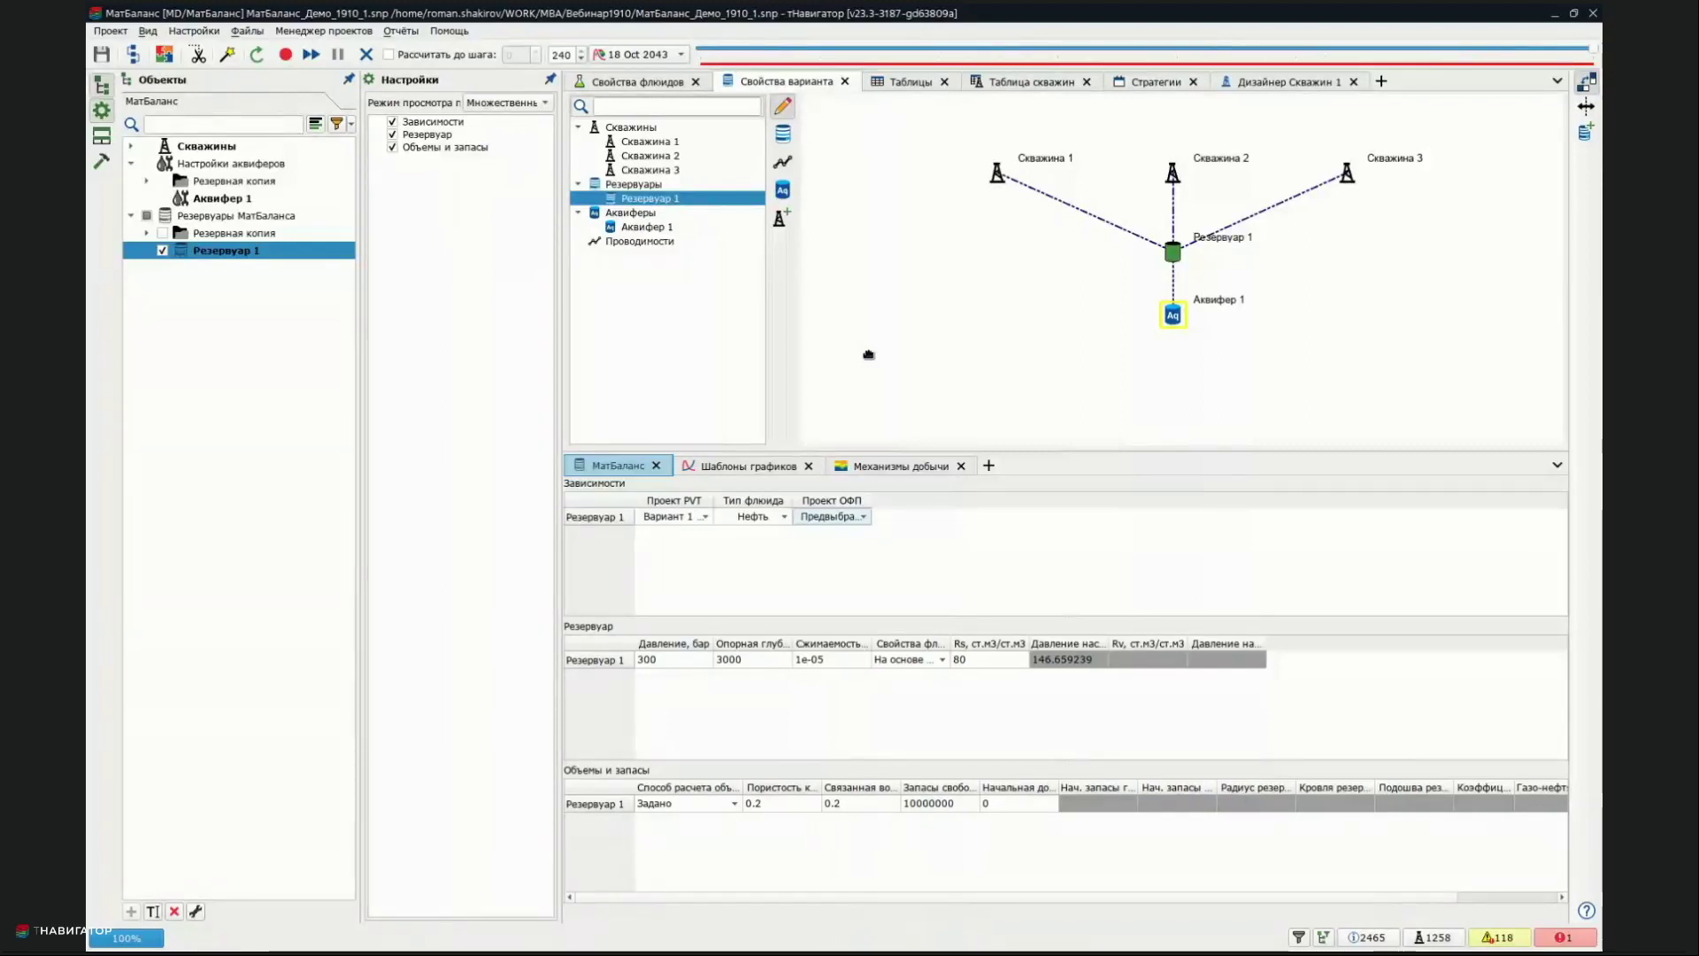
left_click(1283, 81)
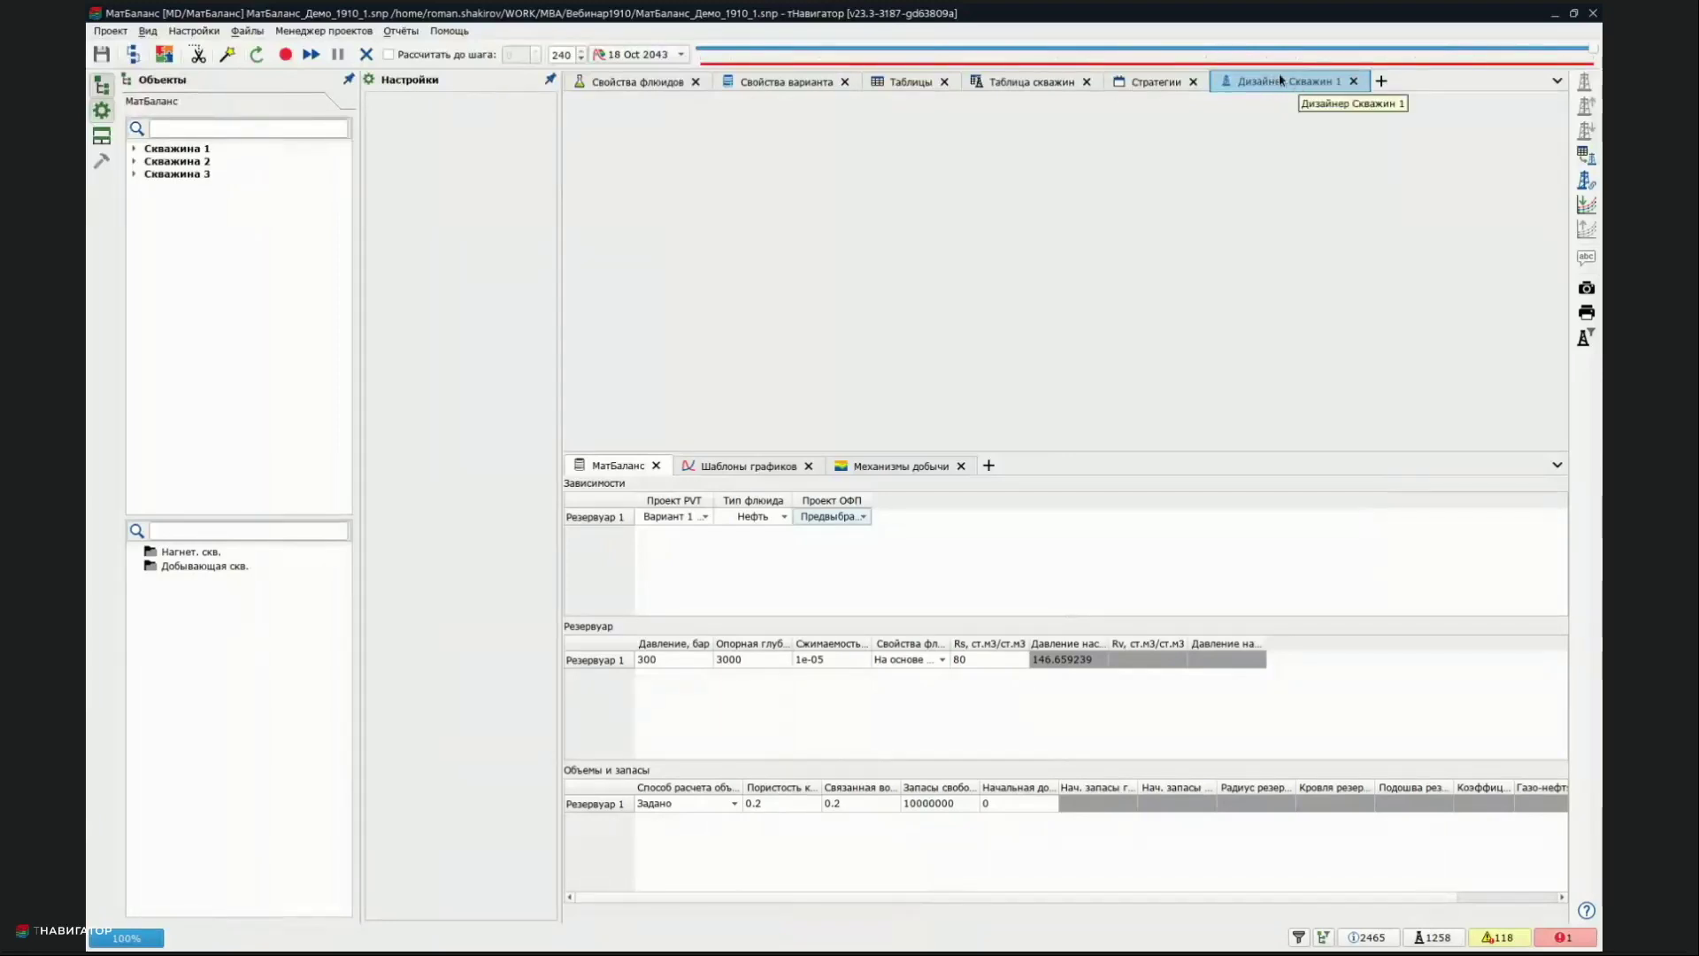
left_click(134, 148)
left_click(133, 173)
left_click(133, 199)
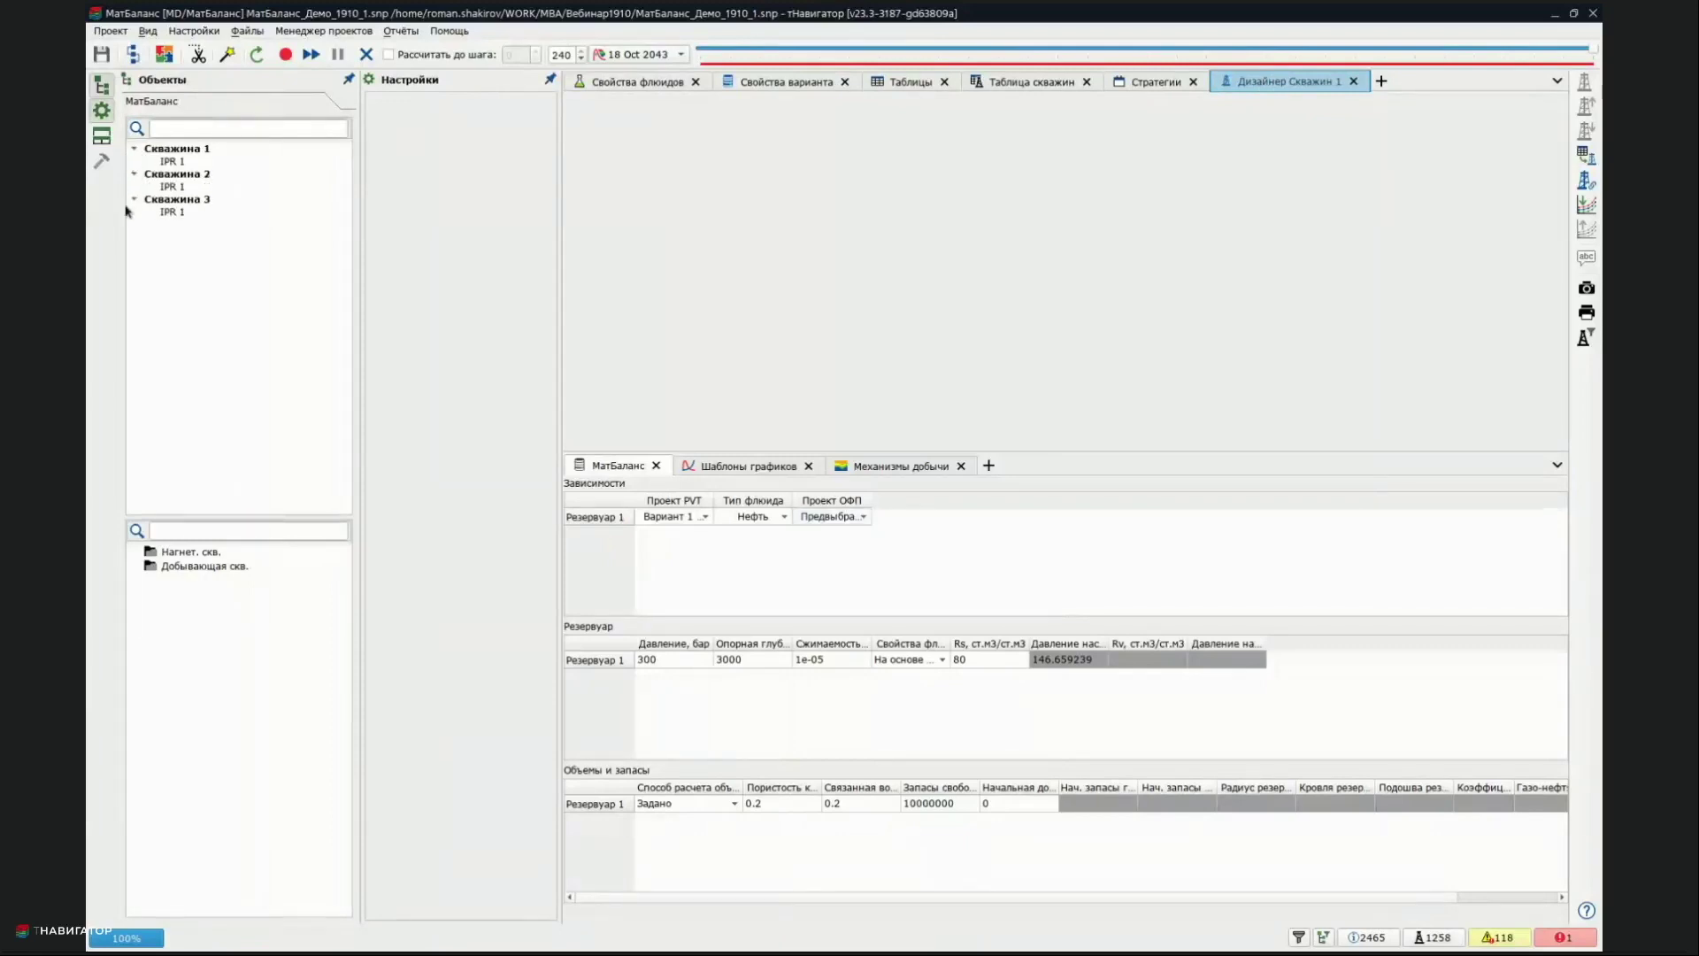
Create an additional IPR table for Скважина 1 and enlarge the well designer view
right_click(187, 152)
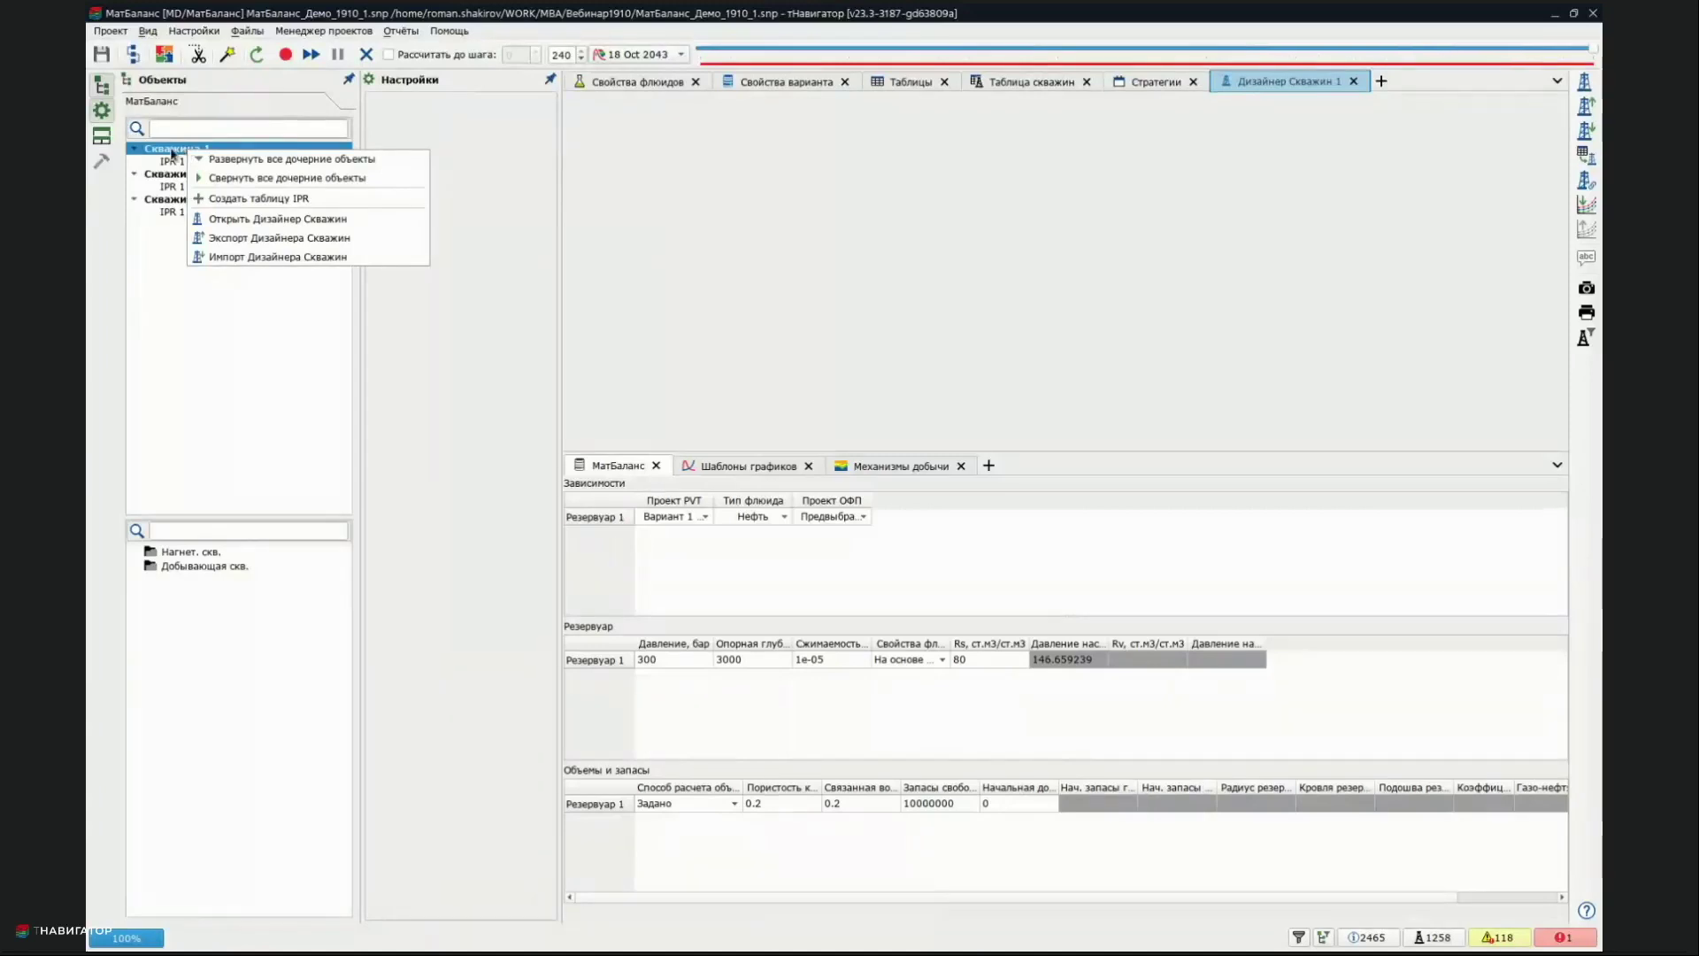
left_click(286, 198)
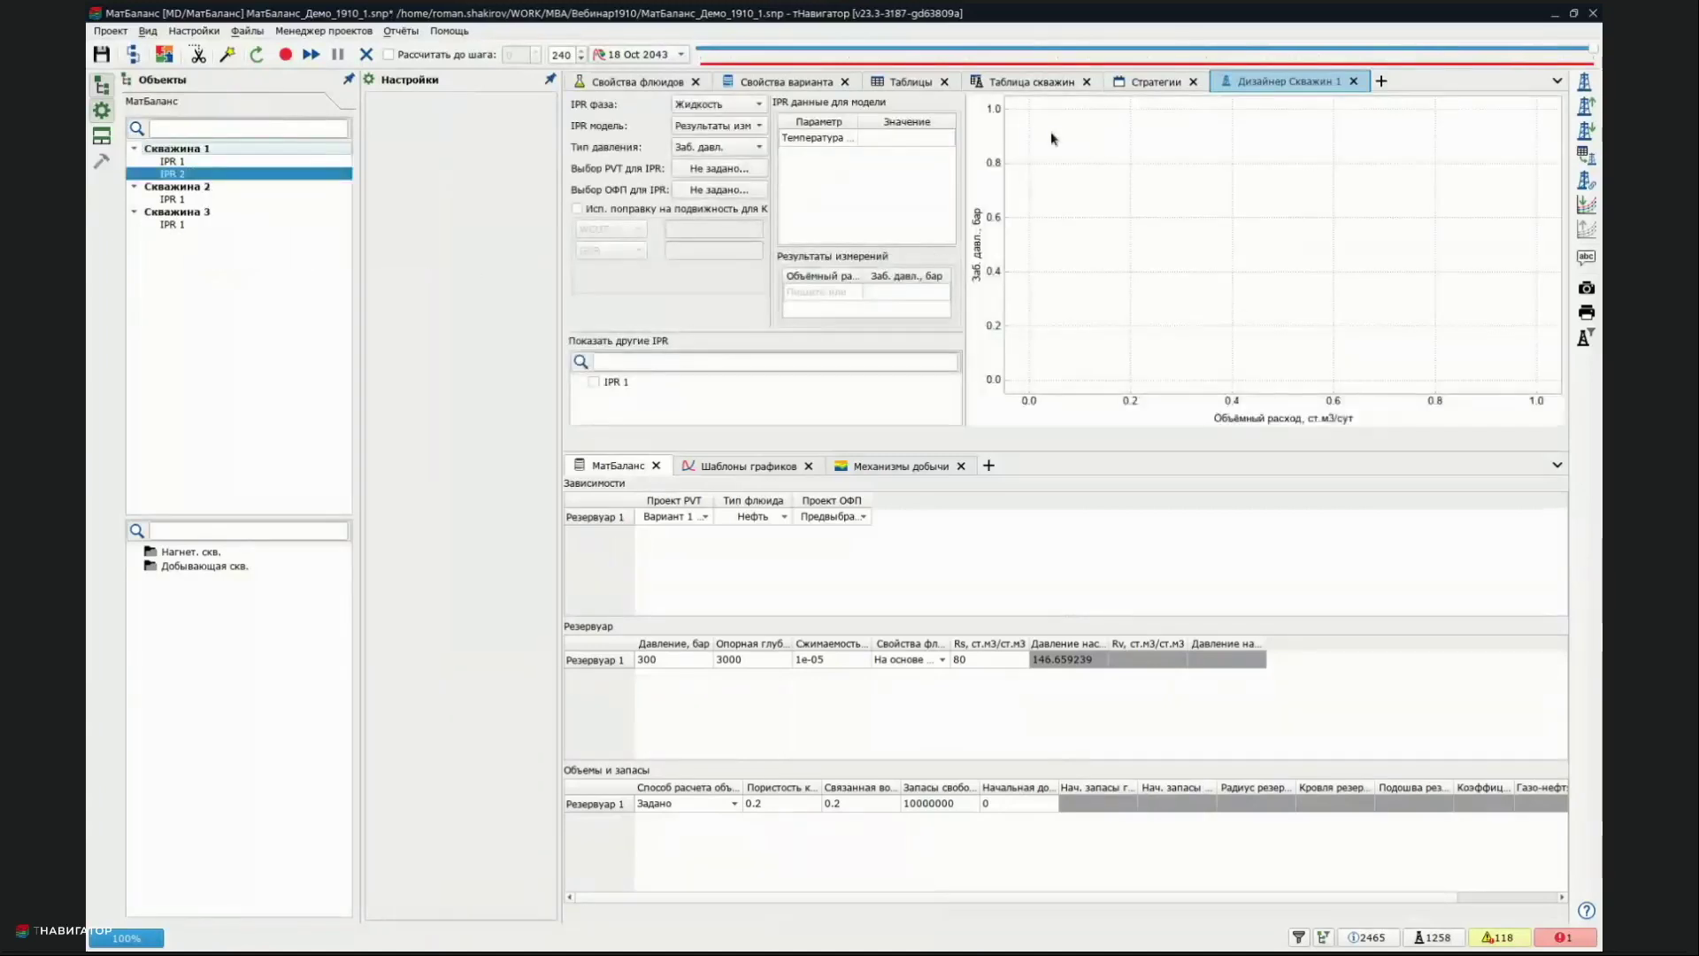
left_click_drag(1092, 454, 1098, 624)
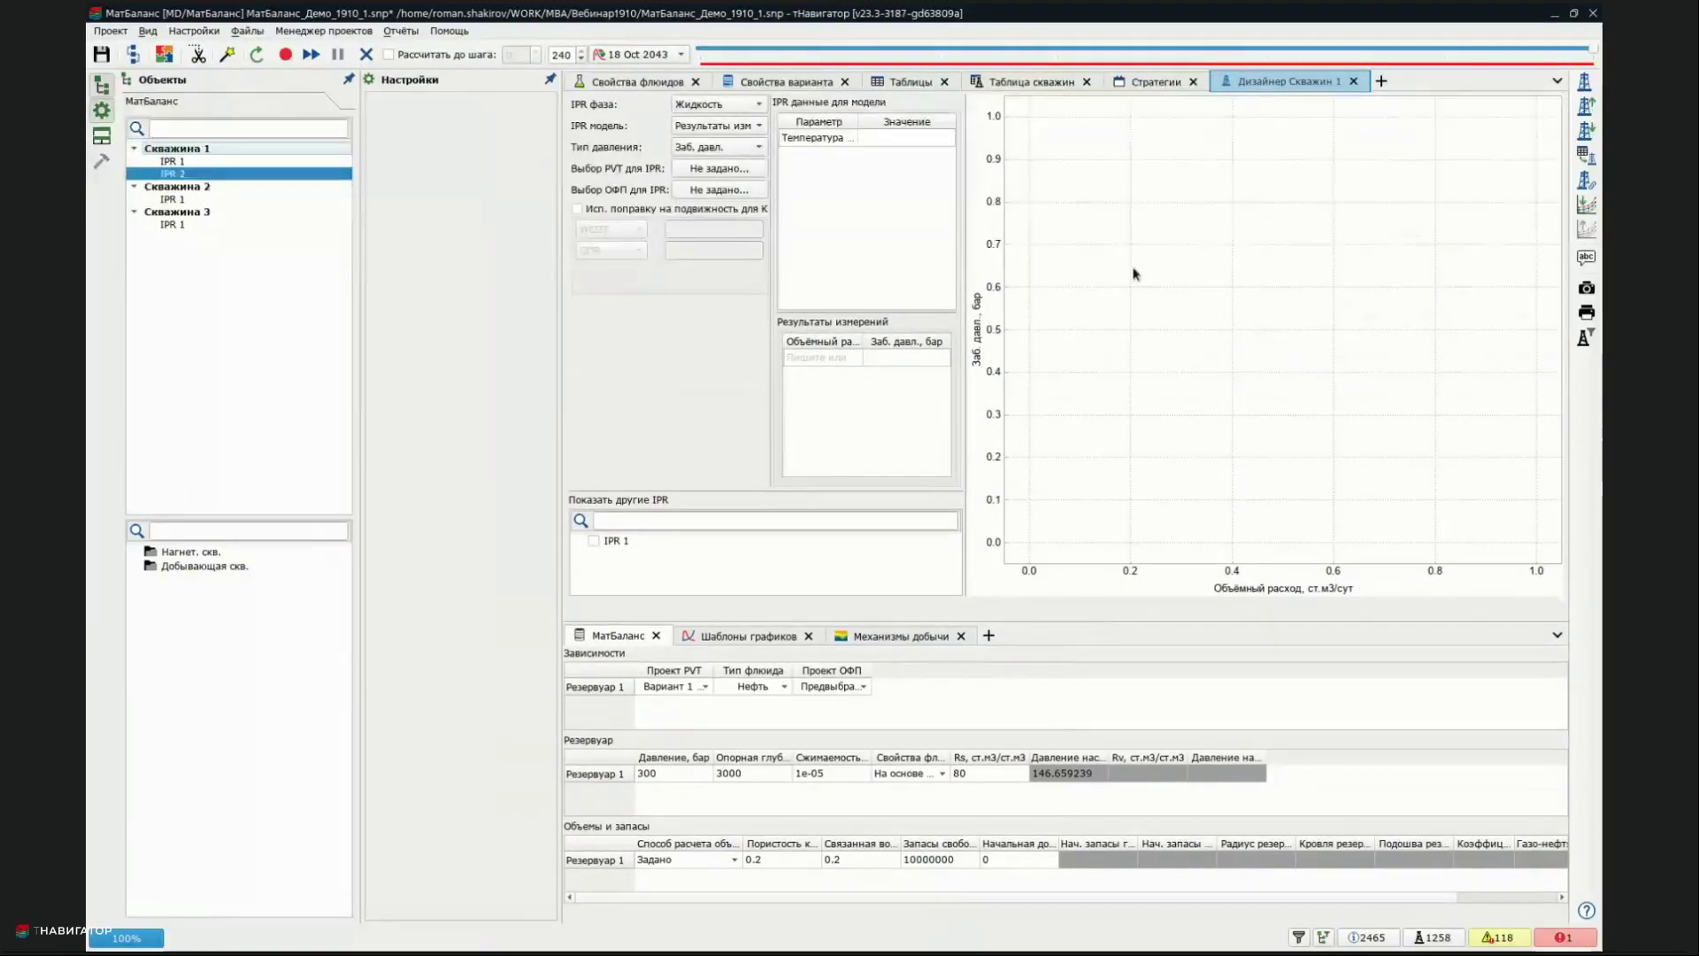
Check the IPR phase and model options for the new table of Скважина 1 and set its IPR model to Vogel
left_click(708, 105)
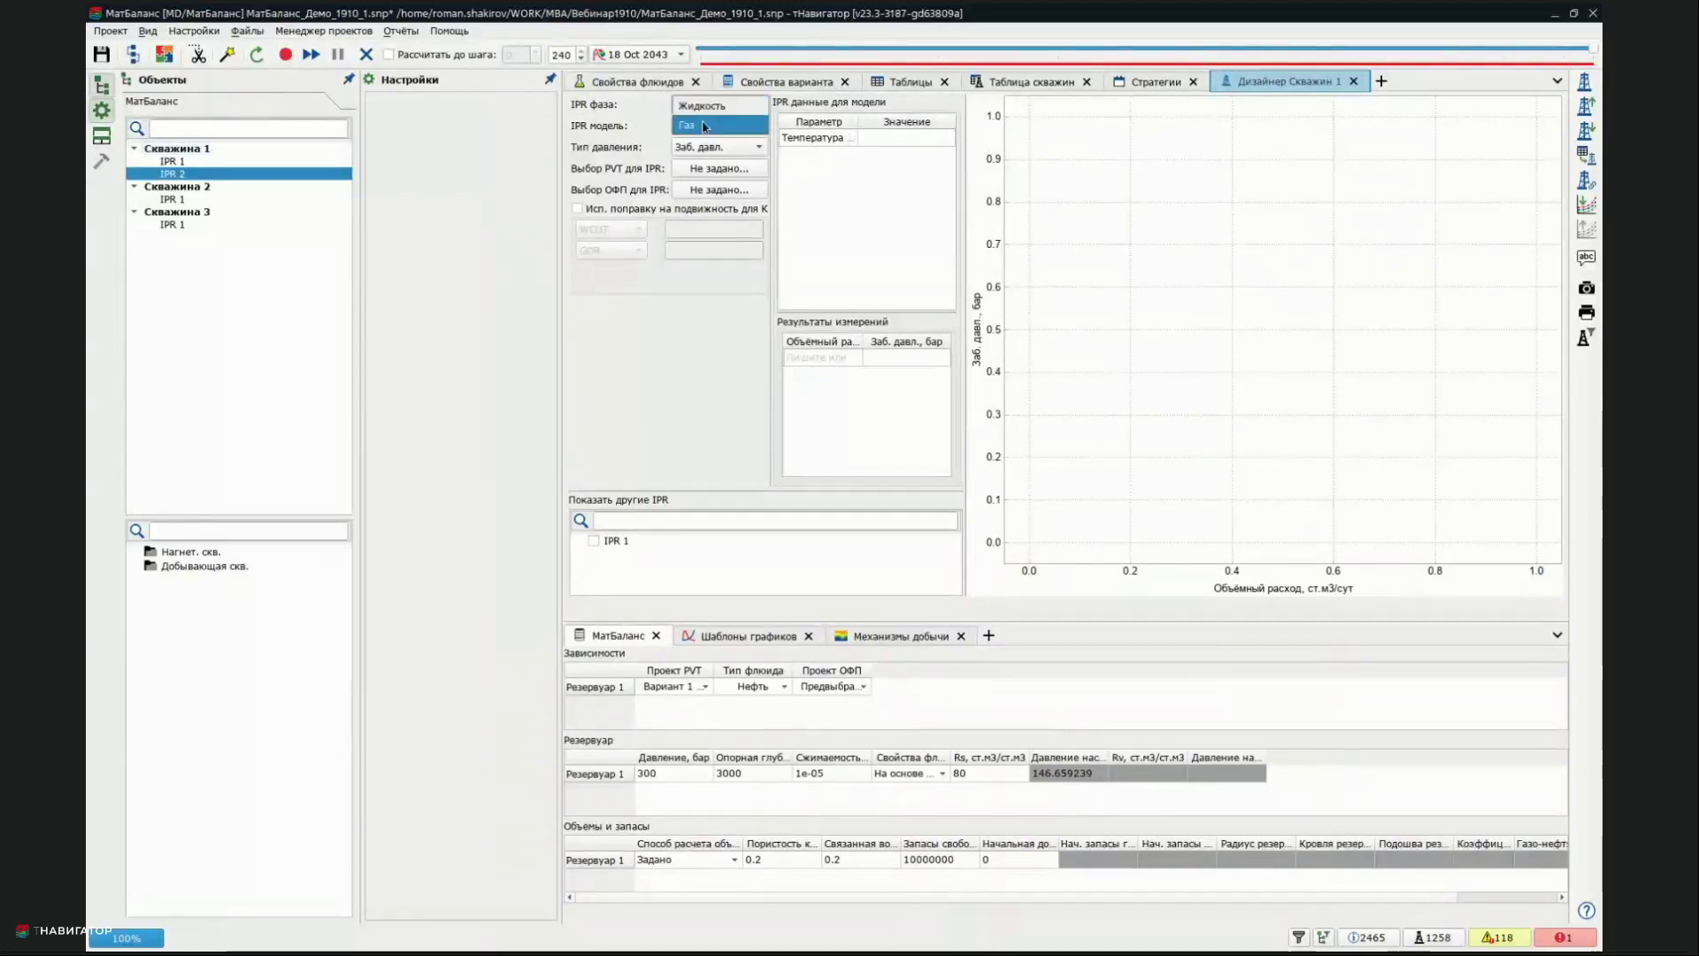
left_click(627, 127)
left_click(708, 129)
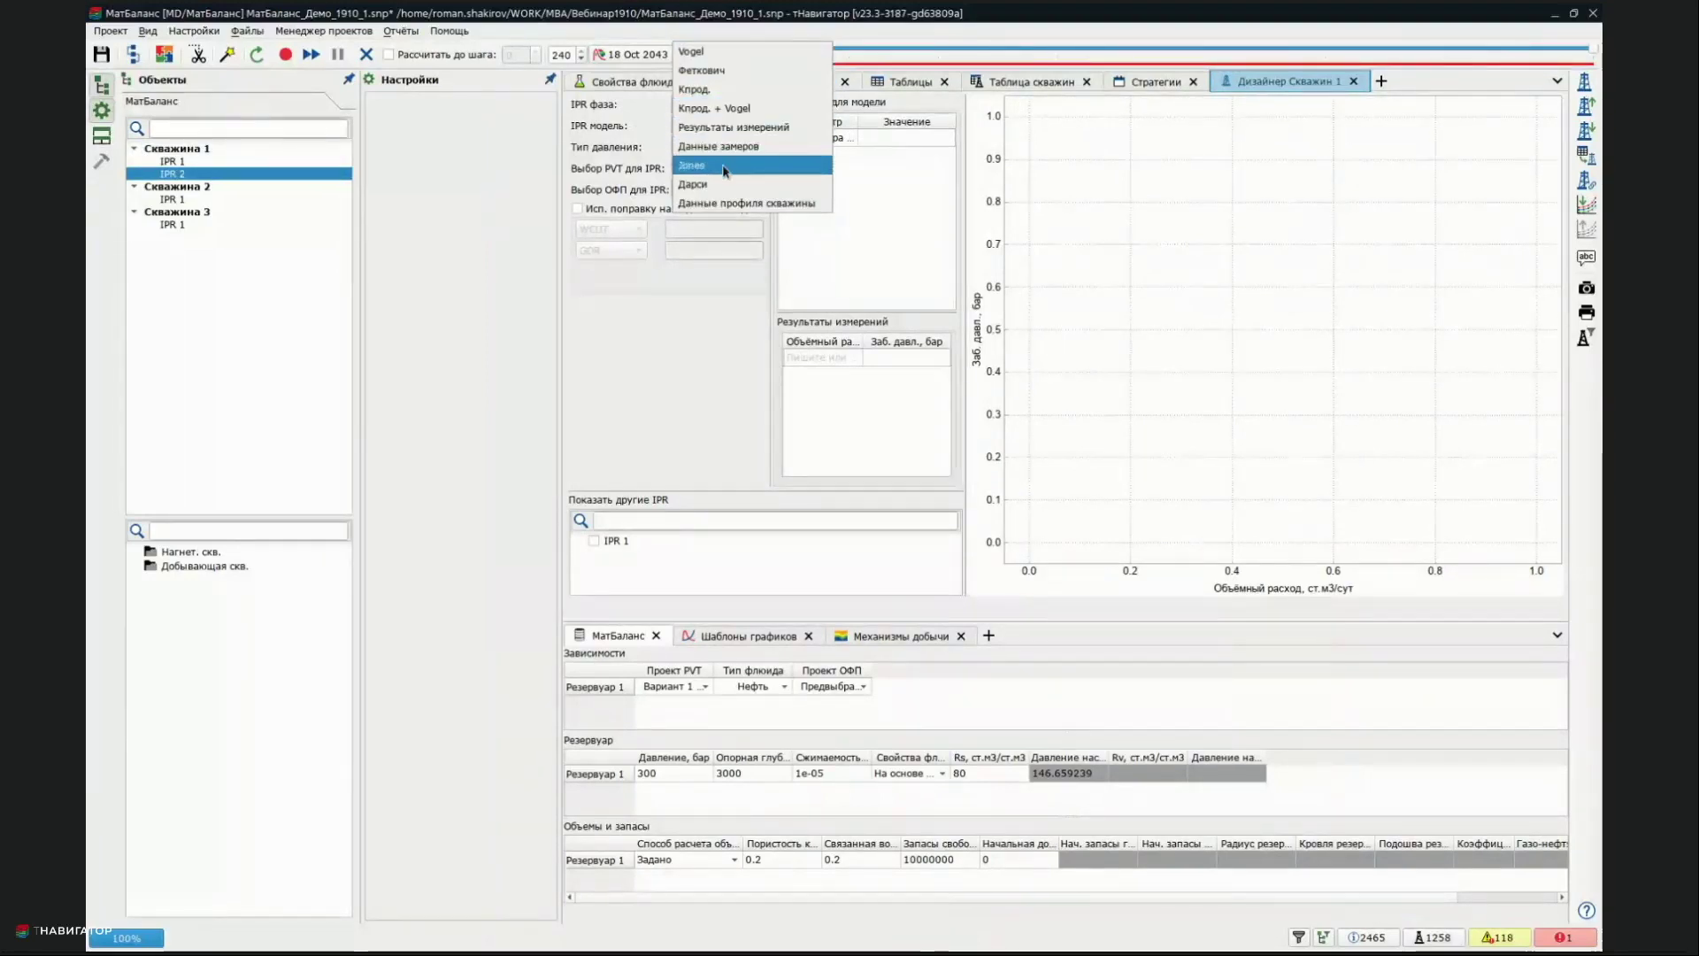
left_click(691, 331)
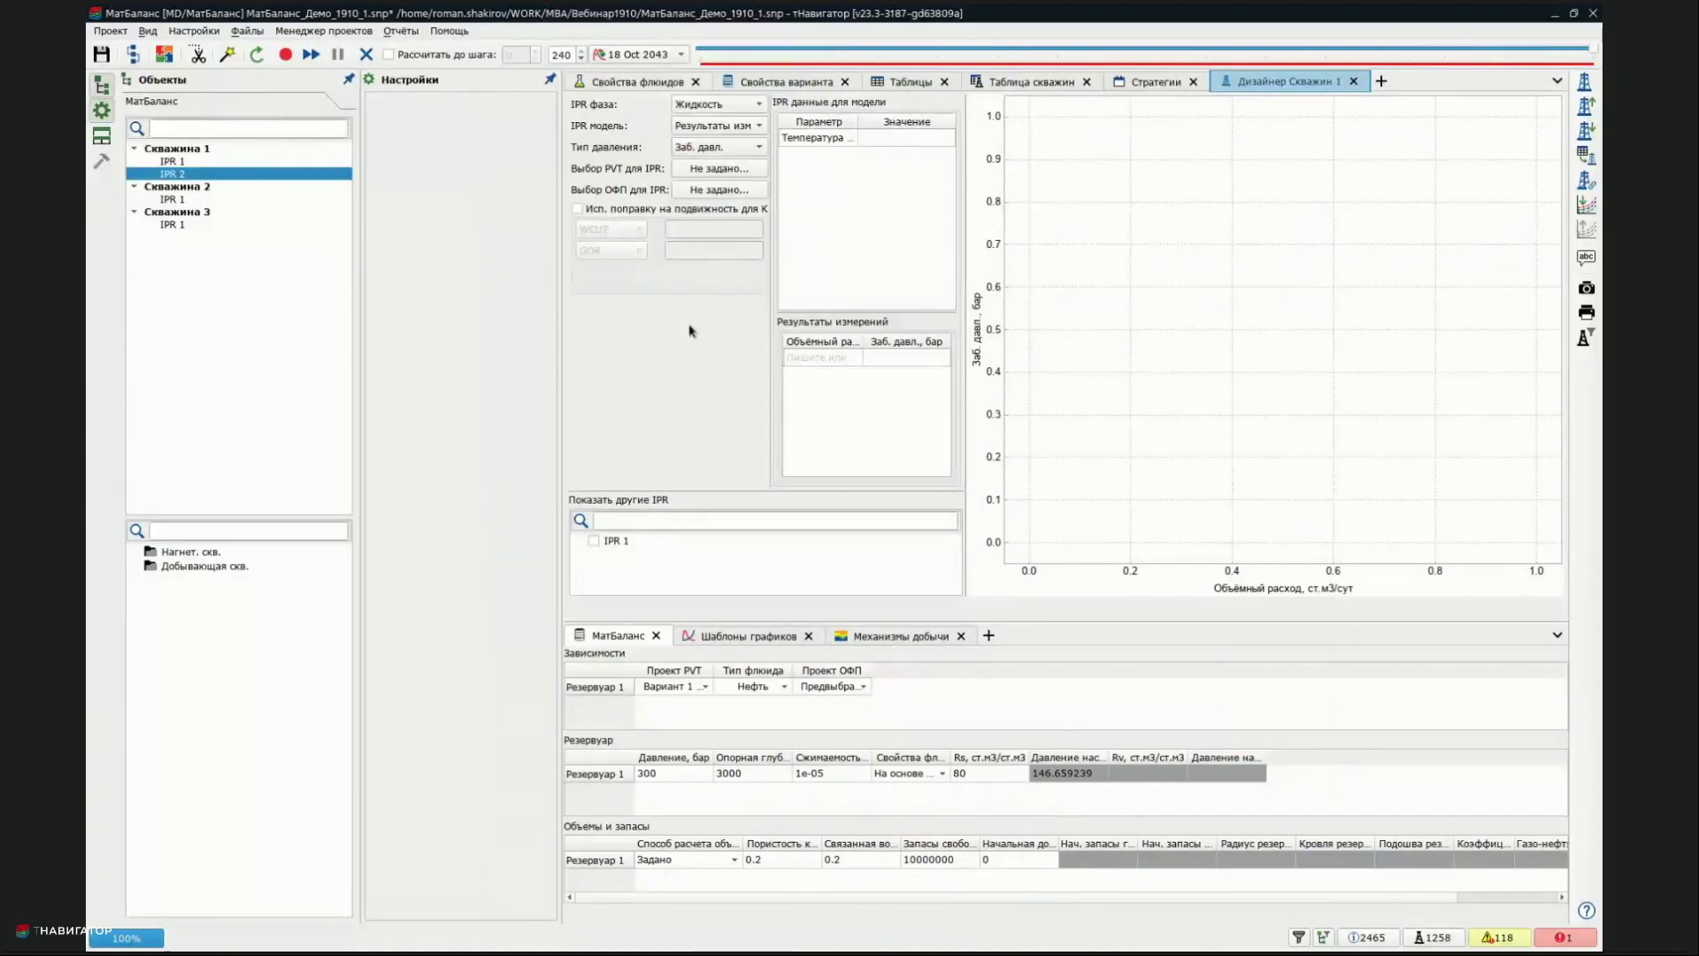
left_click(758, 126)
left_click(708, 66)
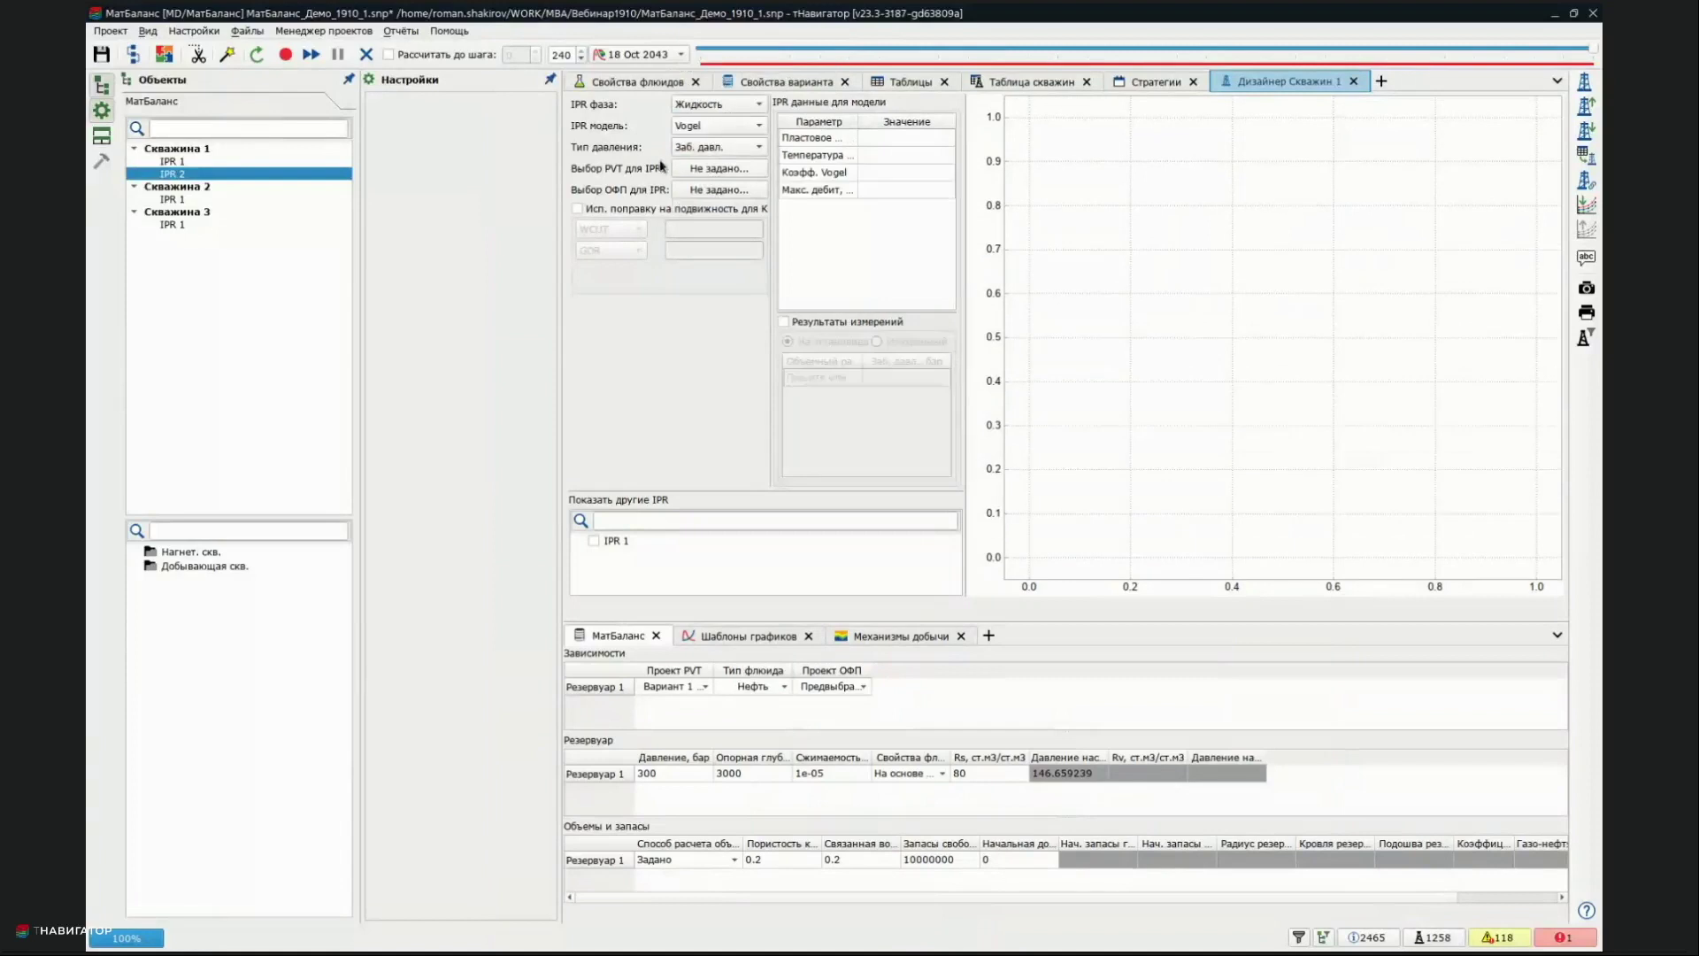
Set reservoir pressure 300, temperature 50, Vogel coefficient 0.2 and maximum rate 2000 for IPR 2 of Скважина 1
left_click(898, 138)
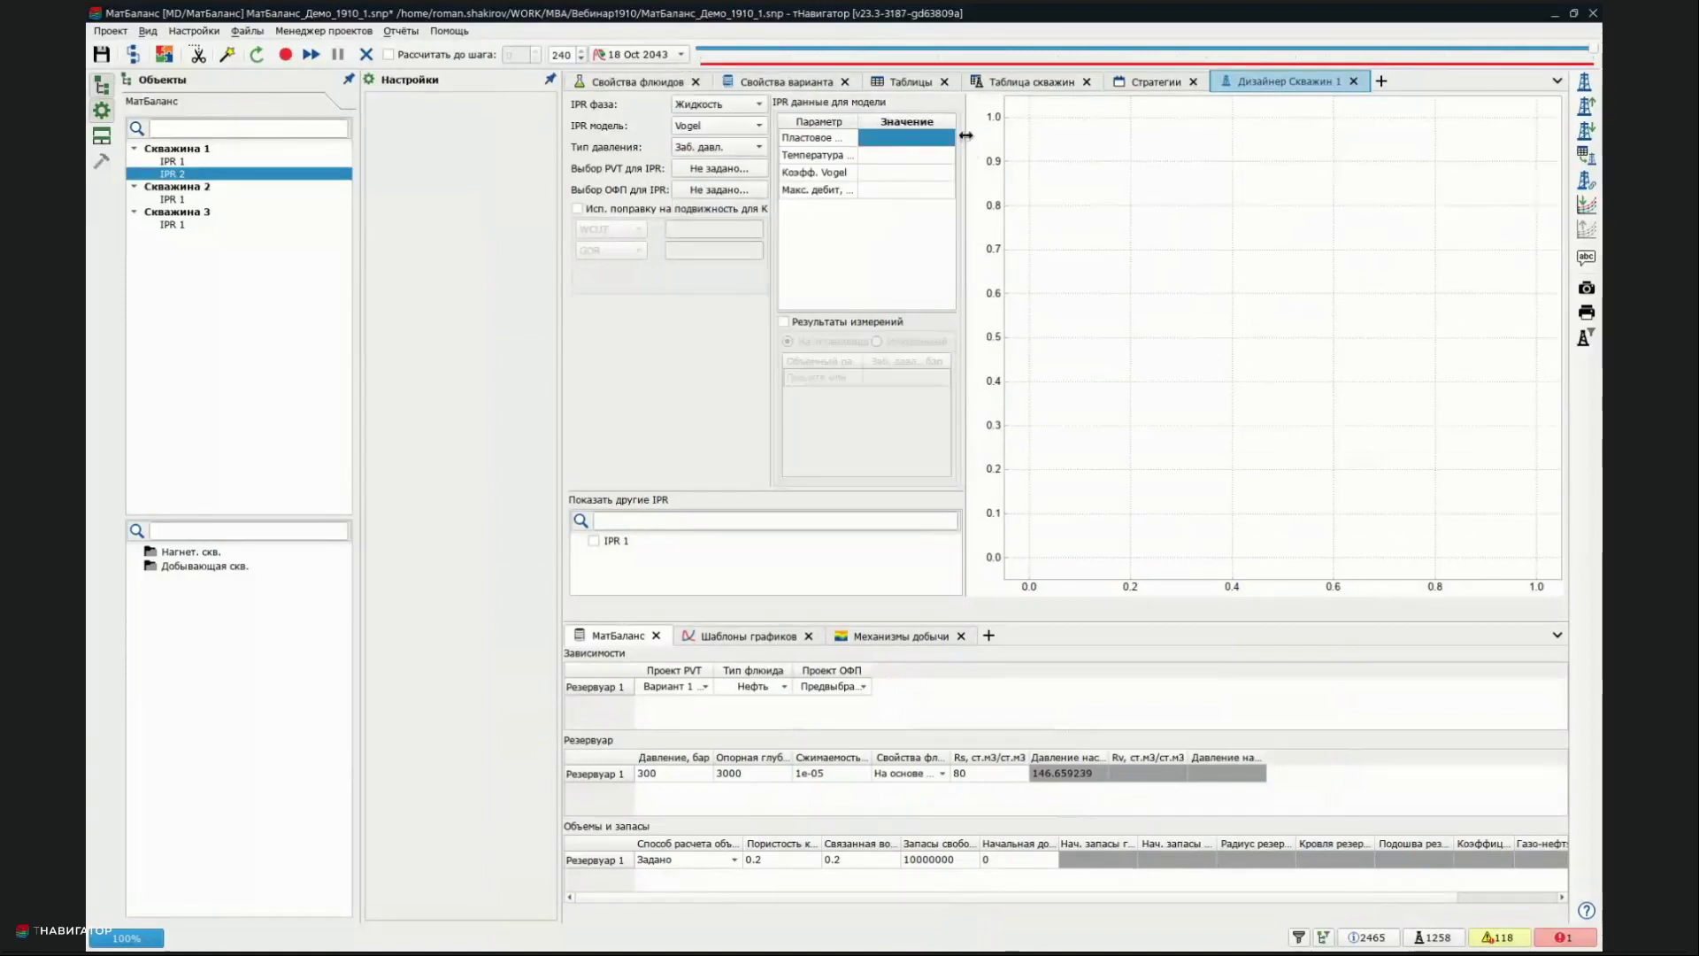
type("300")
key("Return")
type("50")
key("Return")
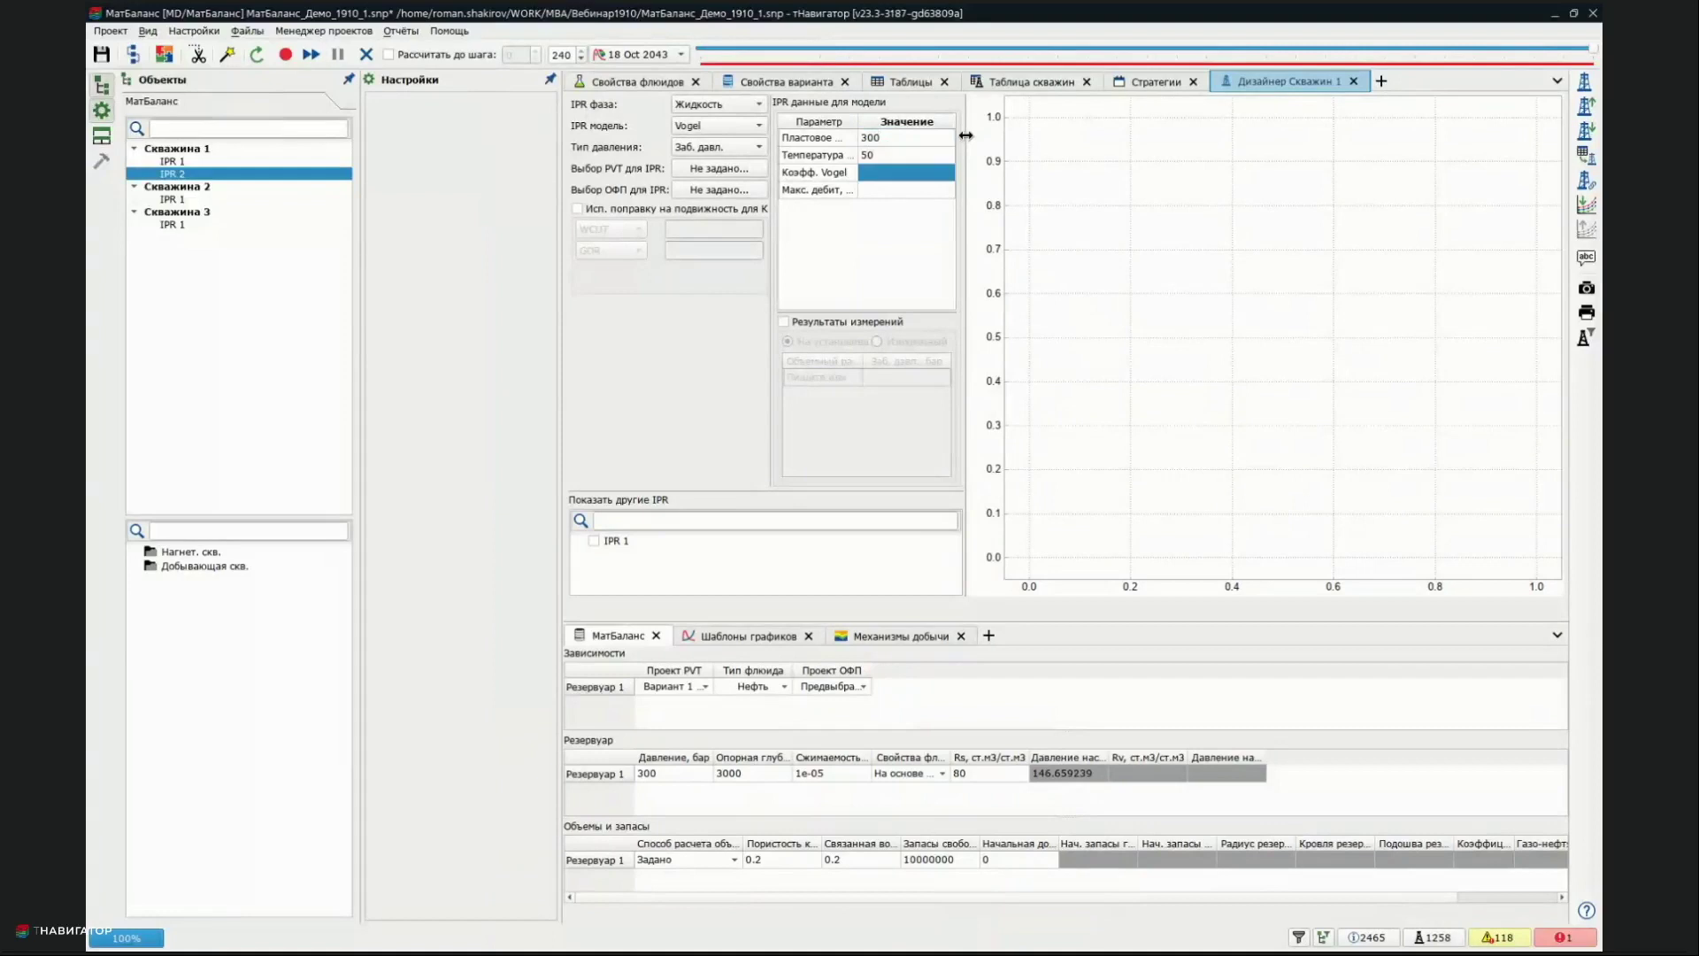
type("0.2")
key("Return")
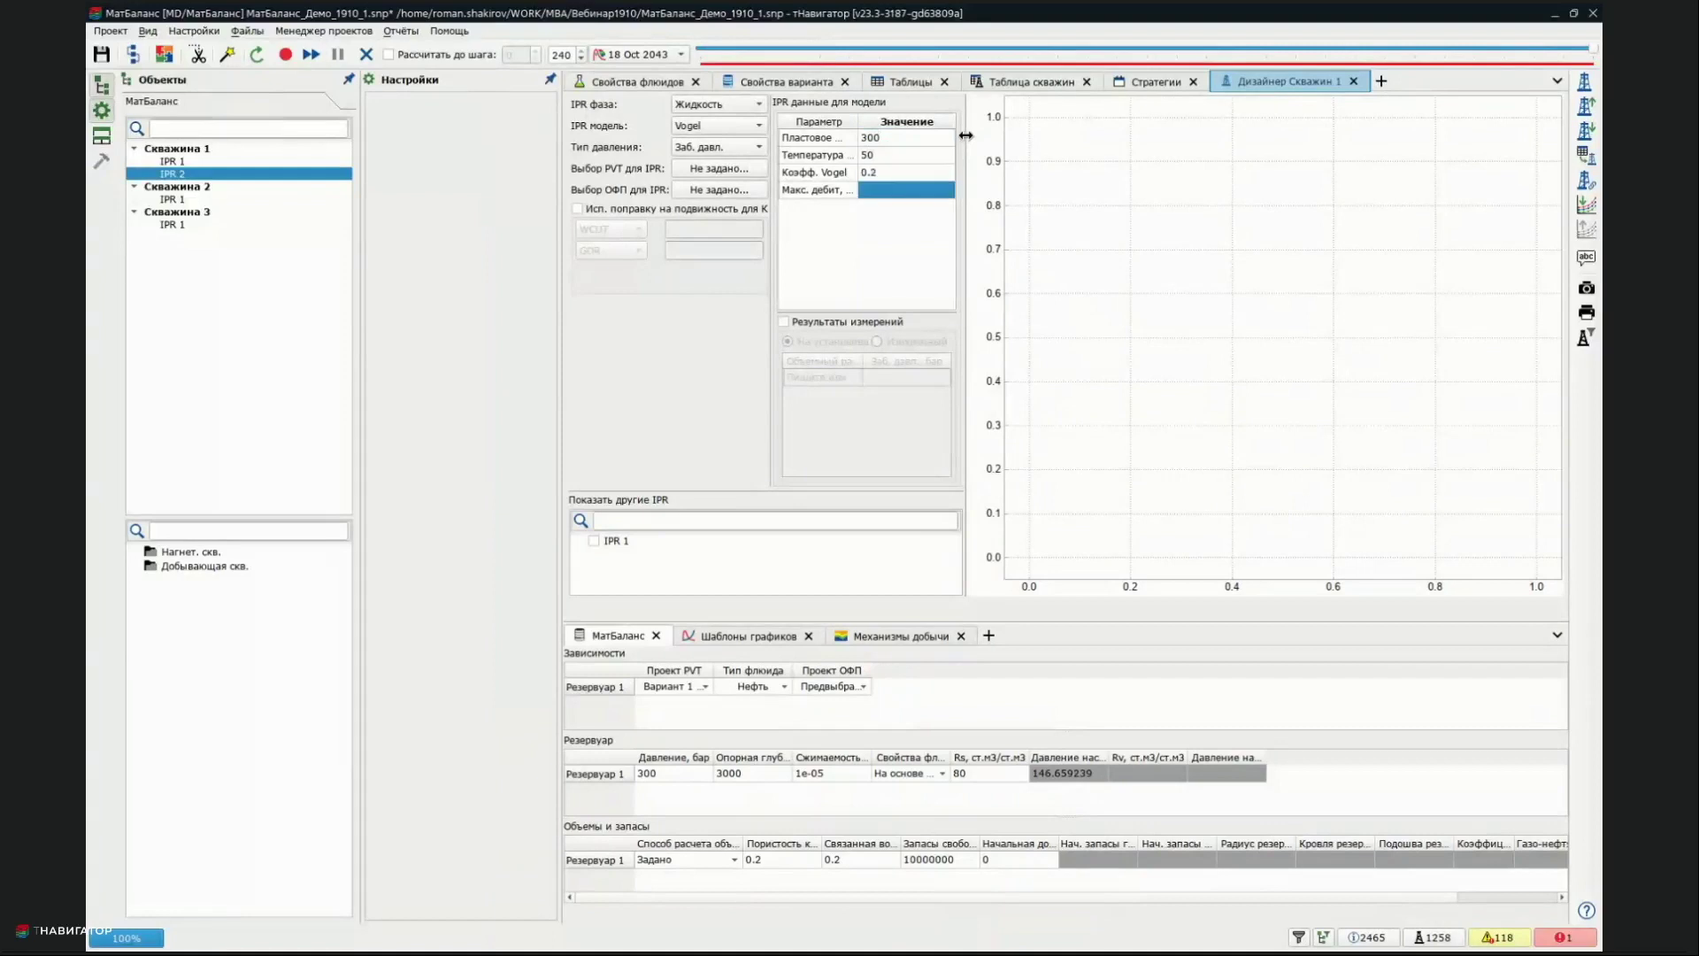
type("2000")
key("Return")
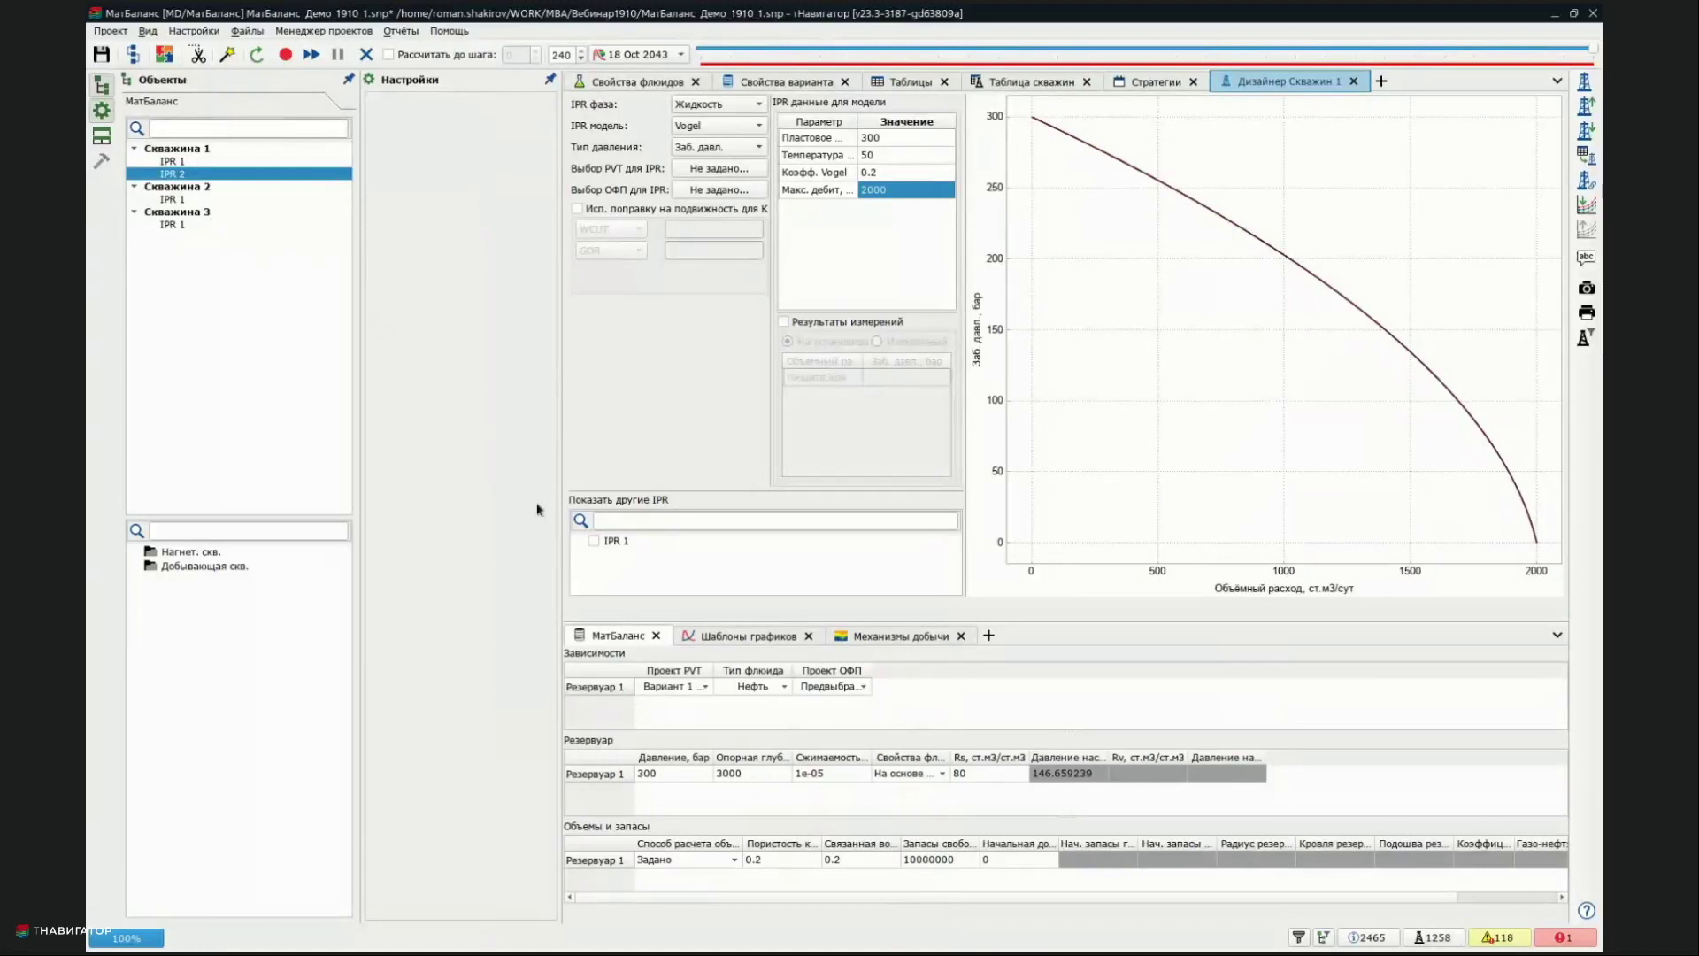
Review the IPR 1 curves of Скважина 1, overlaid on IPR 2, and of Скважина 3, and save the project
left_click(594, 540)
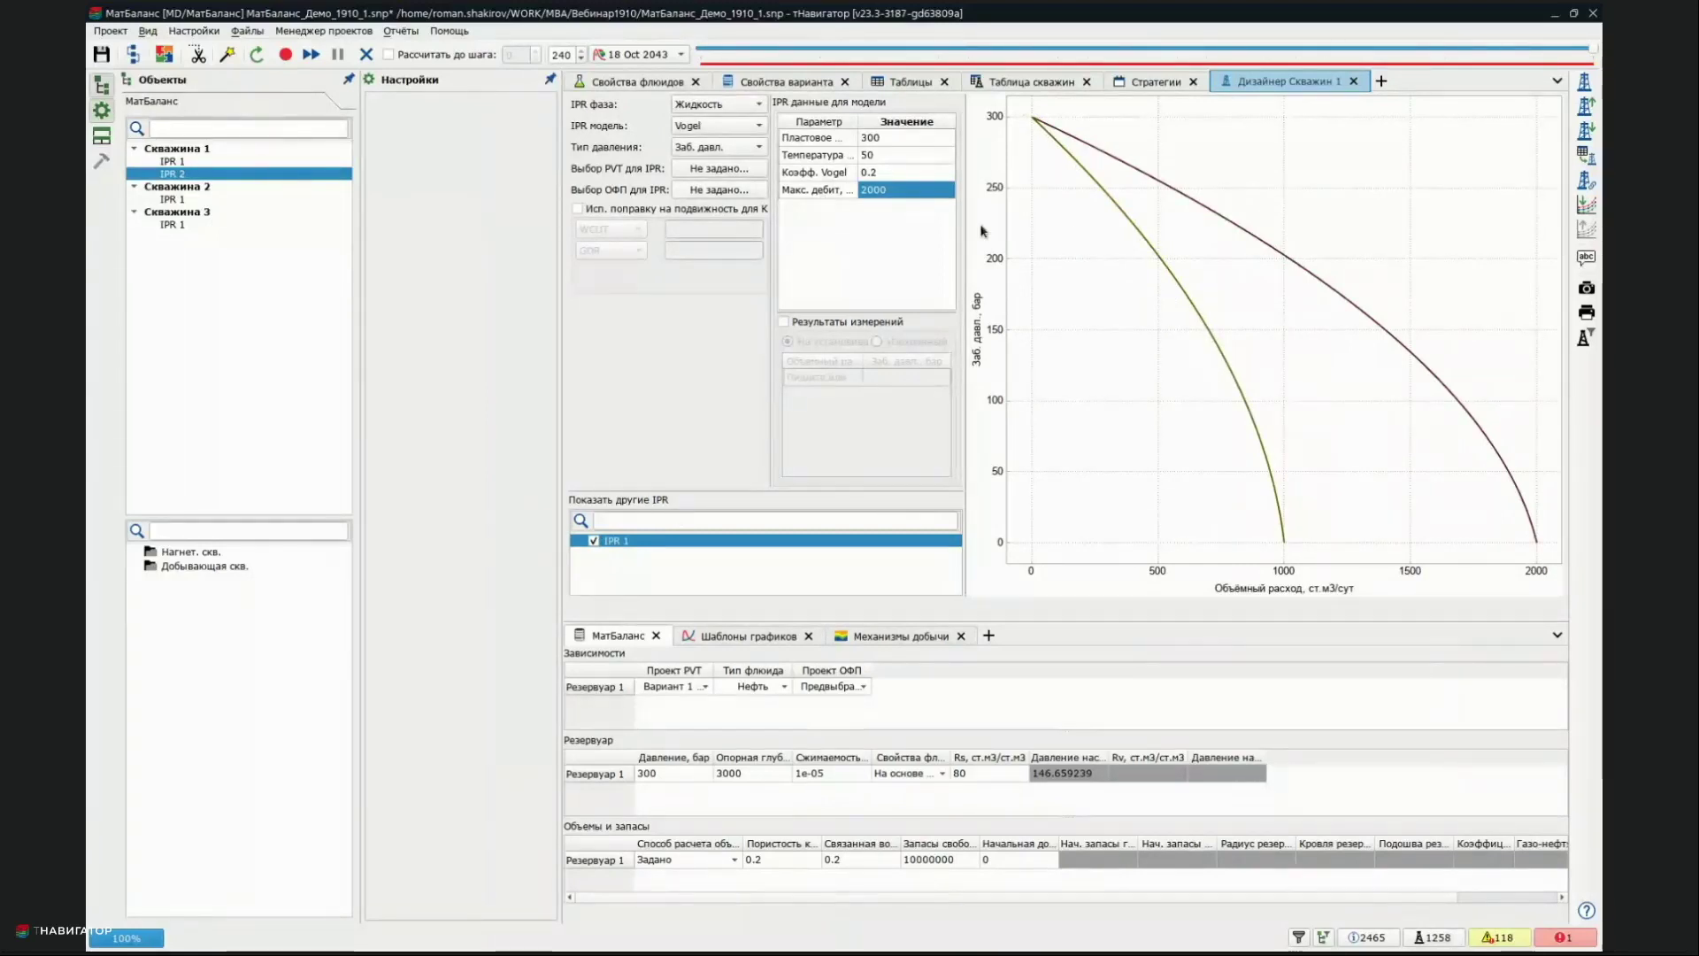
left_click(175, 224)
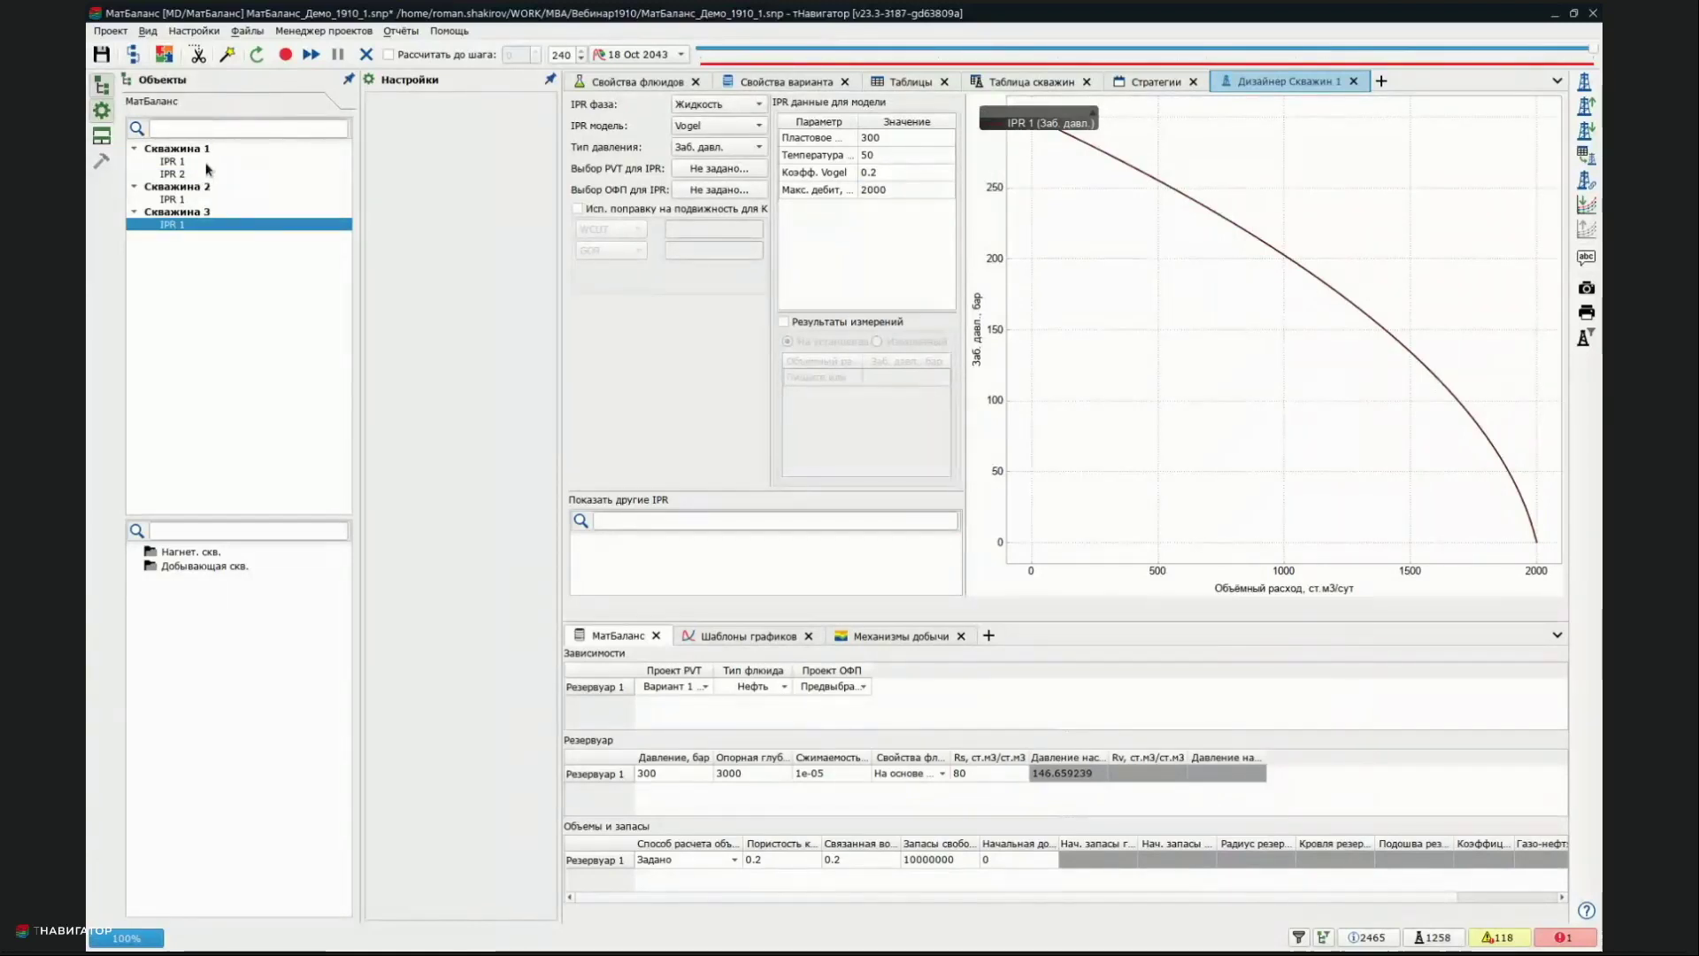
left_click(102, 55)
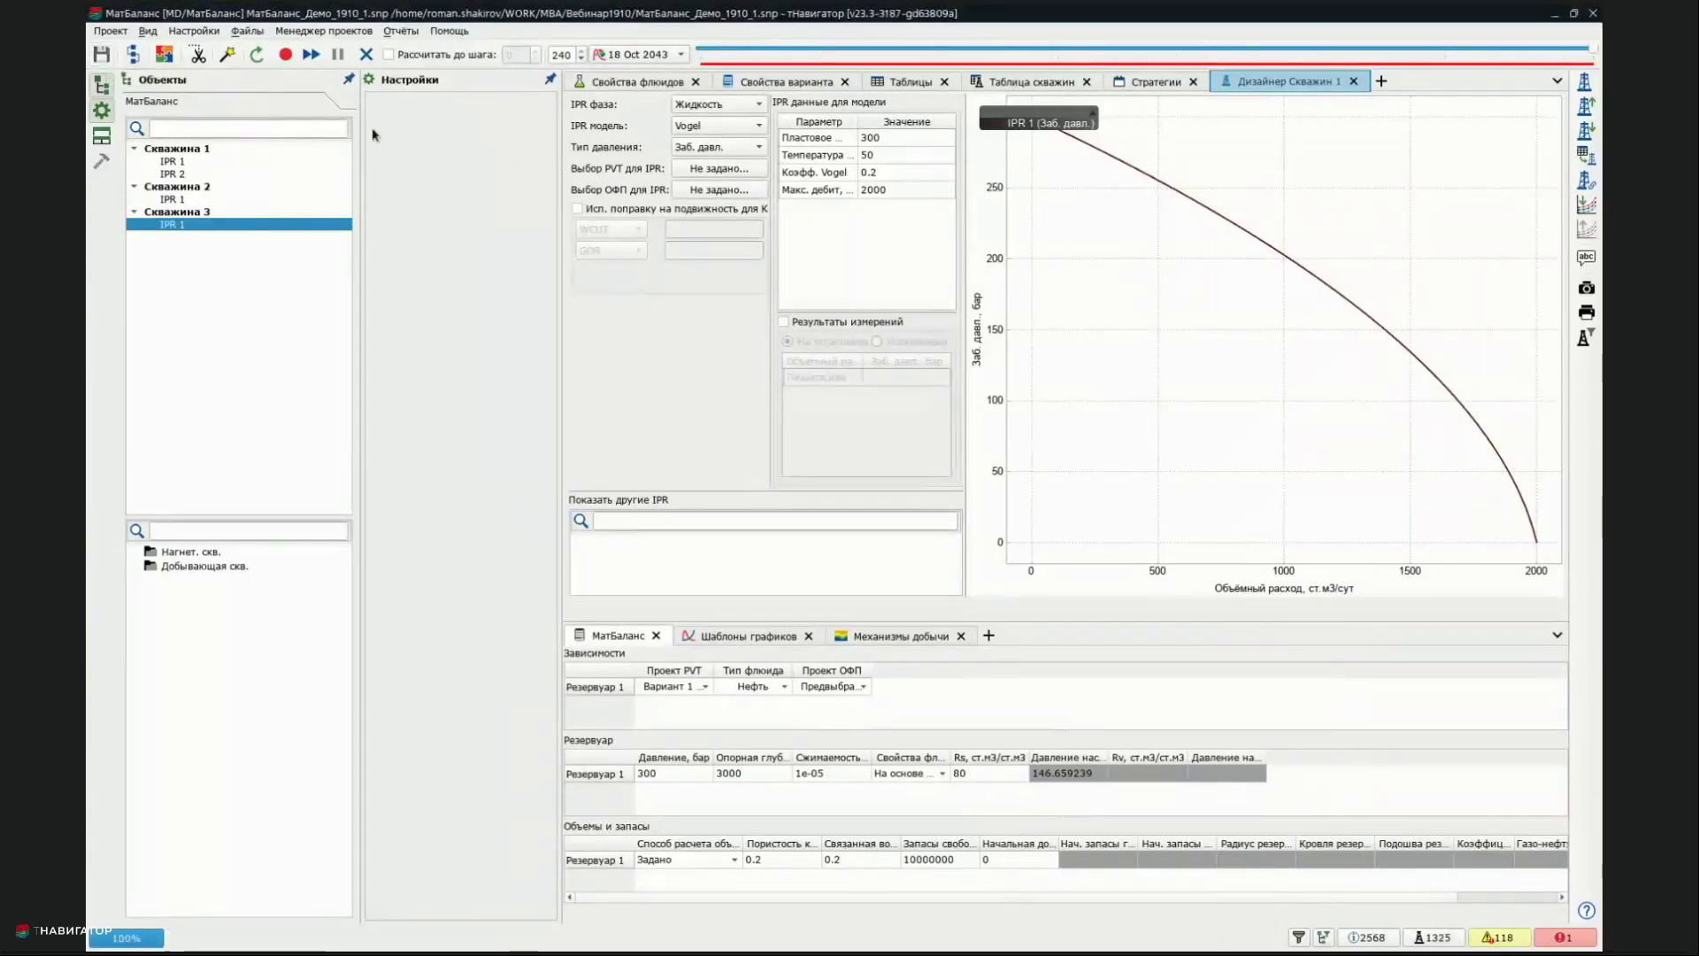
Expand the МатБаланс_Прогноз strategy and examine the liquid rates in its forecast producer control table
left_click(1149, 83)
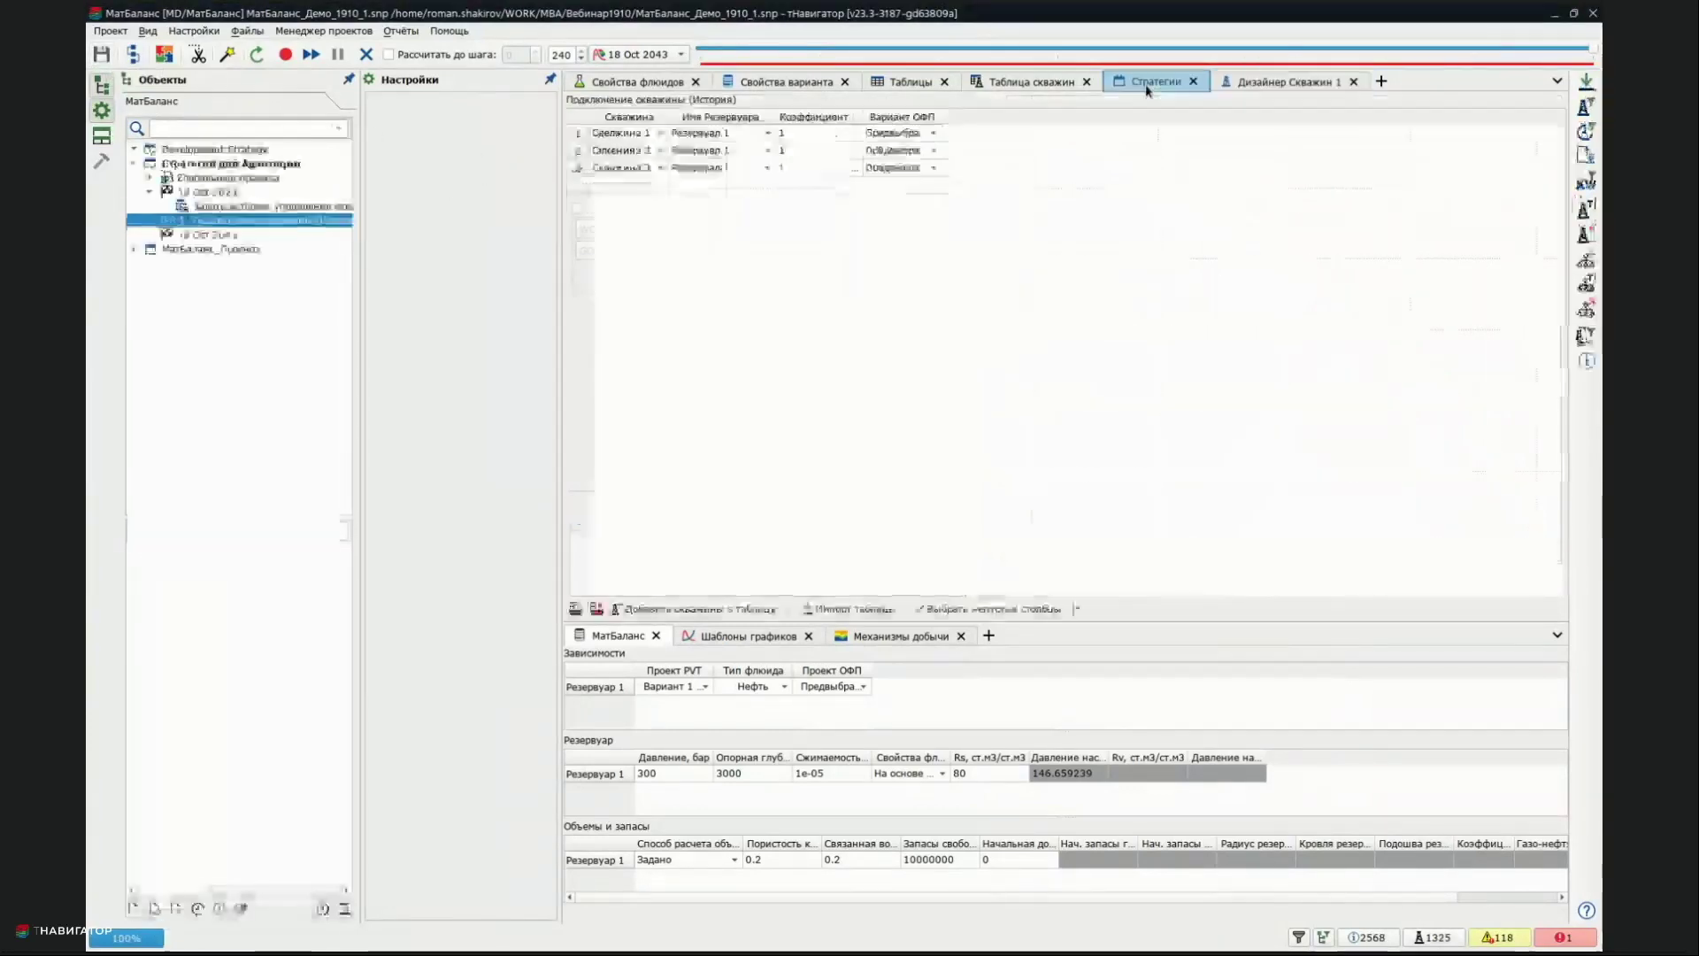
left_click(200, 250)
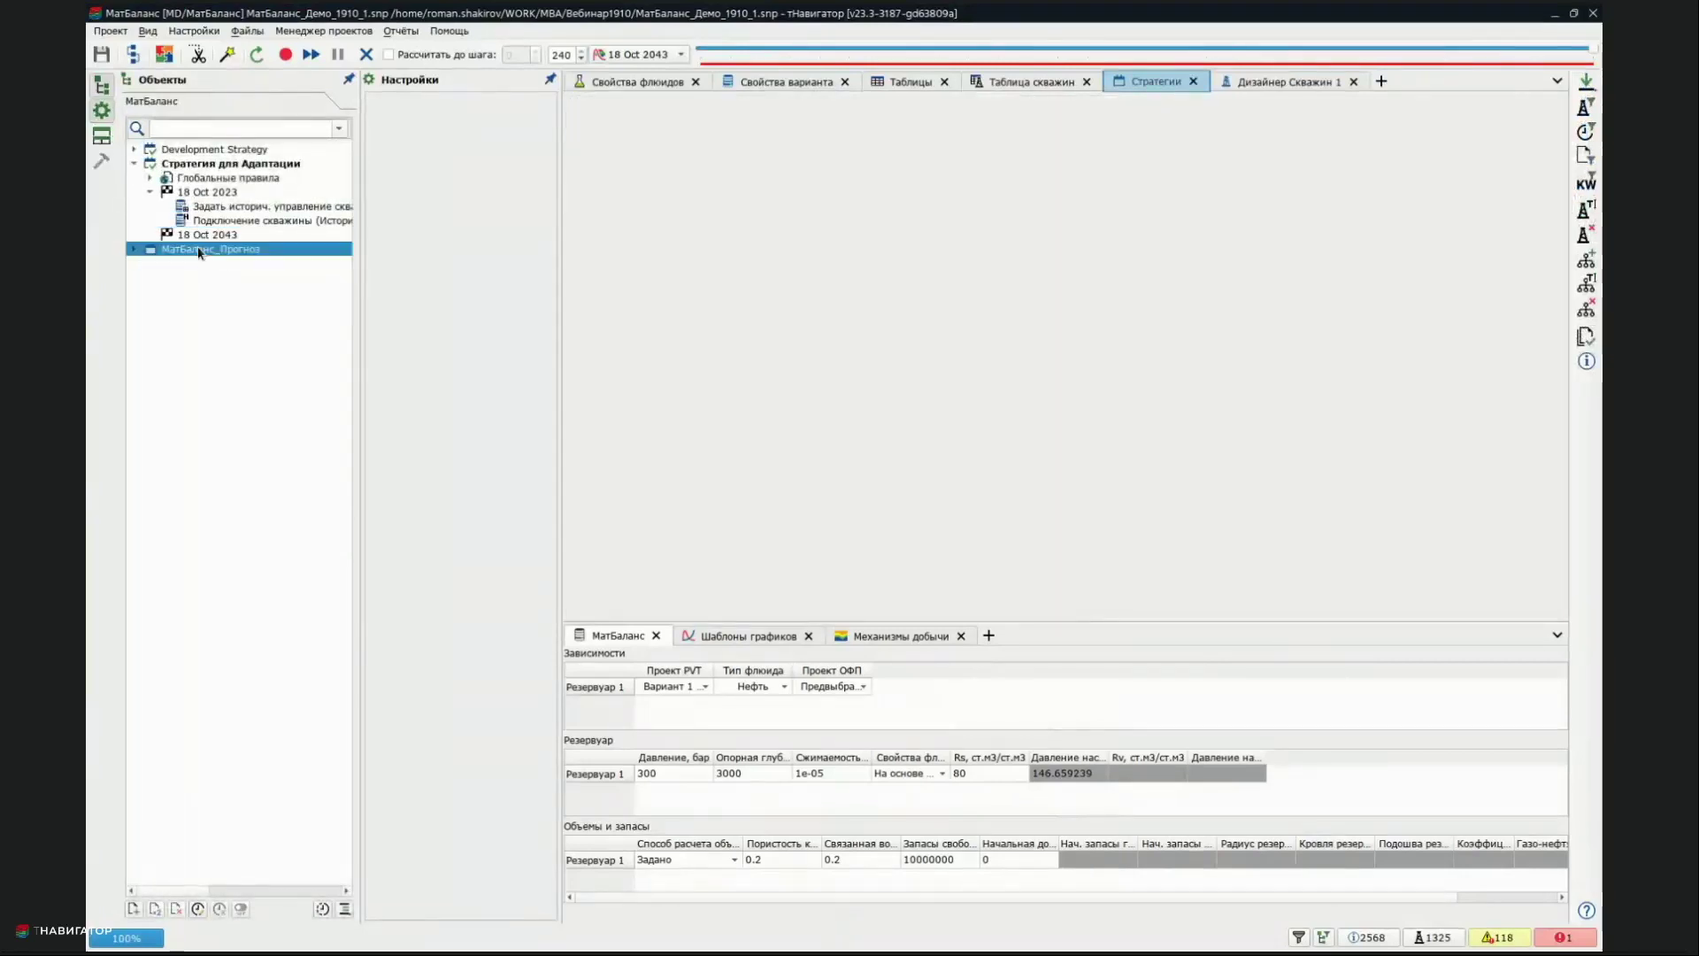
left_click(132, 250)
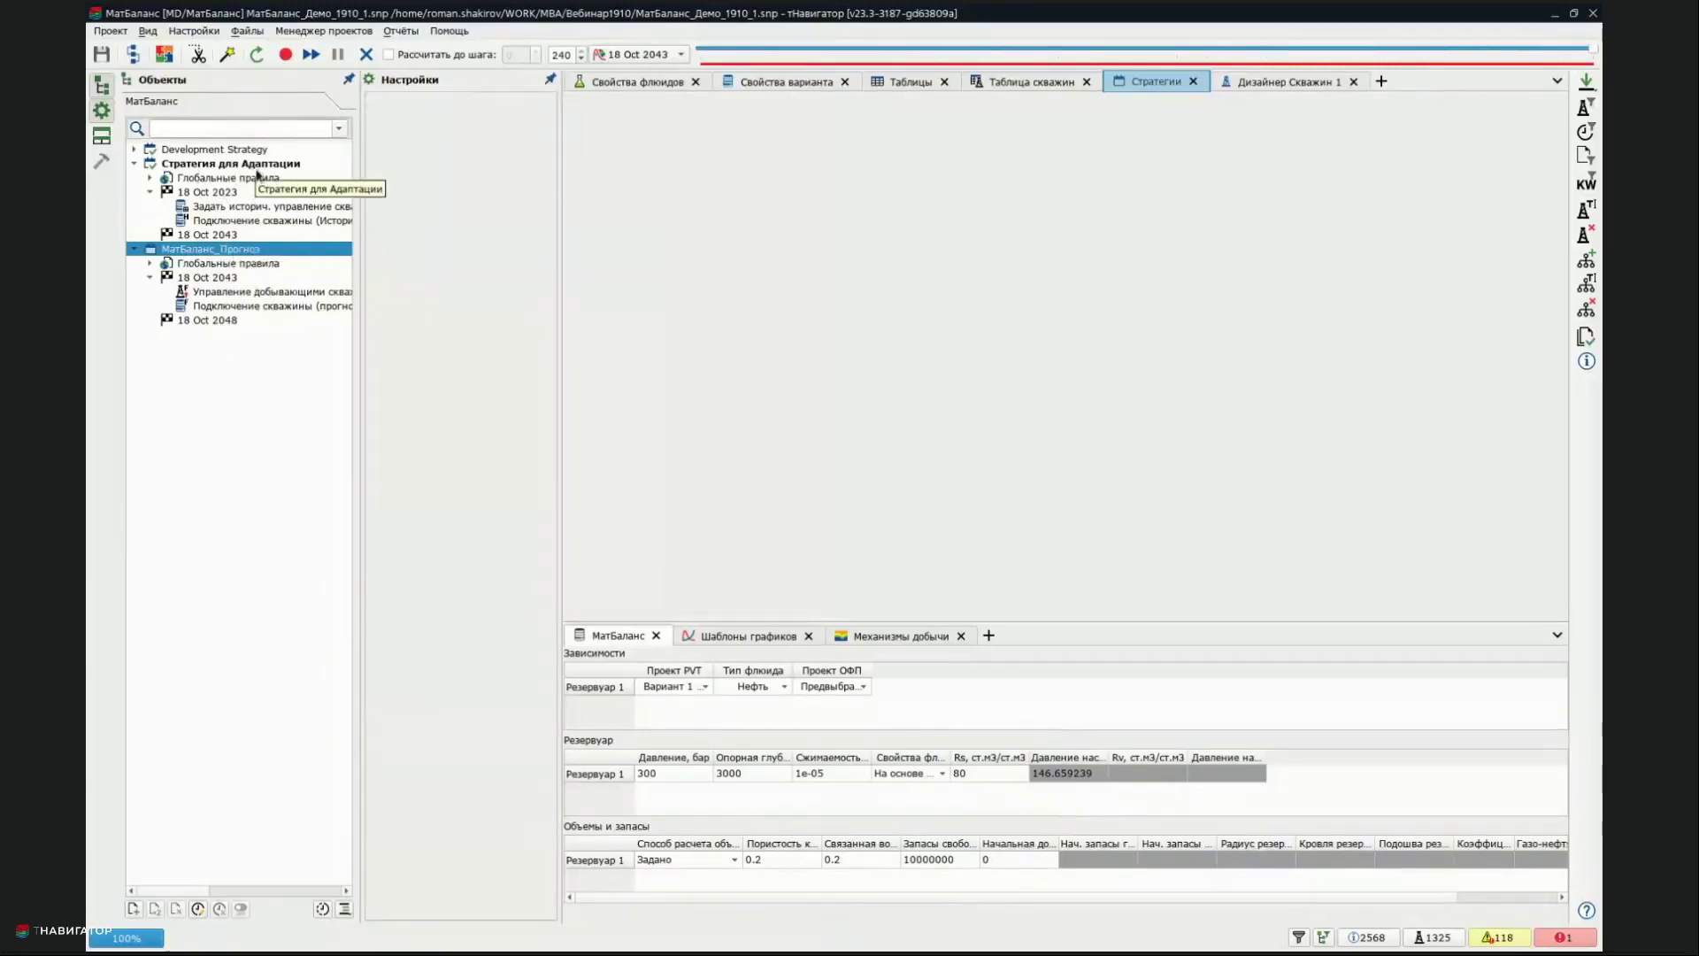
left_click(252, 298)
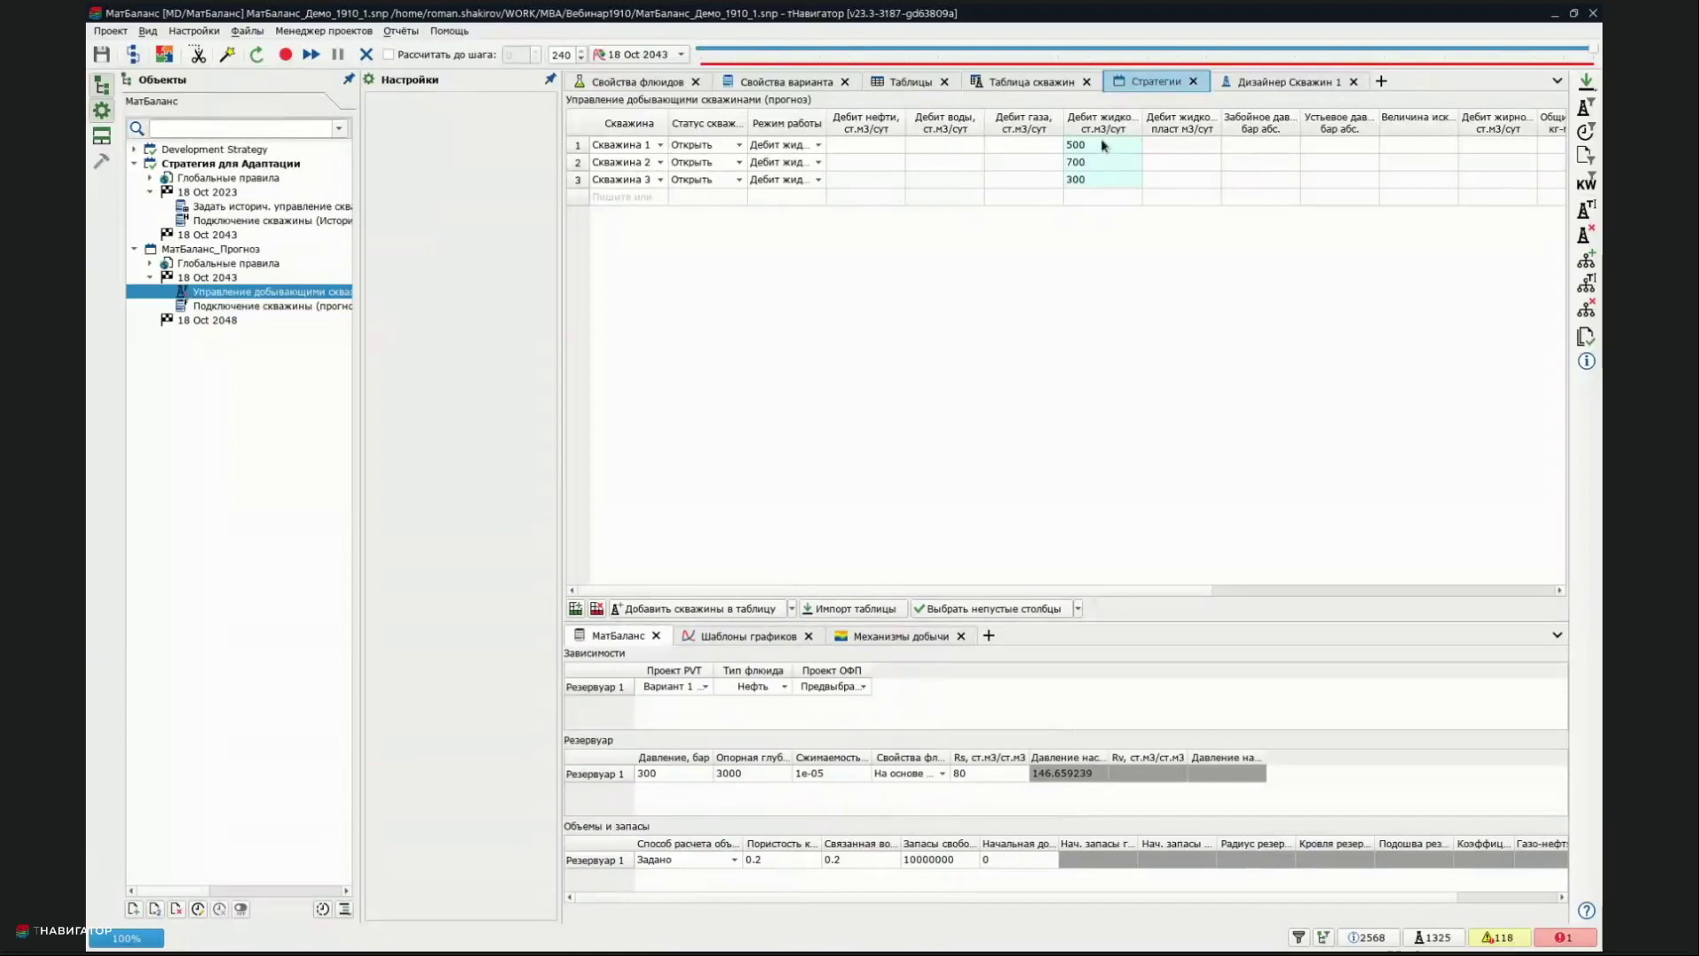
left_click_drag(1098, 150, 1100, 177)
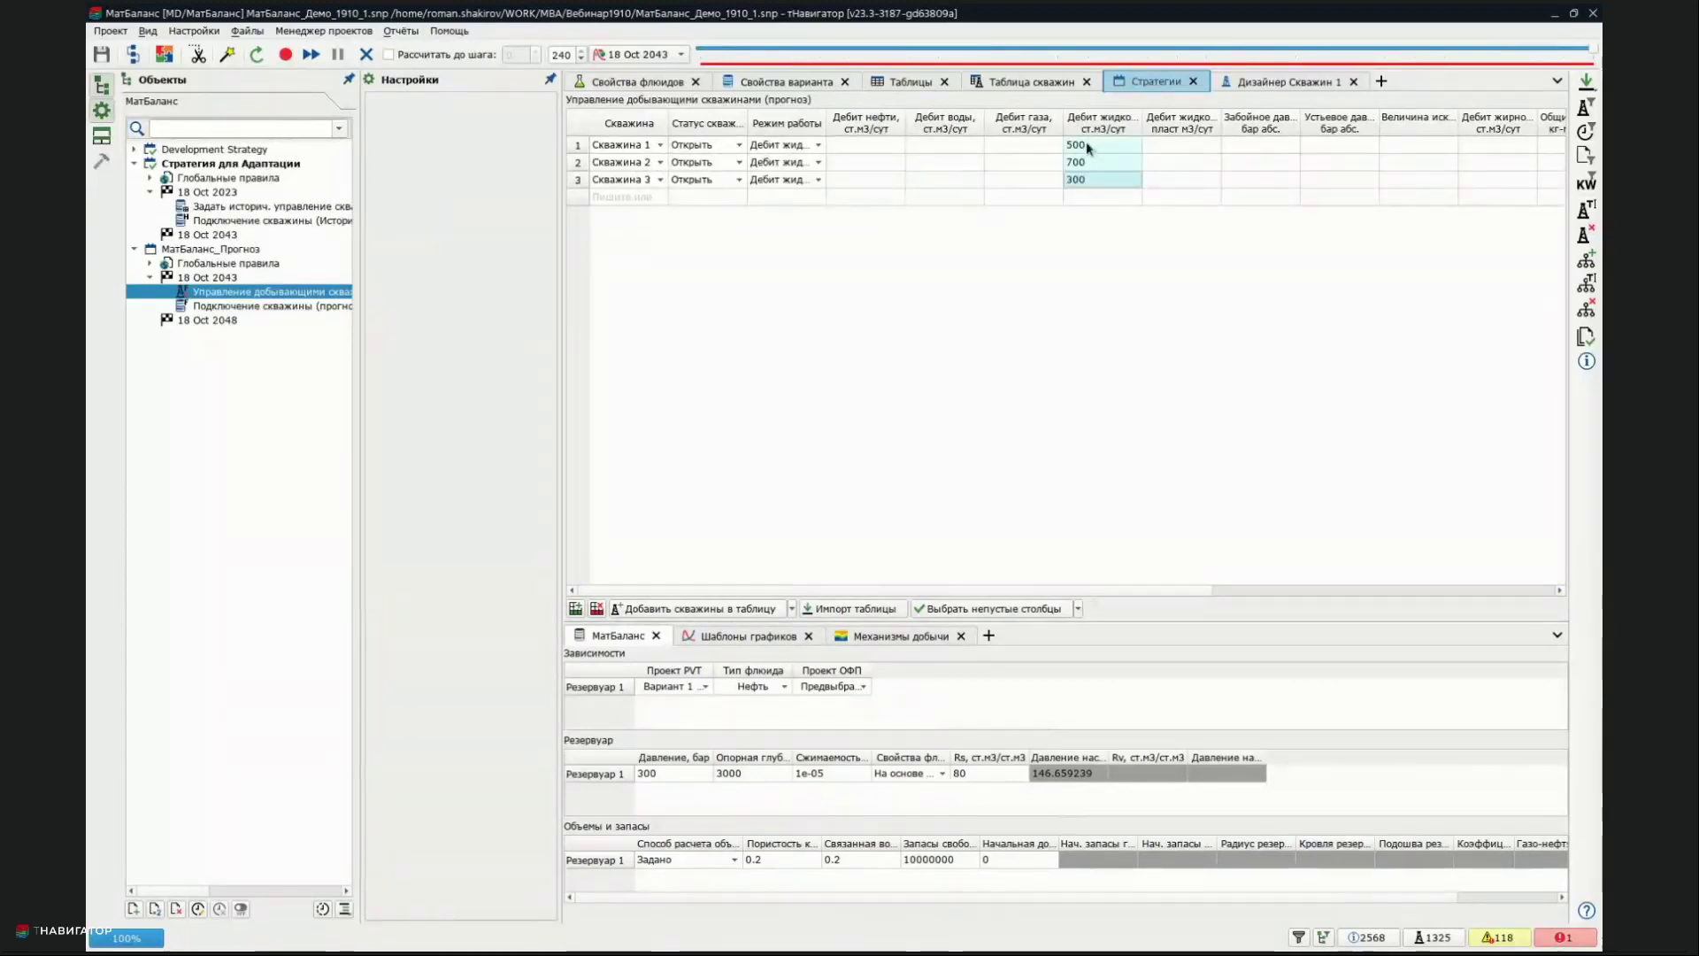
Examine the reservoir, coefficient and well designer project assignments in the forecast well connection table, widening its columns for readability
left_click(307, 307)
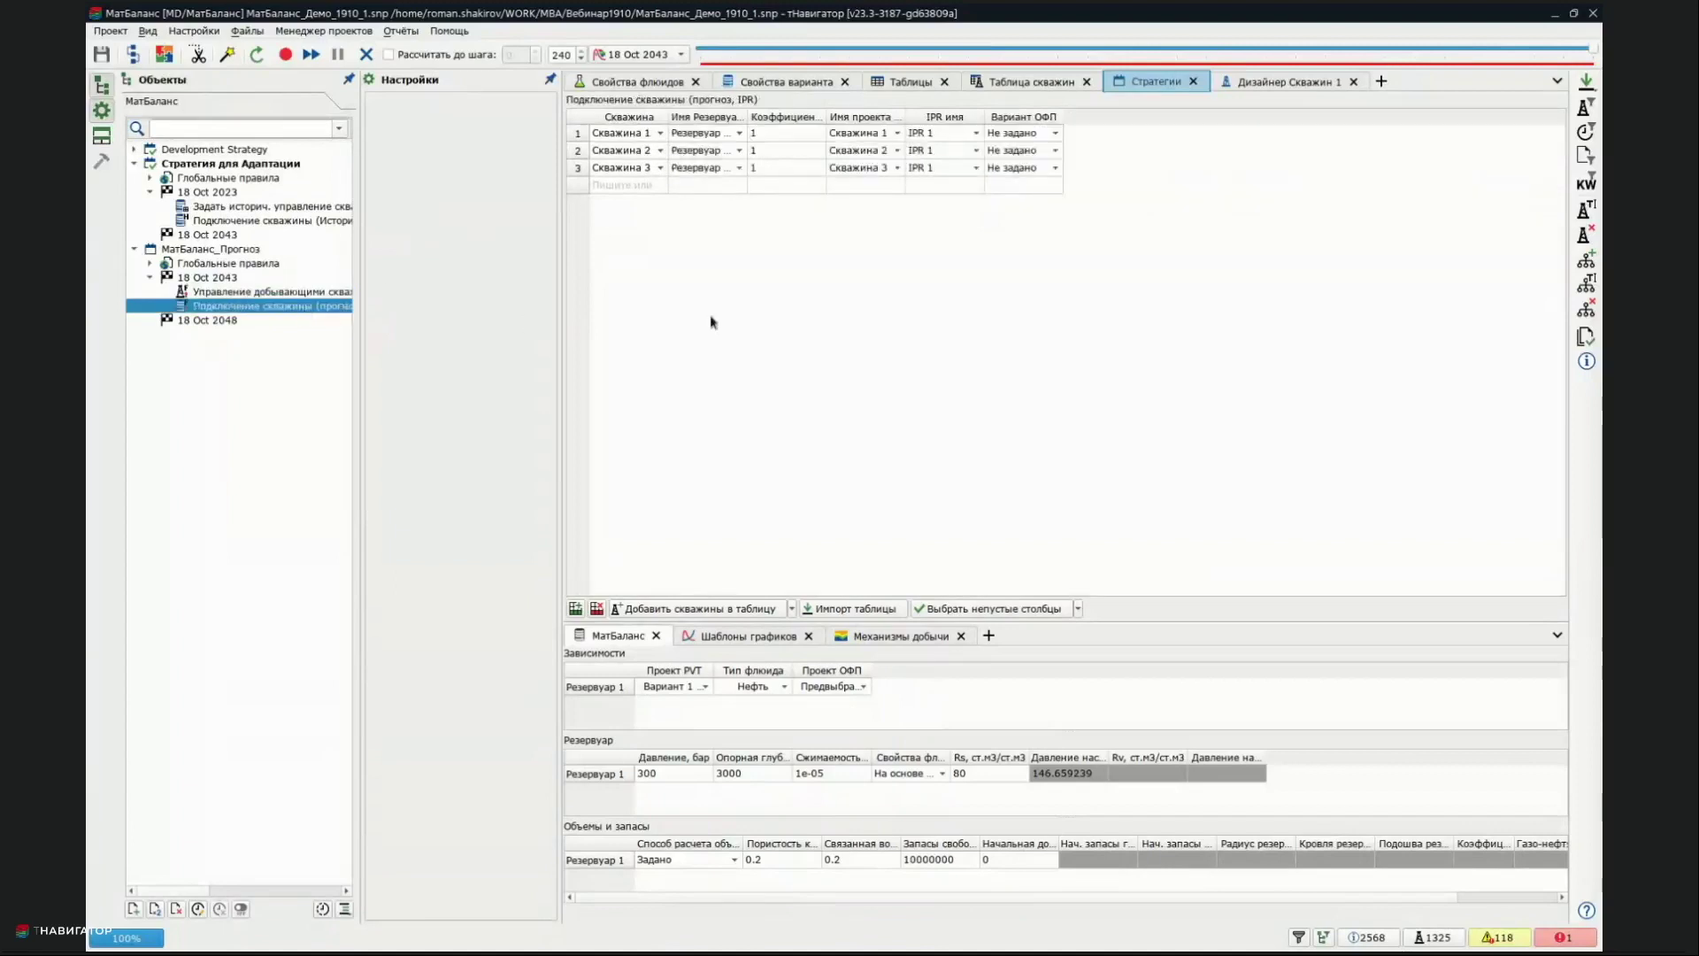
double_click(668, 116)
left_click_drag(812, 117, 826, 168)
left_click(796, 586)
left_click(796, 605)
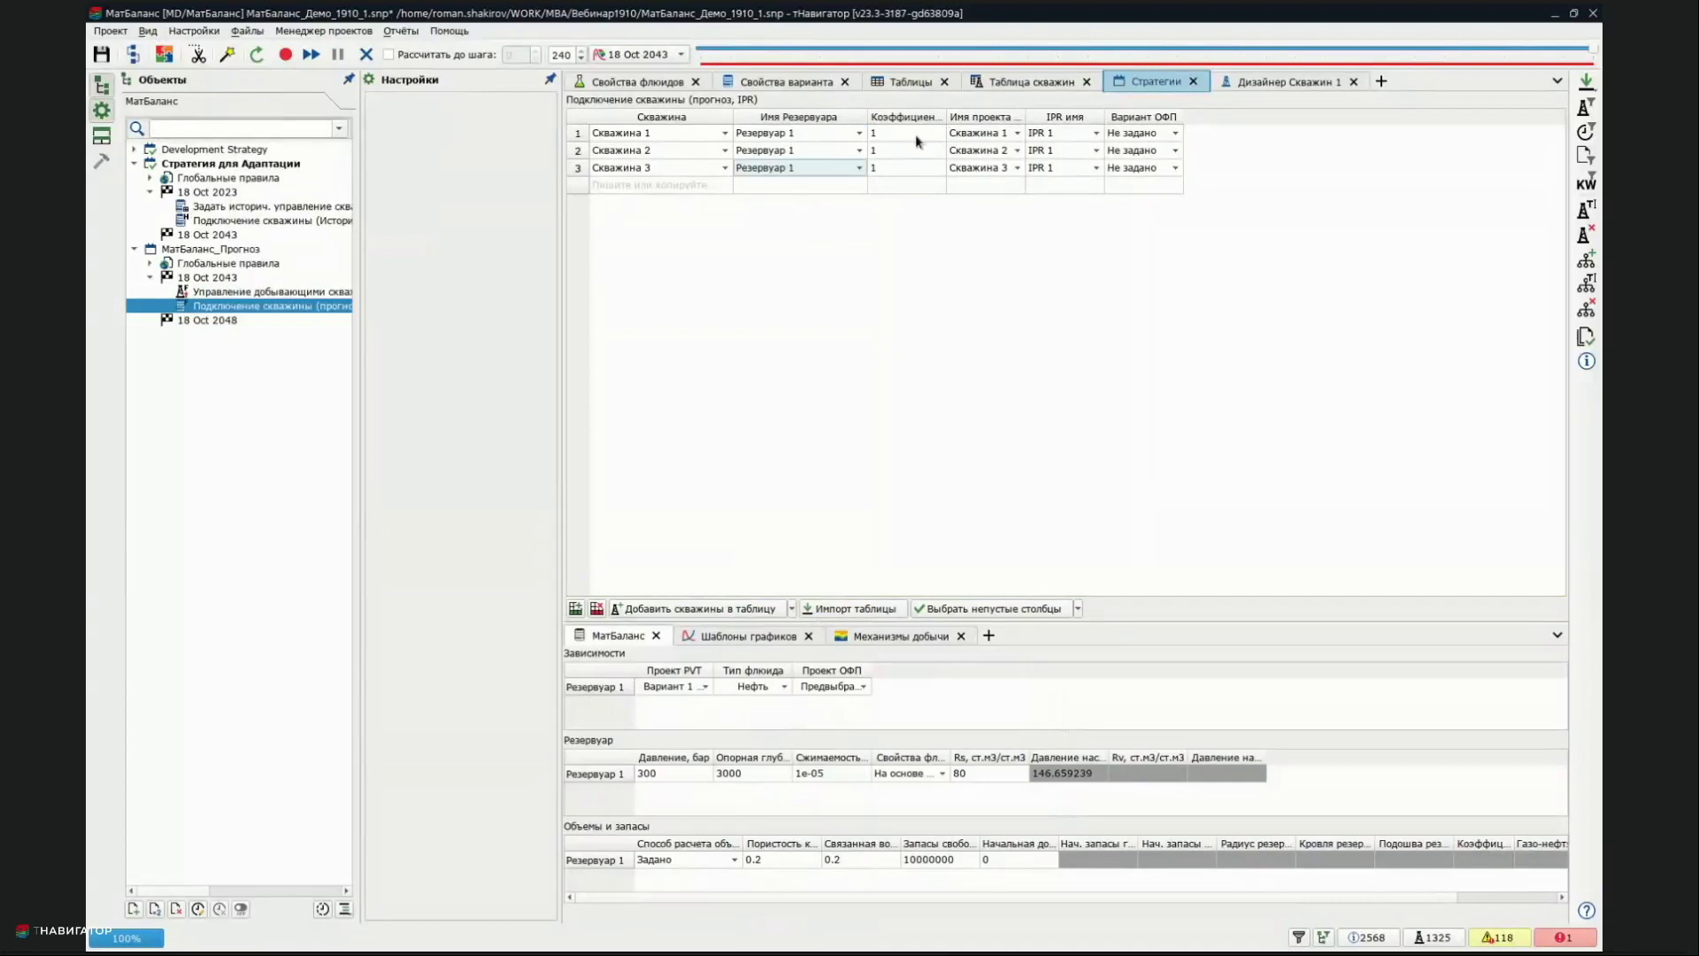
left_click_drag(914, 139, 906, 167)
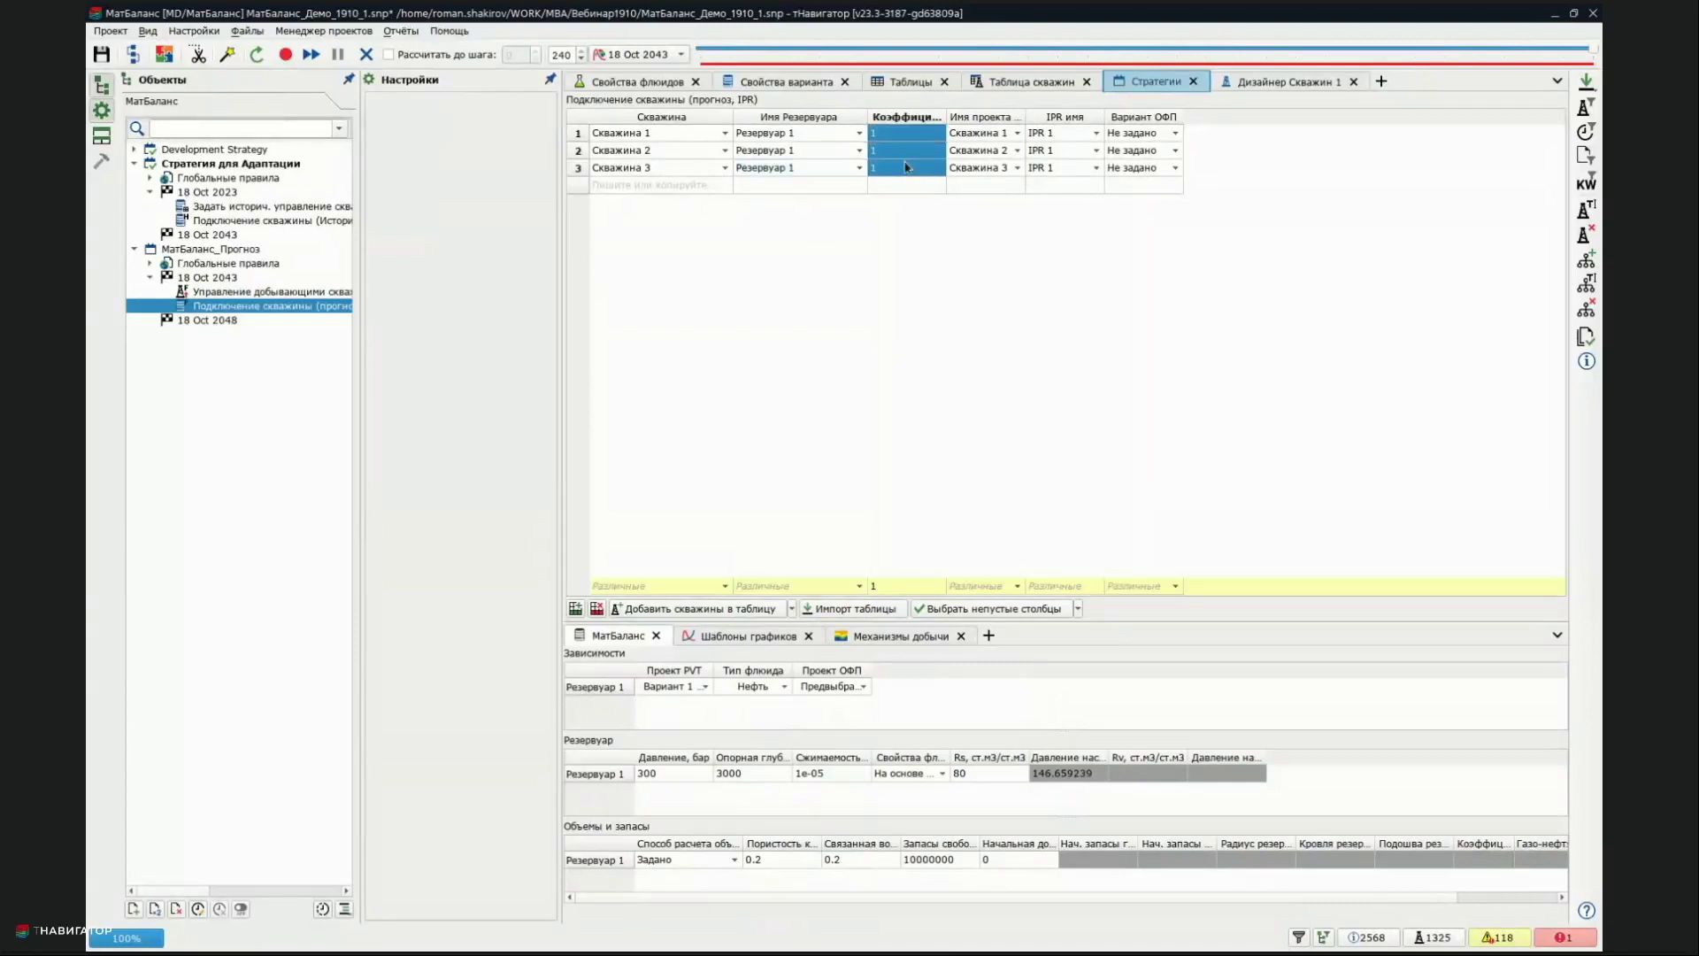
left_click(923, 291)
left_click_drag(1026, 117, 1064, 117)
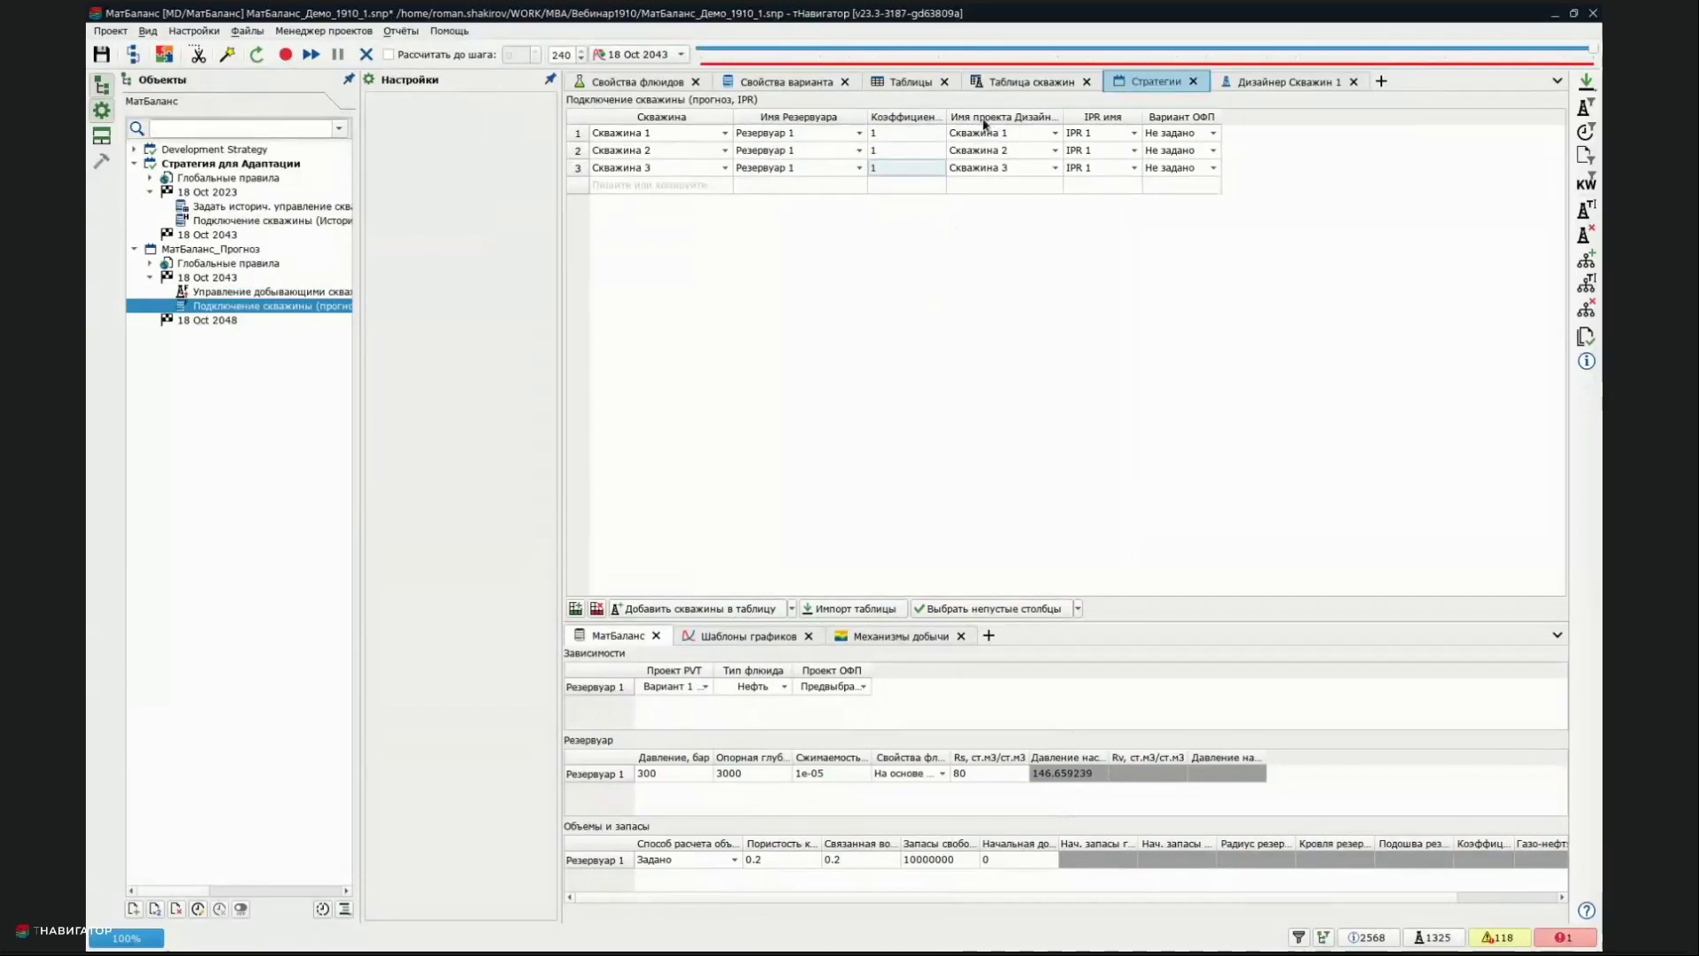
left_click(1049, 119)
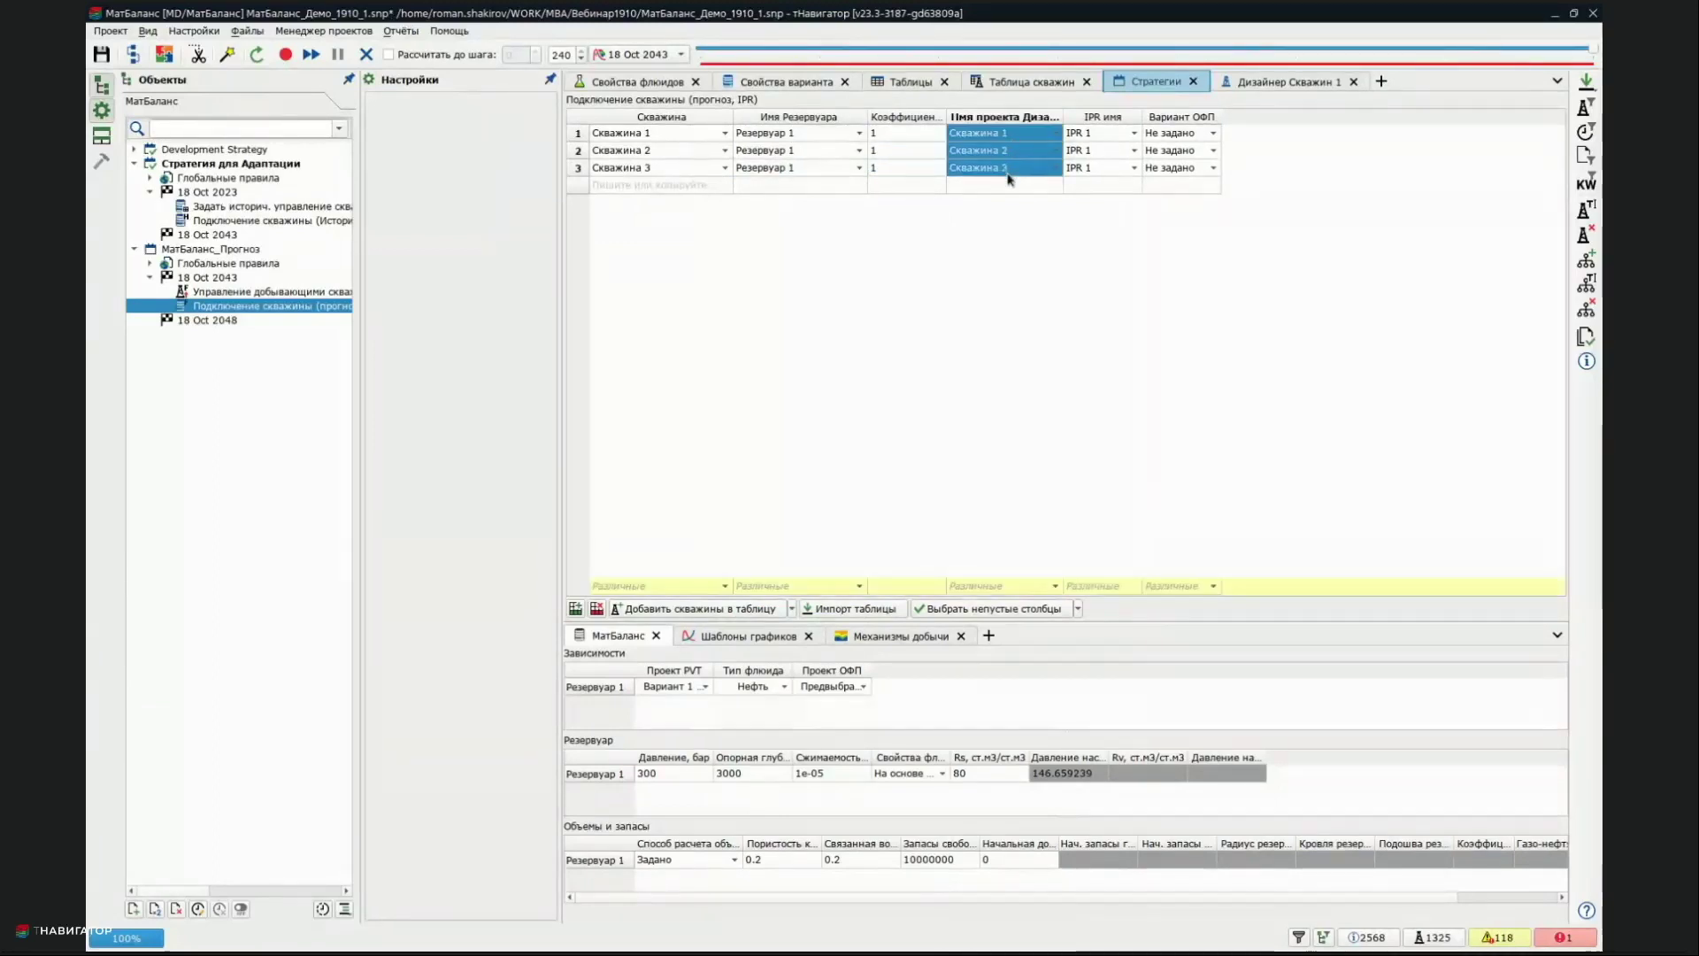
left_click(1016, 237)
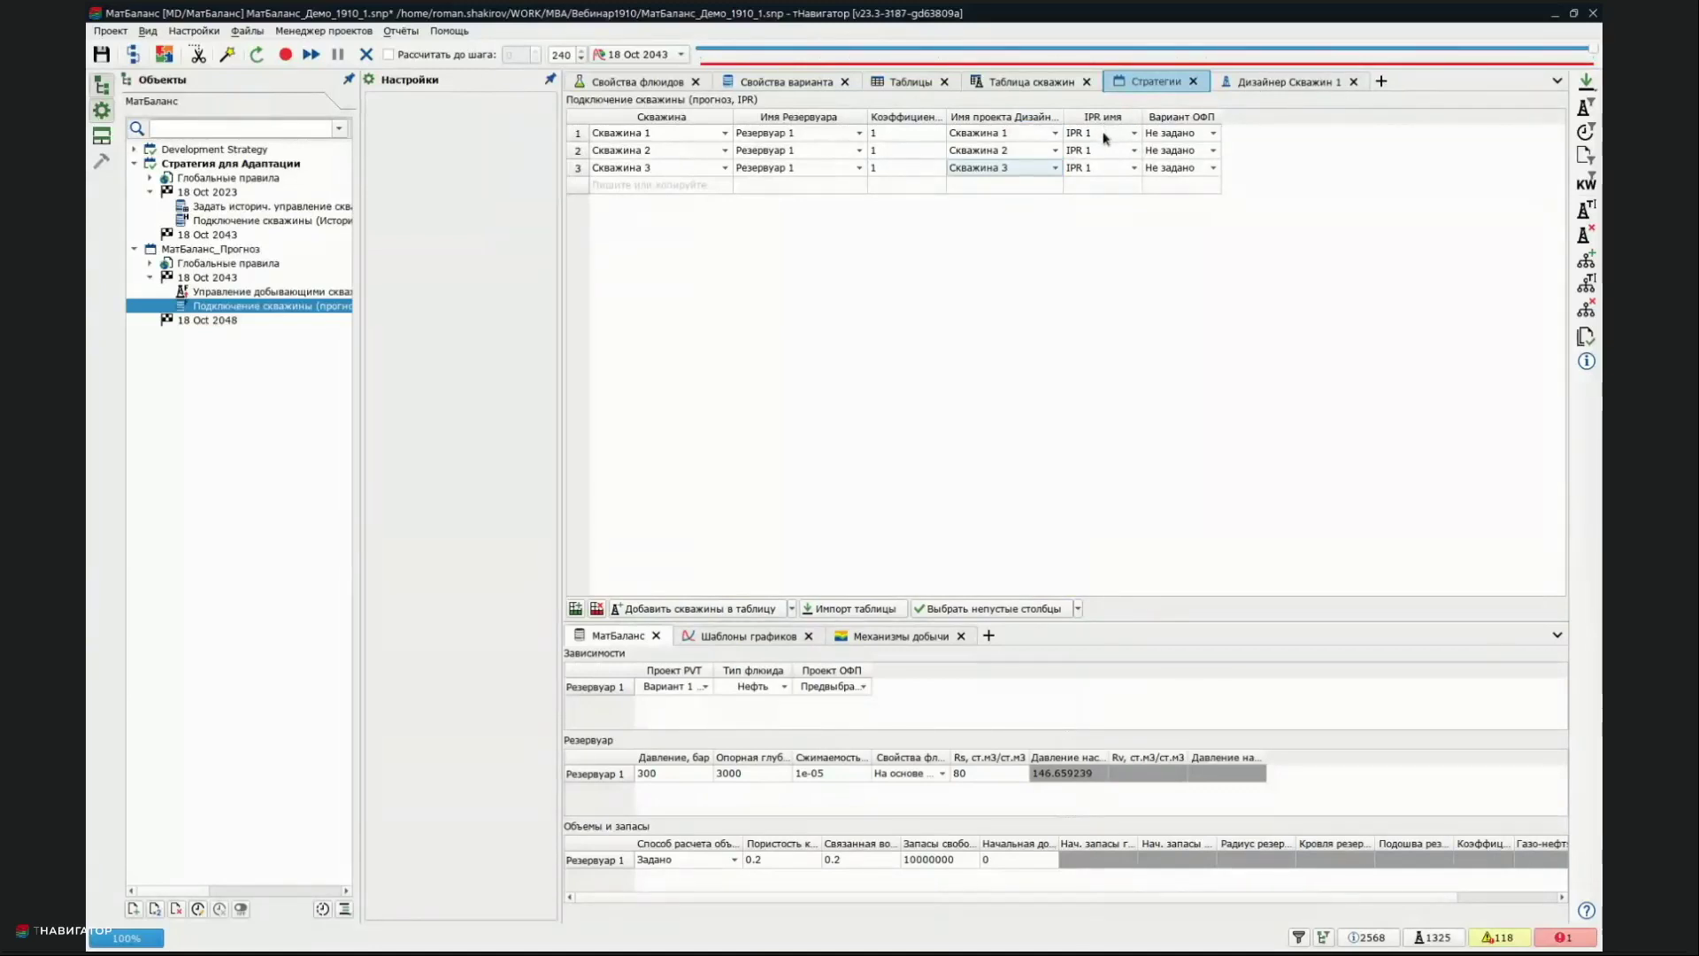
Assign ОФП variants Предвыбранный вариант 1, 2 and 3 (RP Project) to Скважина 1, 2 and 3 respectively, and save the project
left_click(1200, 149)
left_click(1281, 87)
left_click(1186, 149)
left_click(1237, 130)
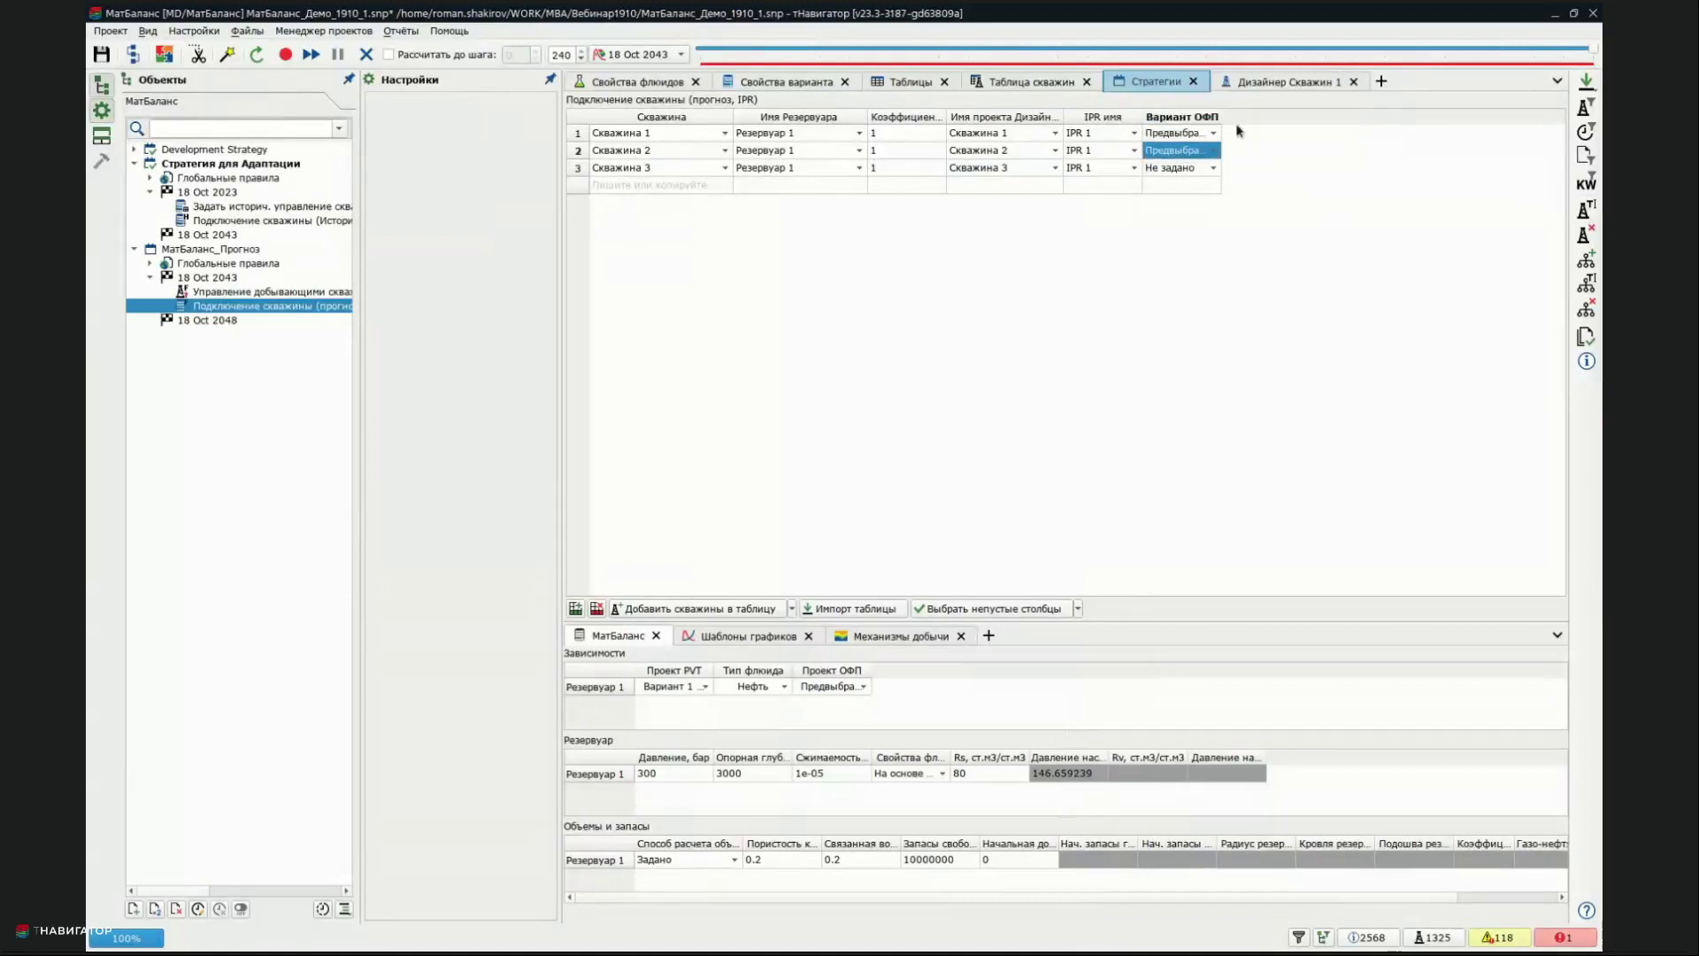
left_click(1213, 169)
left_click(1212, 216)
left_click(1203, 196)
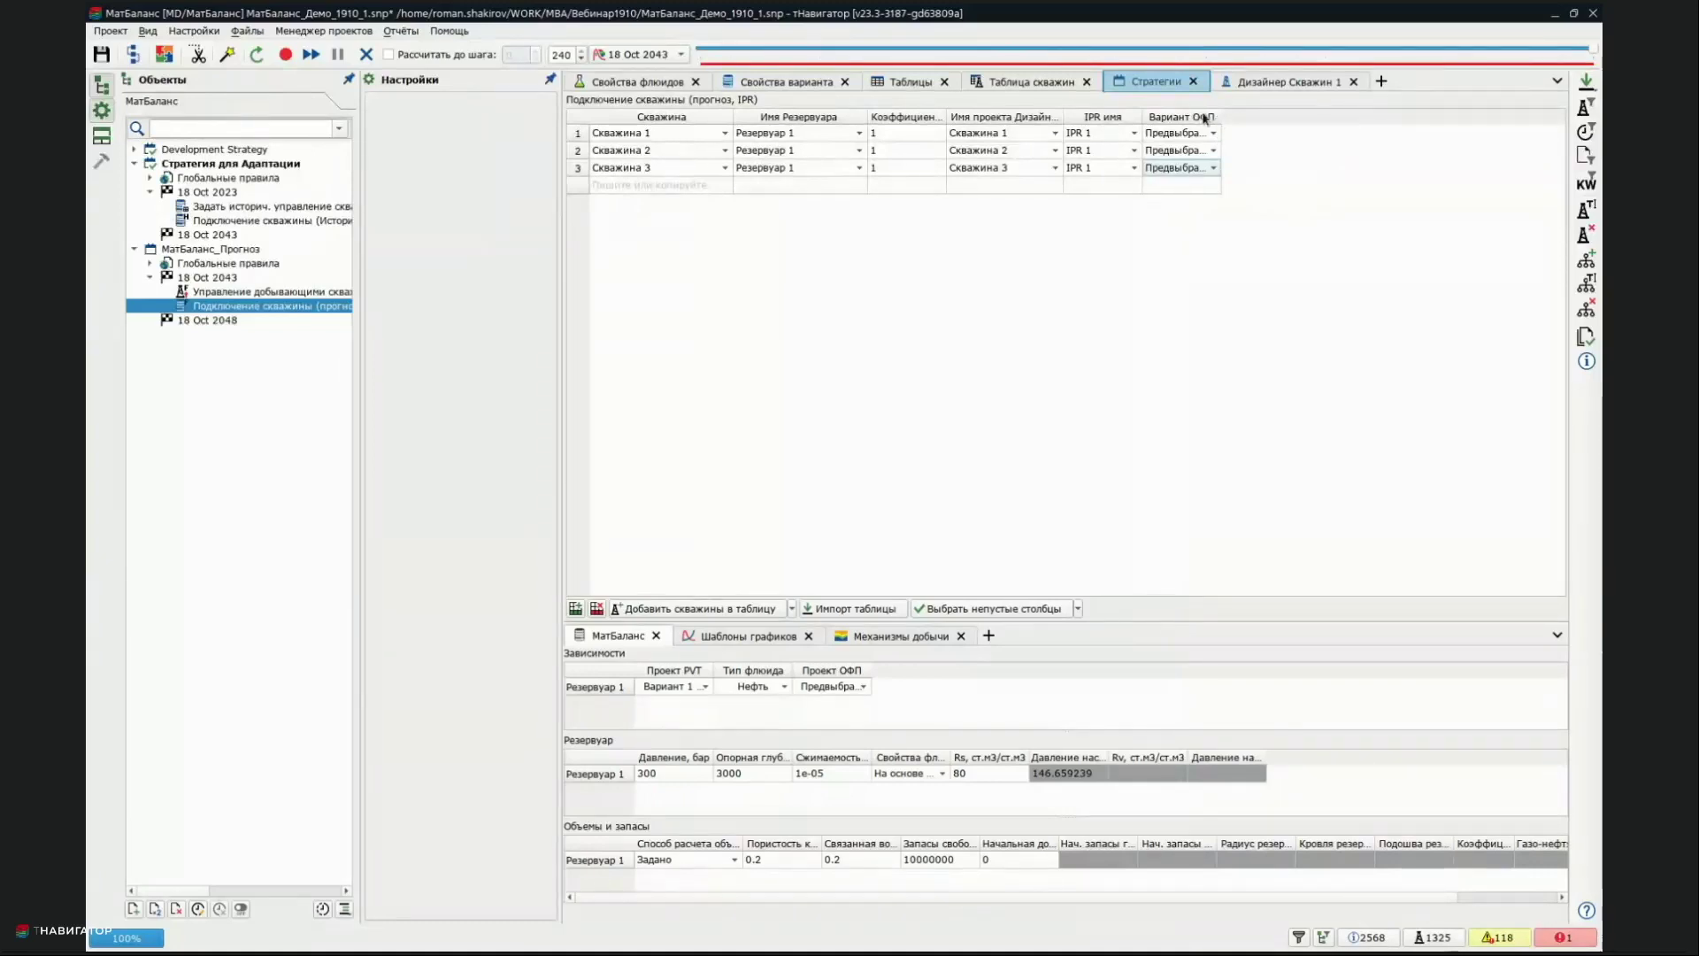
left_click_drag(1219, 118, 1361, 121)
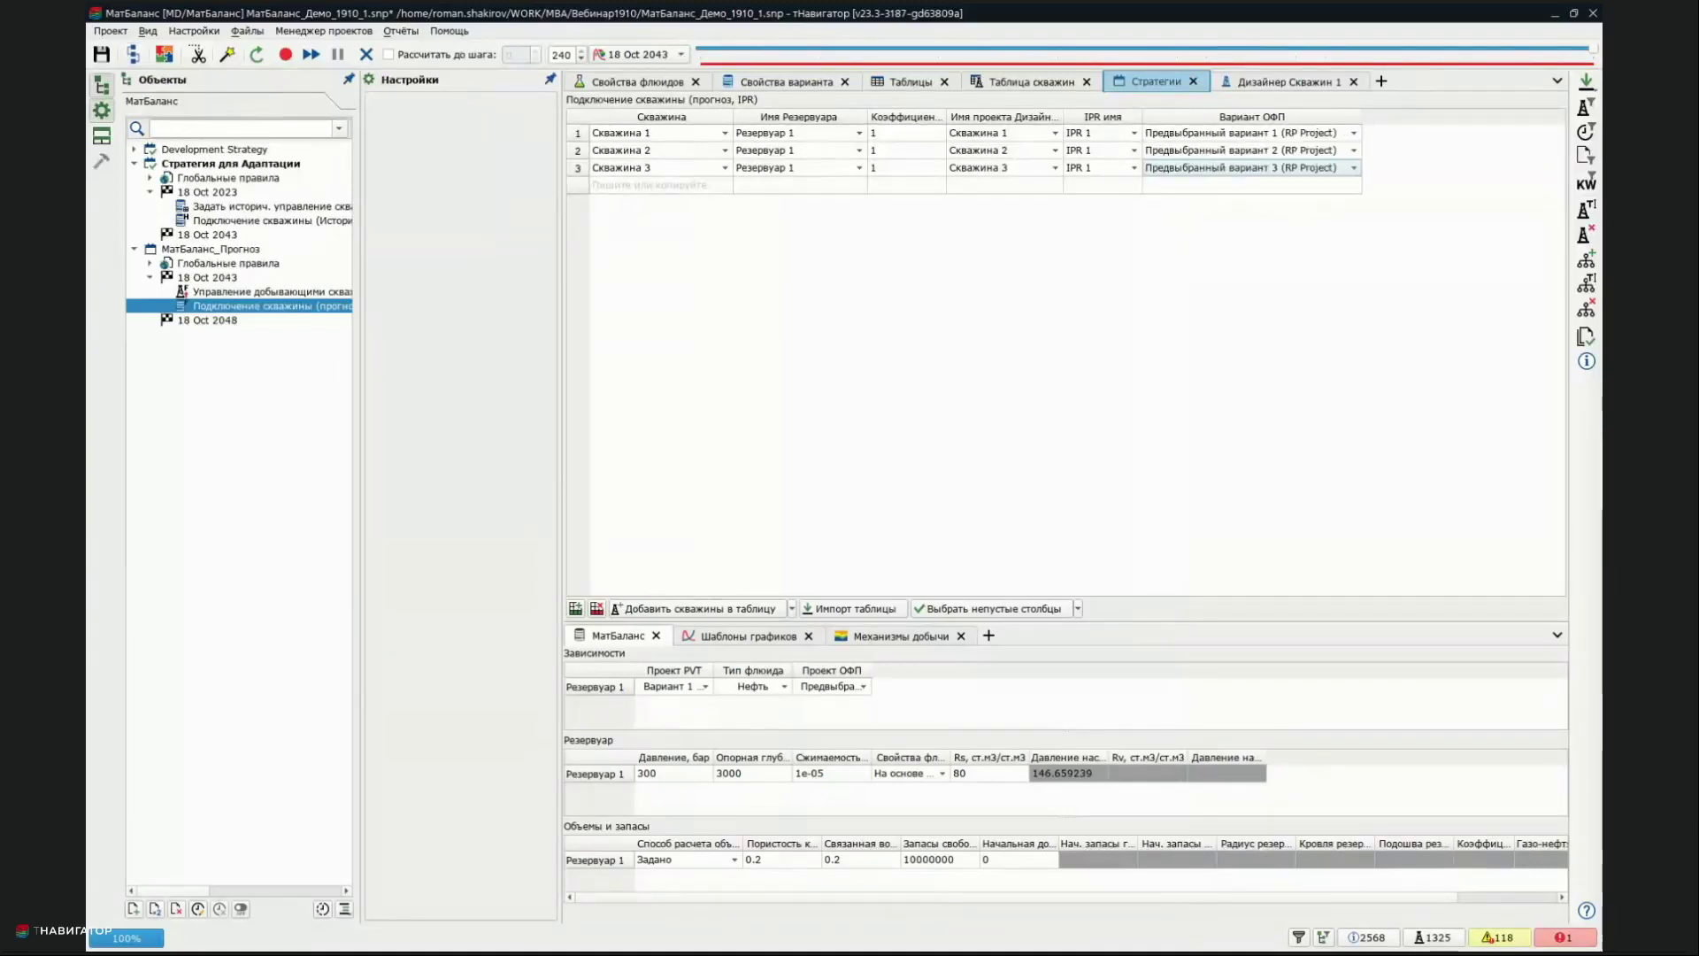
left_click(100, 55)
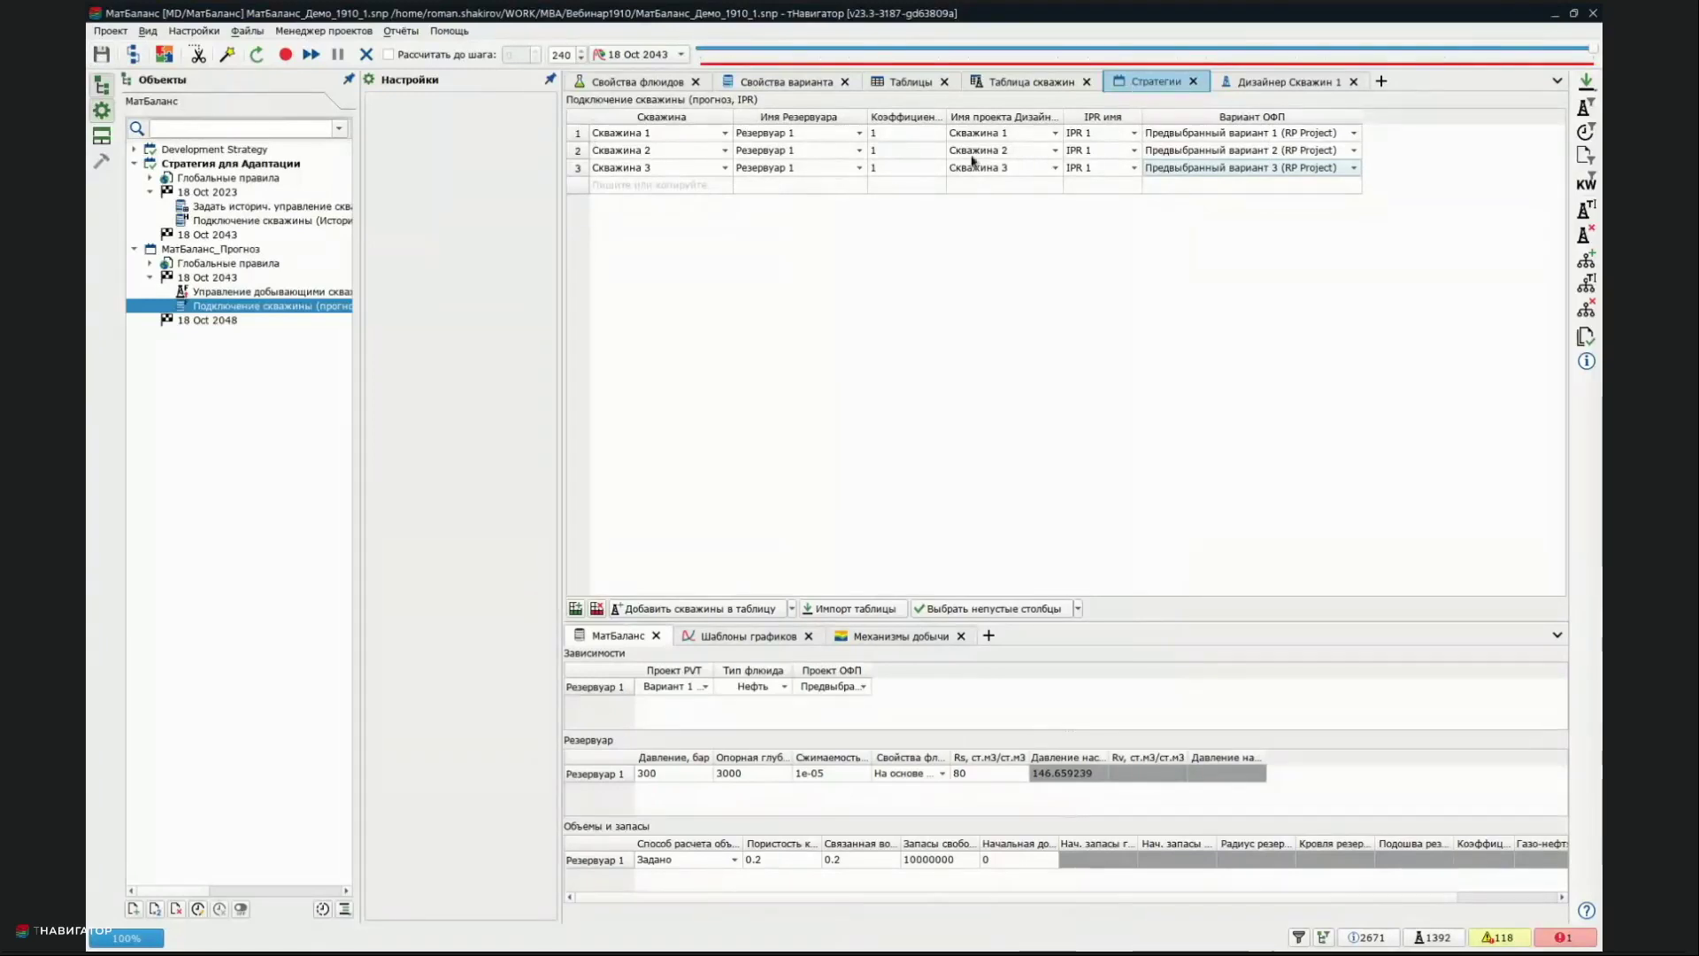
Copy the МатБаланс_Адаптация model under the name МатБаланс_Прогноз
key("Up")
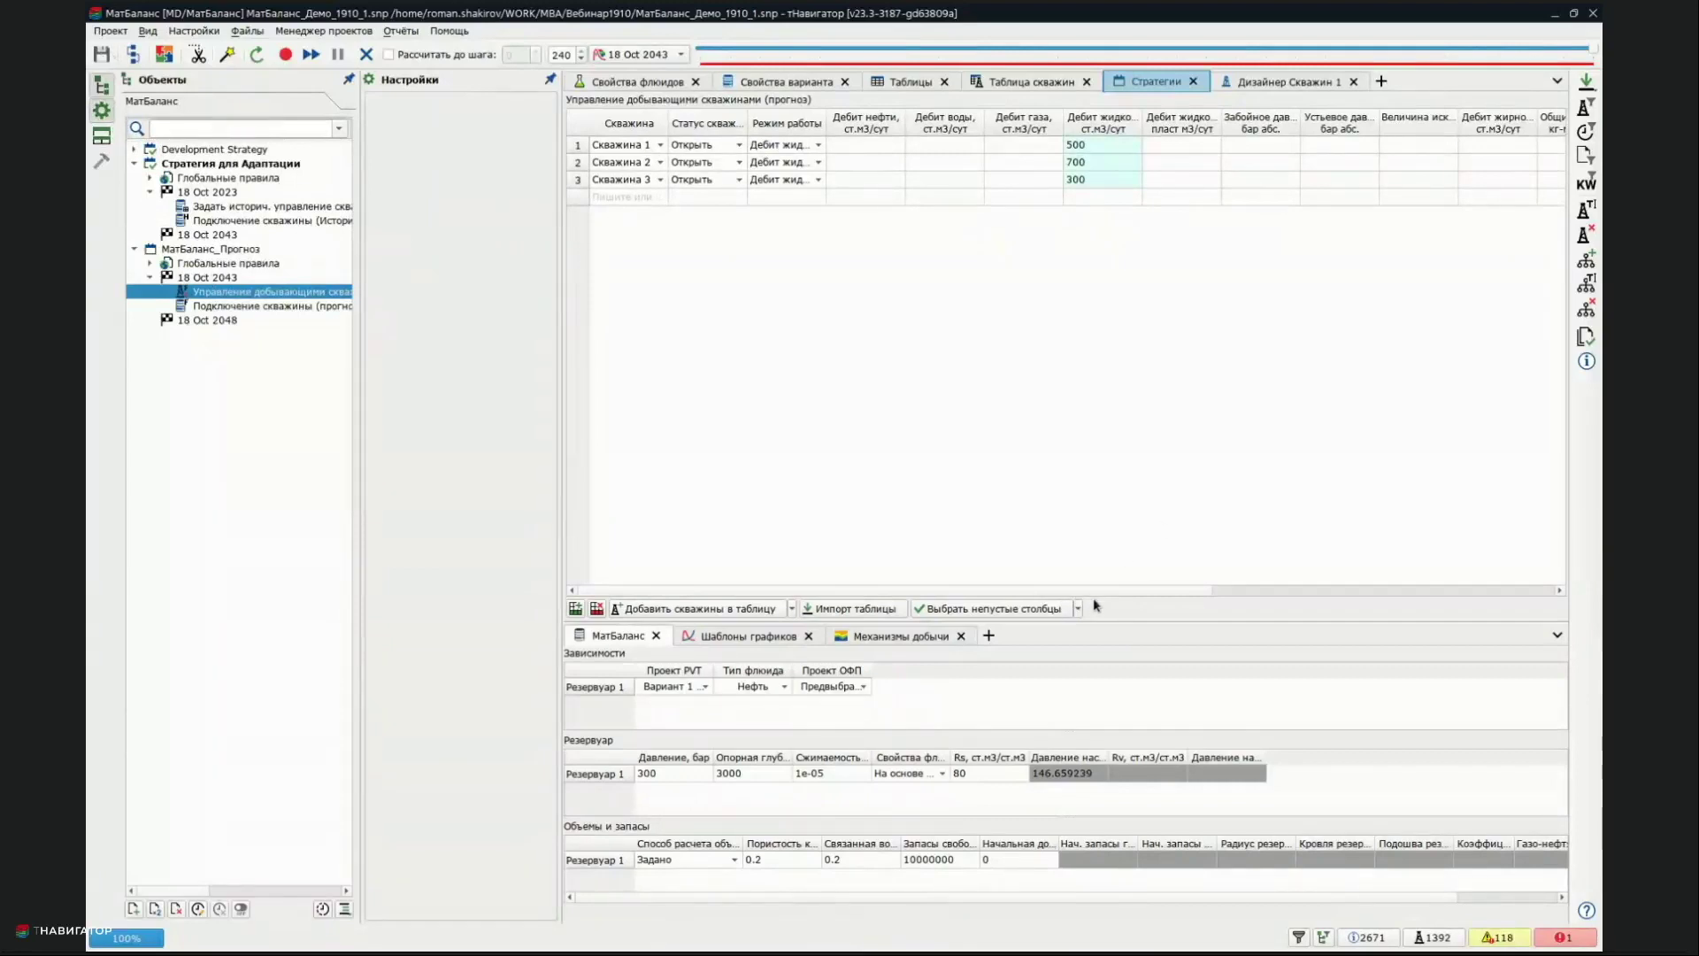
left_click_drag(1100, 621, 1122, 453)
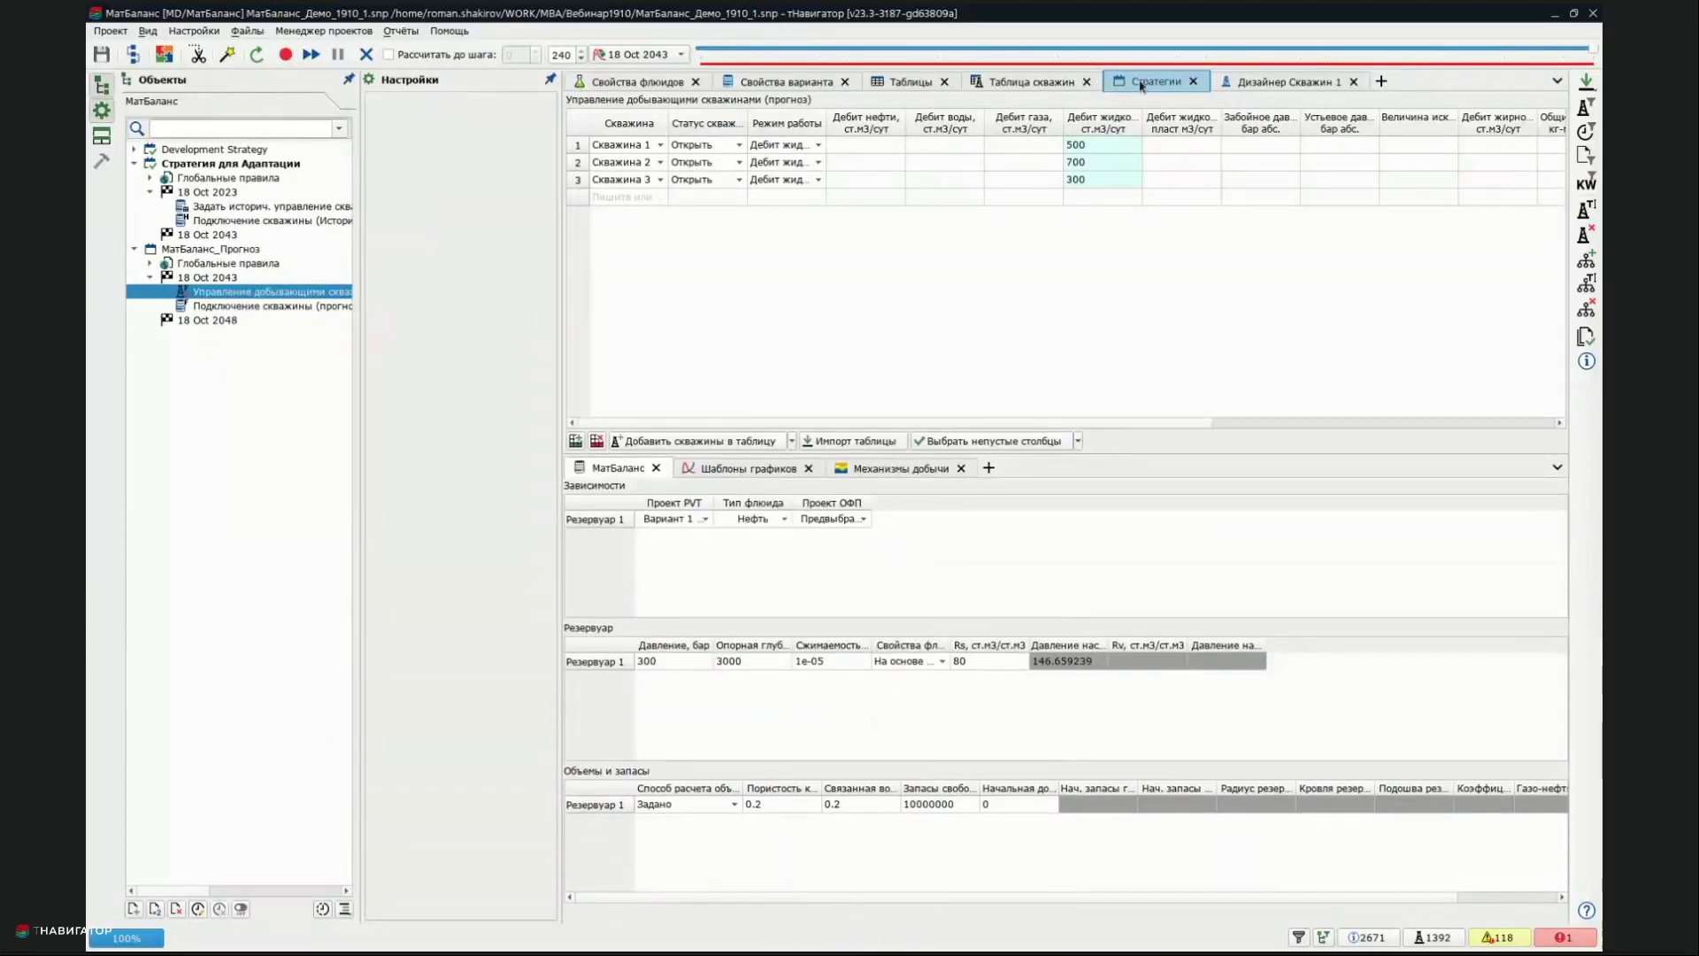
left_click(794, 85)
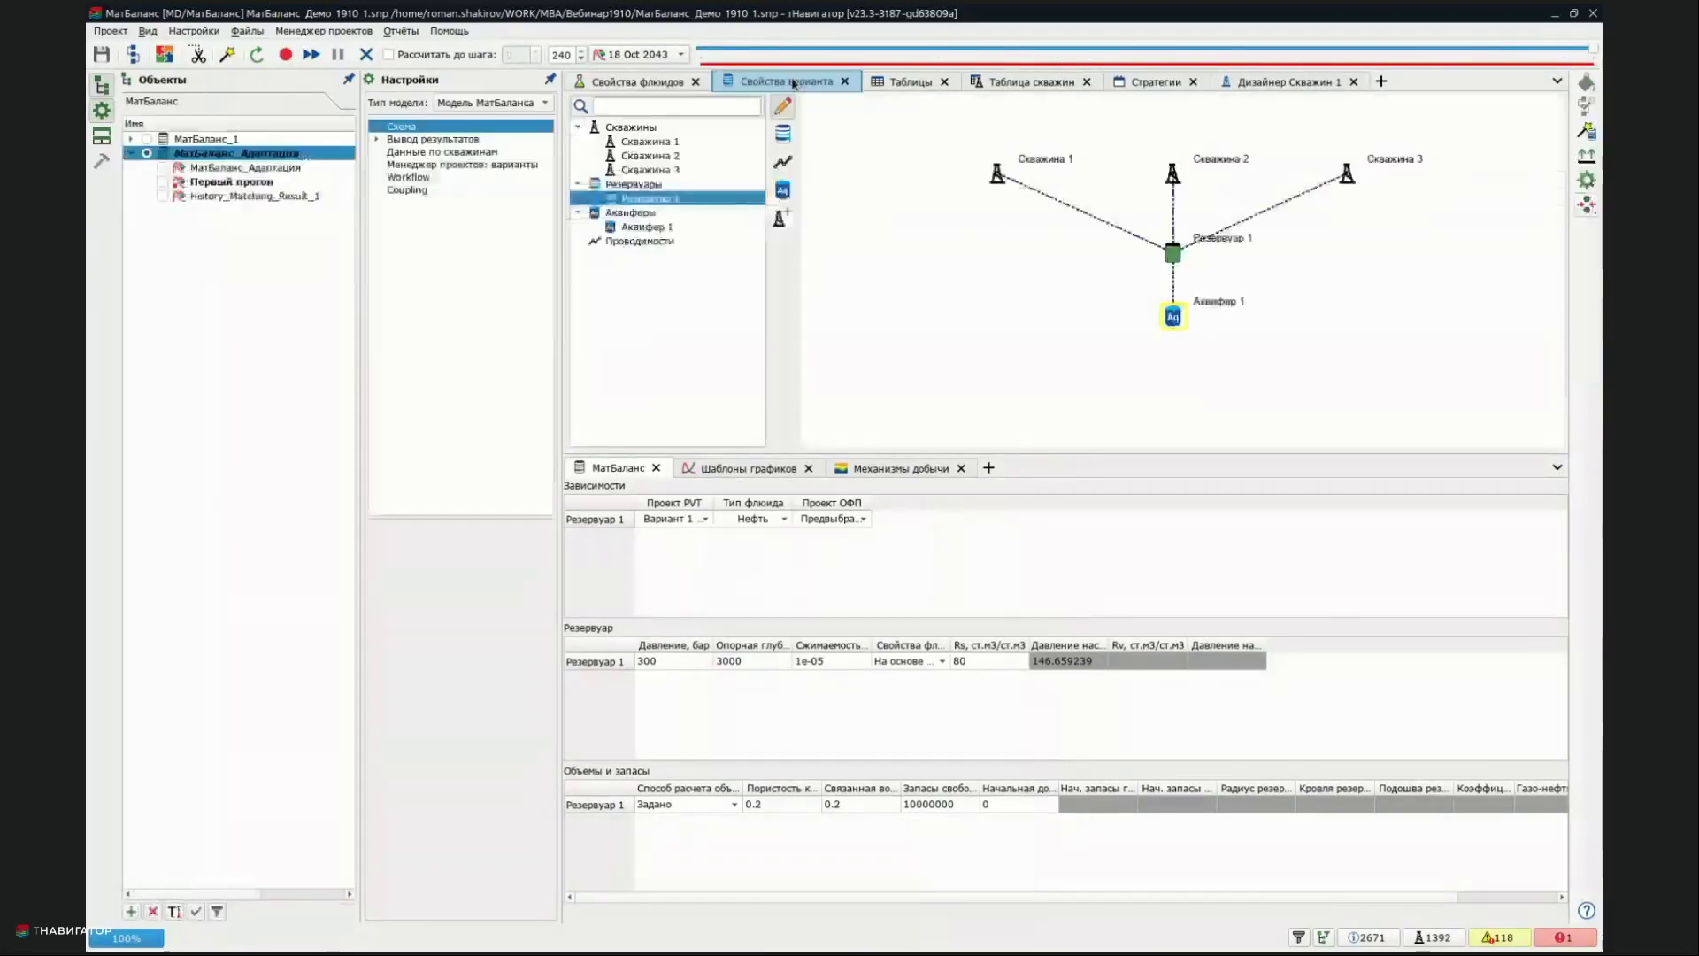
right_click(300, 154)
left_click(383, 209)
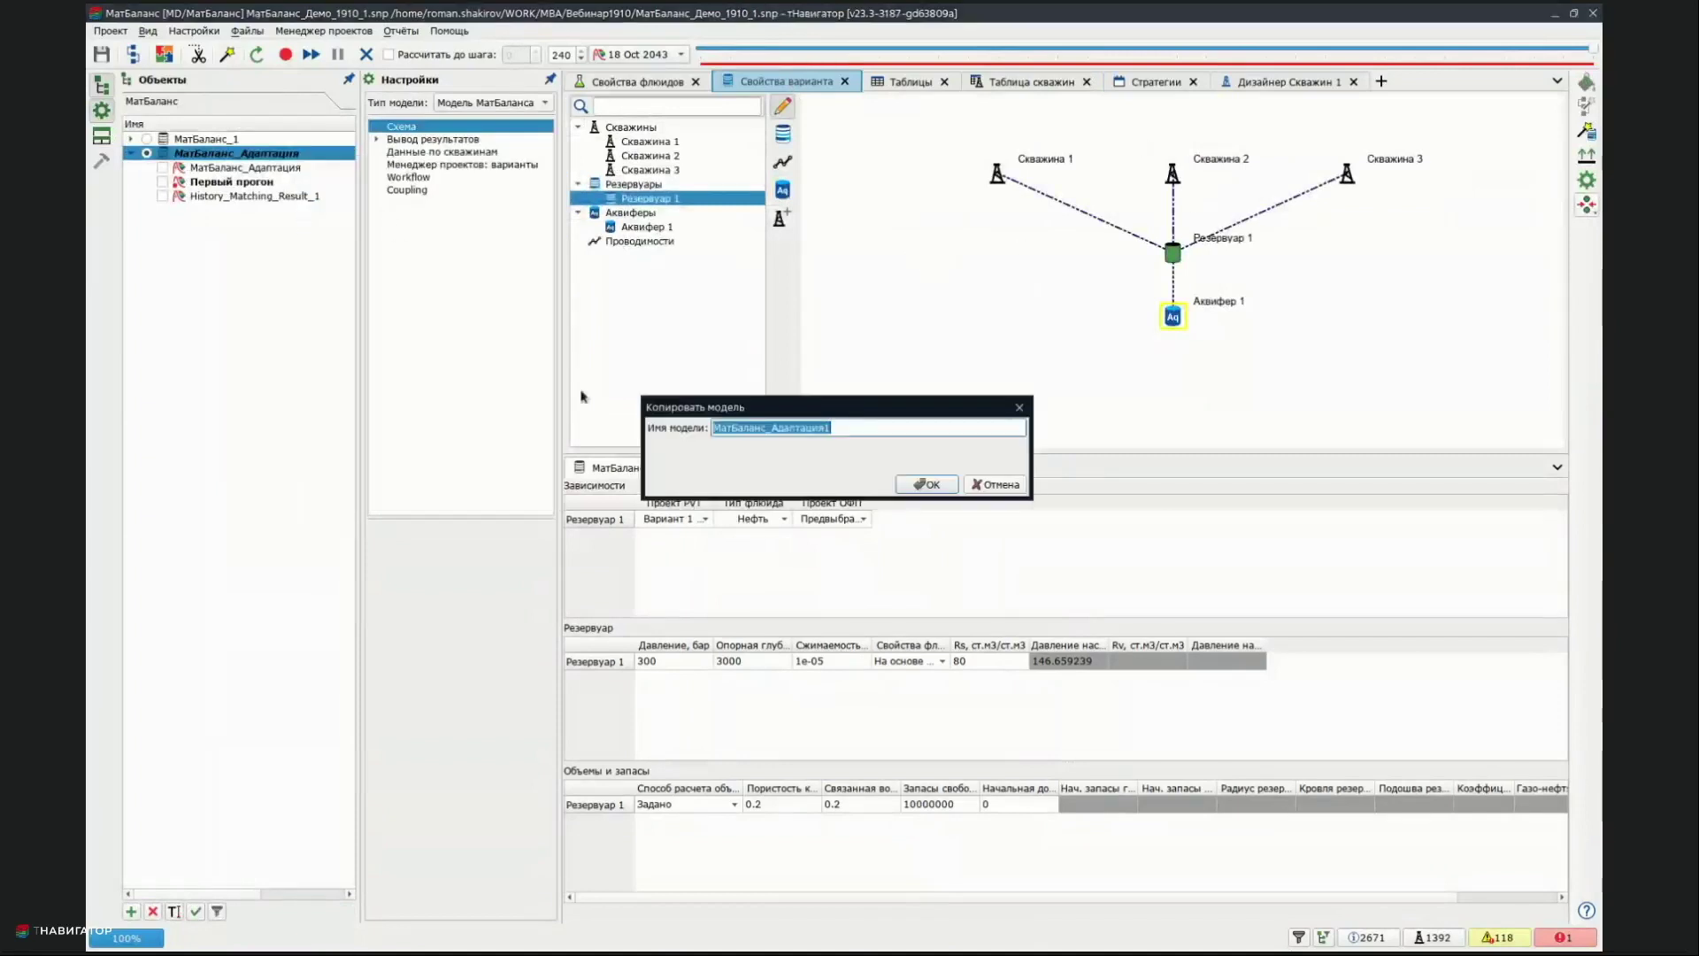
left_click(872, 428)
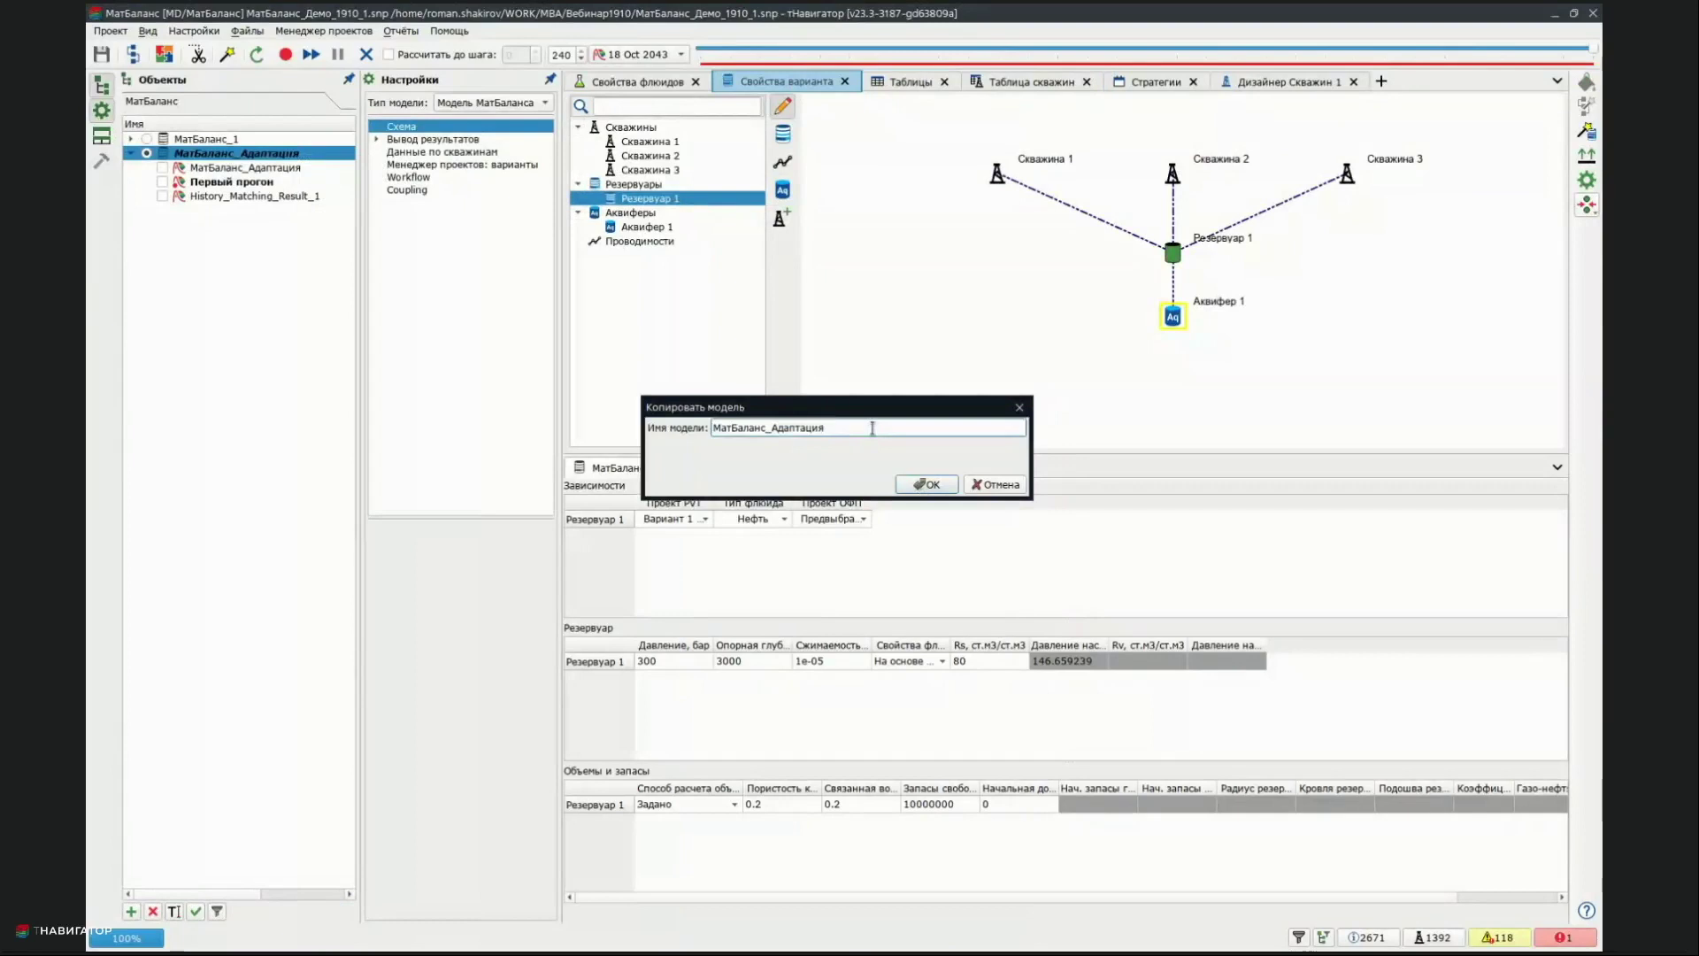
type("Прогноз")
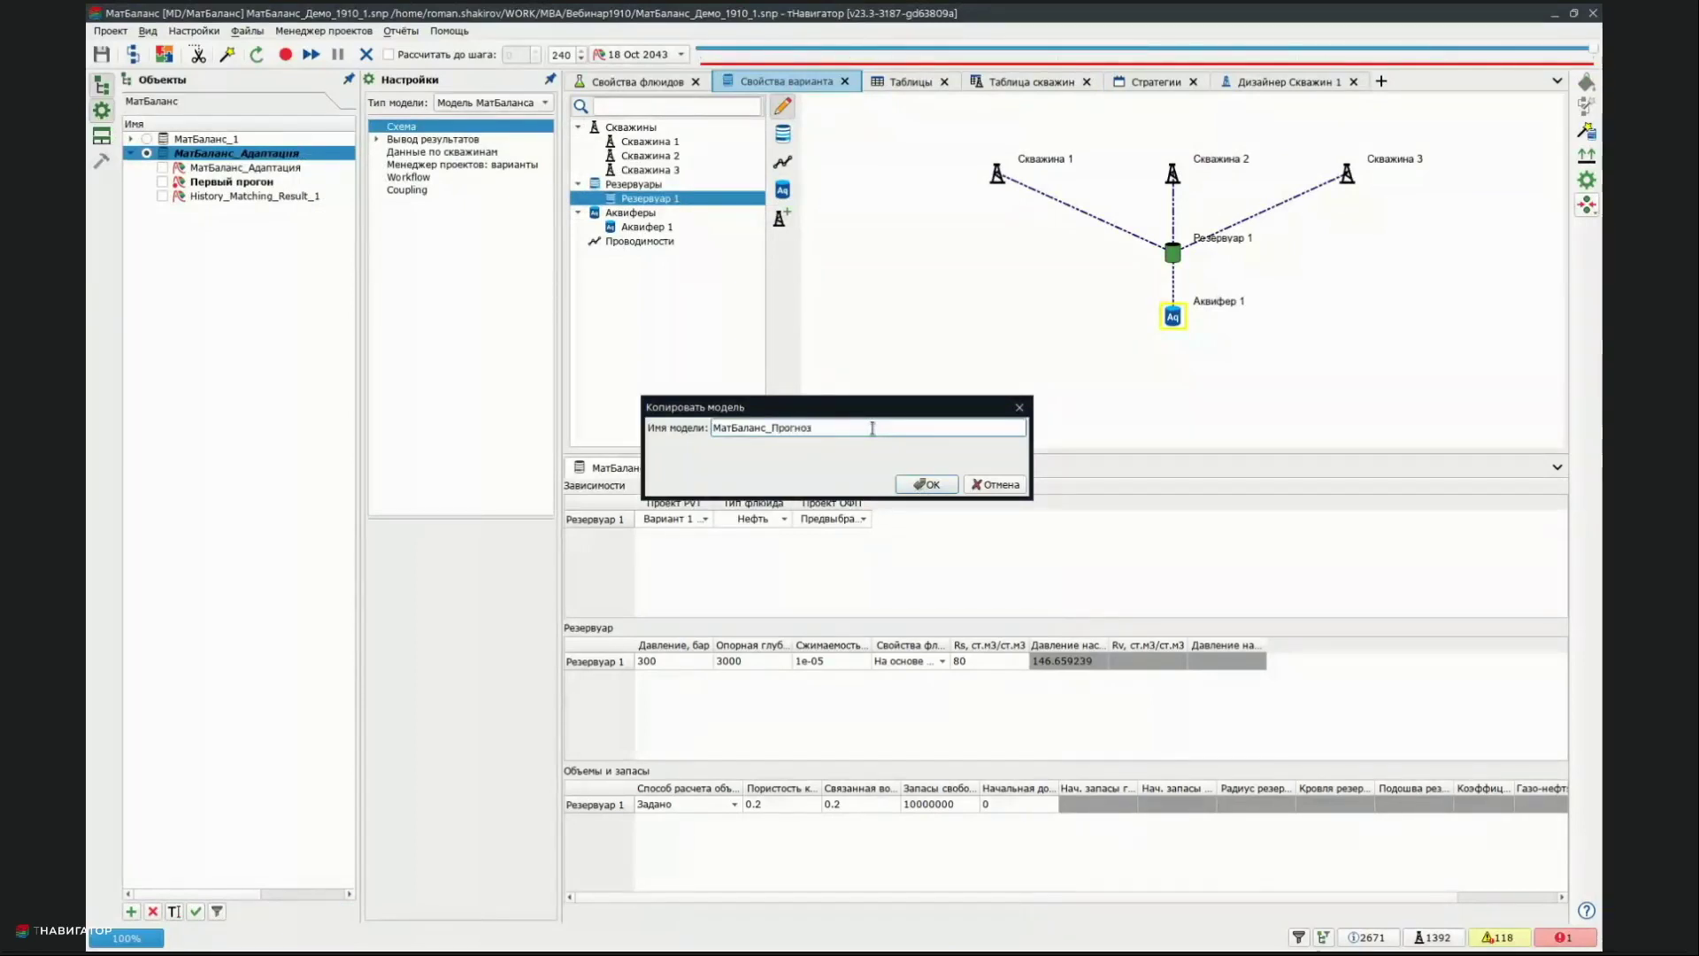
key("Return")
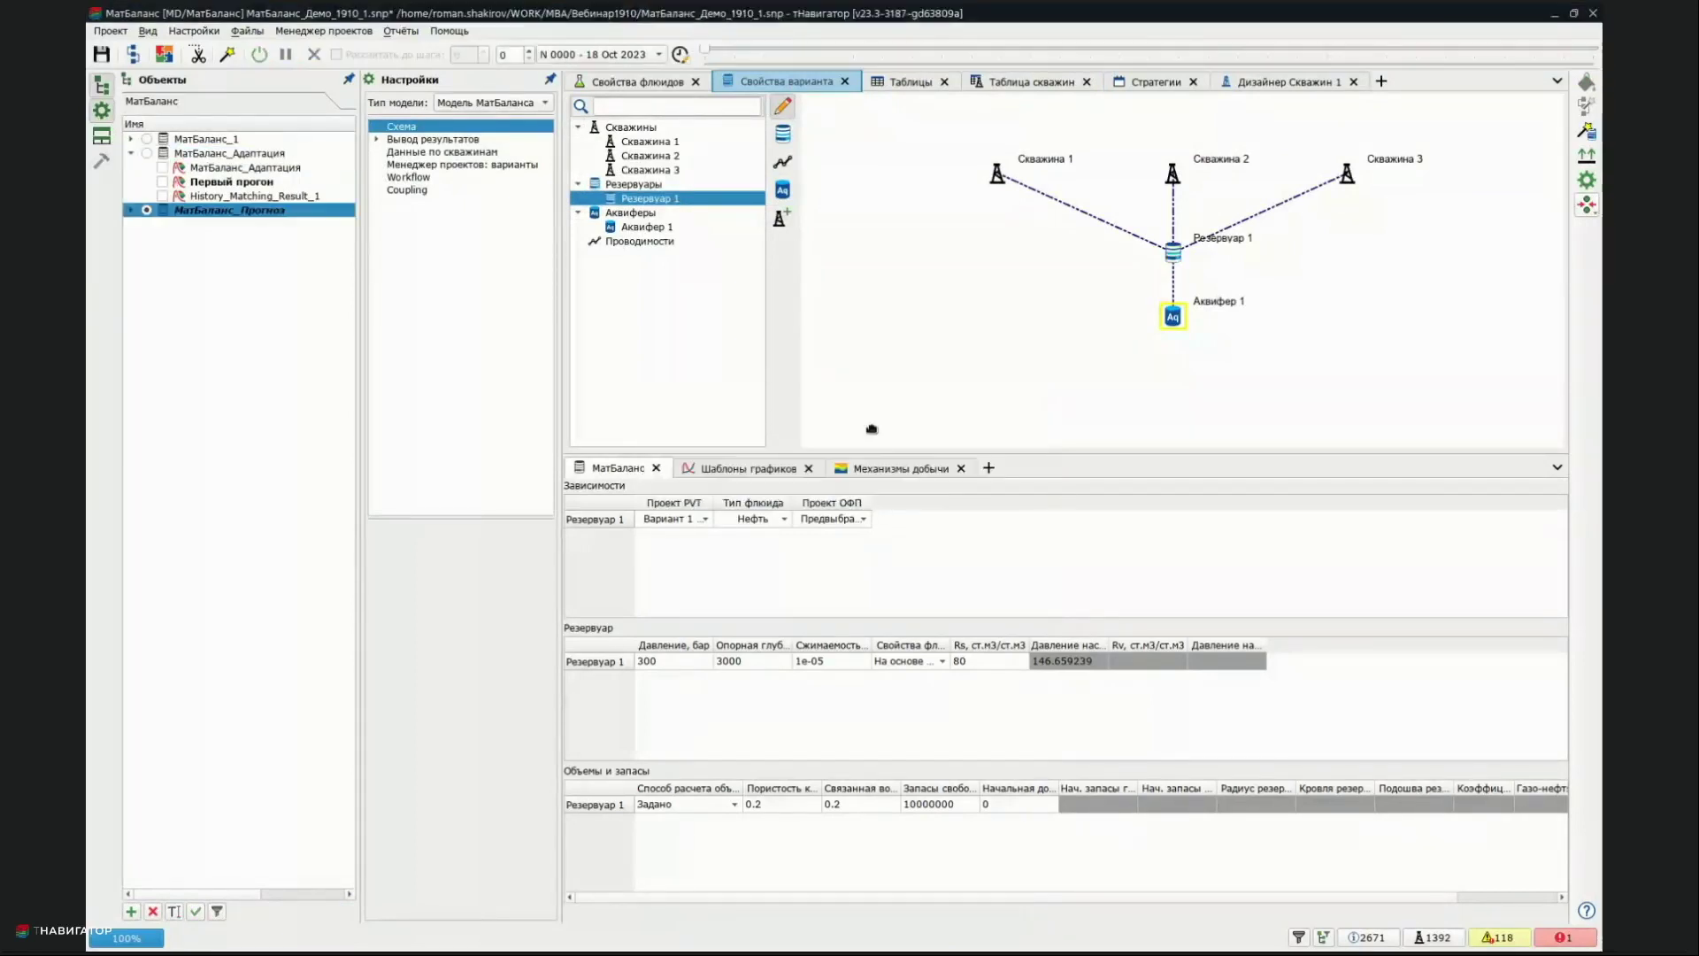
Add the МатБаланс_Прогноз strategy to the well data of the МатБаланс_Прогноз model and save the project
left_click(130, 209)
left_click(449, 154)
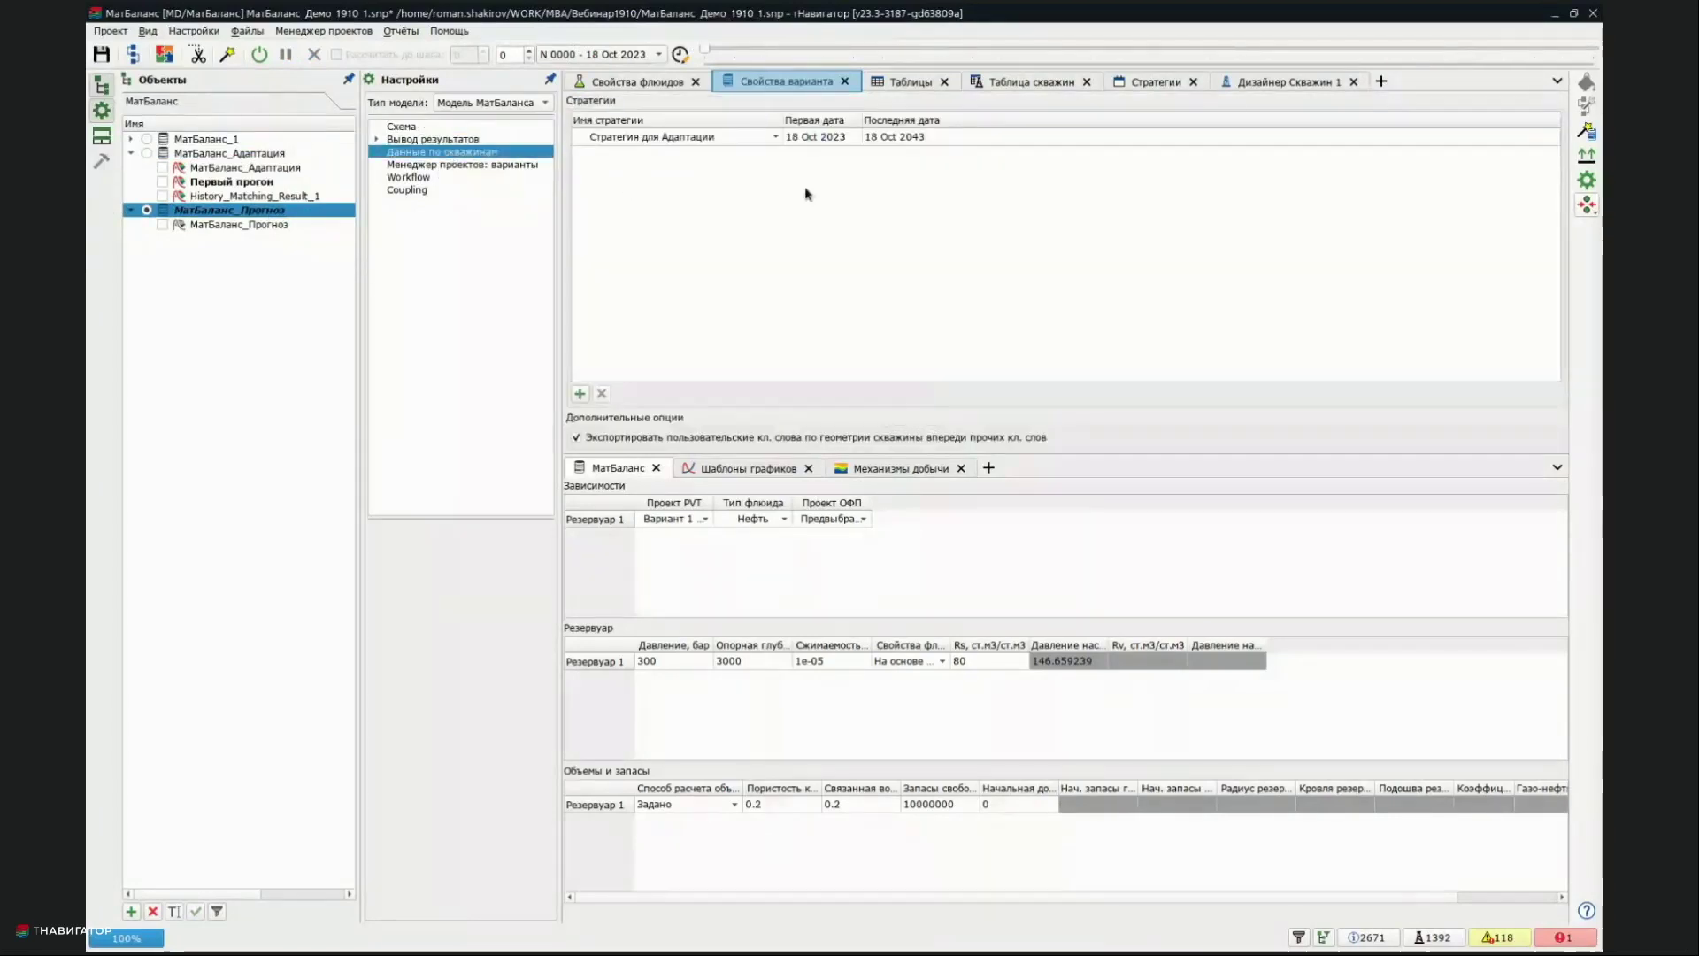
left_click(581, 394)
left_click(635, 375)
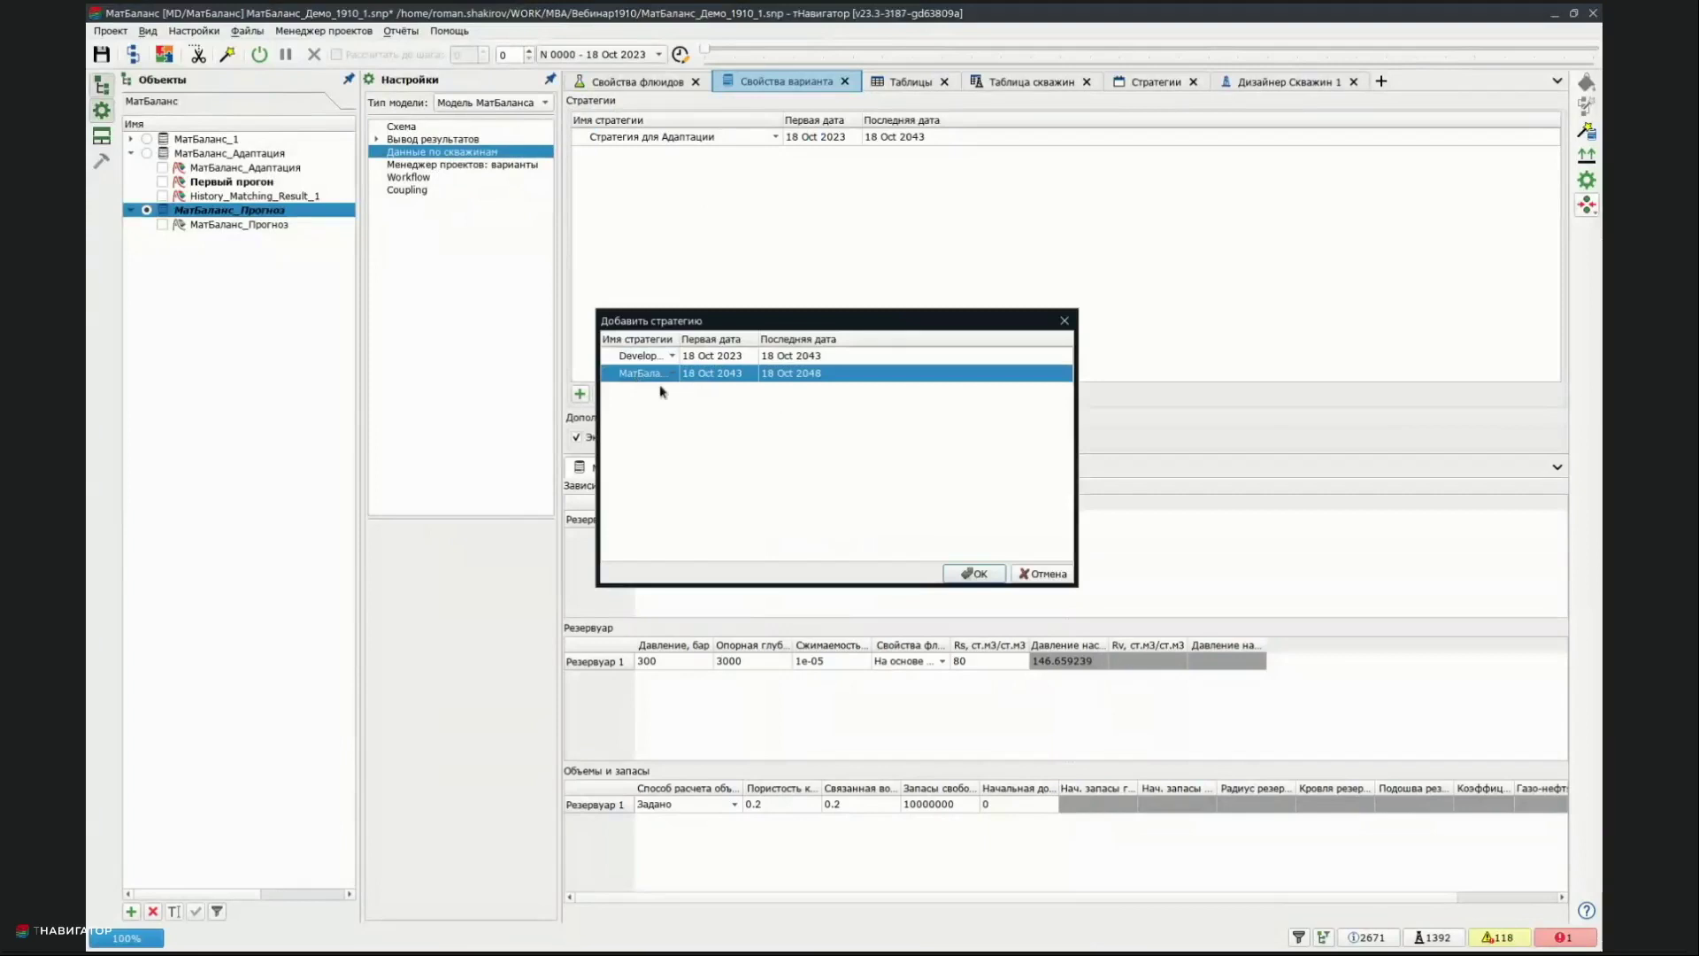
double_click(681, 340)
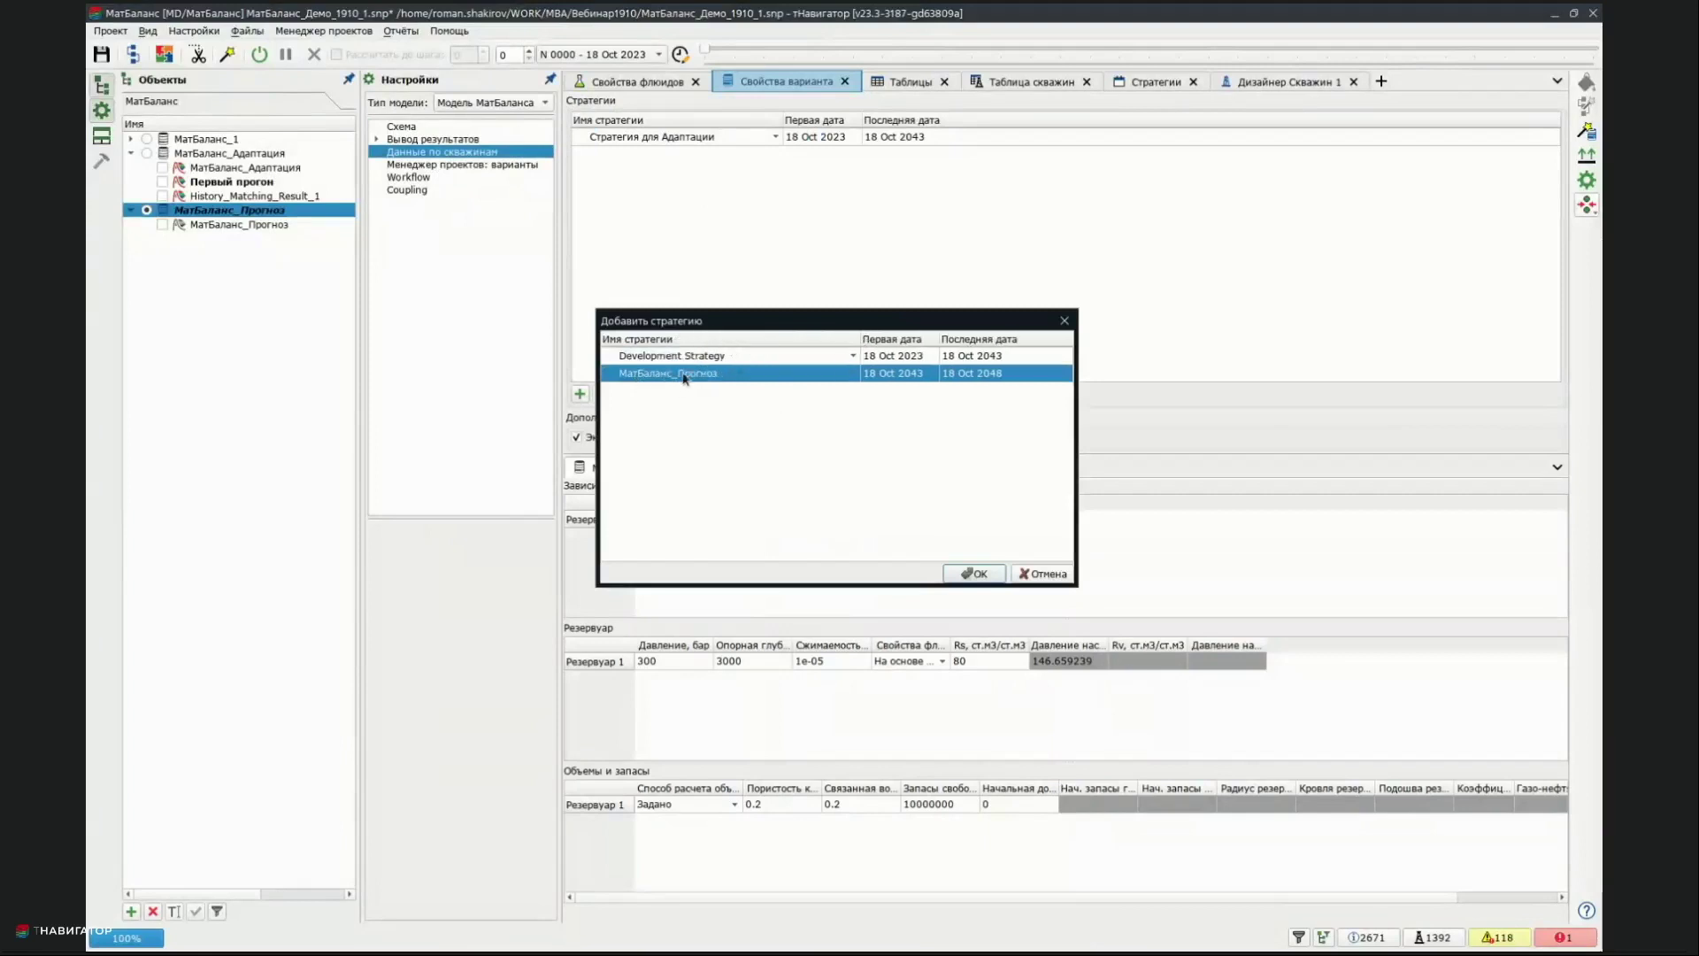
left_click(975, 573)
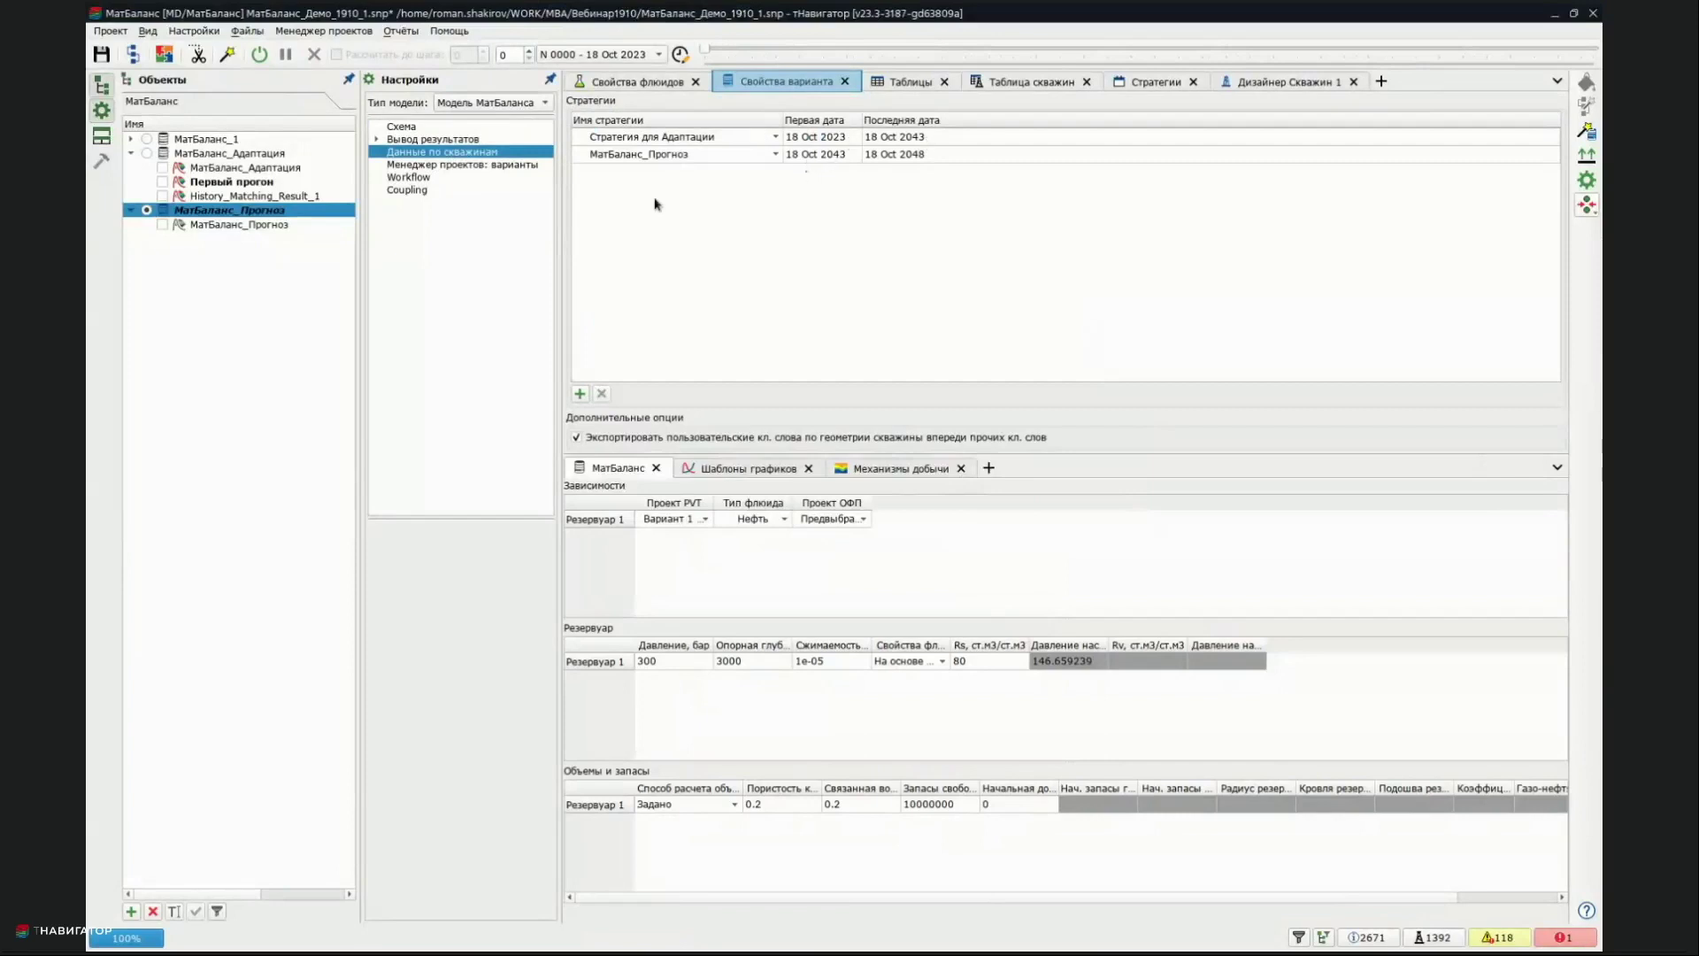
left_click(100, 54)
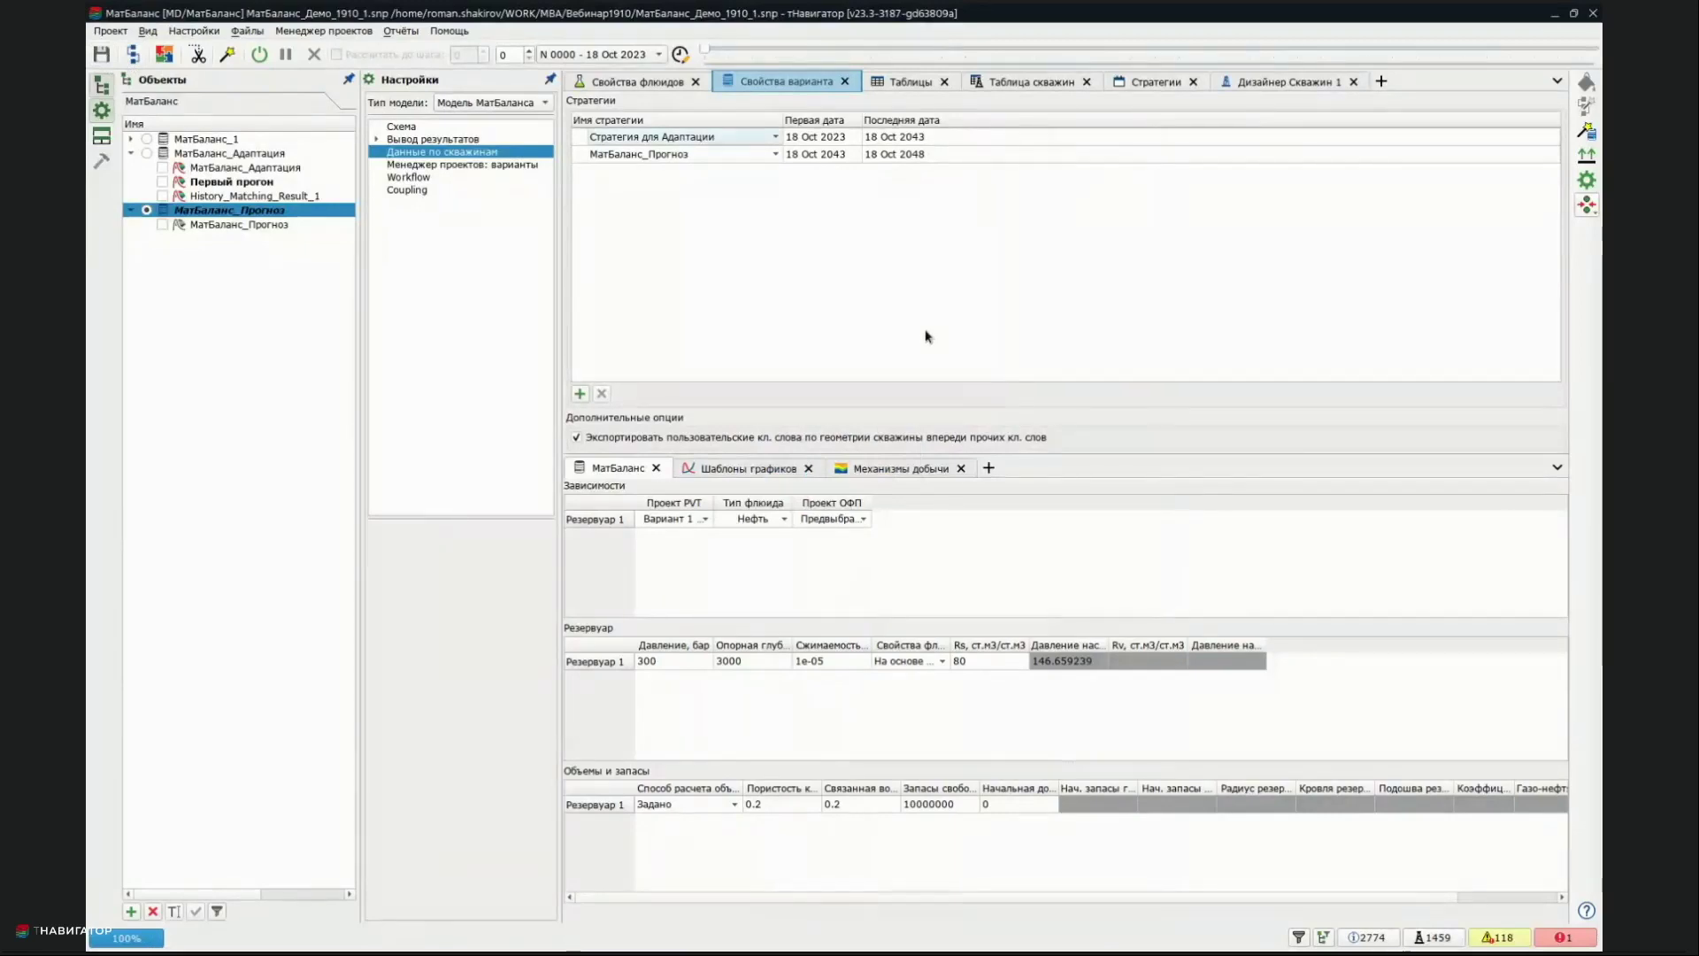
Examine the МатБаланс rules available for the 18 Oct 2043 step, including Поправка на давление скважины, and review the forecast well connection table
left_click(1150, 82)
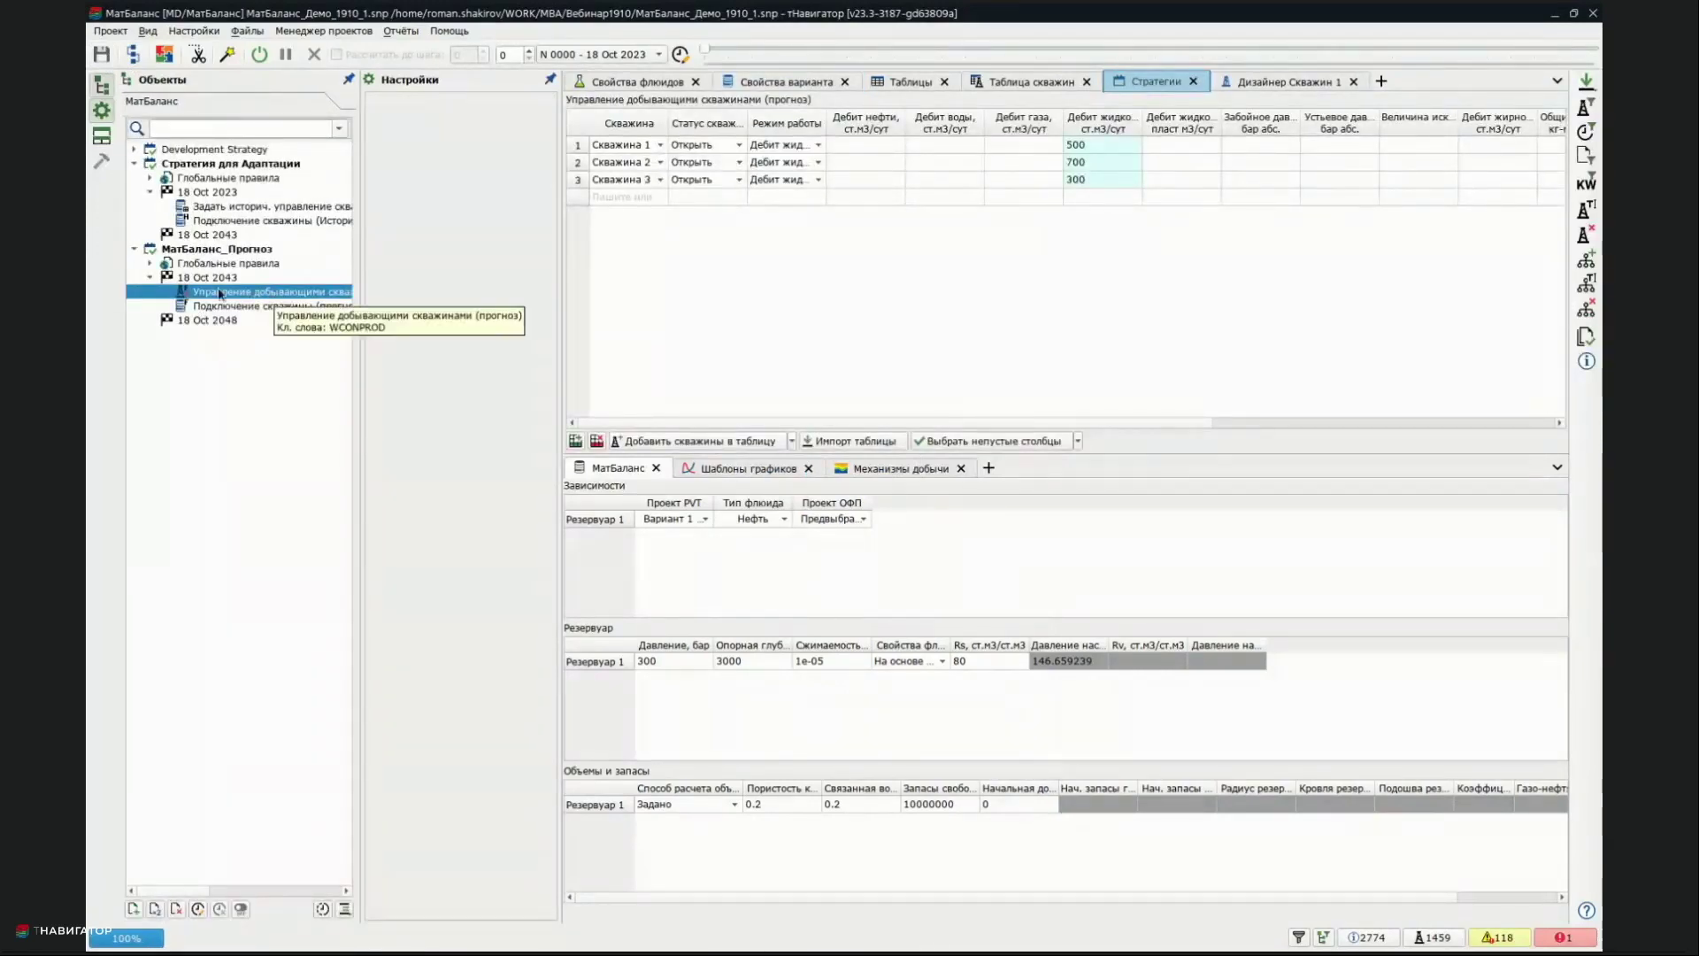
left_click(133, 908)
scroll(869, 469, "up", 10)
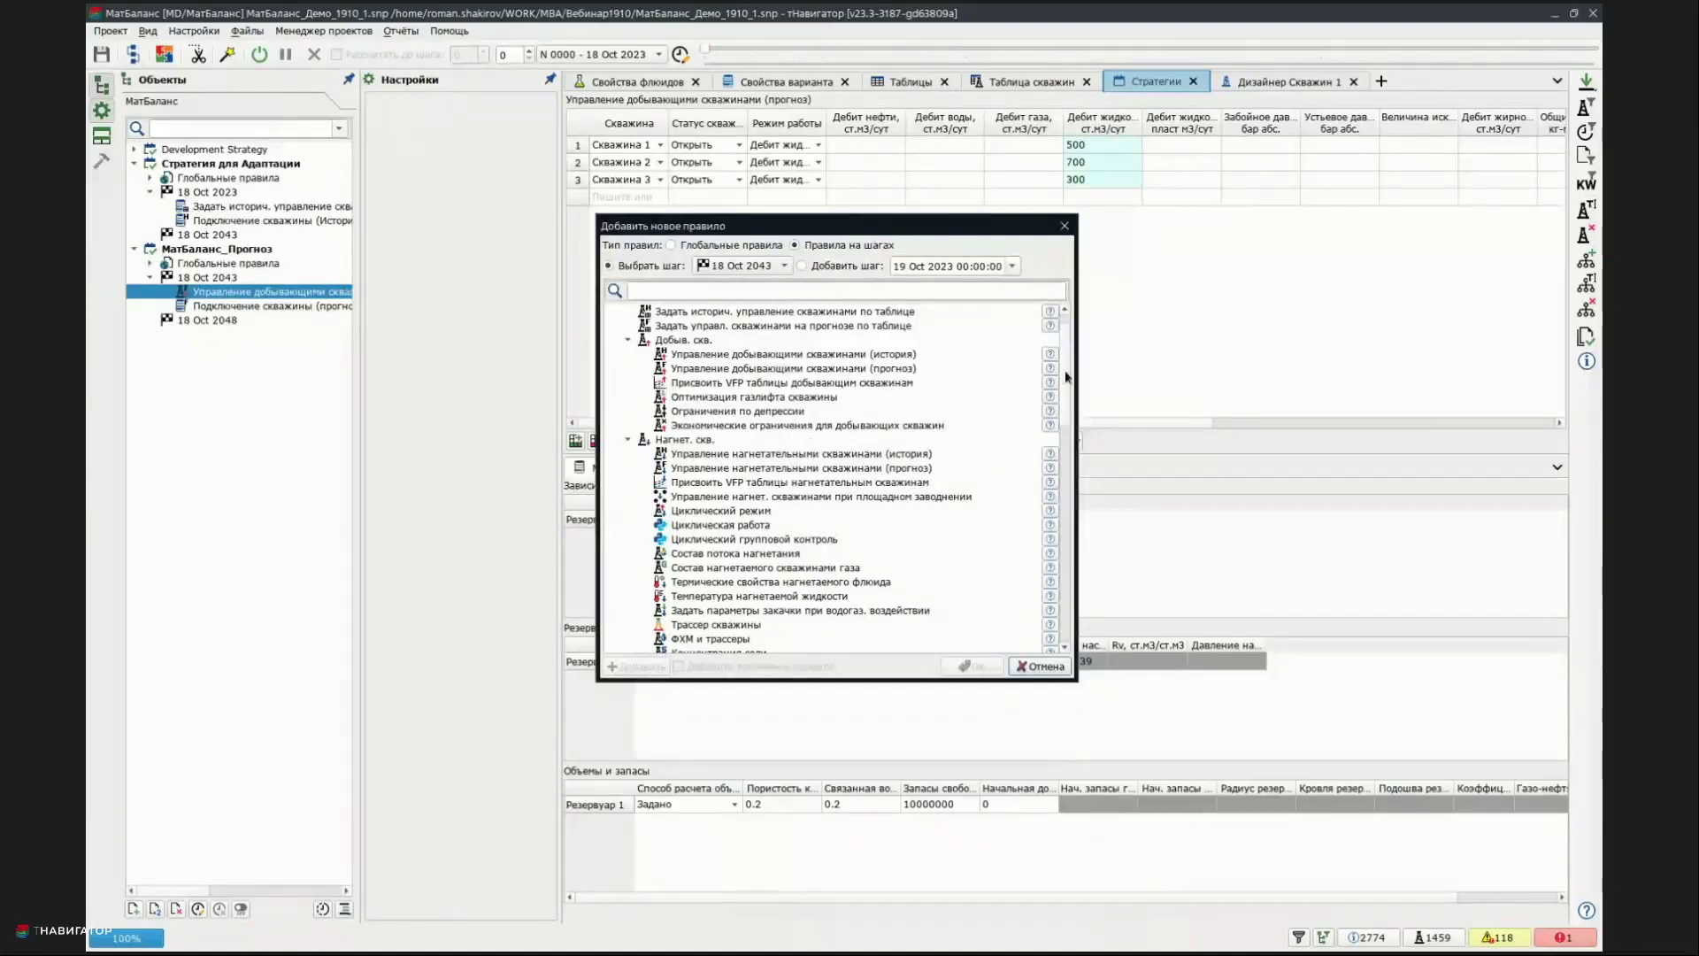
scroll(1062, 376, "up", 1)
left_click_drag(1067, 352, 1054, 650)
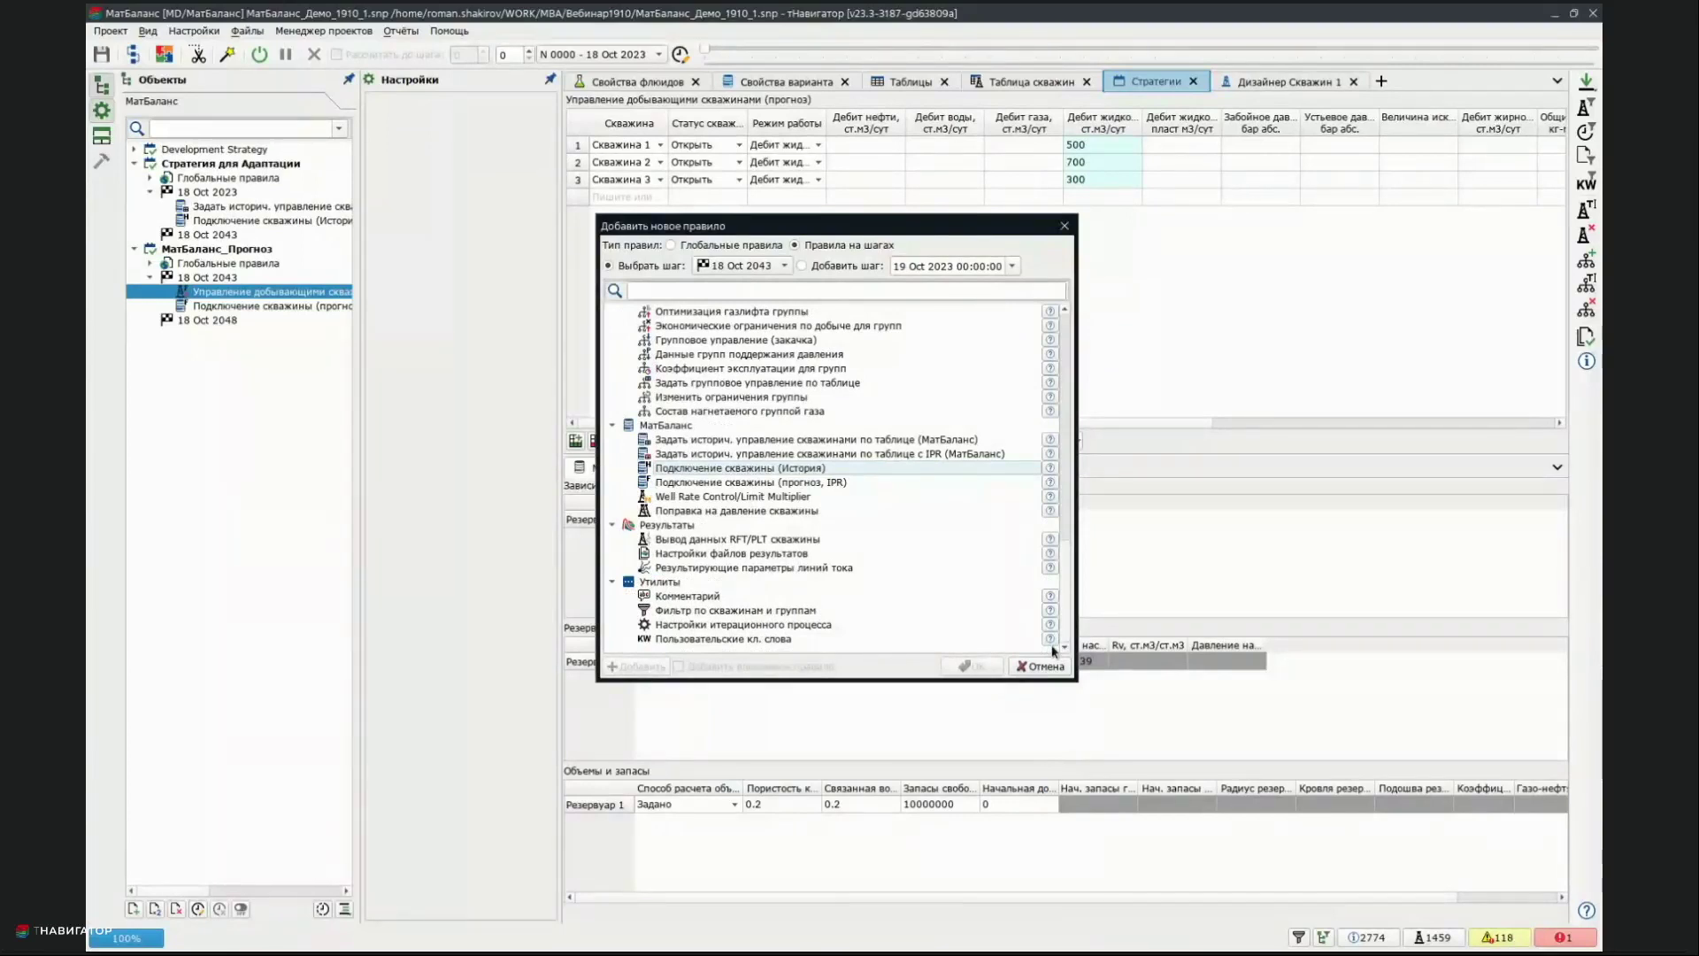
left_click(730, 511)
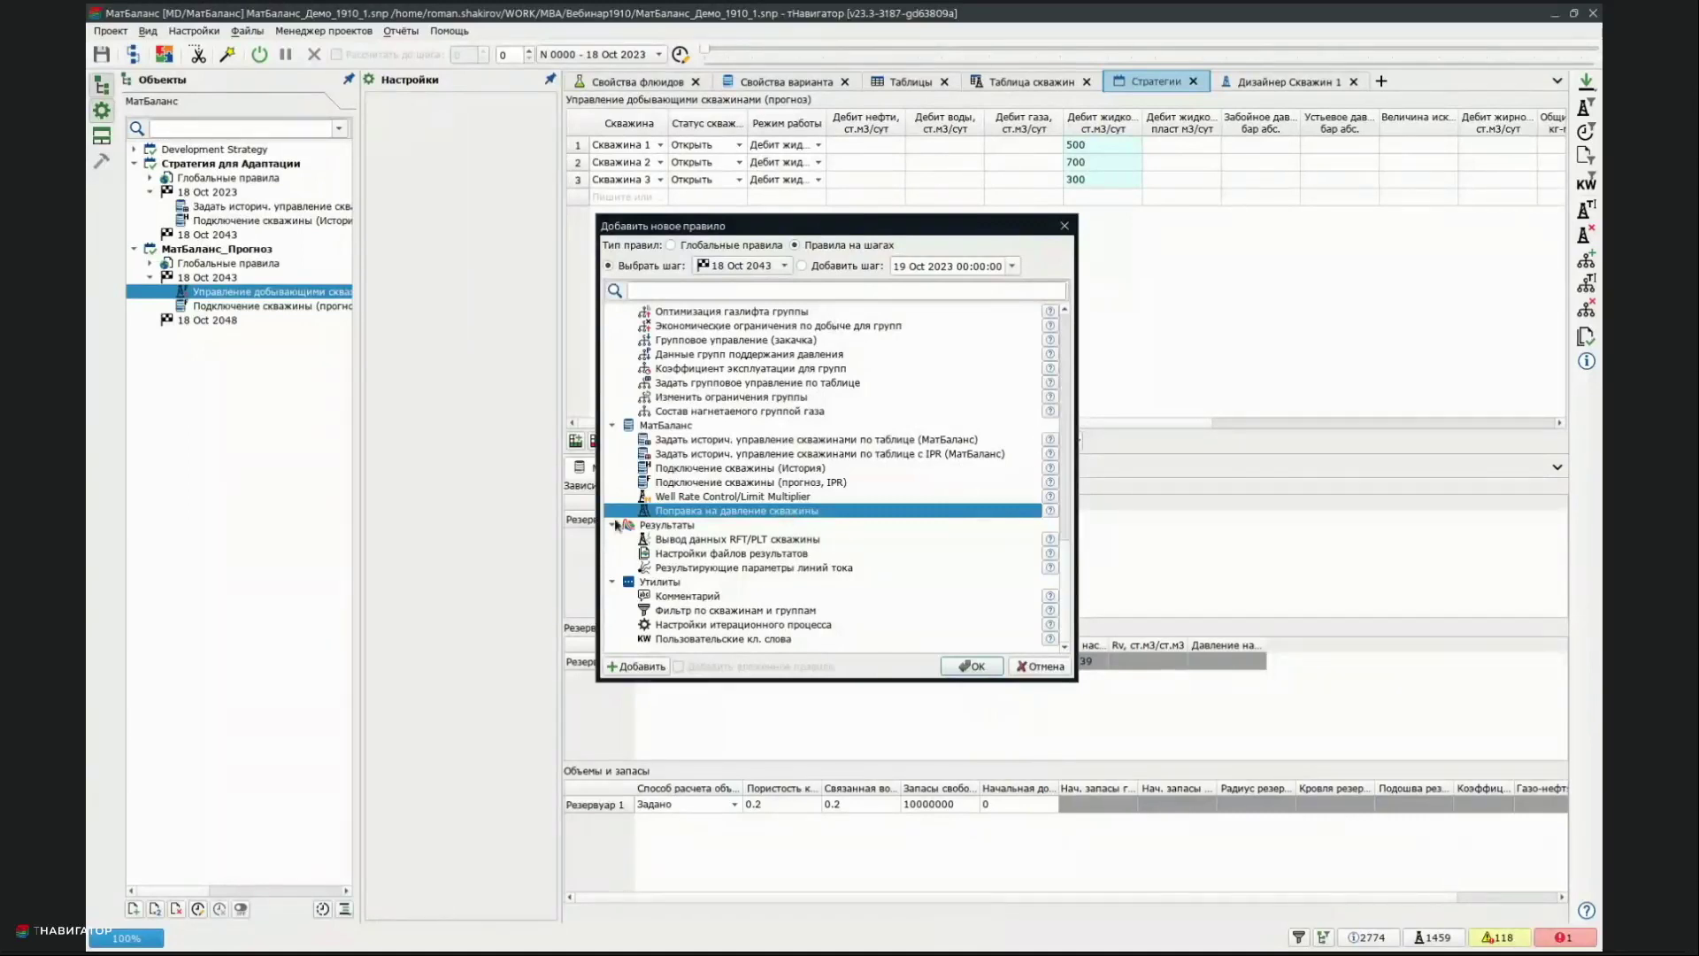
left_click(1041, 665)
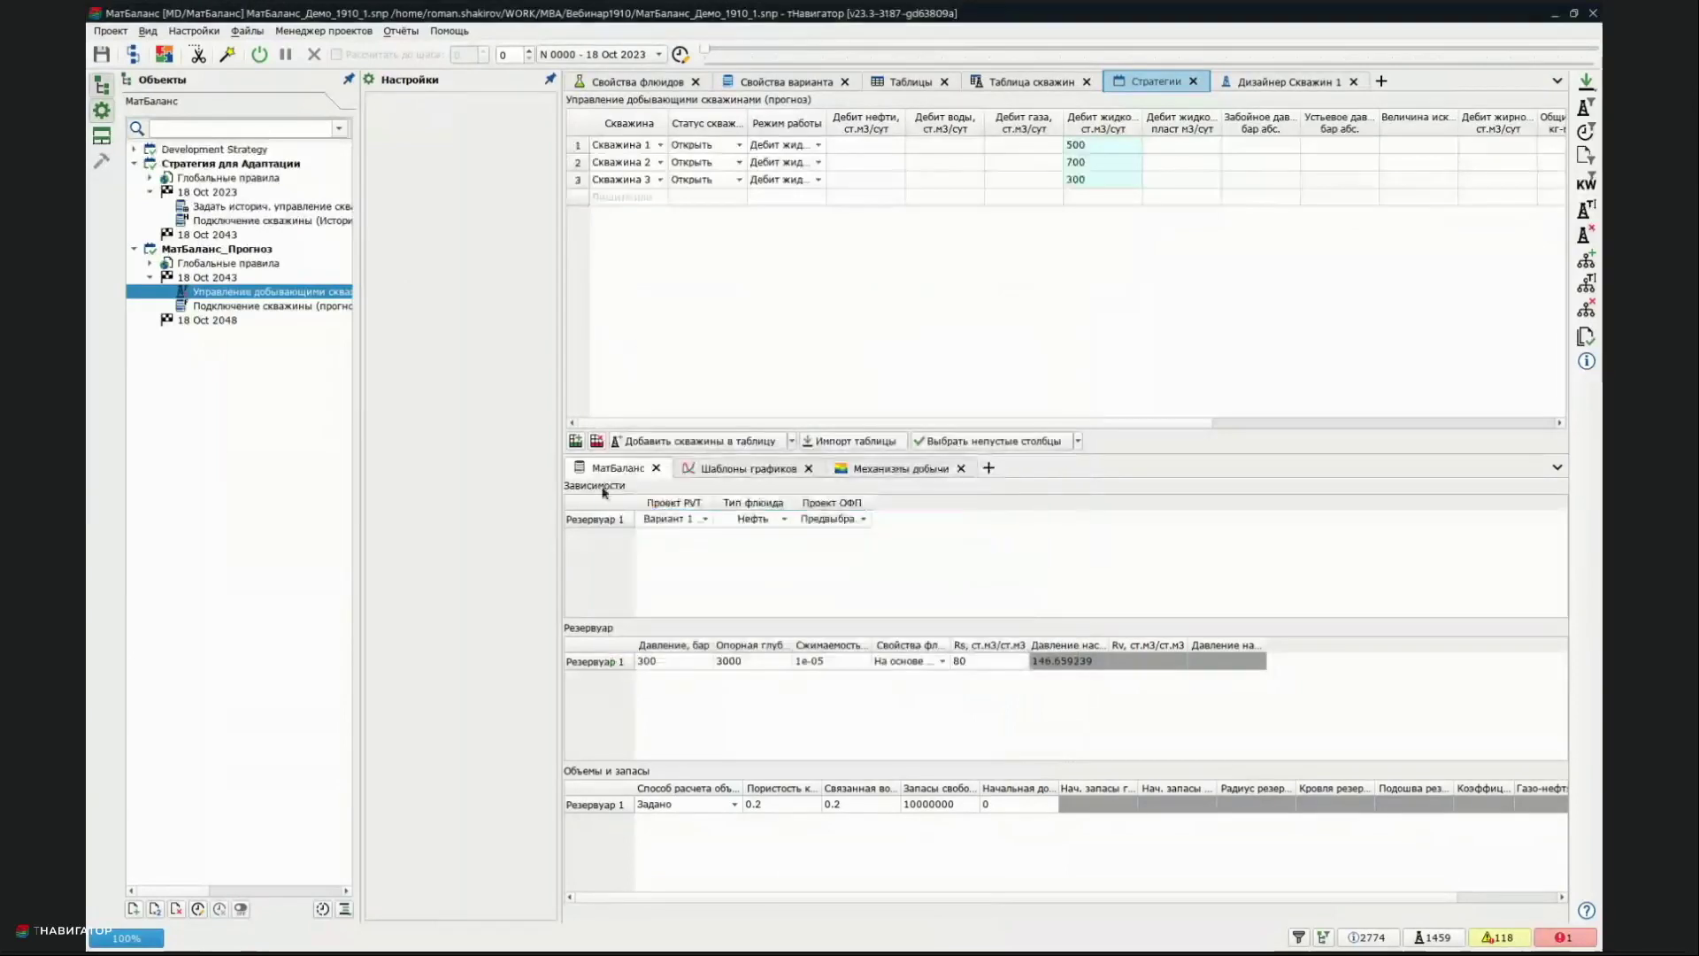
left_click(321, 306)
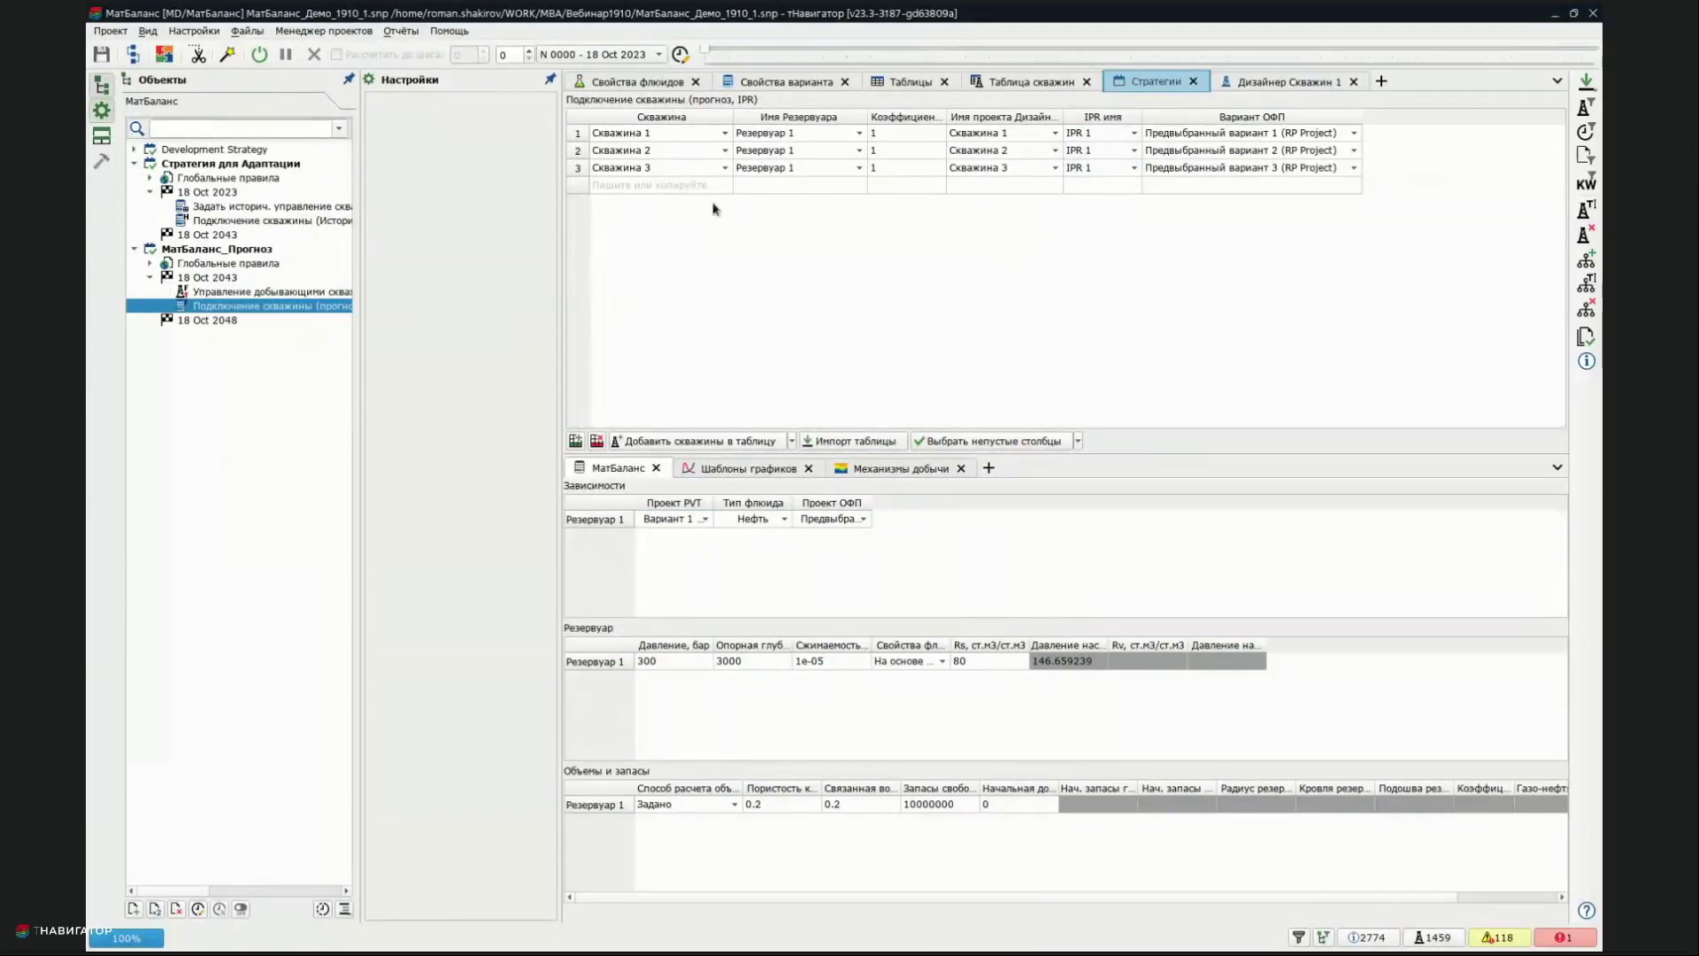
Run the МатБаланс_Прогноз model calculation, replacing its existing result instead of creating a new one
left_click(810, 84)
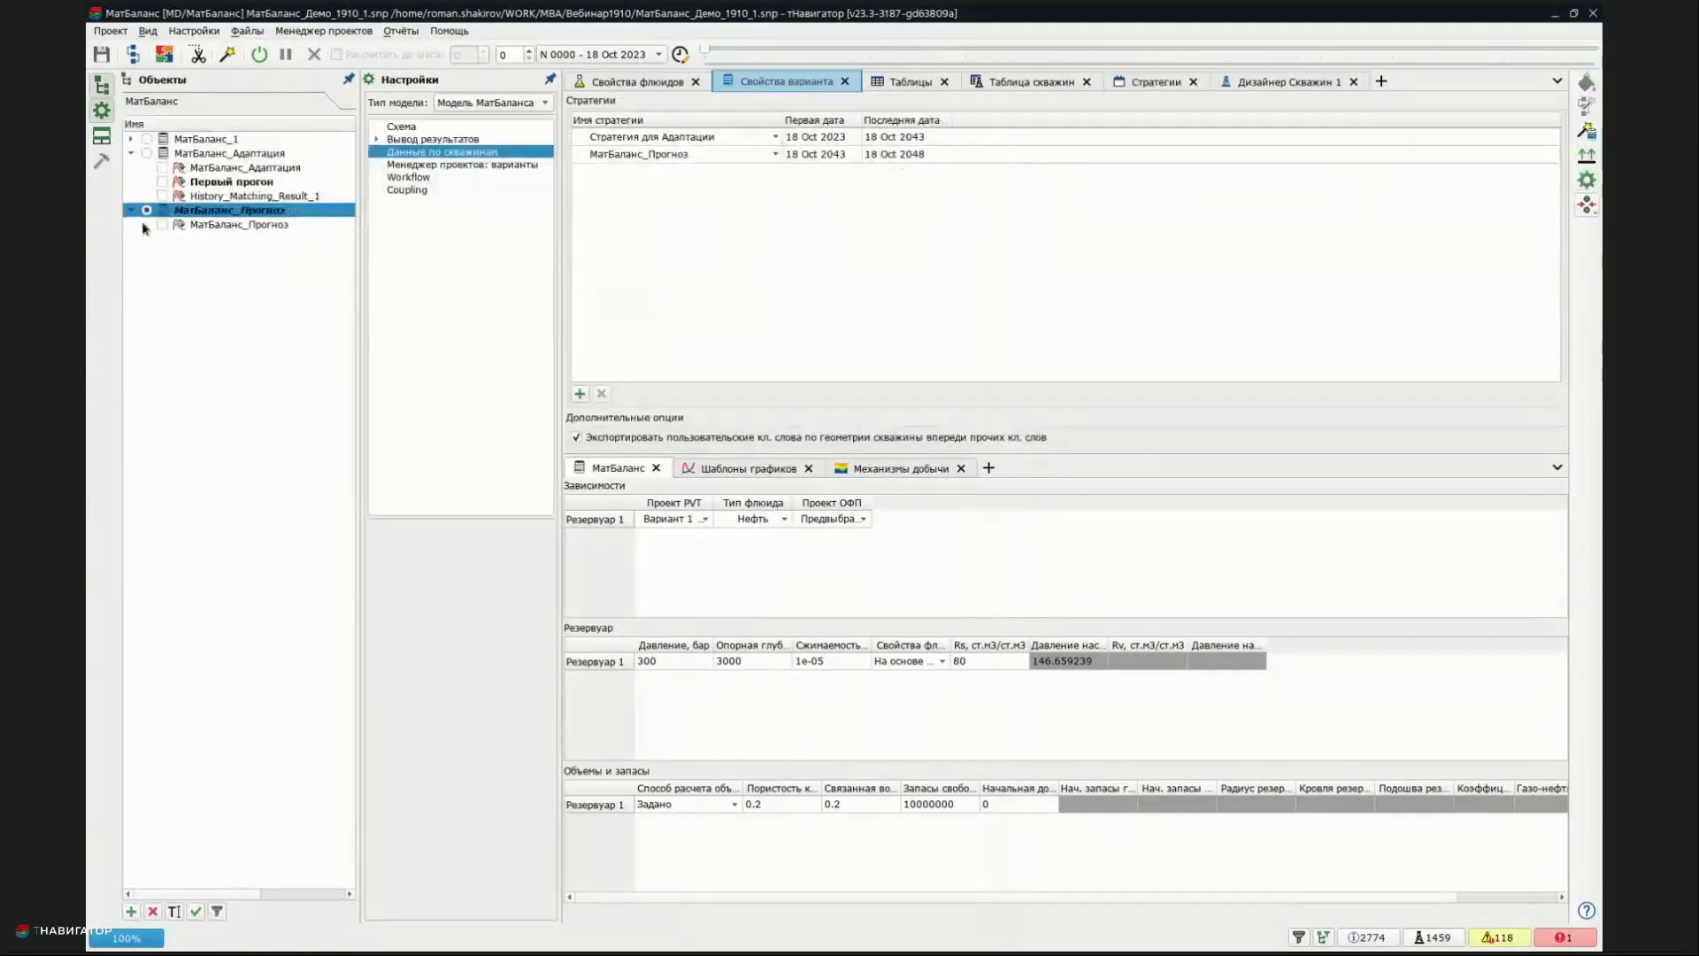
left_click(259, 54)
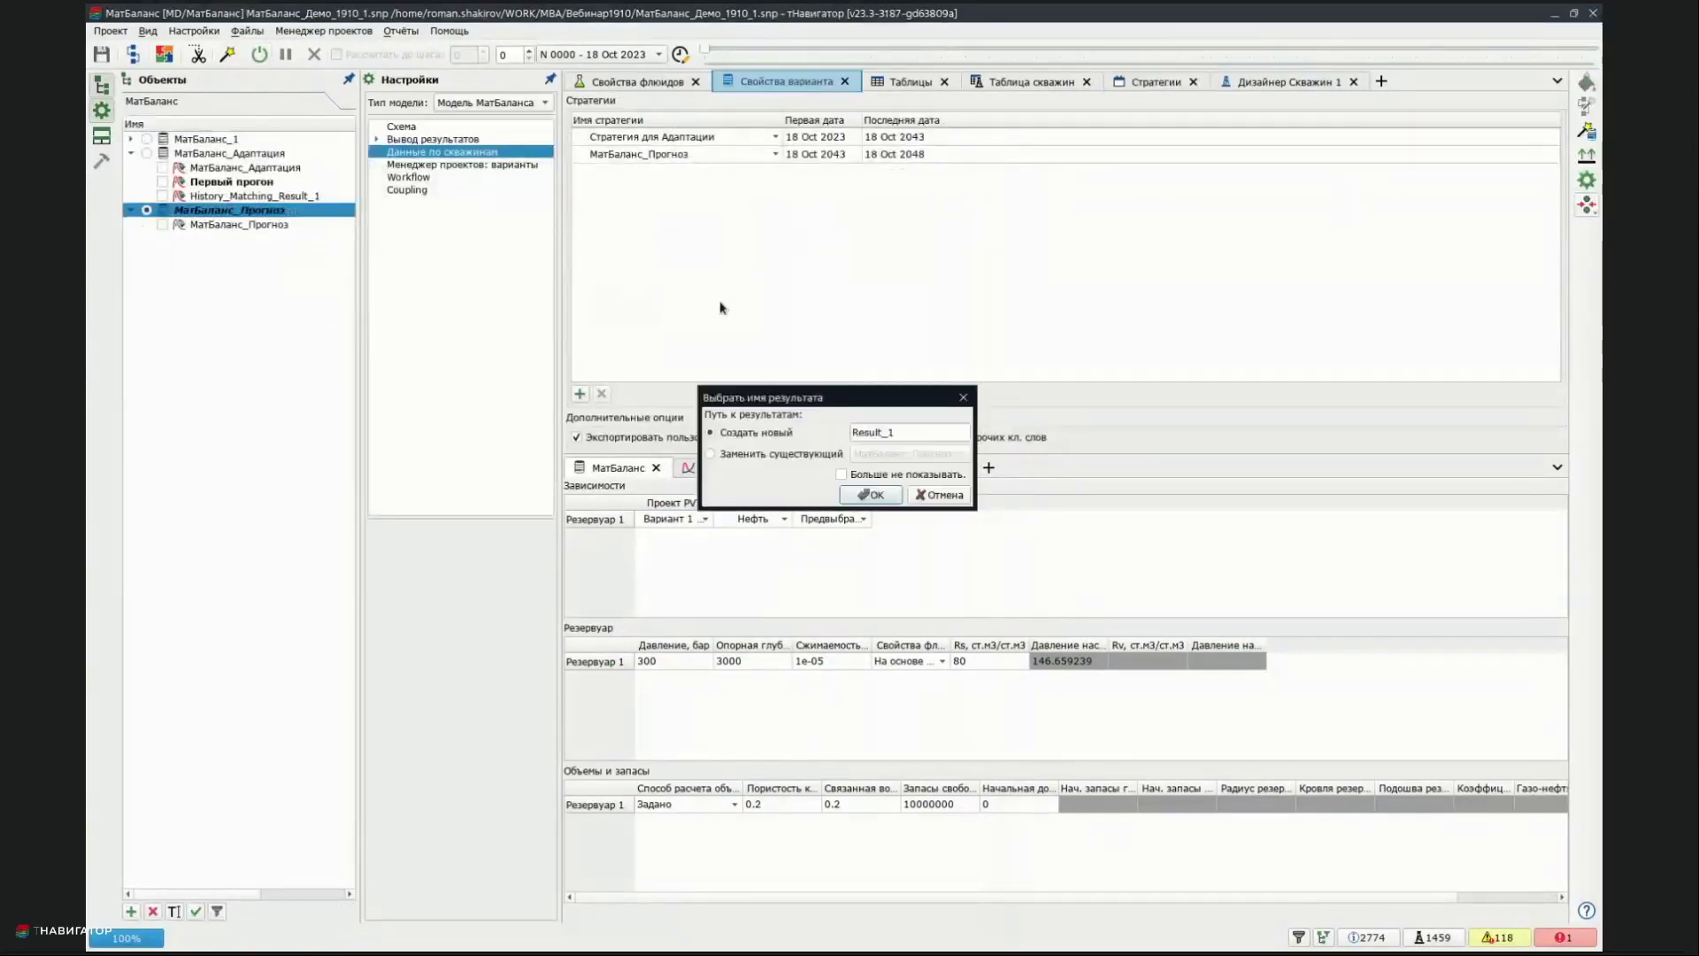
left_click(821, 454)
left_click(870, 494)
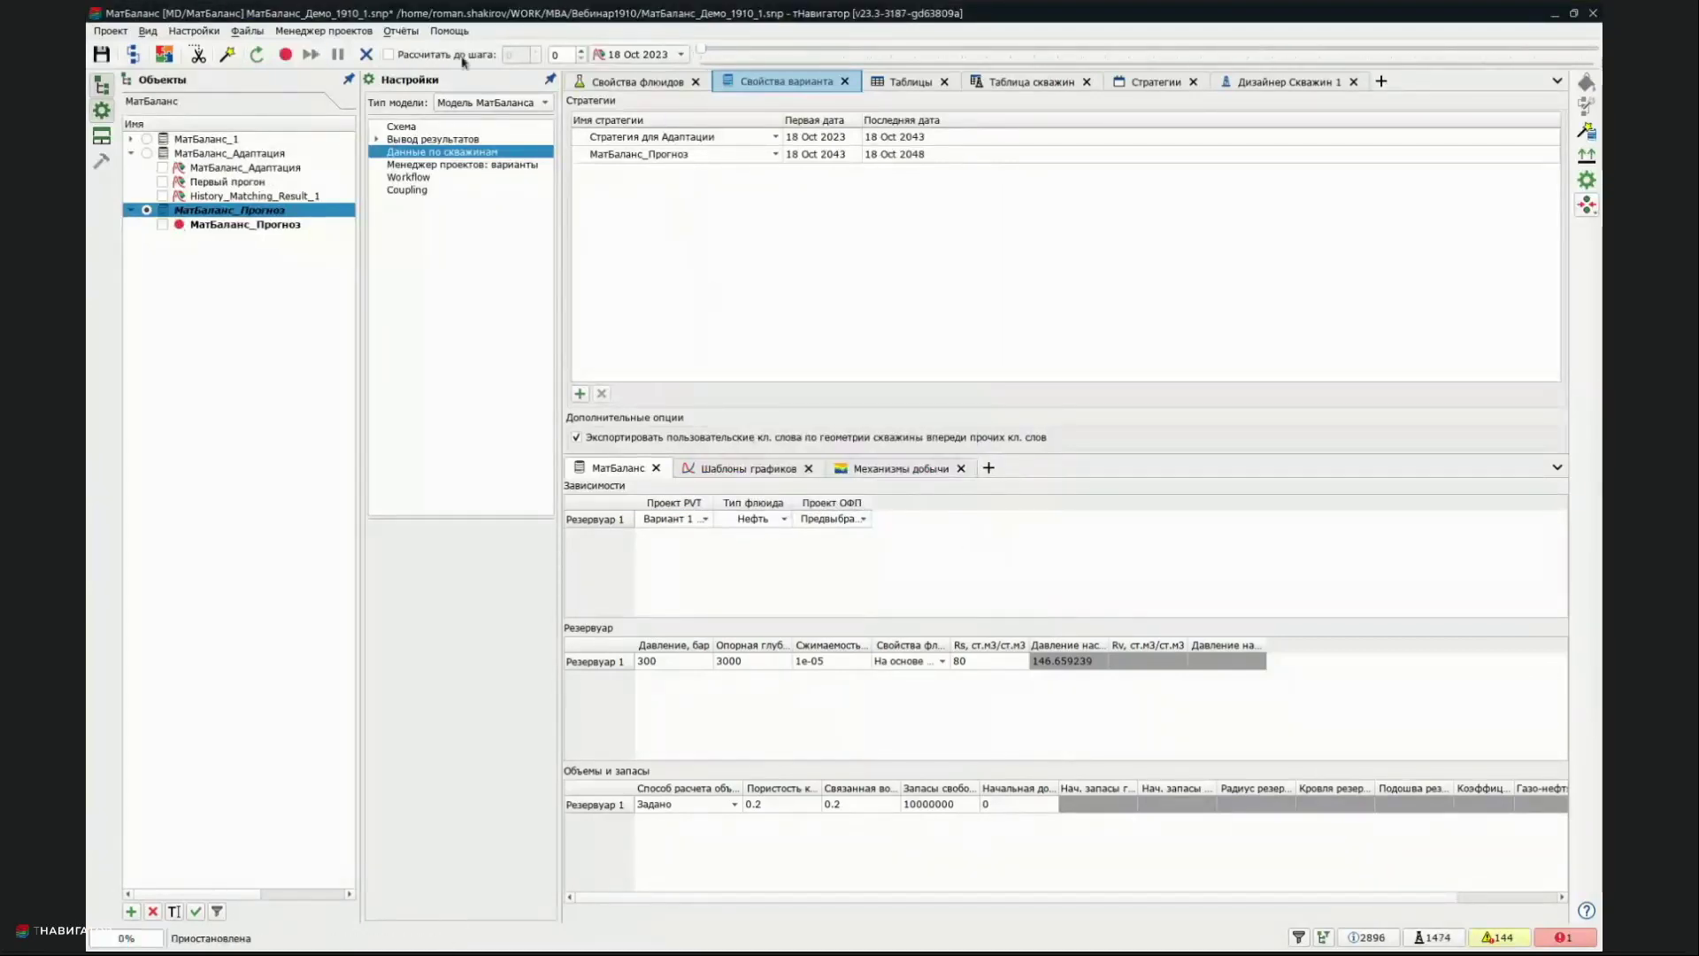
left_click(287, 56)
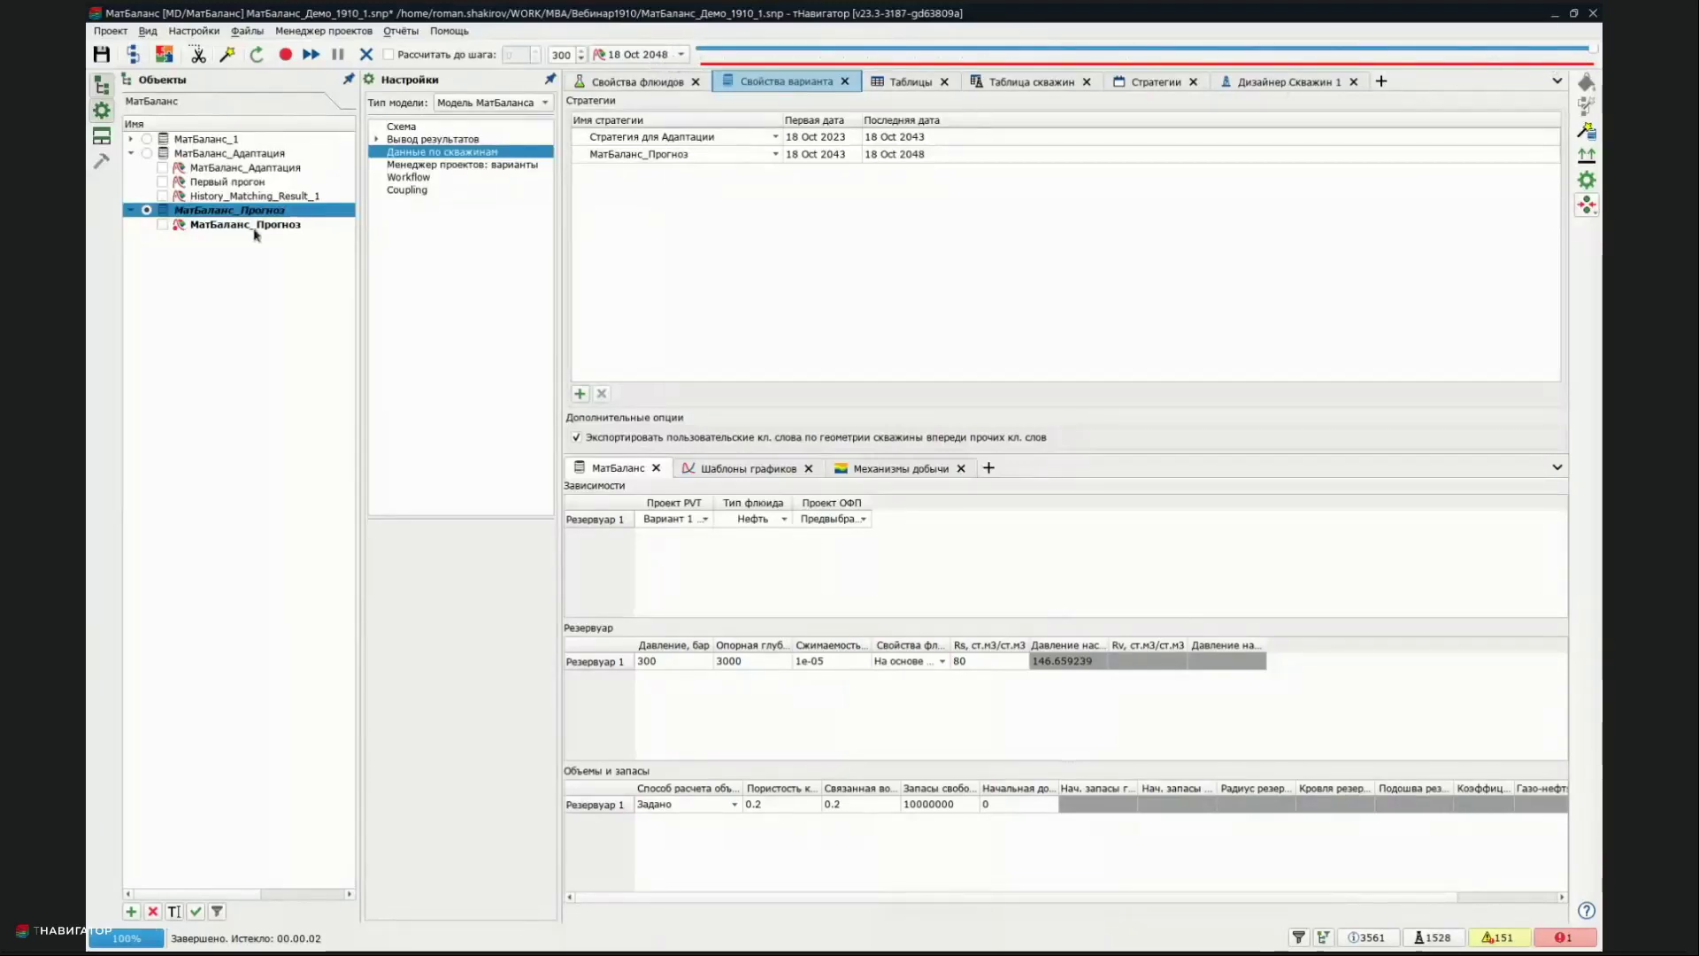
mouse_move(255, 234)
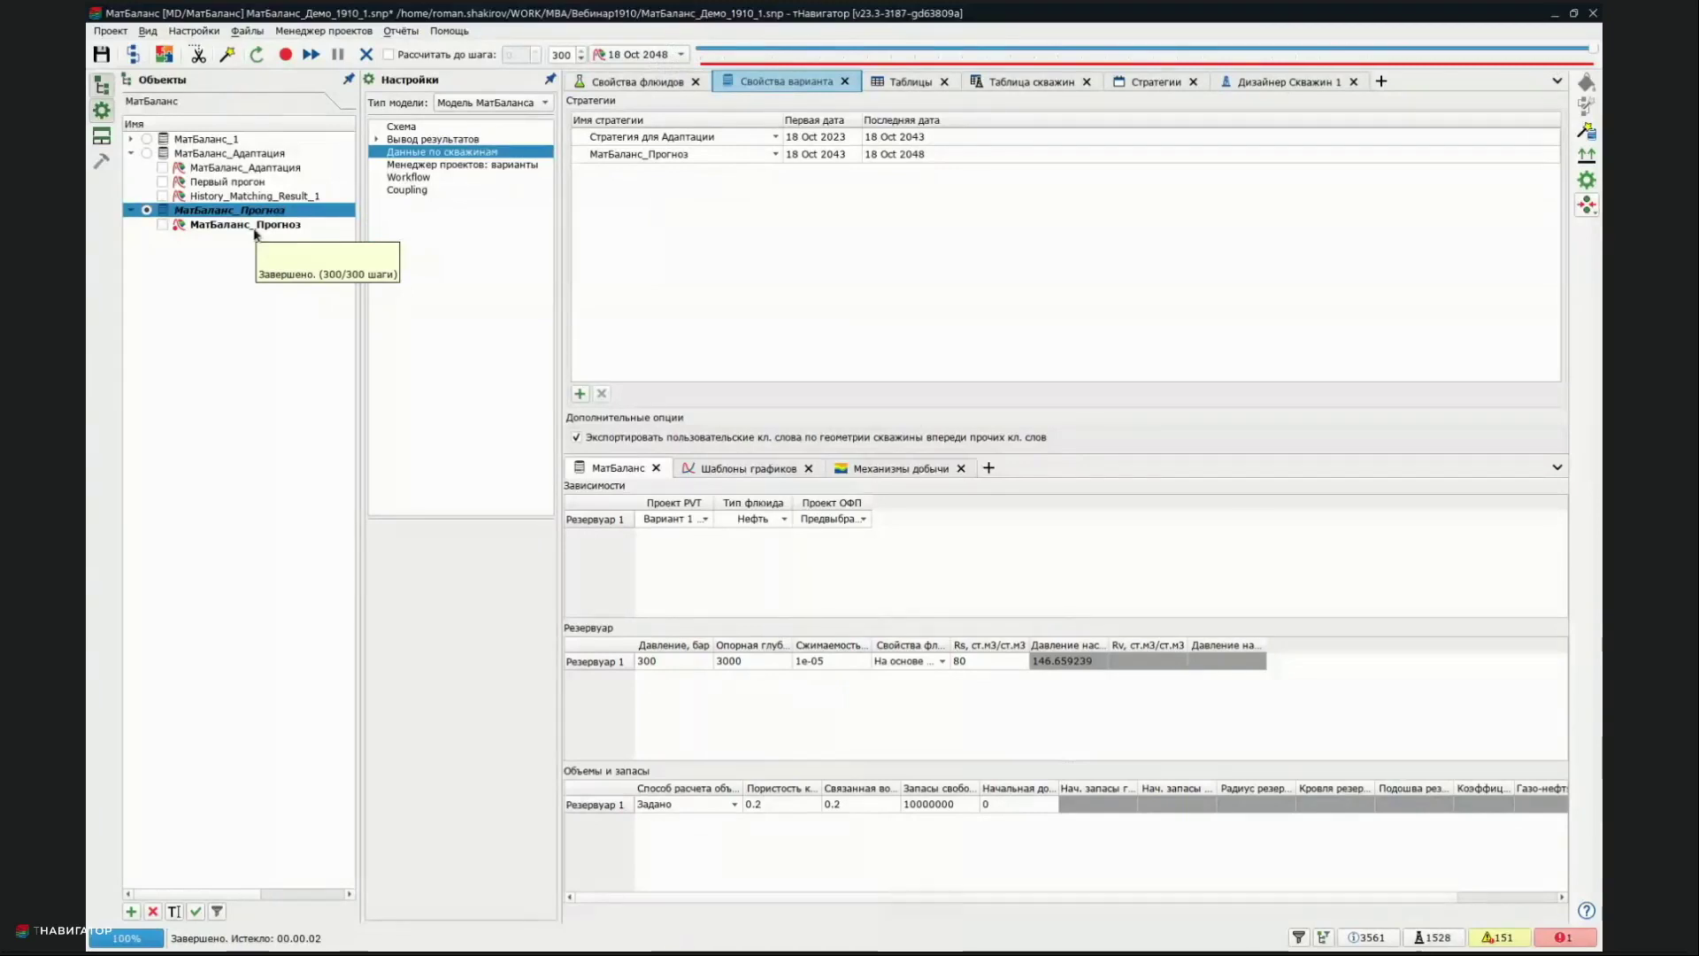
right_click(258, 154)
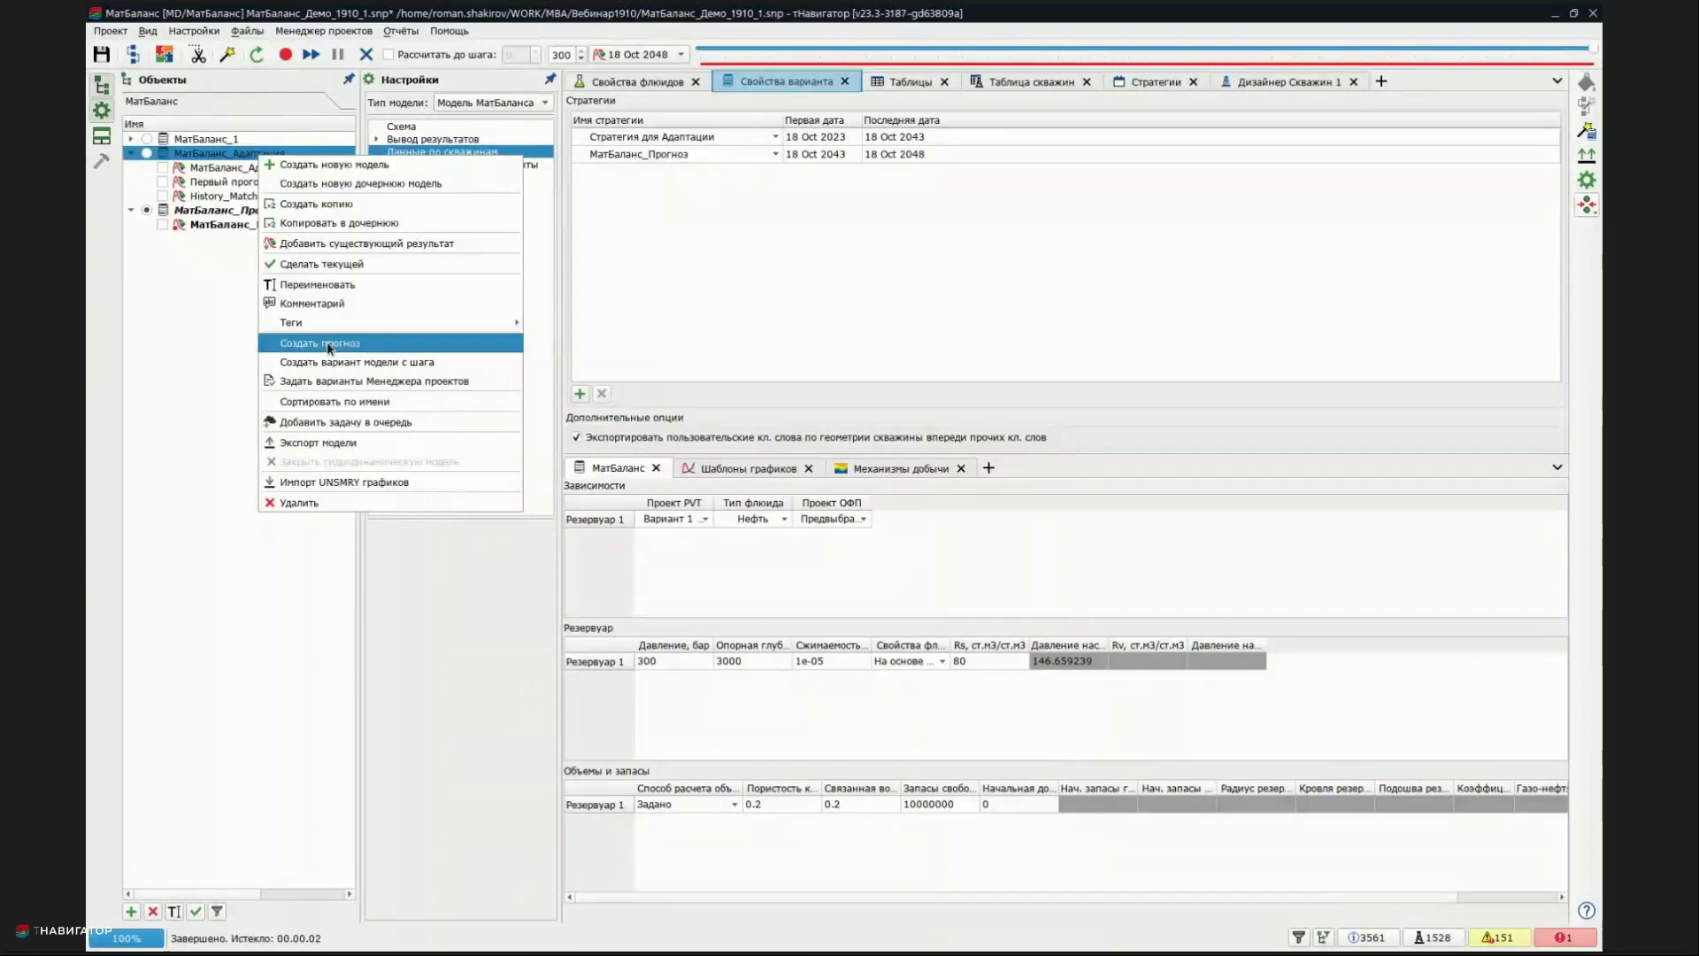
left_click(202, 290)
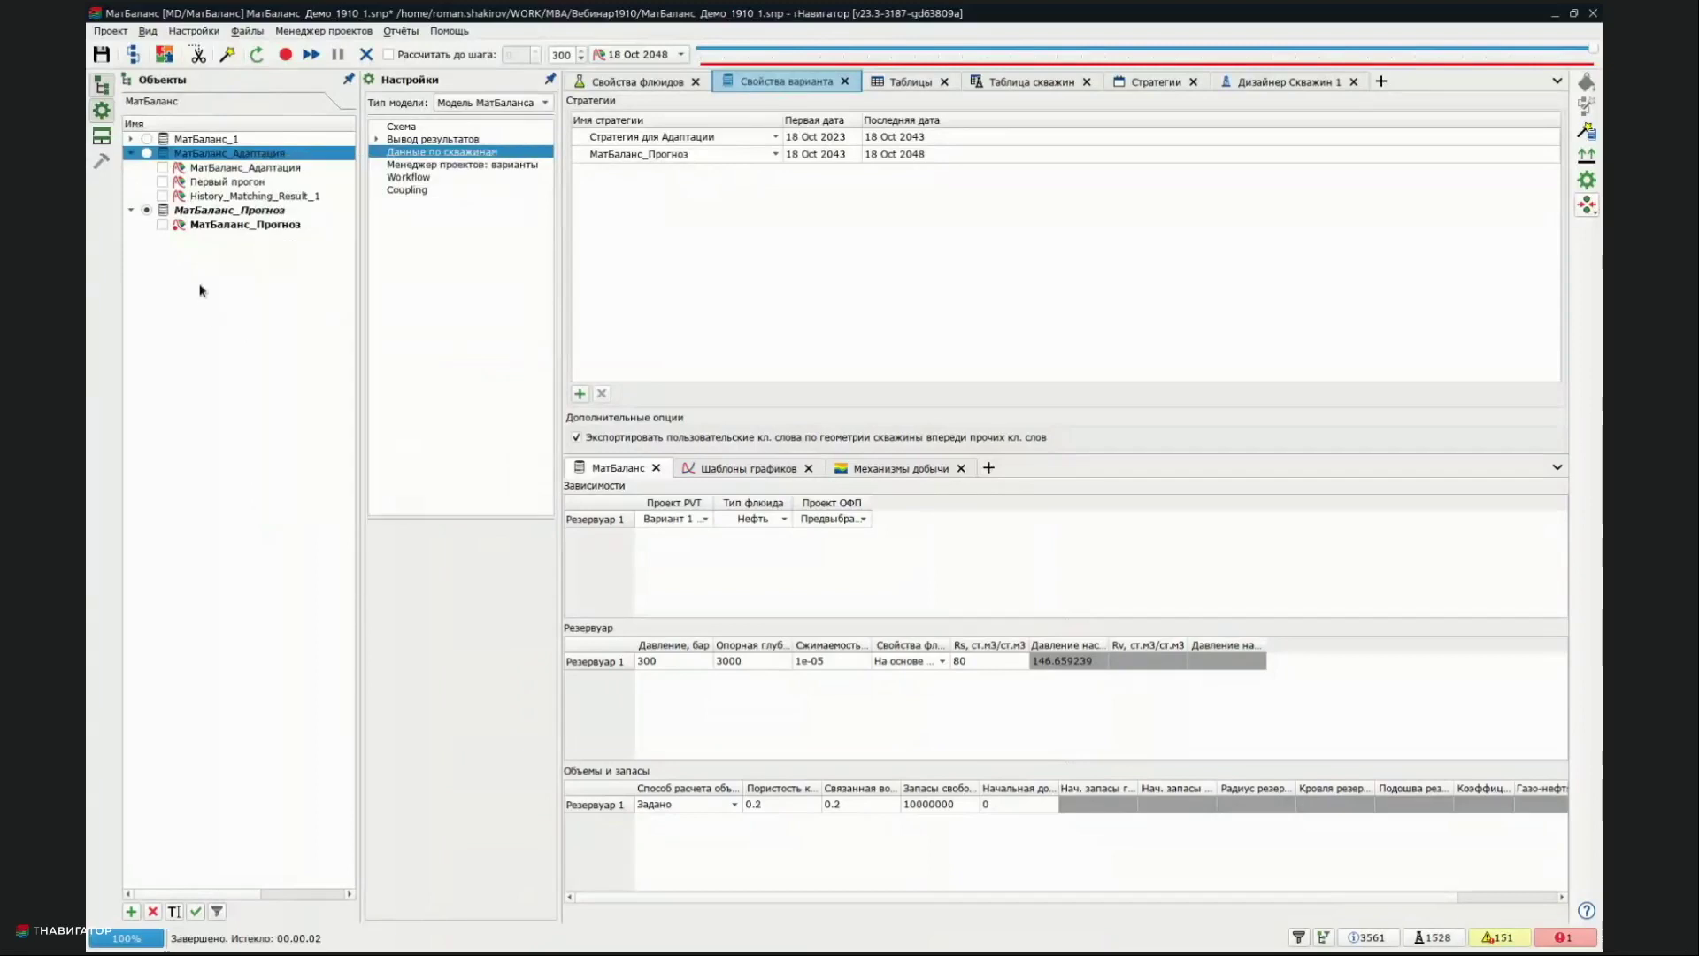
Add the МатБаланс_Прогноз result to the average pressure plot of Резервуар 1 alongside History_Matching_Result_1
left_click(733, 472)
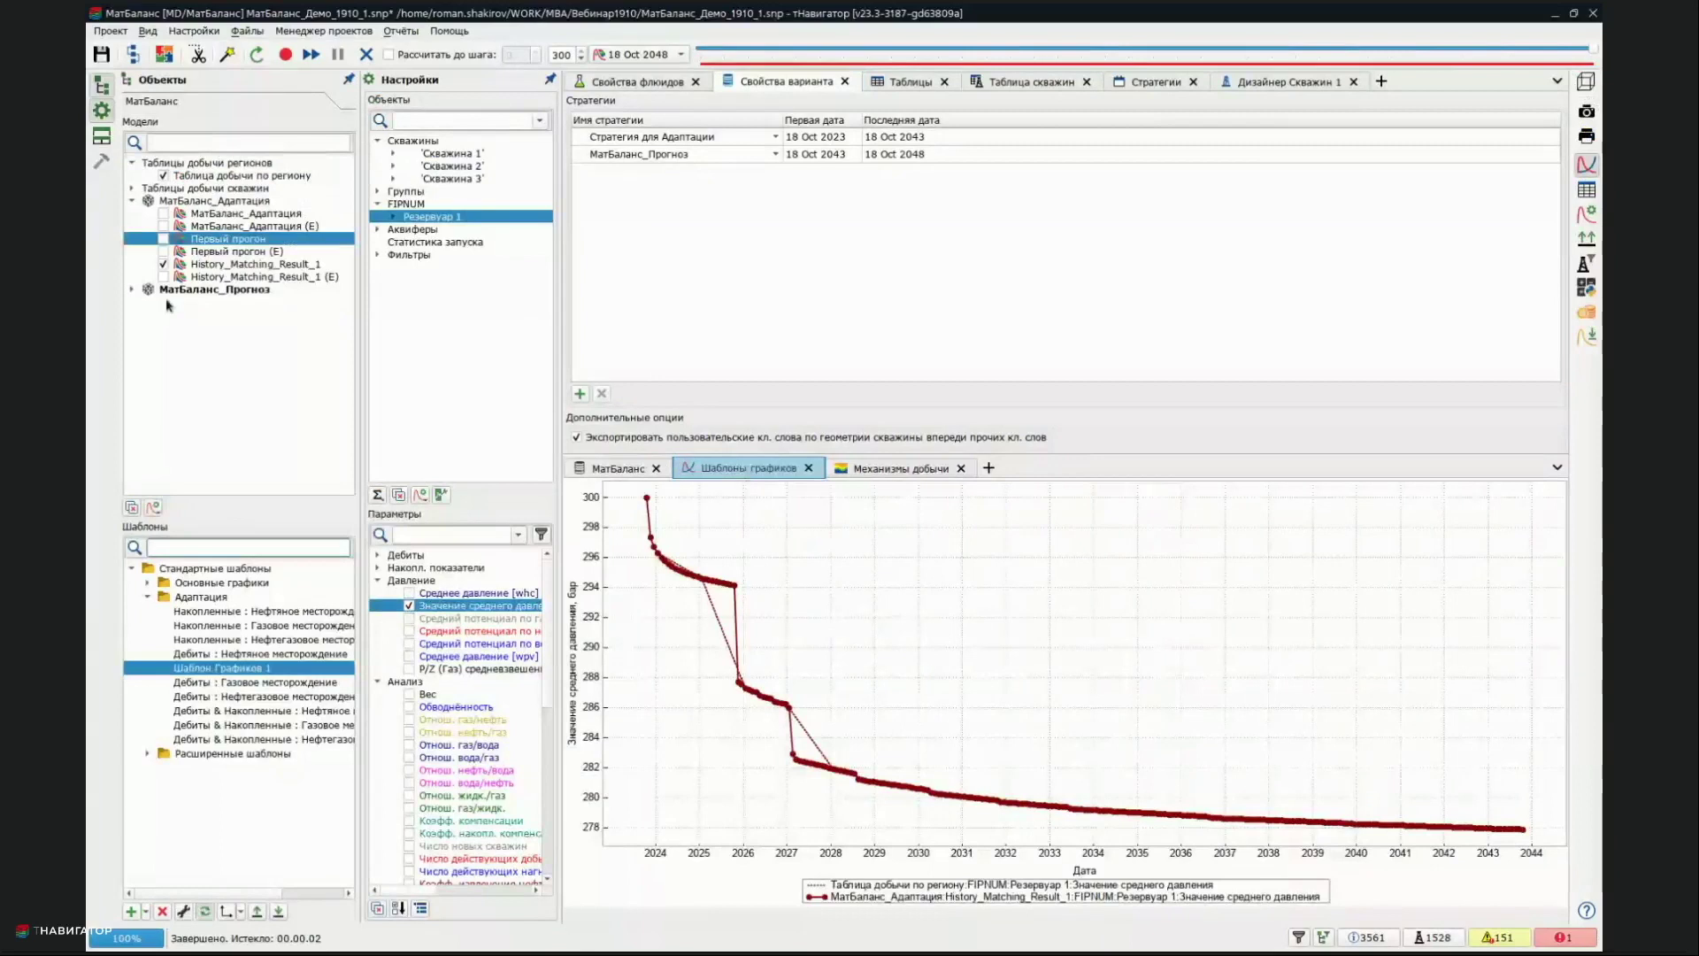
left_click(132, 289)
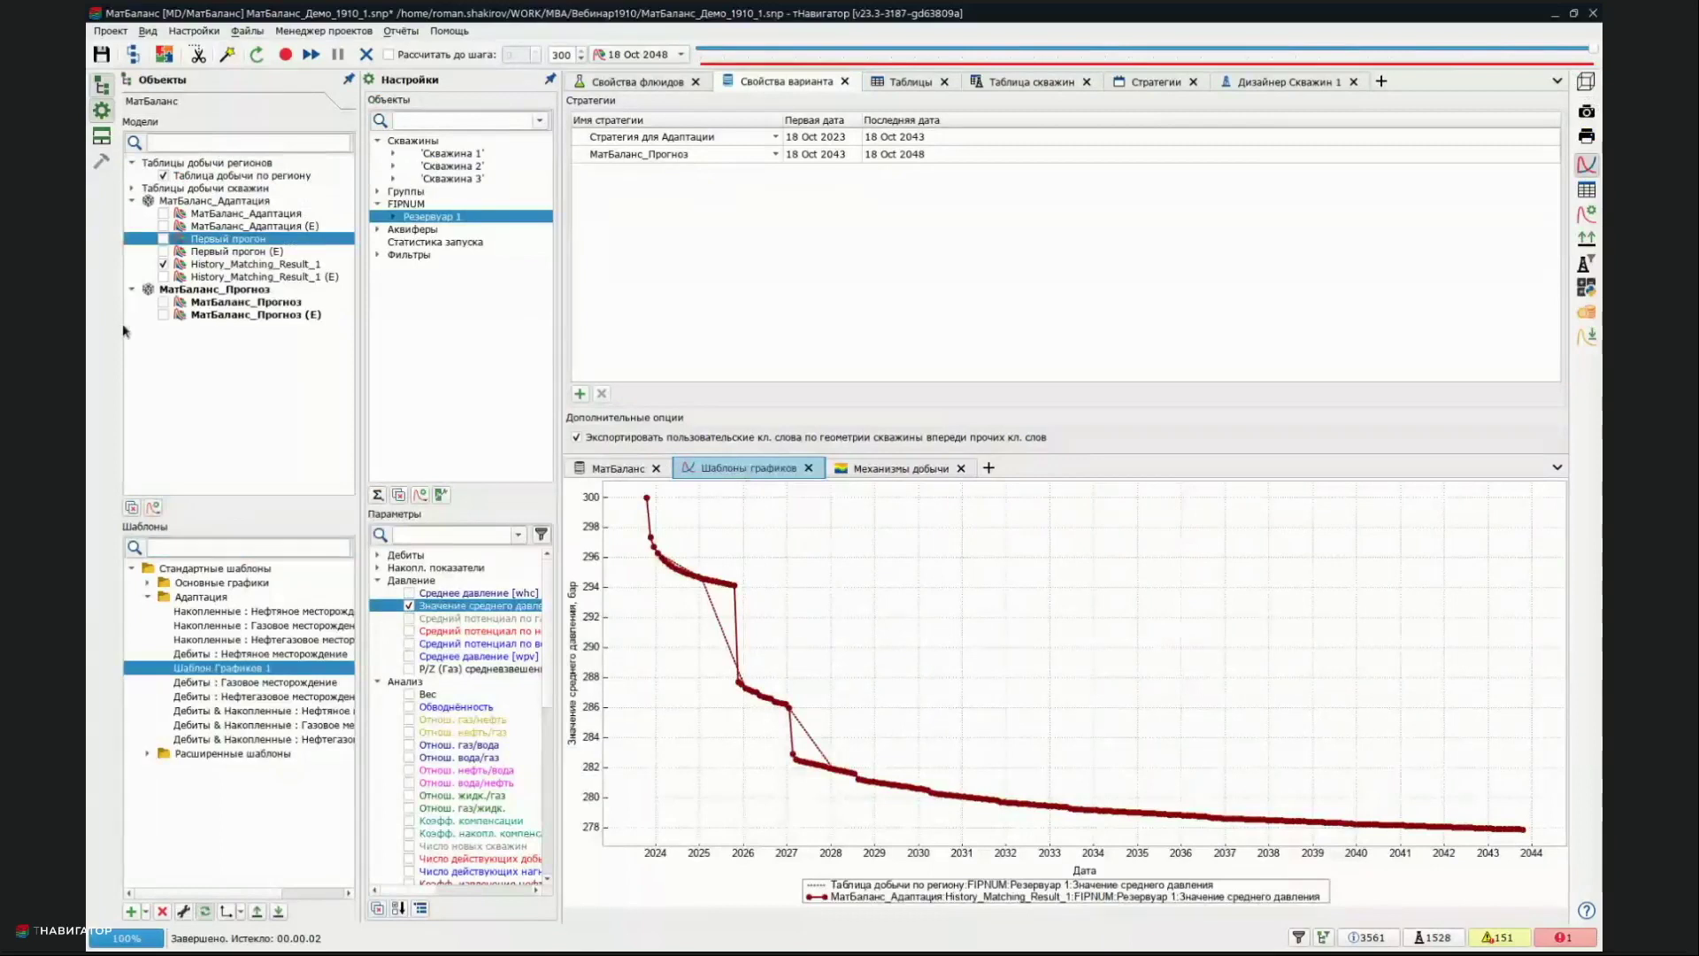
left_click(164, 303)
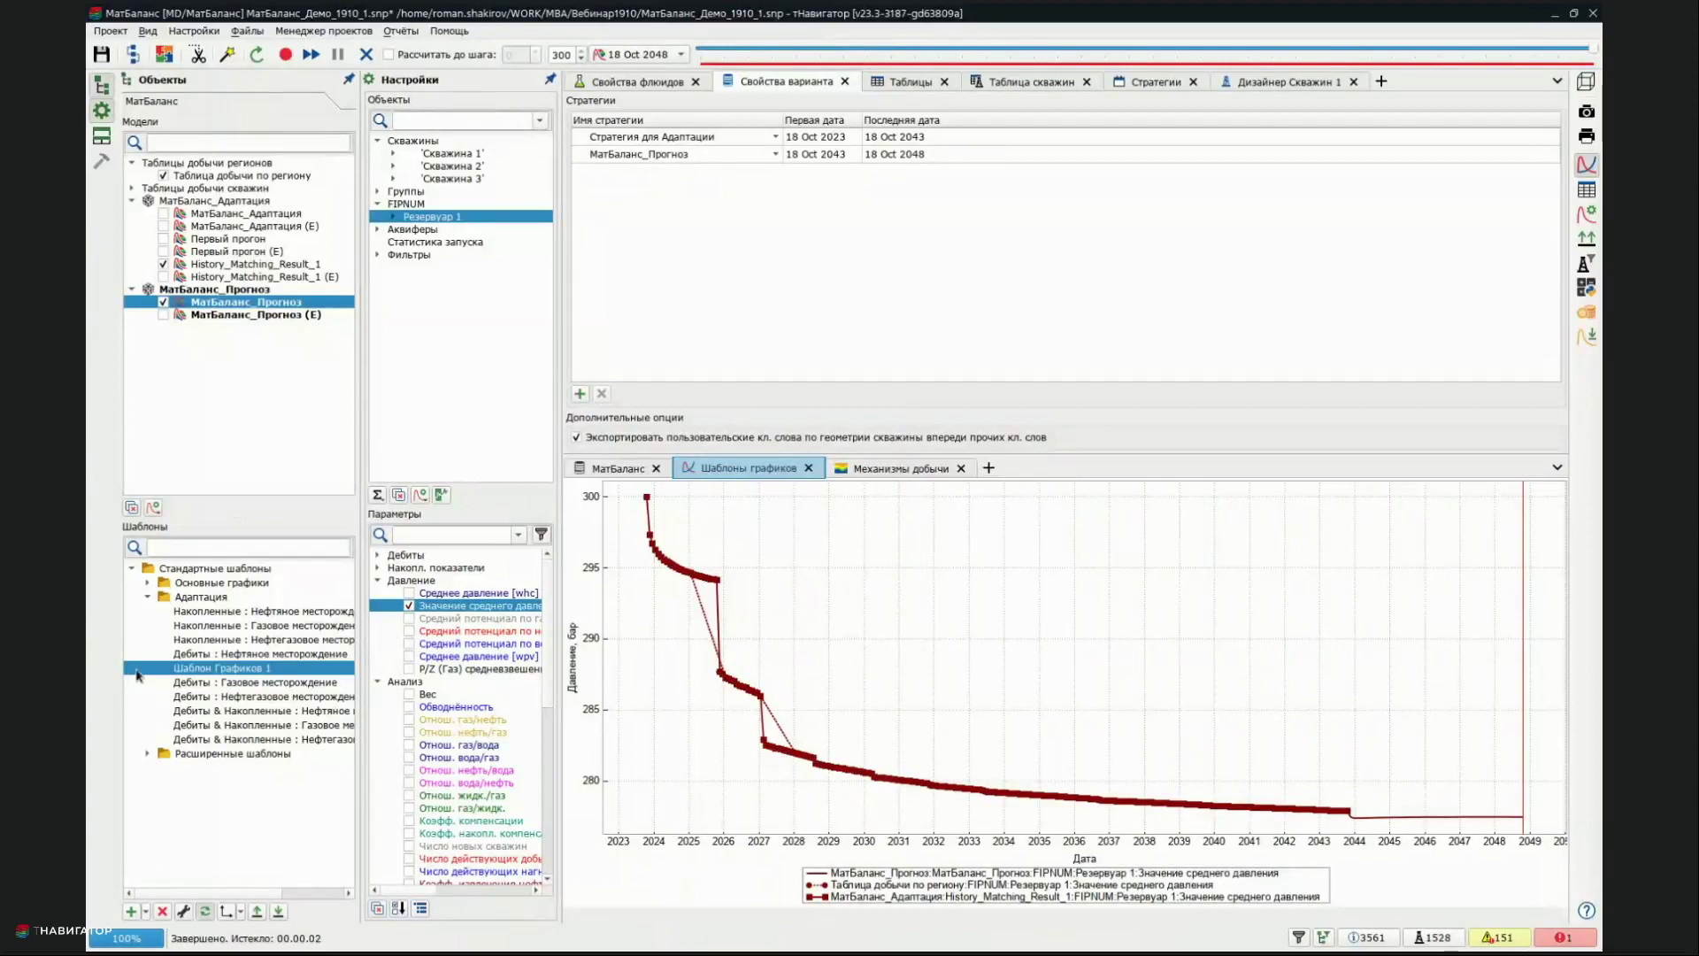
Display the Дебиты : Нефтяное месторождение graph template for Резервуар 1 and inspect the forecast oil rate and water cut curves
left_click(239, 654)
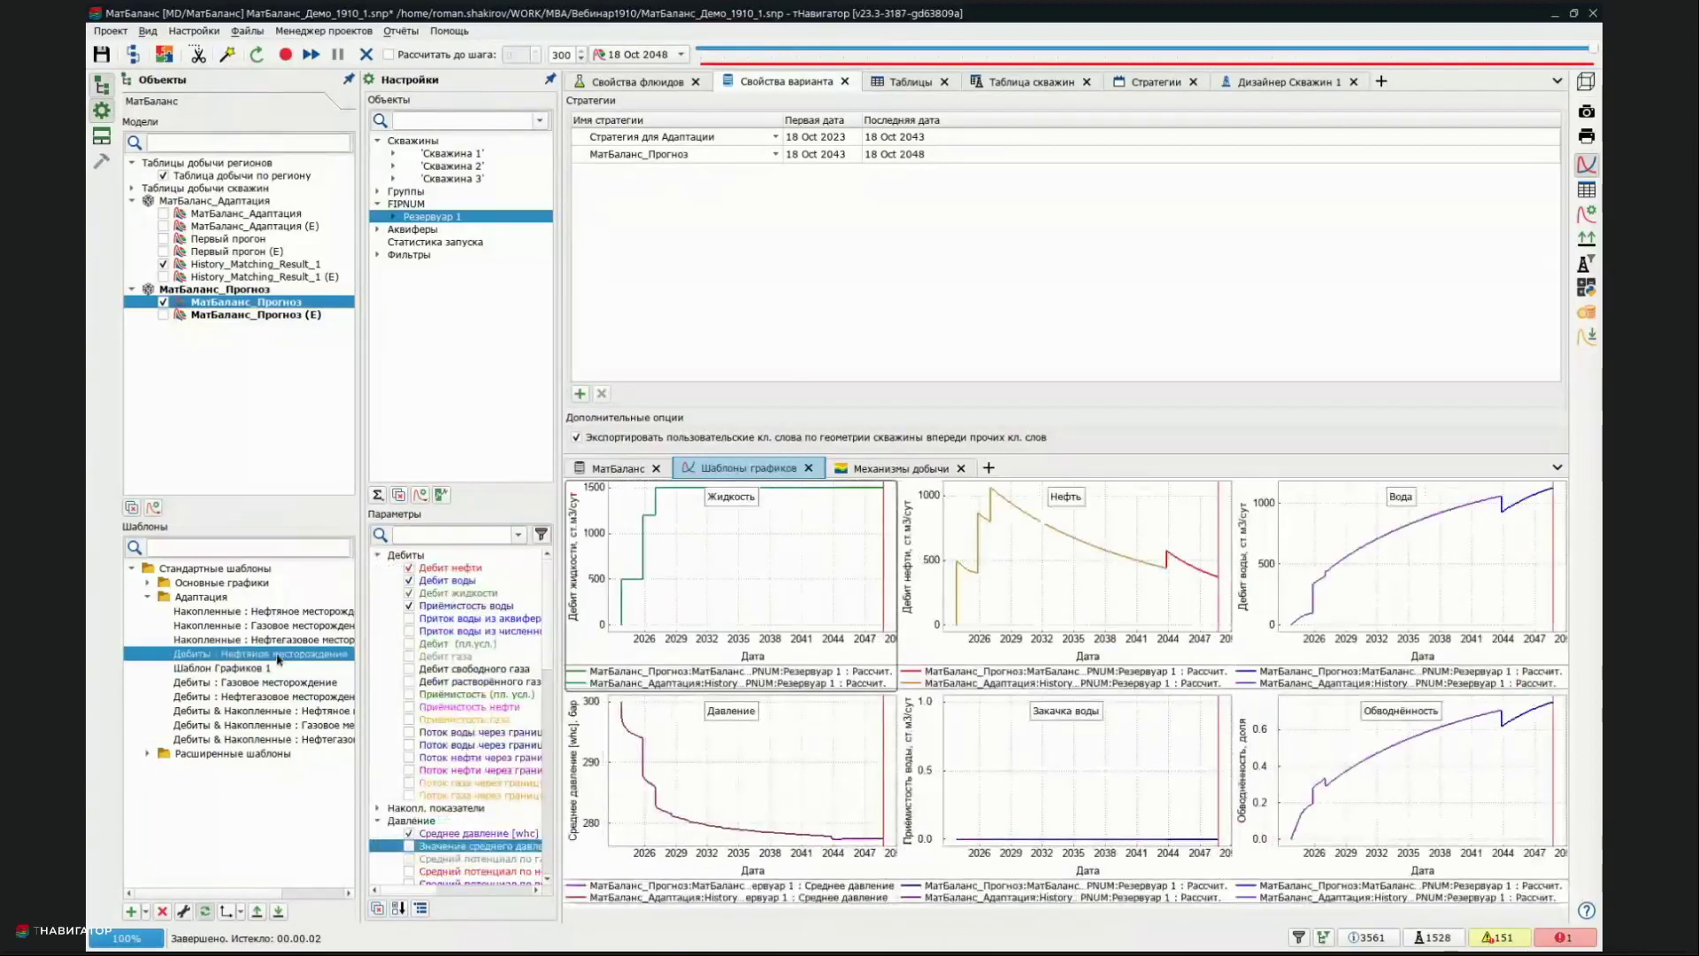
mouse_move(1155, 571)
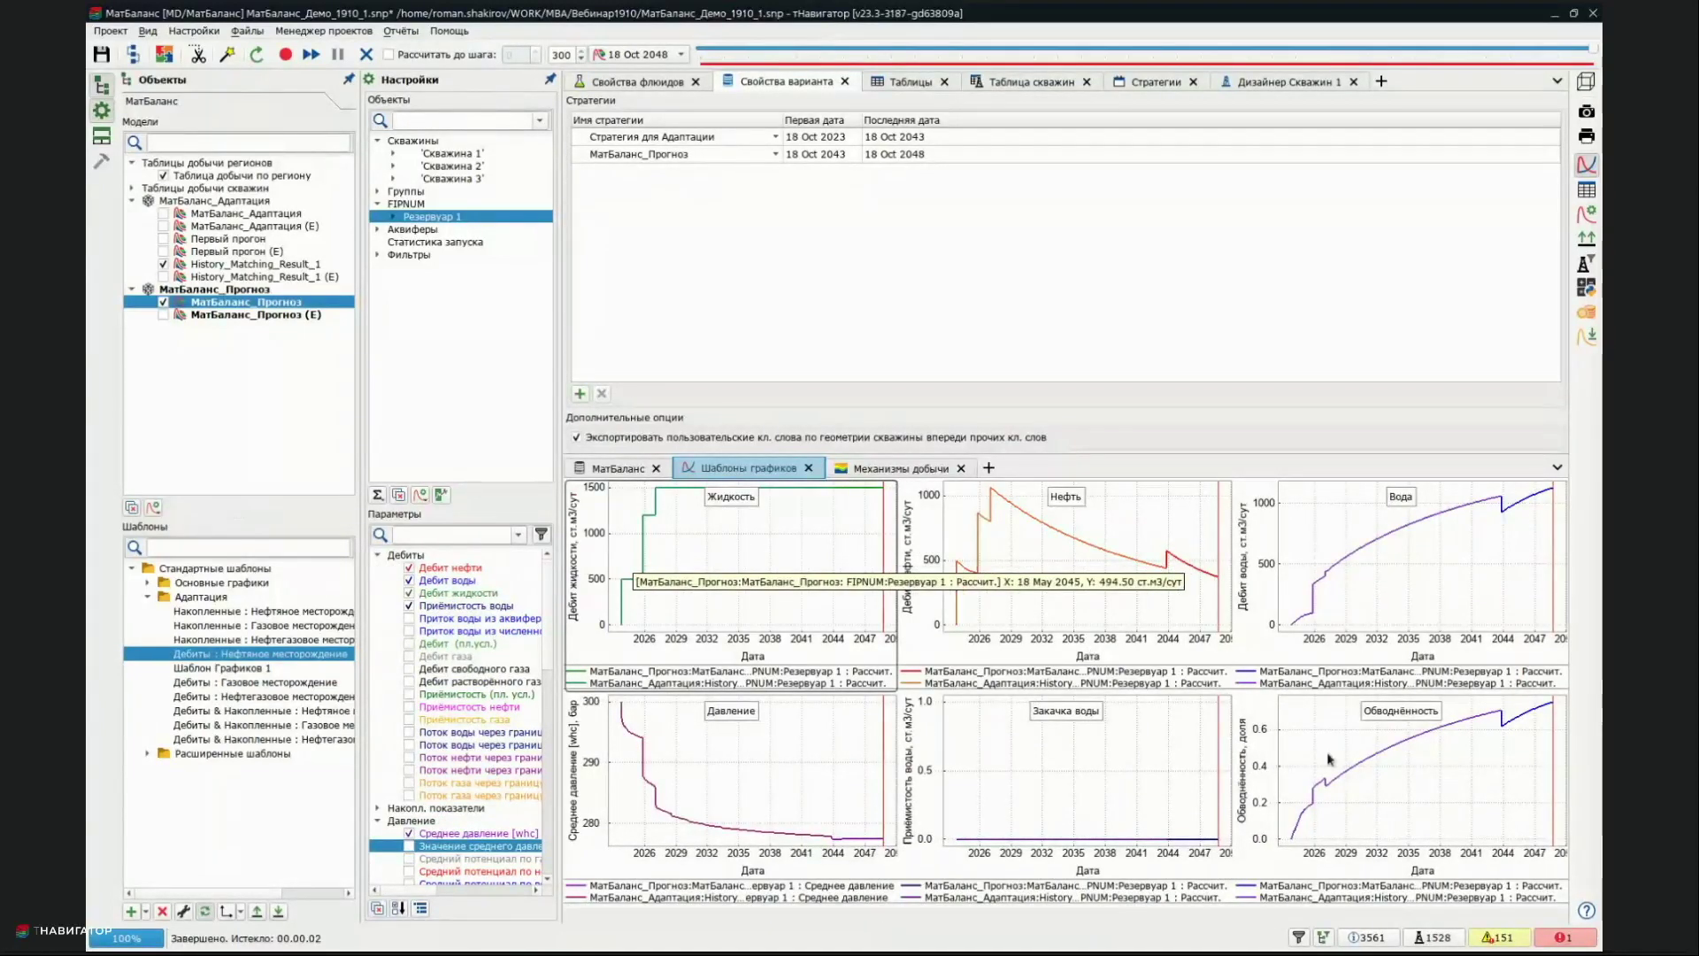
mouse_move(1400, 768)
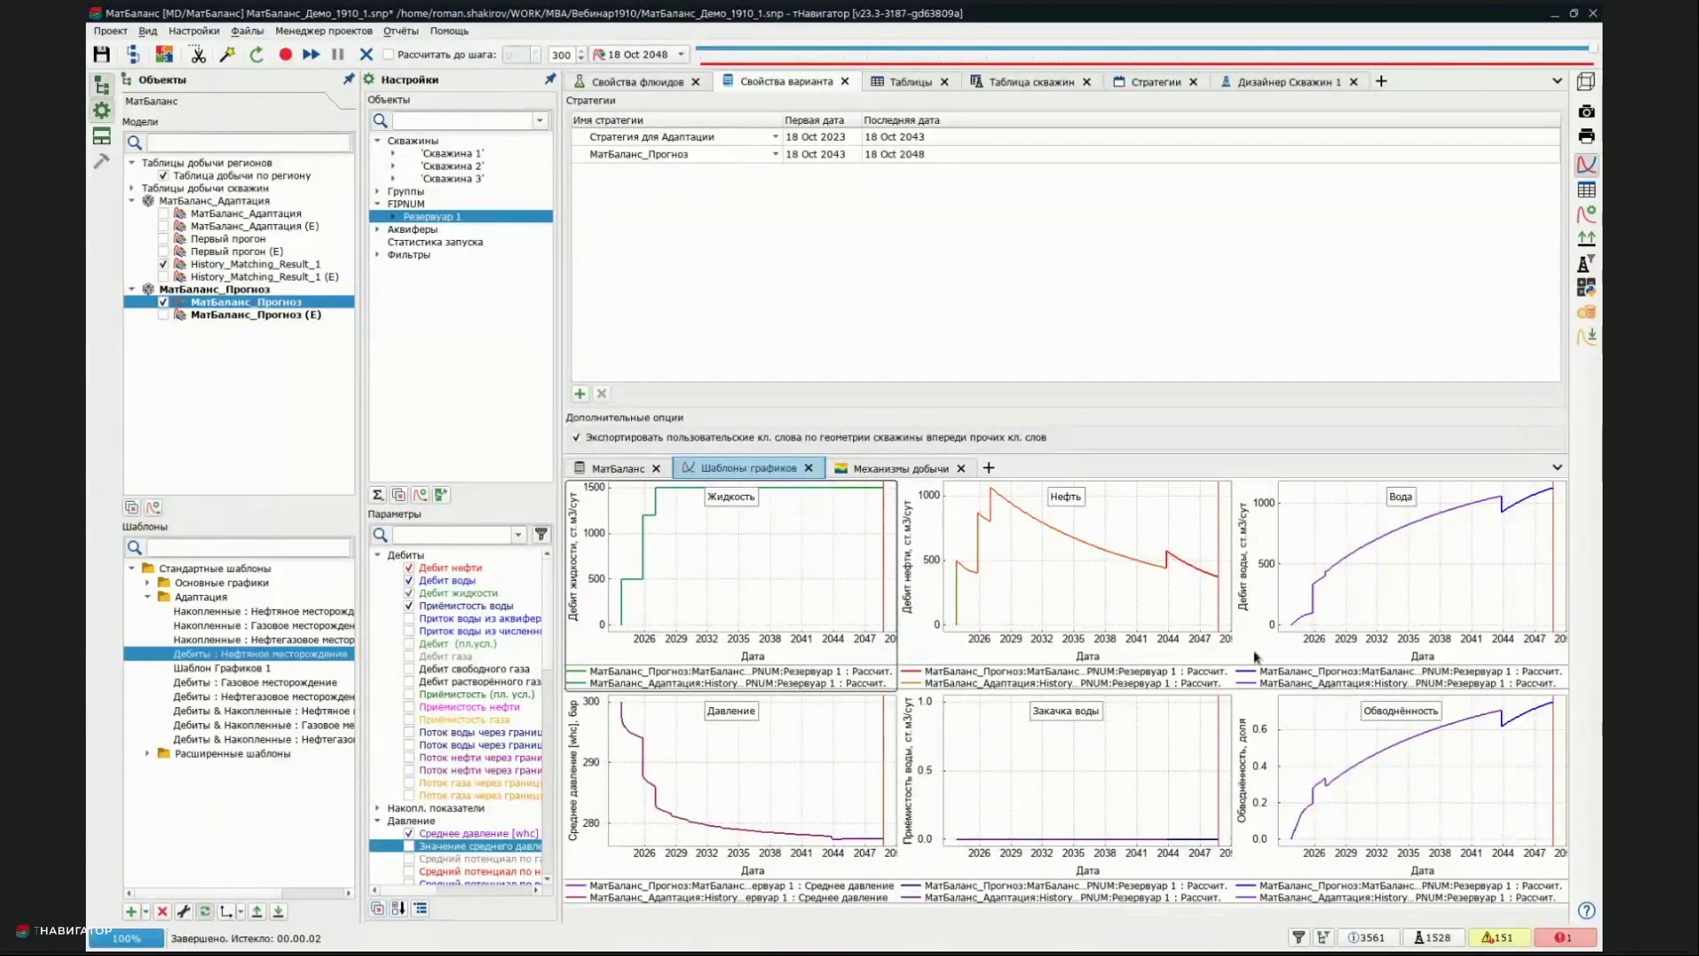
mouse_move(1504, 727)
Compare the forecast rate, pressure and water cut graphs of Скважина 1, Скважина 2 and Скважина 3
left_click(451, 153)
left_click(478, 167)
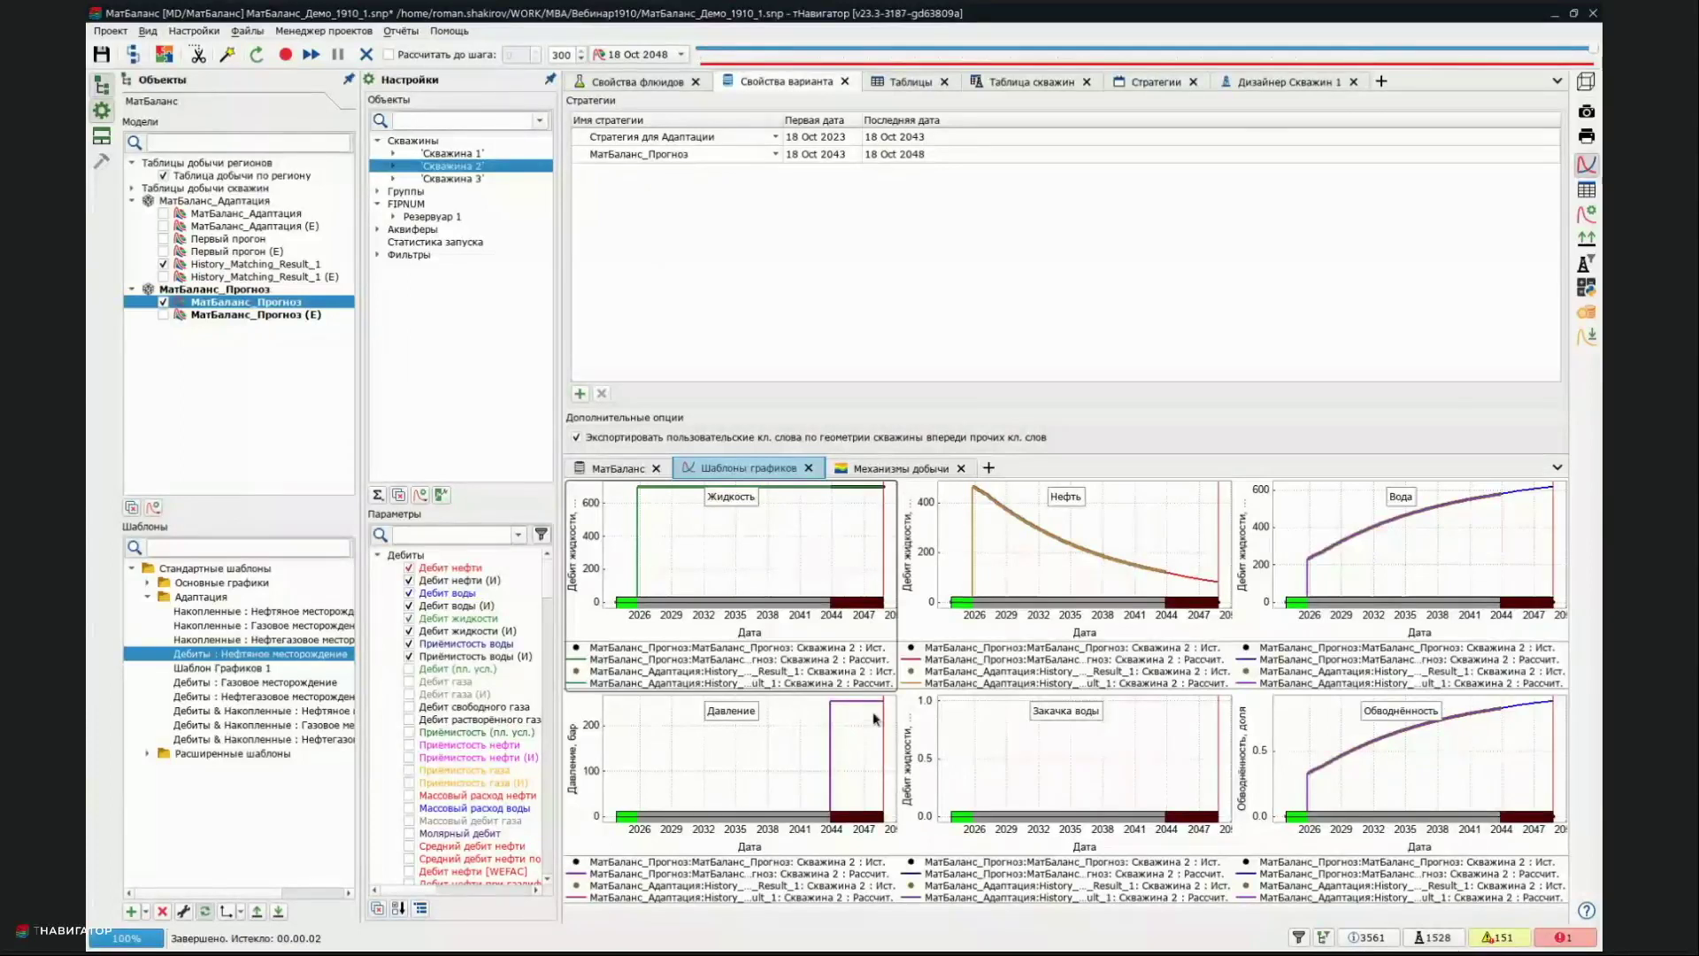
mouse_move(881, 703)
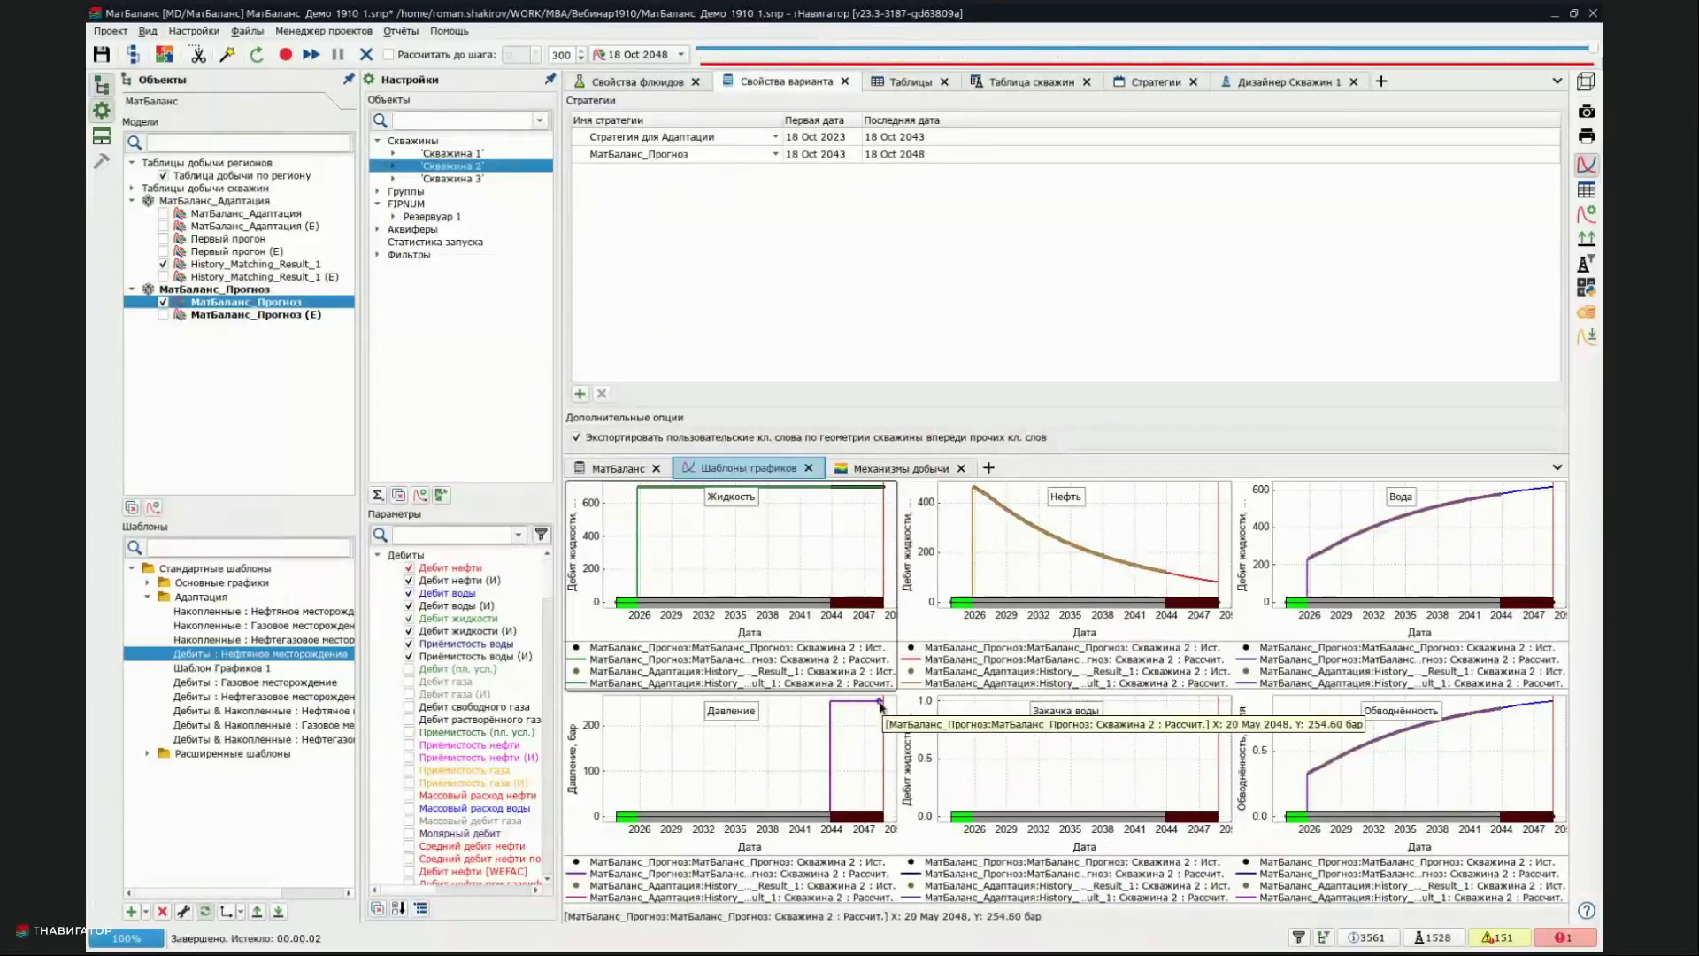
left_click(472, 179)
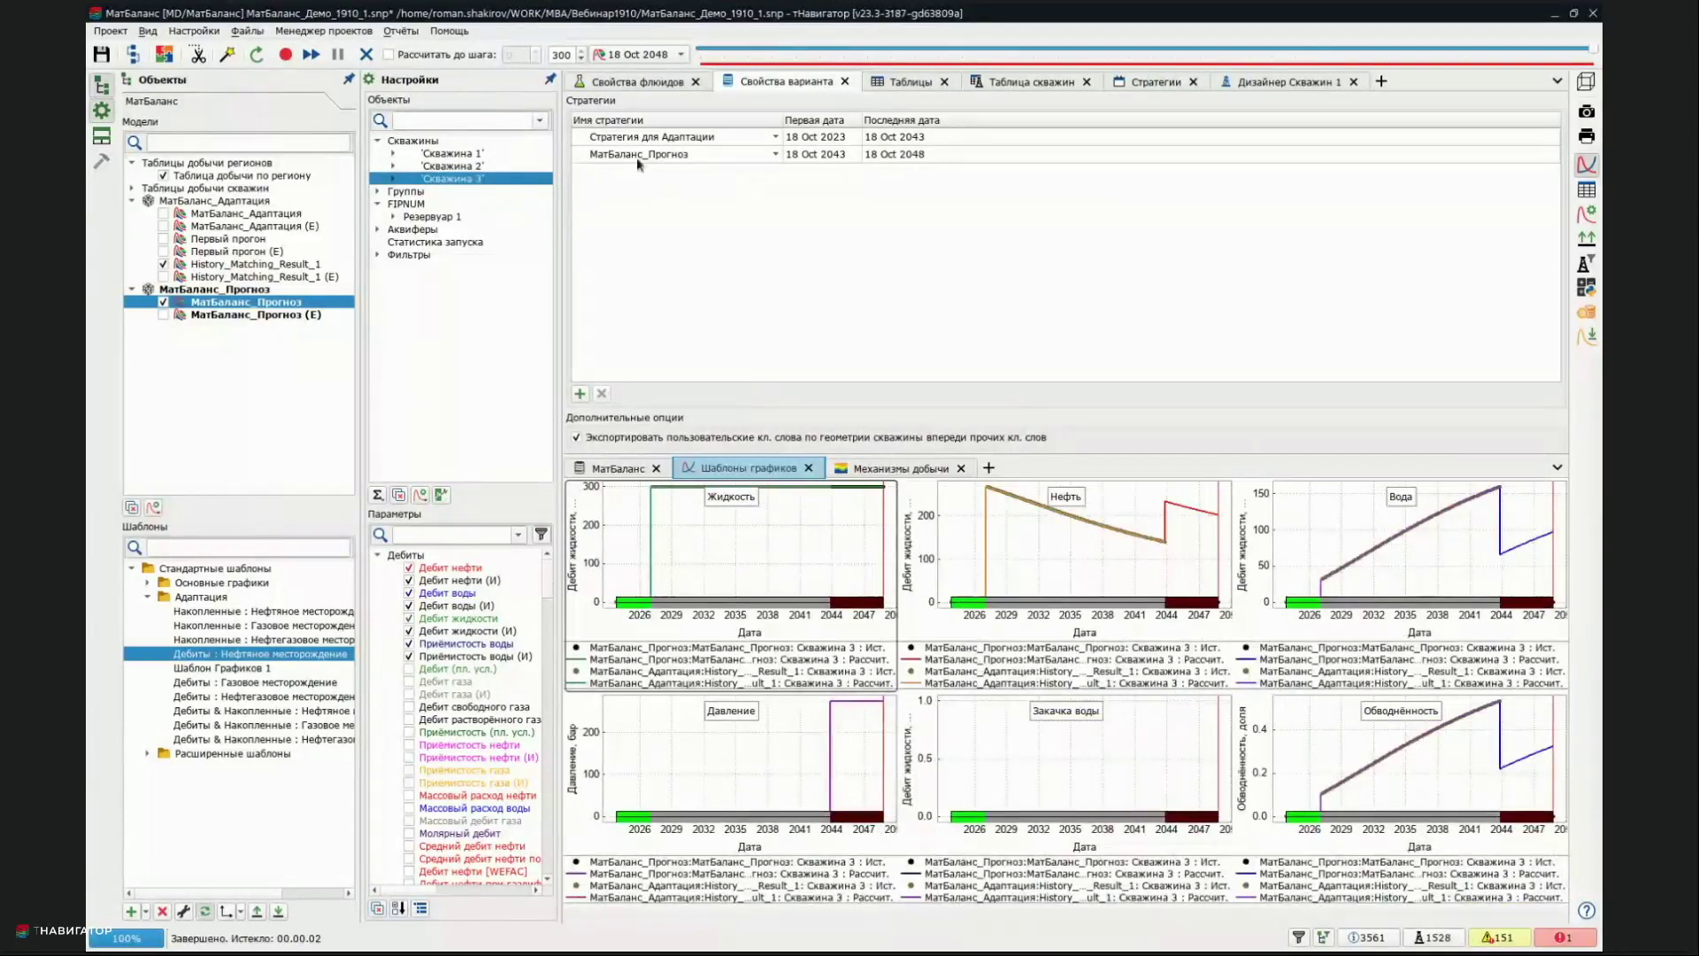
left_click(473, 155)
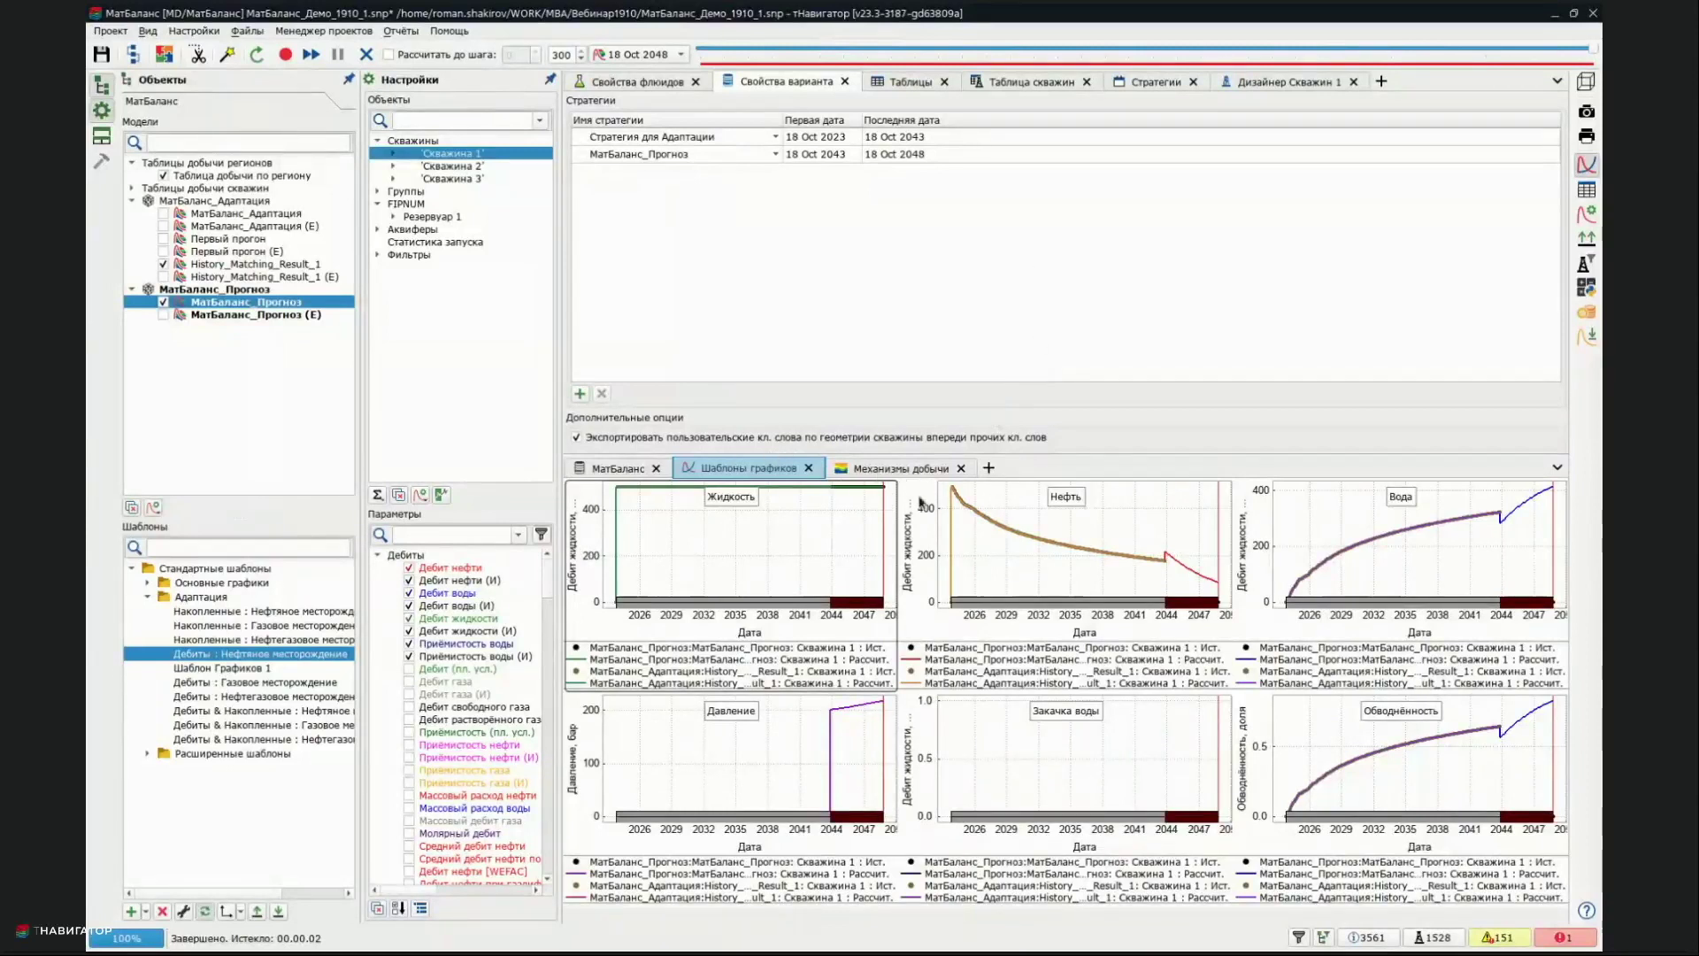
Switch back to the Шаблон Графиков 1 template and show the average pressure plot for Резервуар 1
left_click(200, 669)
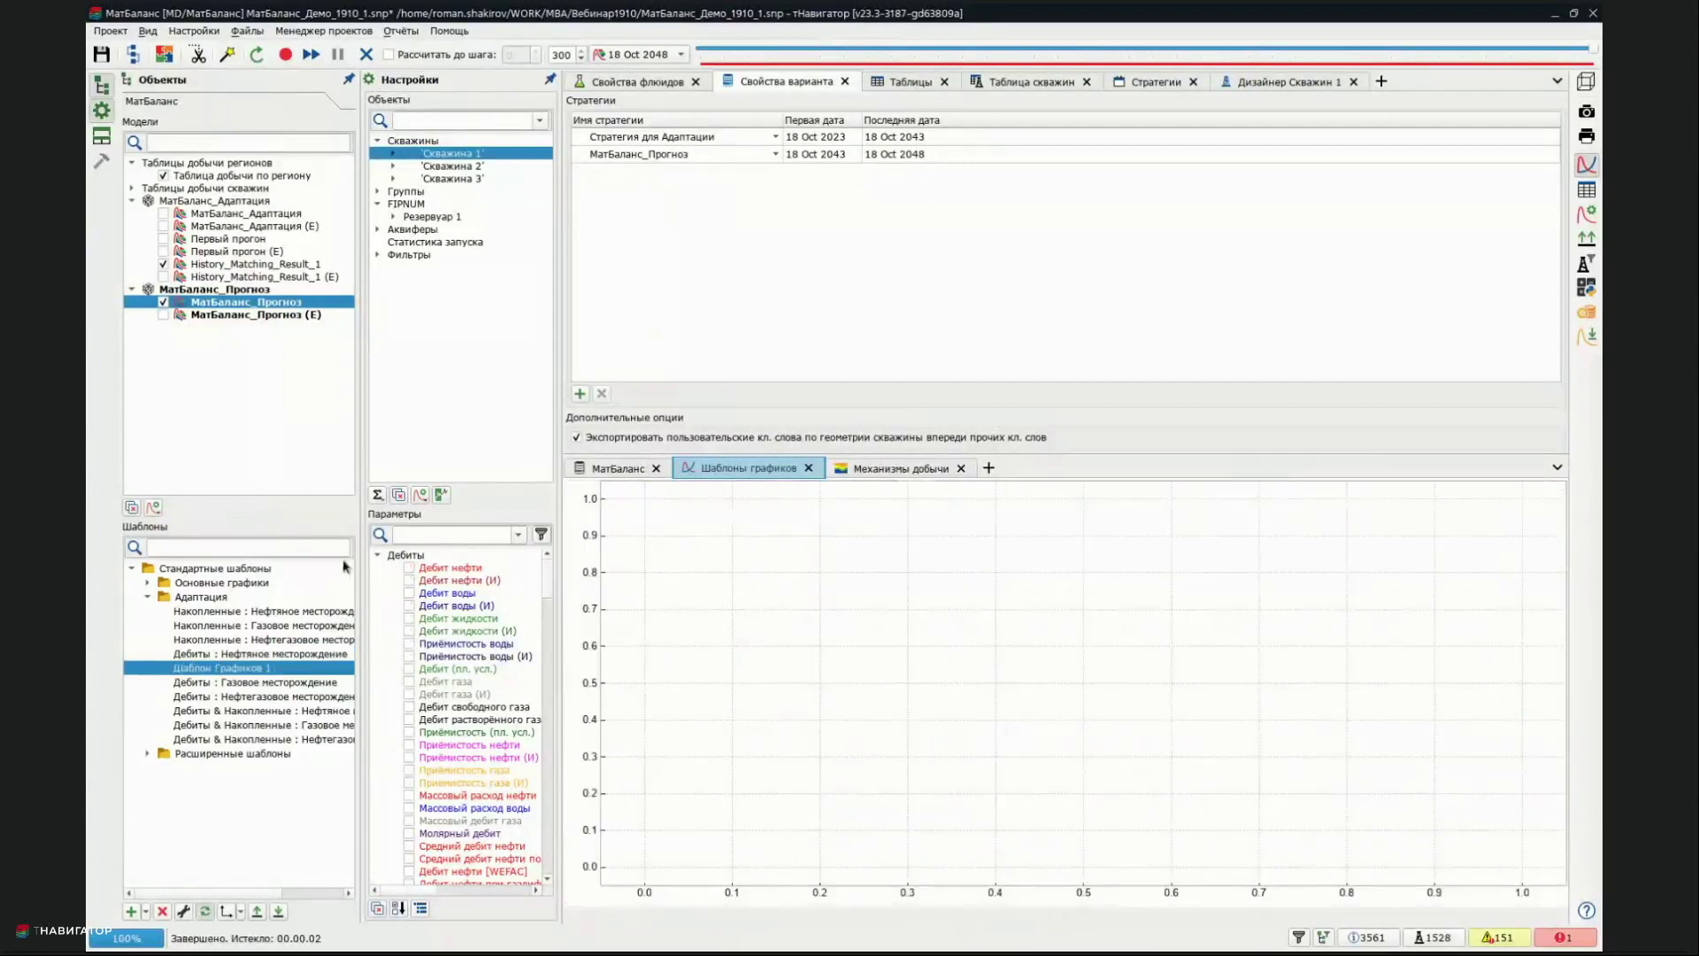
left_click(378, 555)
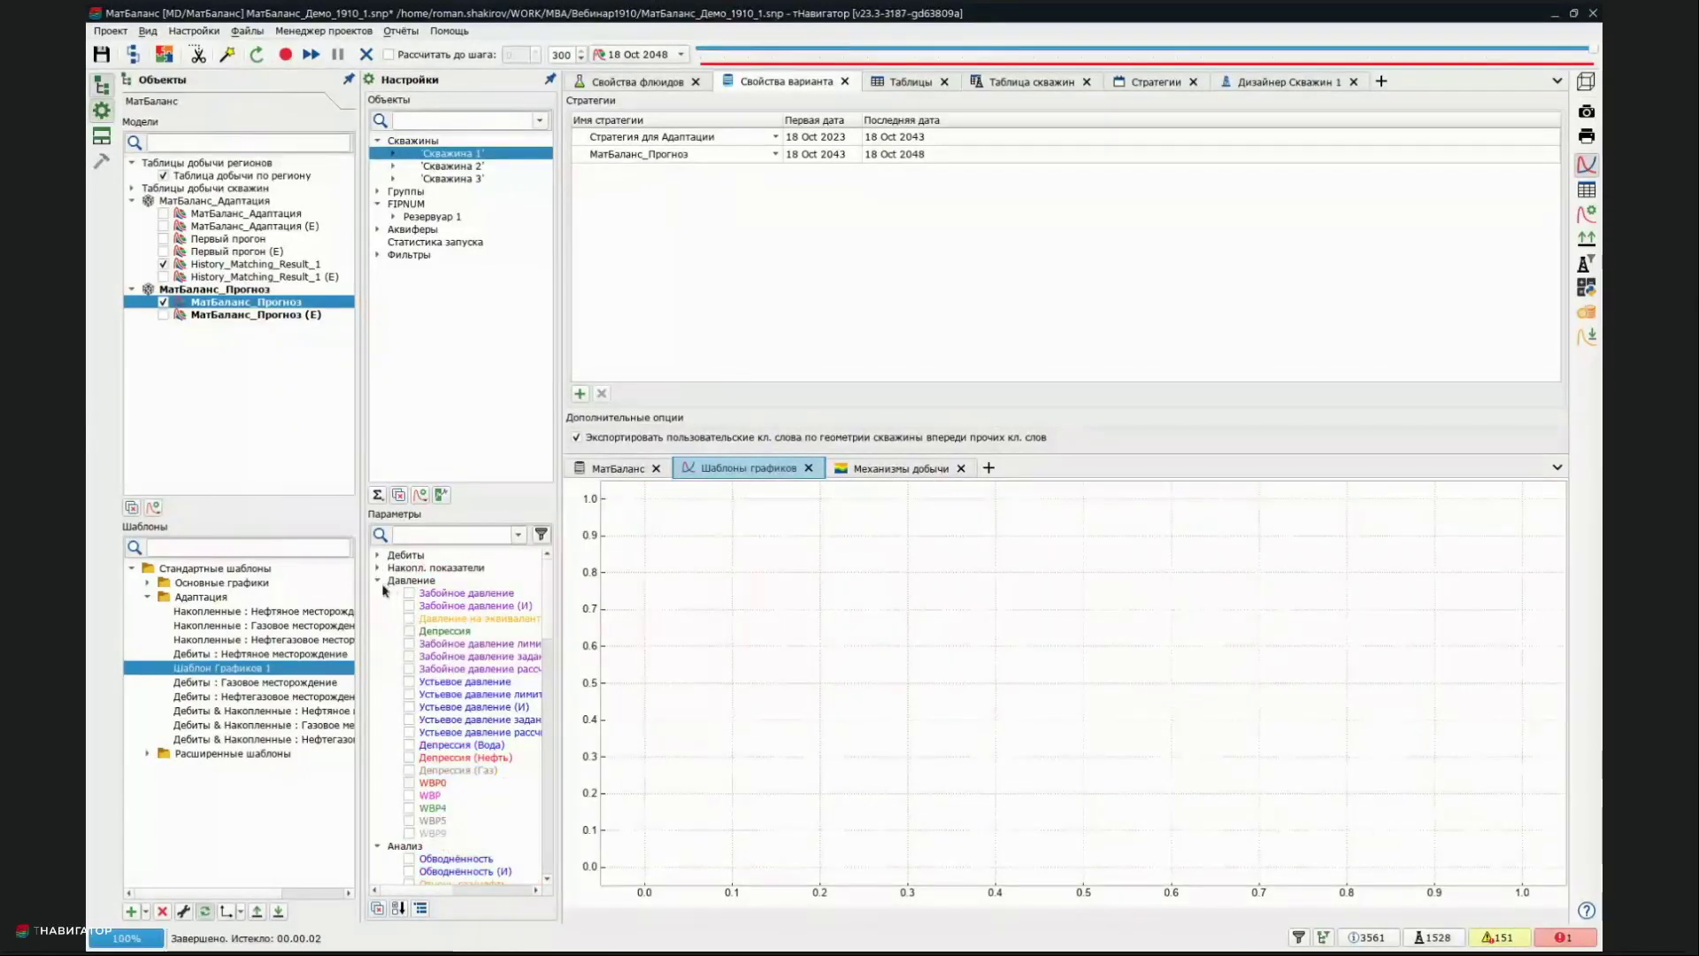
left_click(431, 217)
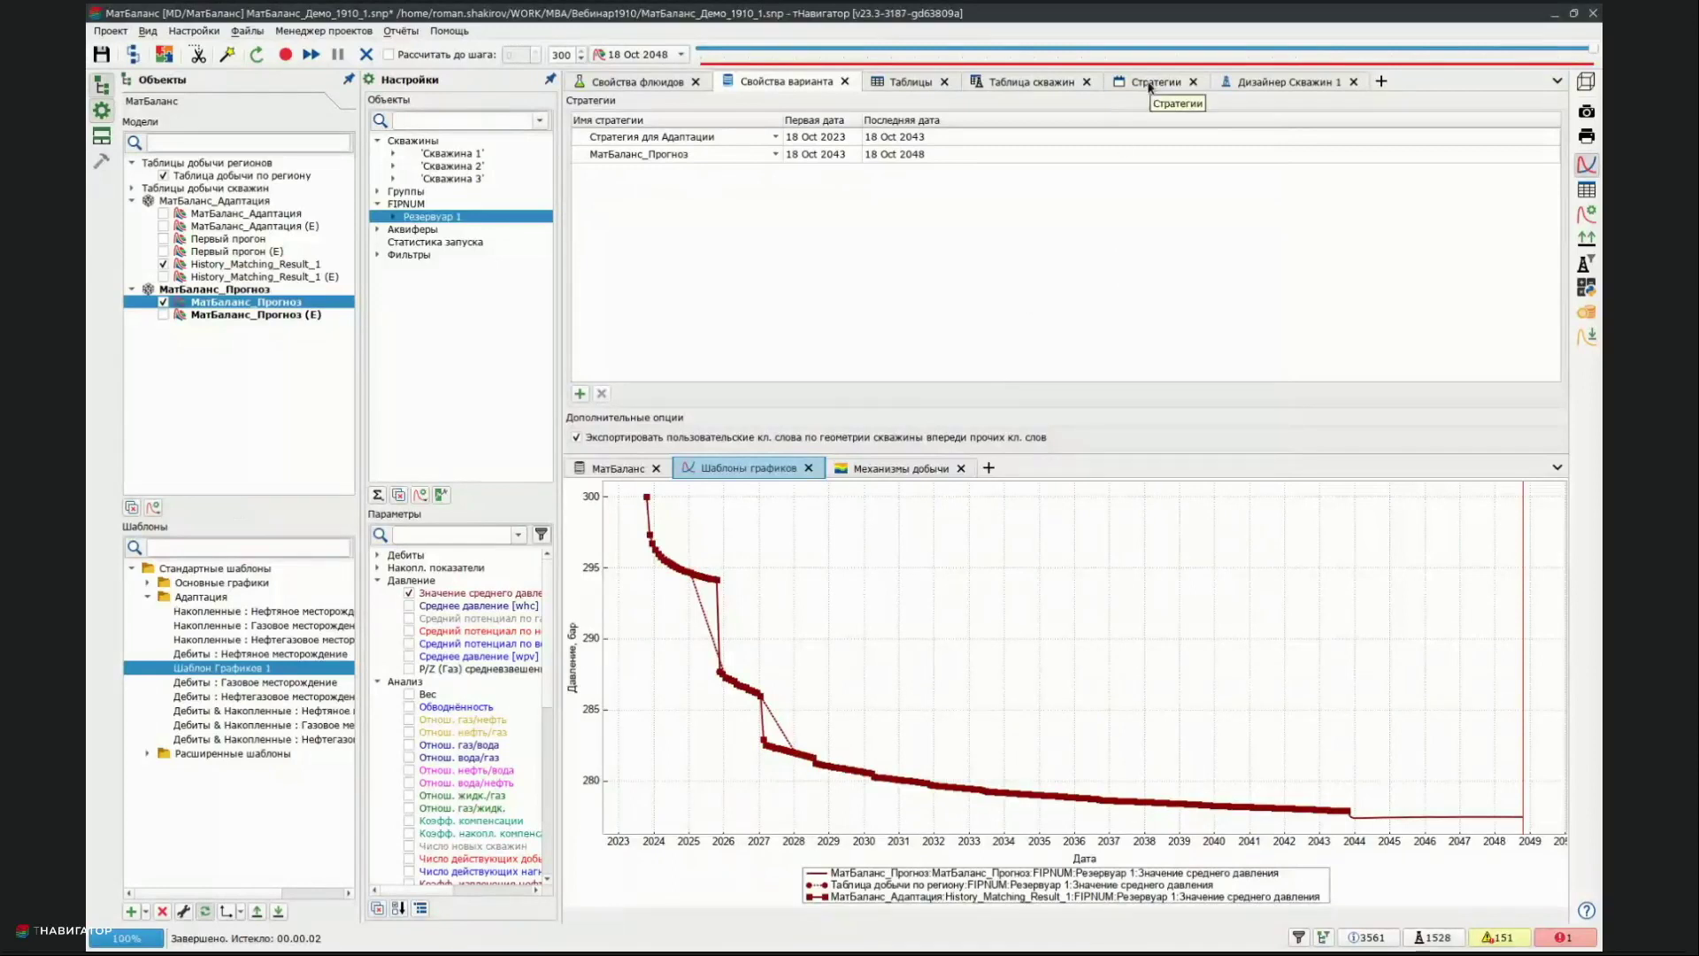
Examine the history matching variables of the 18 Oct 2023 well connection rule in Стратегия для Адаптации, then close the matching setup without running it
left_click(637, 81)
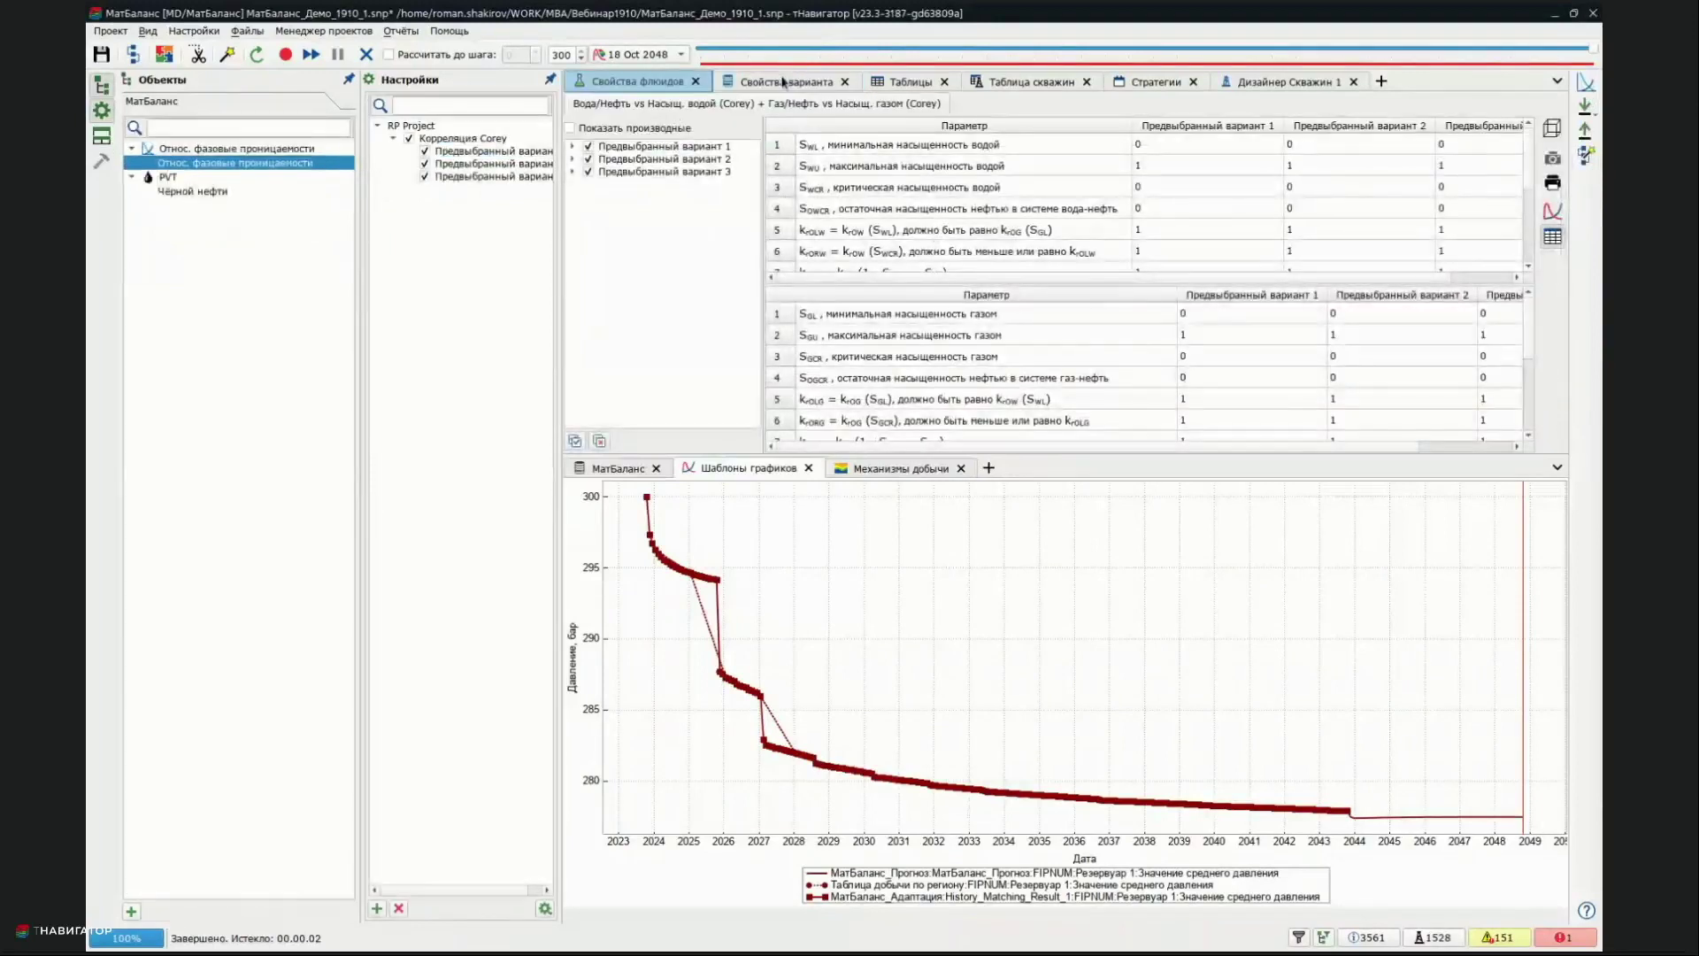
left_click(787, 81)
left_click(1586, 149)
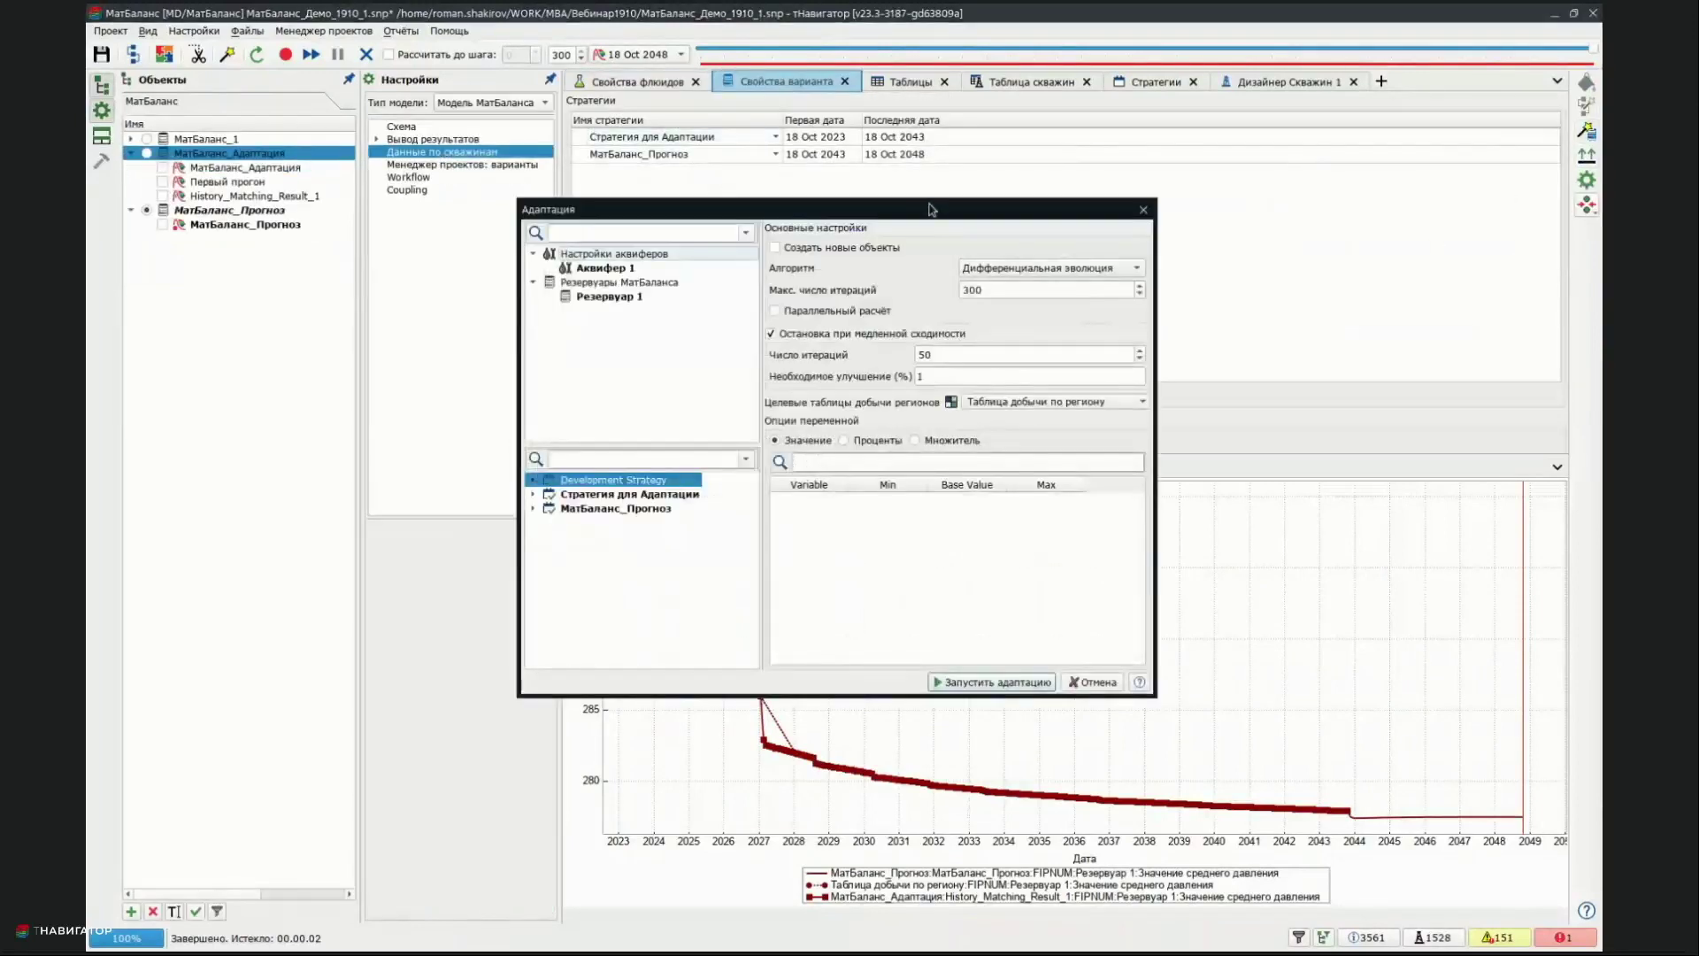
left_click(528, 495)
left_click(532, 494)
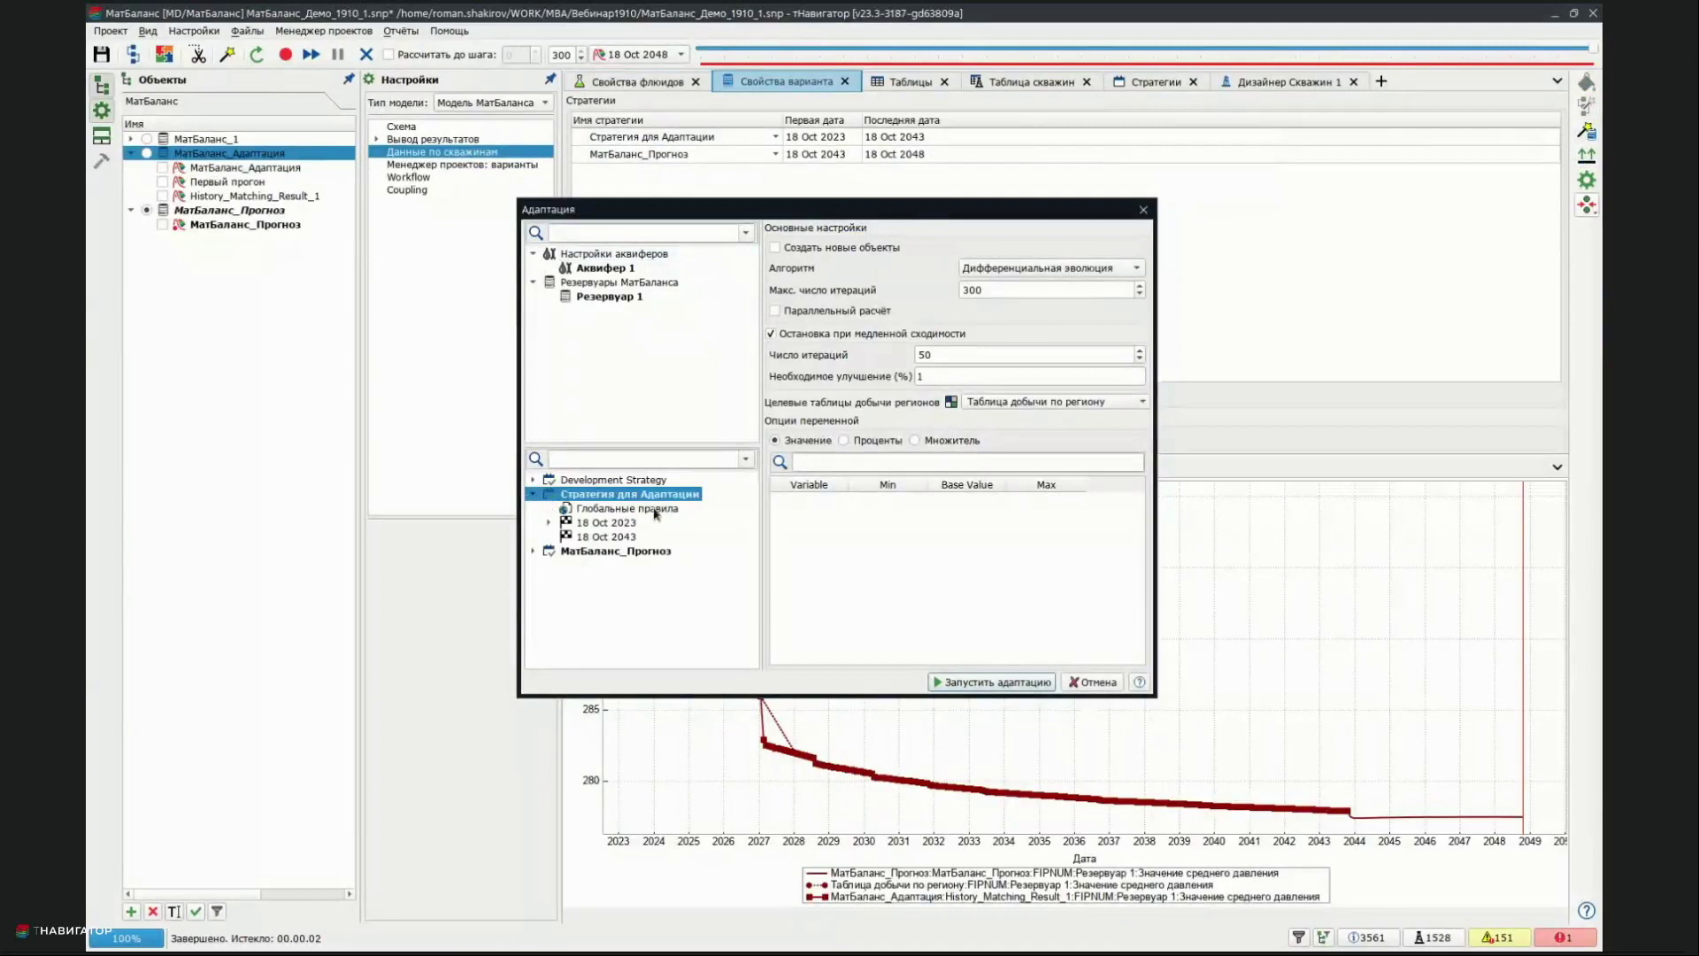
left_click(550, 522)
left_click(612, 536)
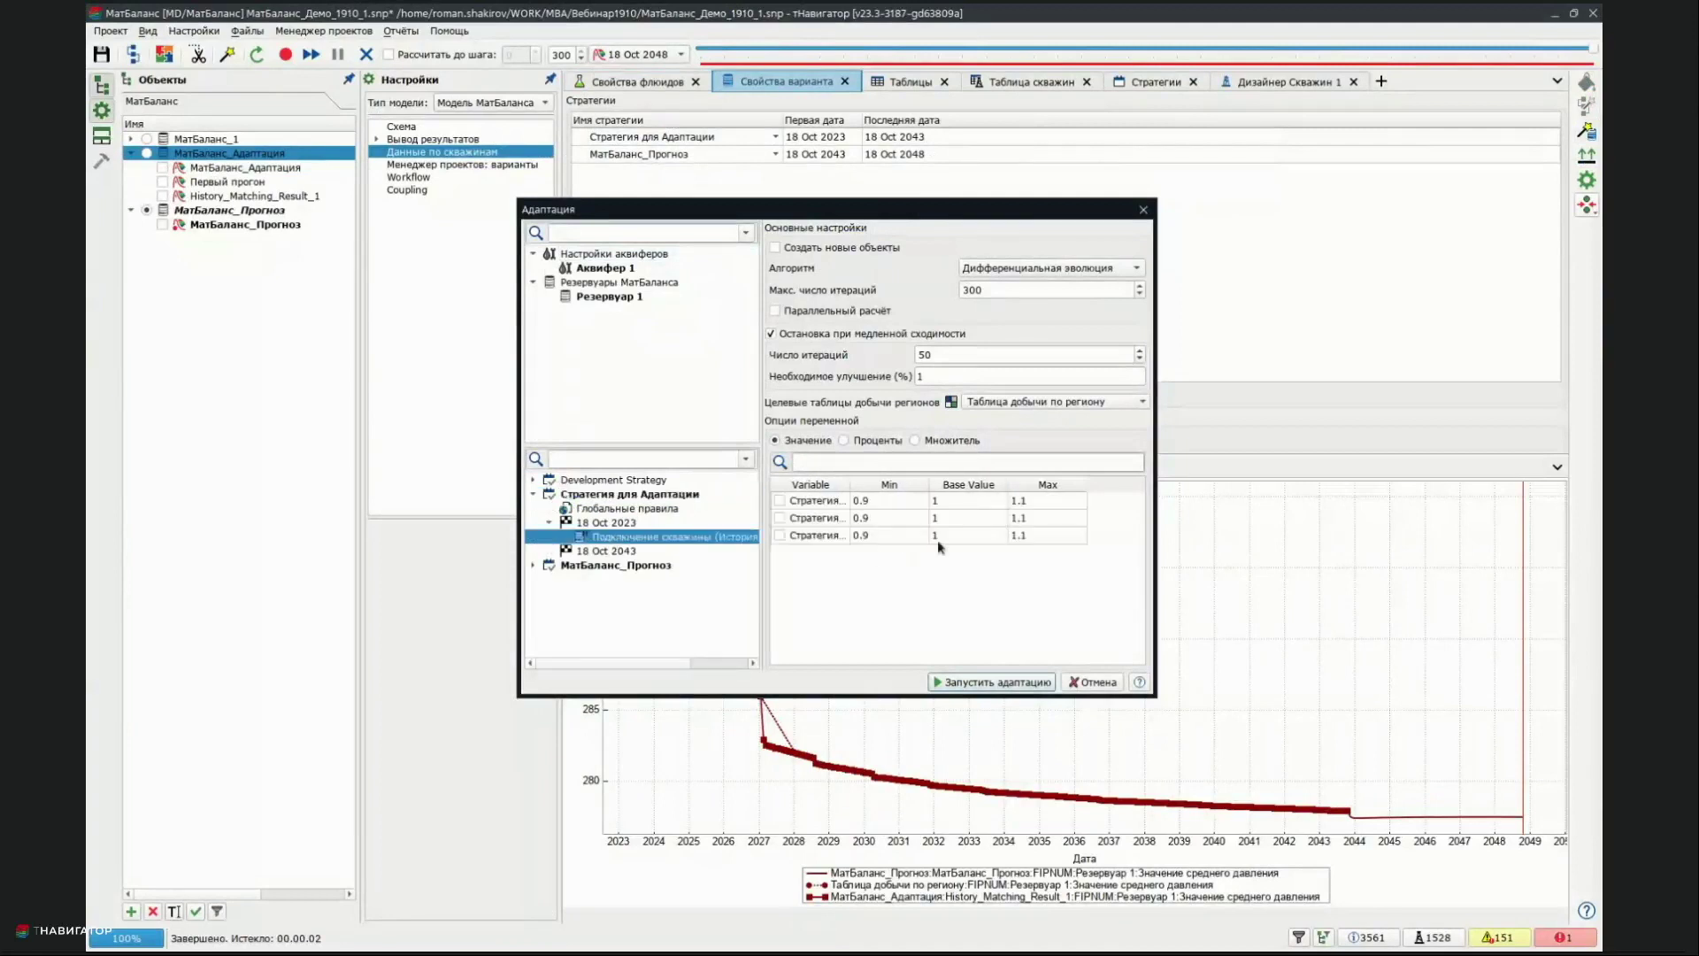
left_click_drag(856, 486, 1069, 486)
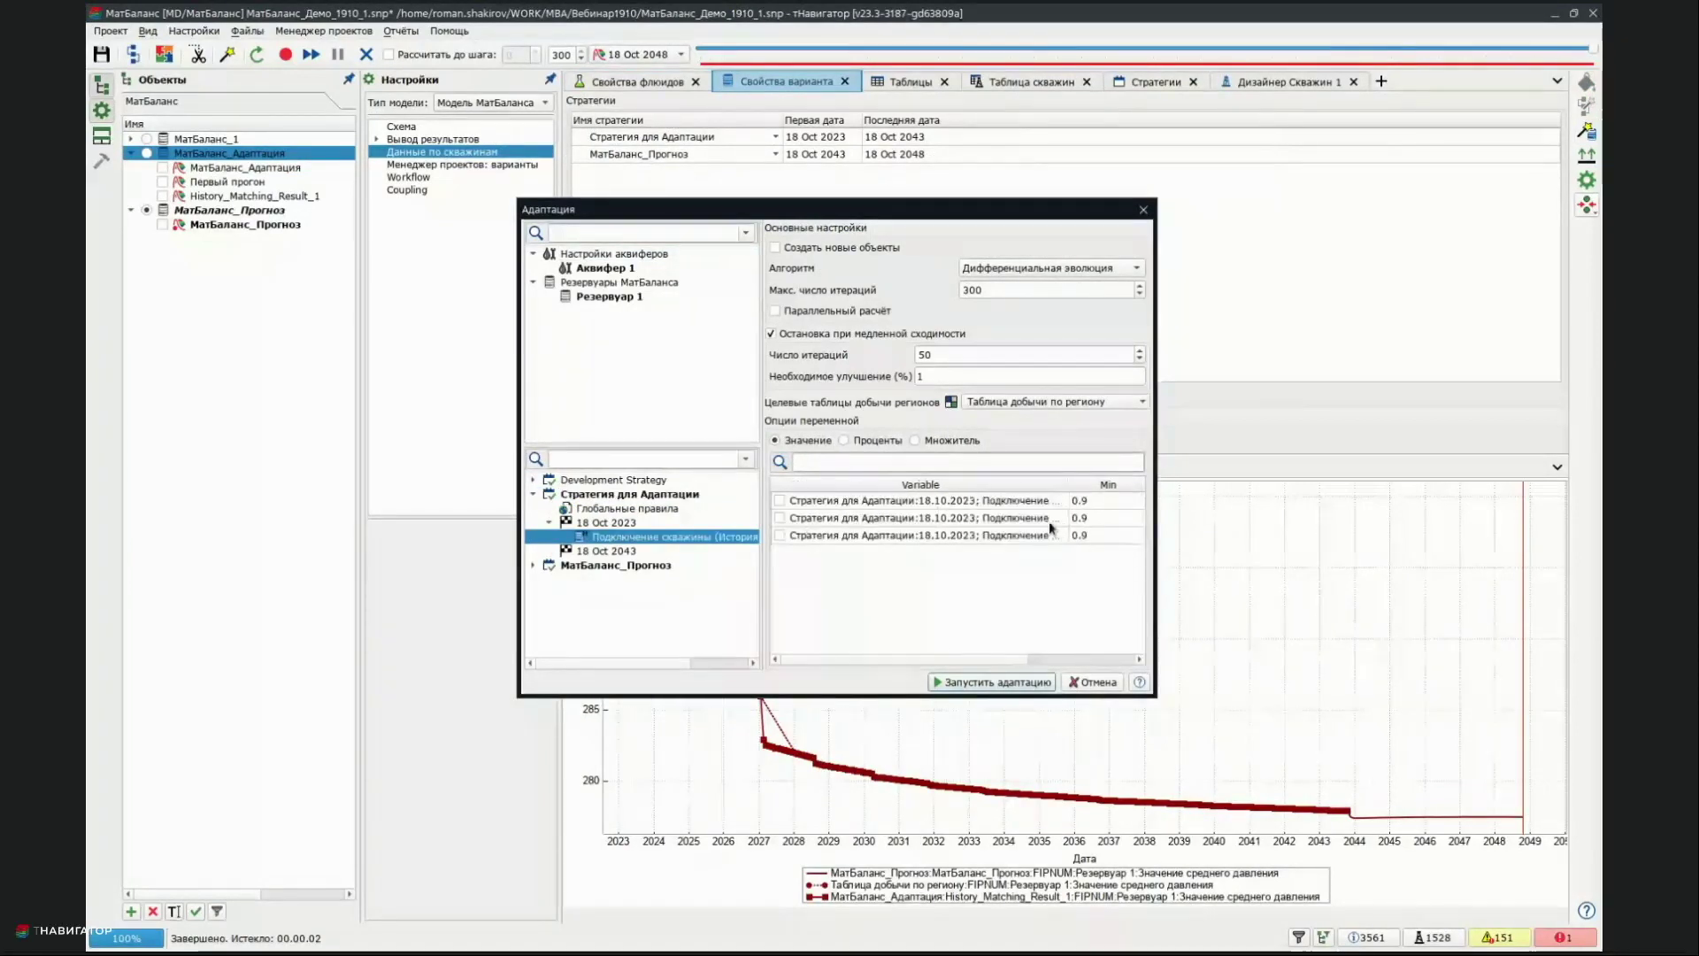
left_click_drag(972, 659, 1081, 660)
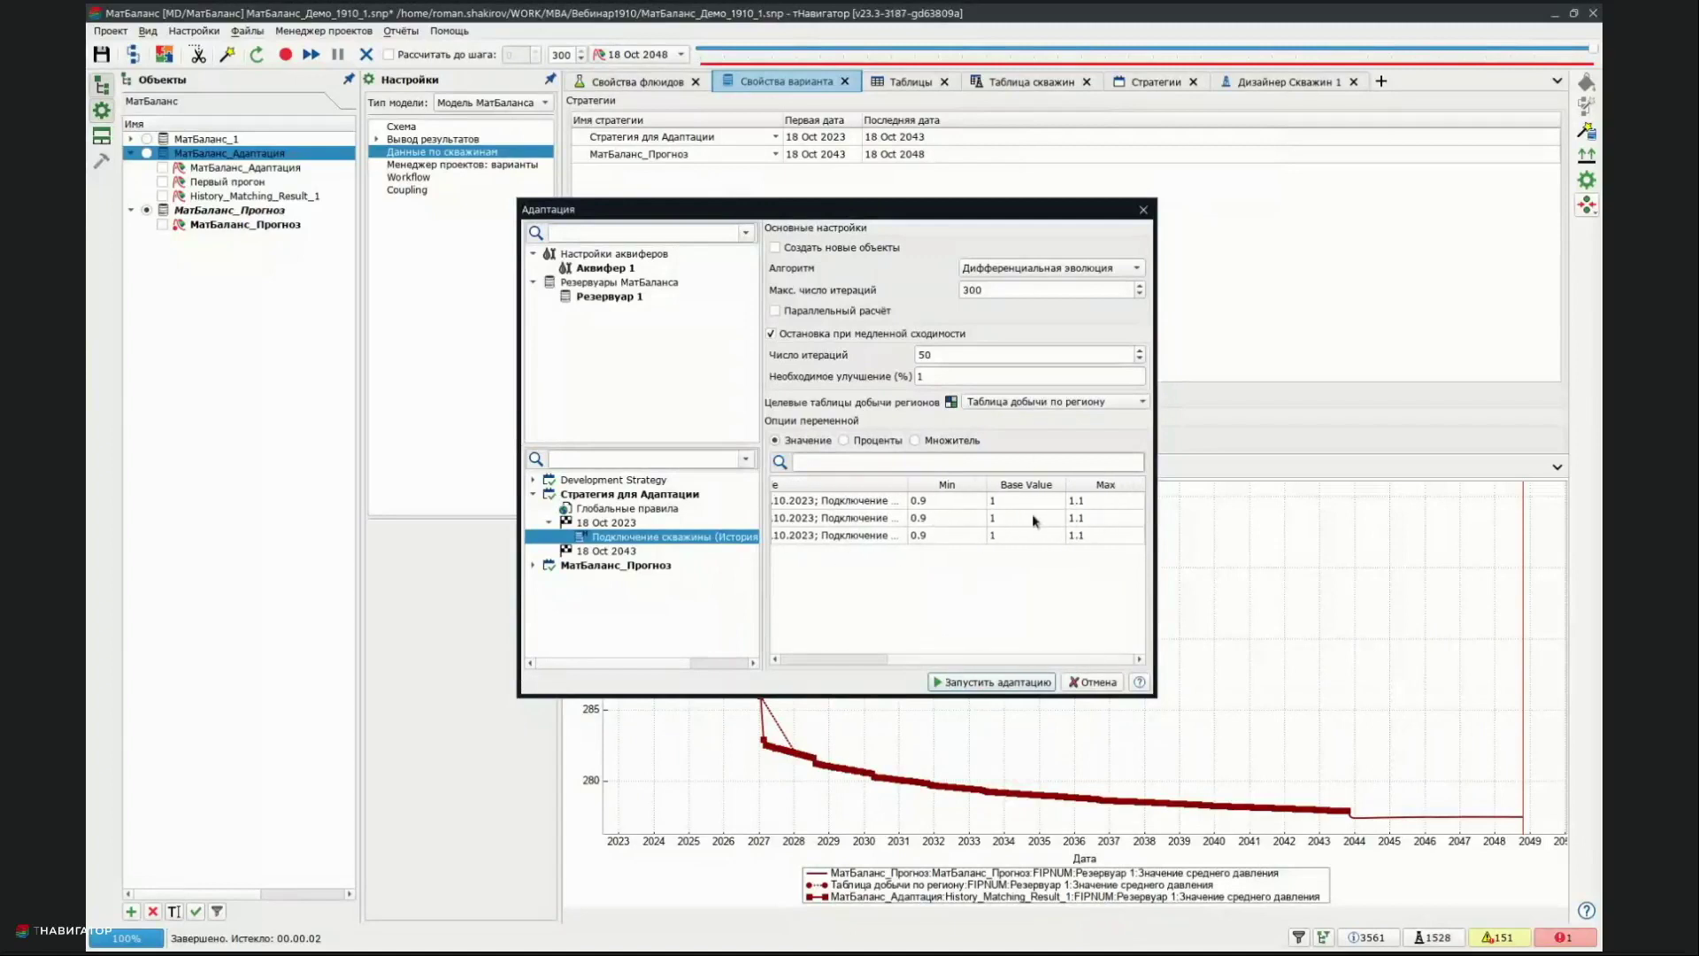
left_click(1143, 210)
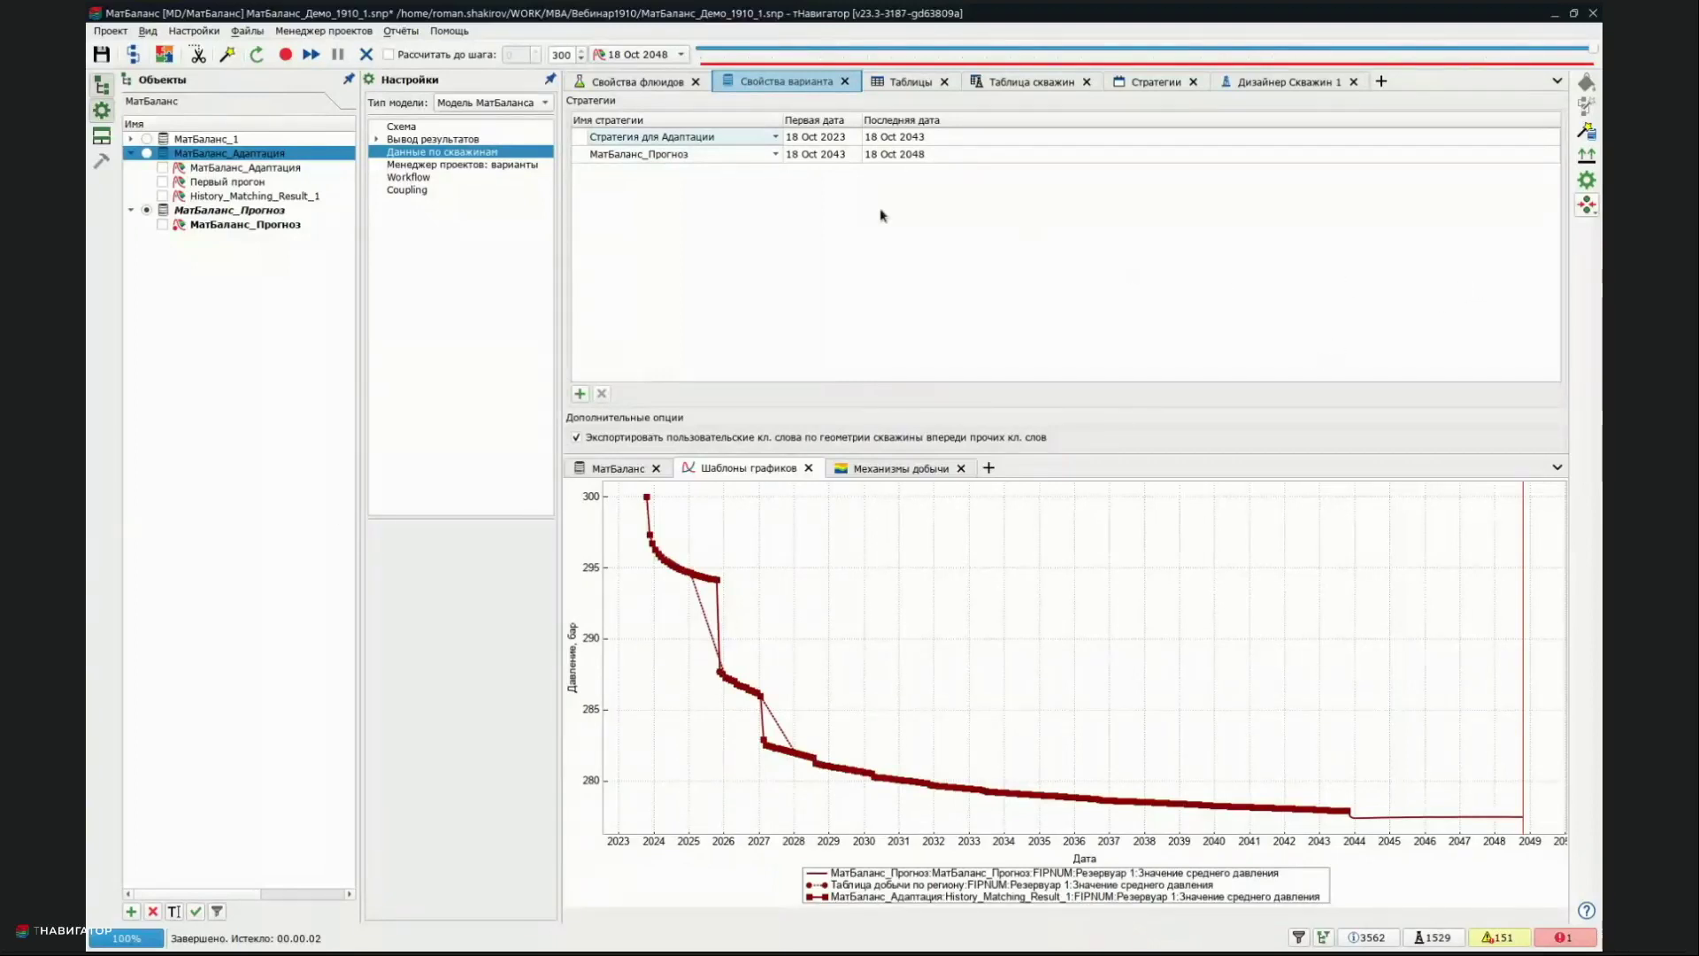
Set the schematic's reservoir colouring to По фазе in the display settings and apply it
key("Up")
key("Up")
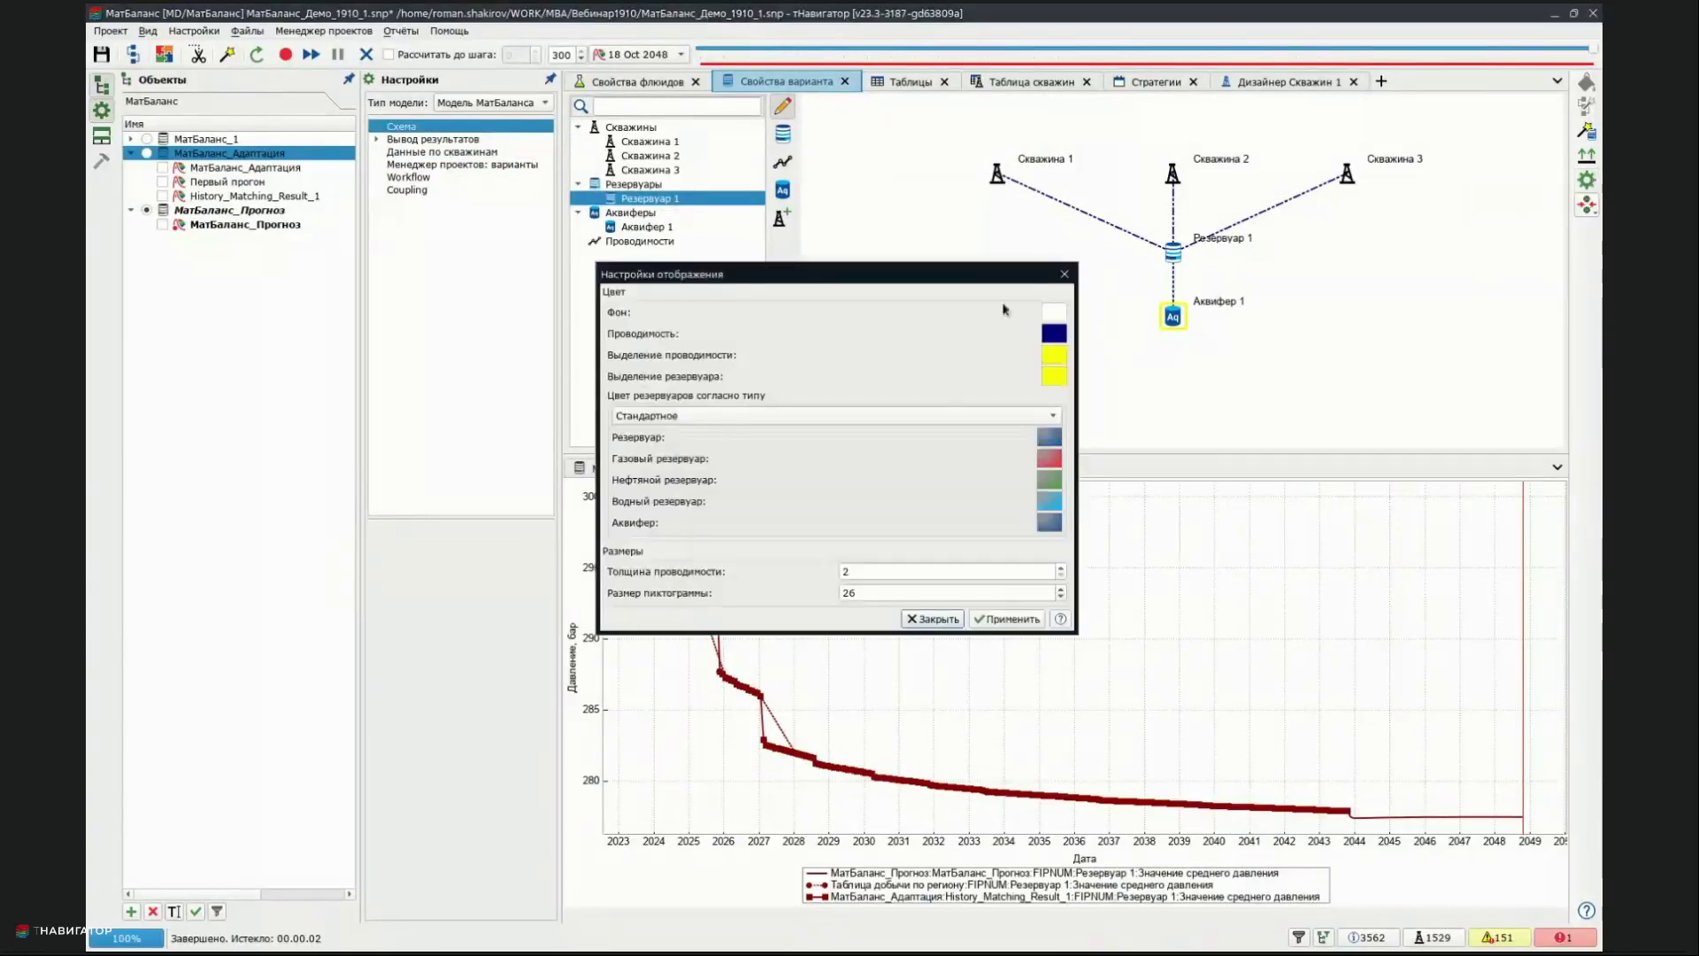
left_click(677, 416)
left_click(677, 443)
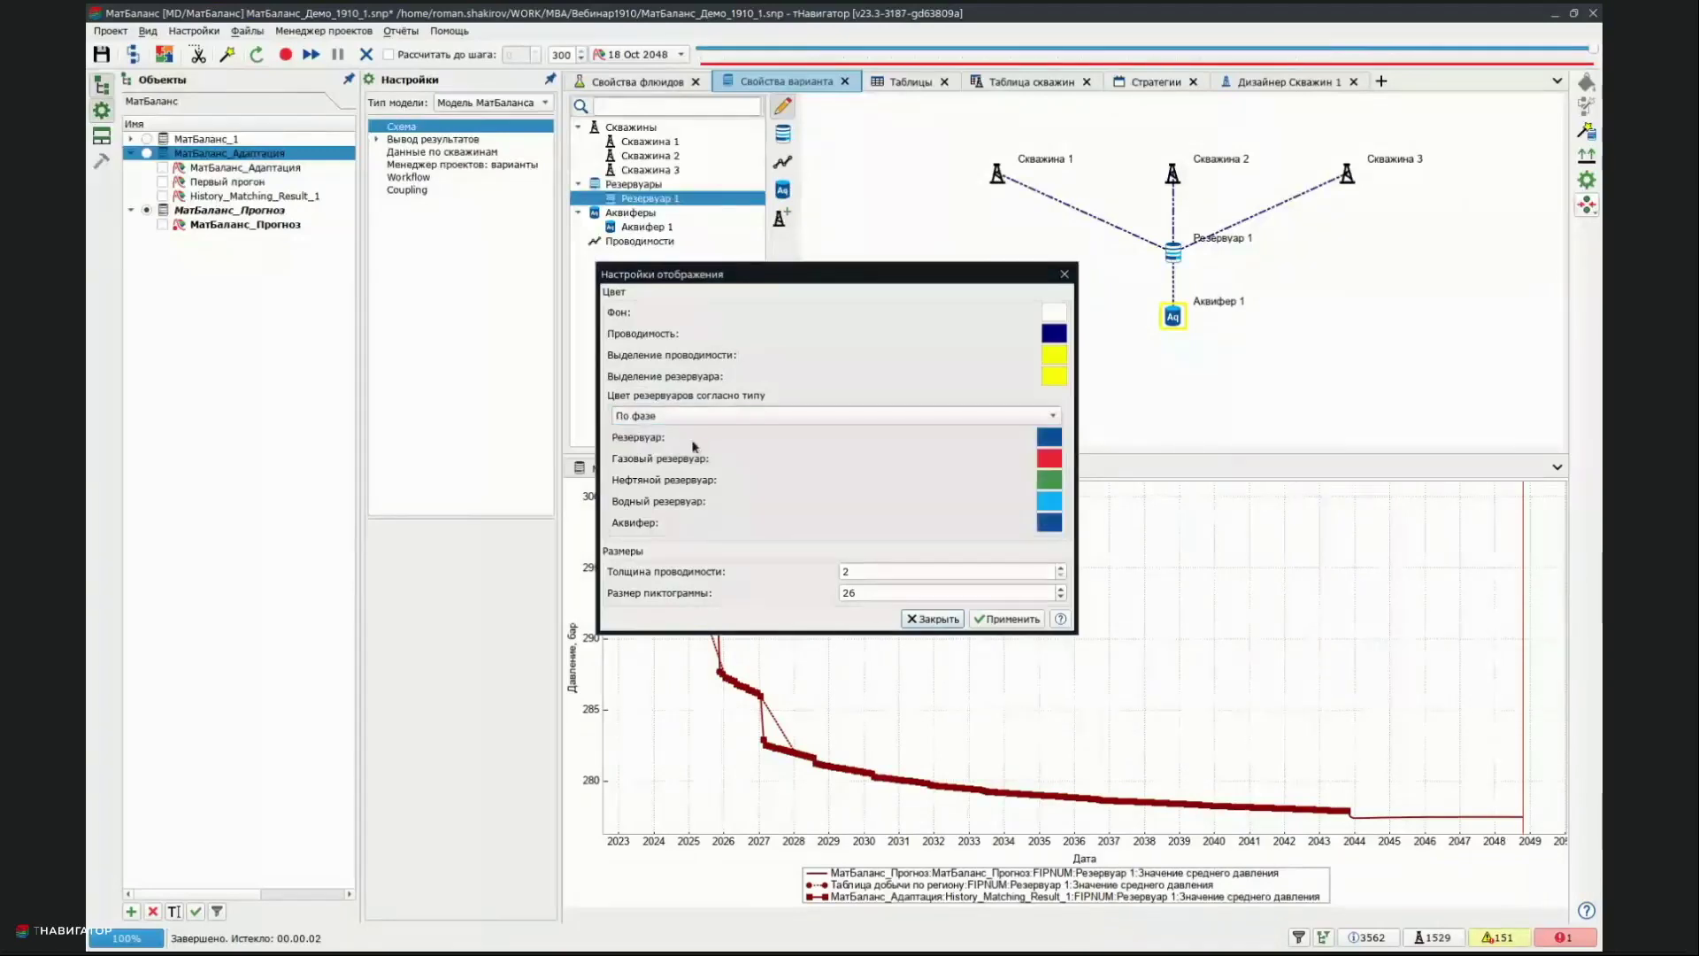
left_click(1007, 619)
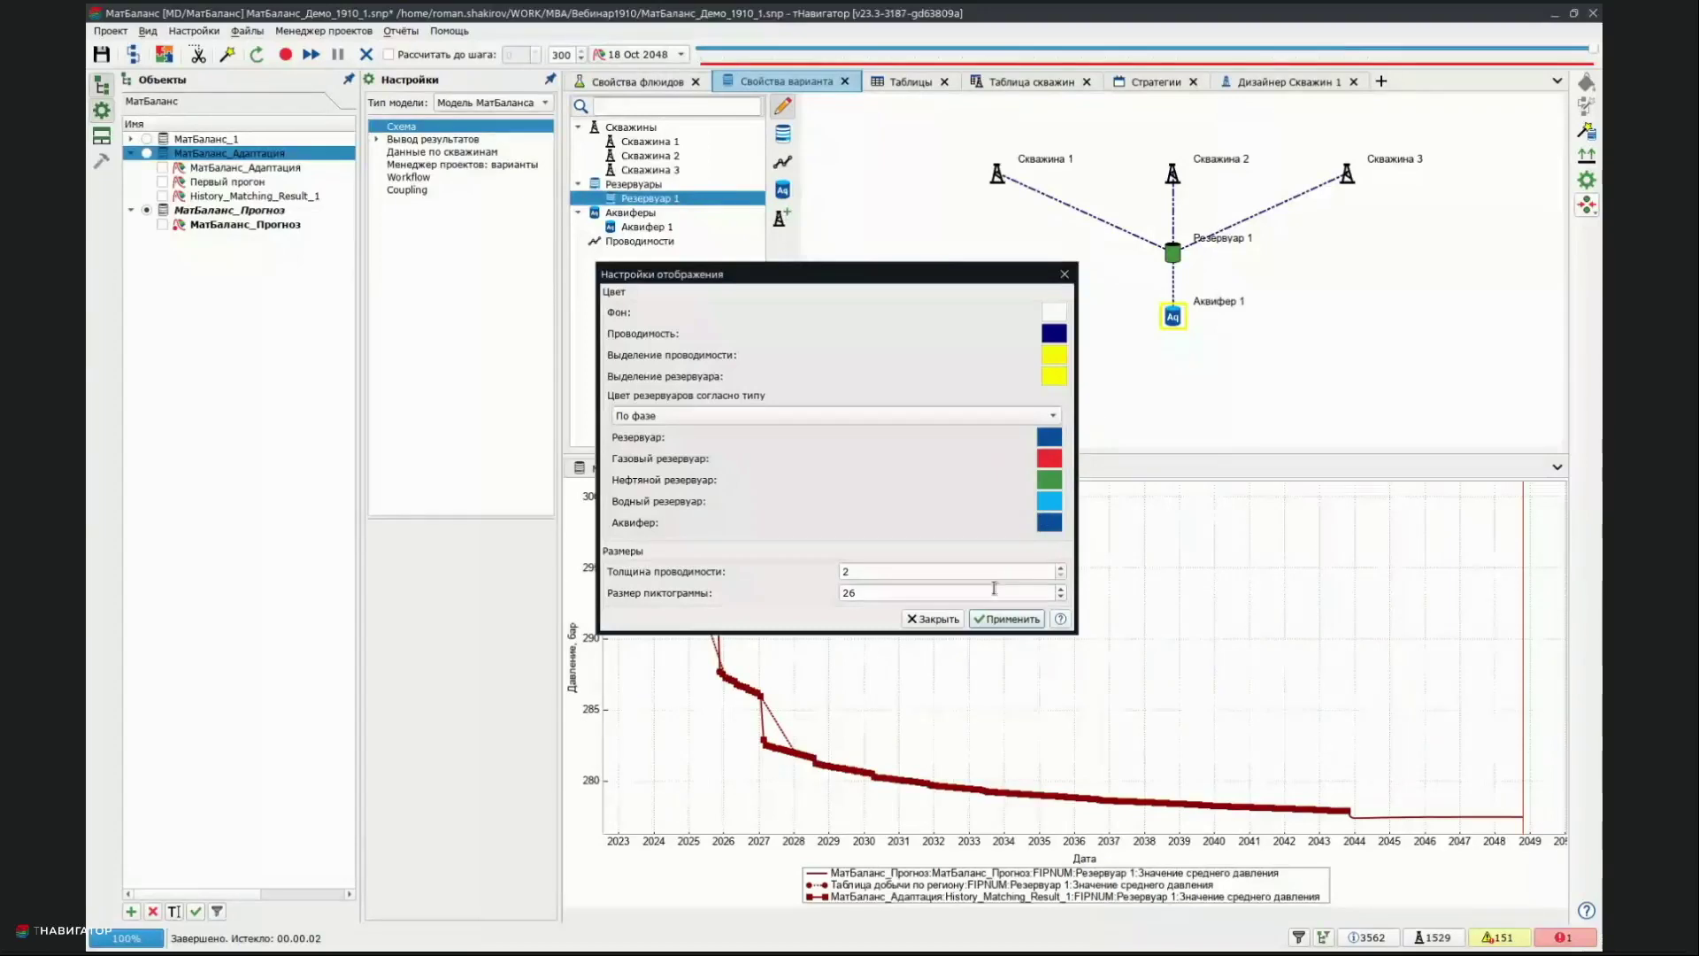
left_click(1065, 273)
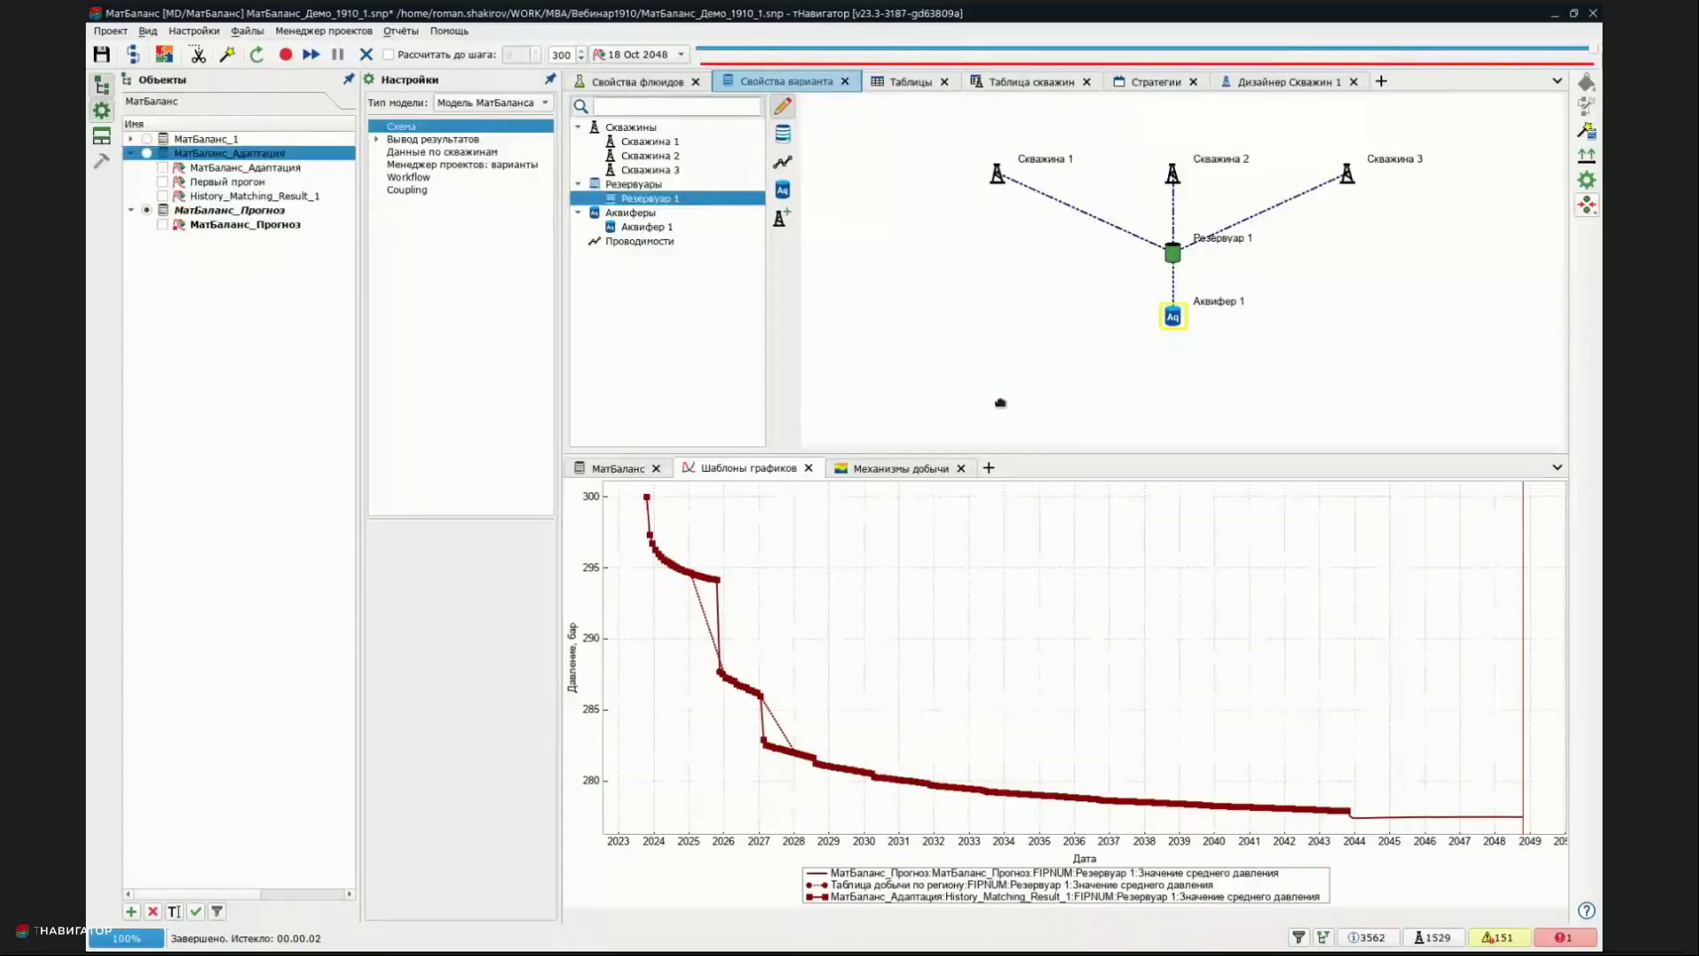
left_click(1035, 370)
Add a Граф. анализ МатБаланса graph beside the existing plots
left_click(989, 468)
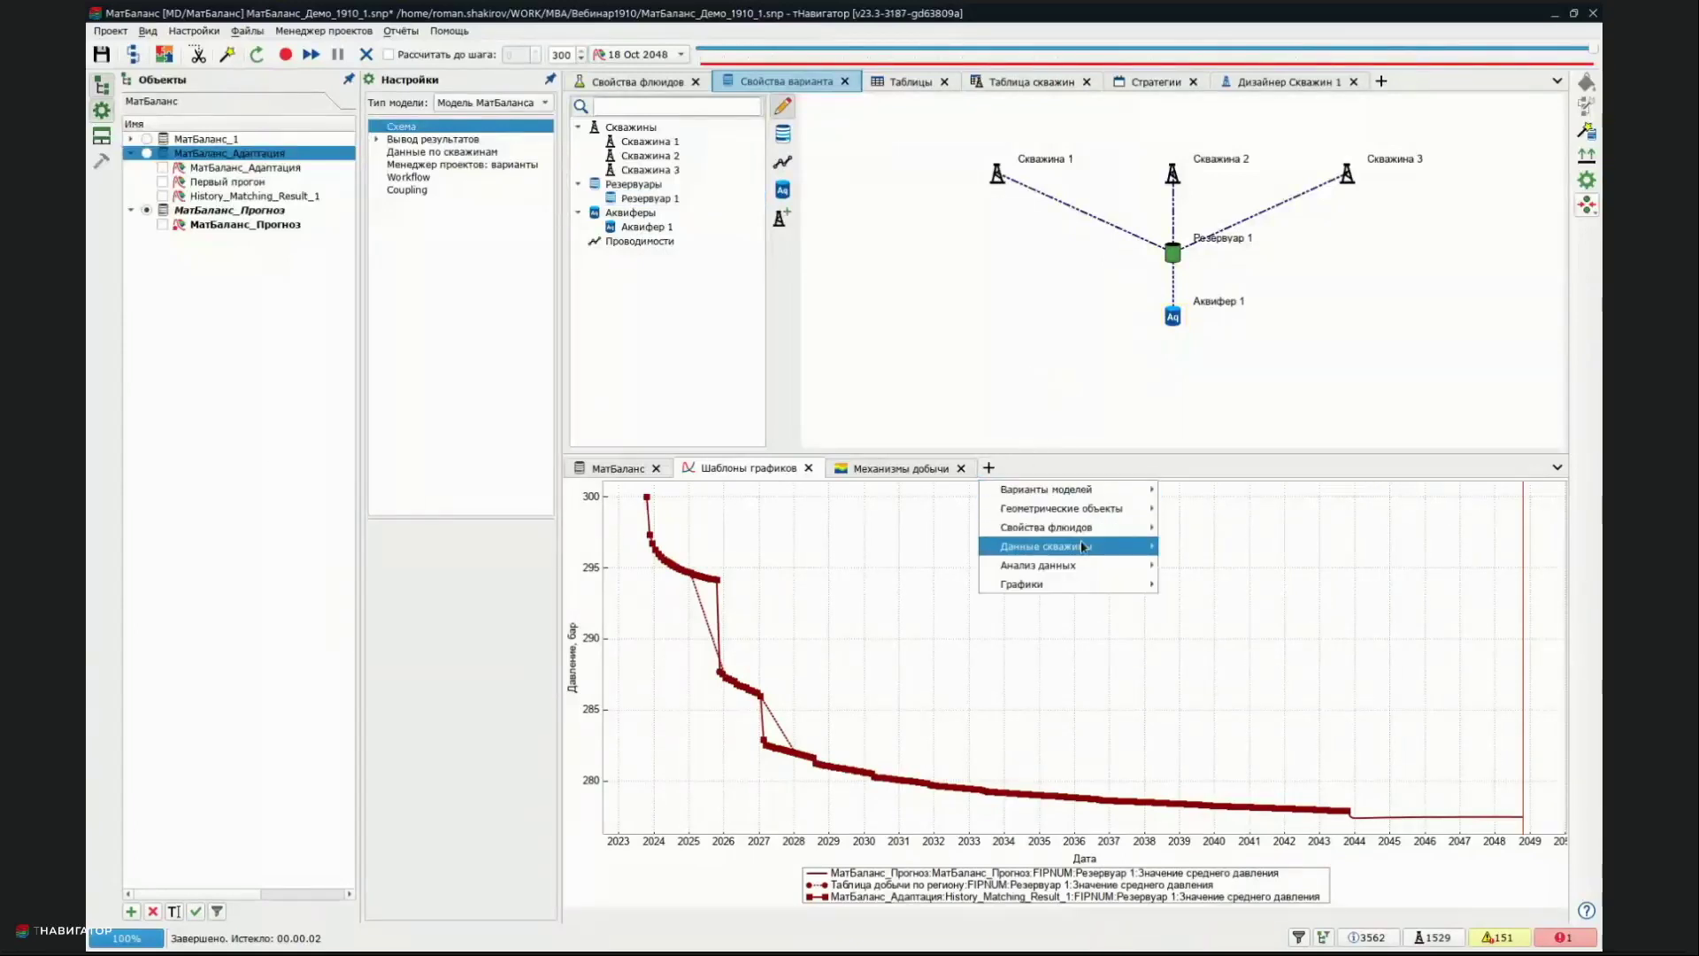
mouse_move(1072, 570)
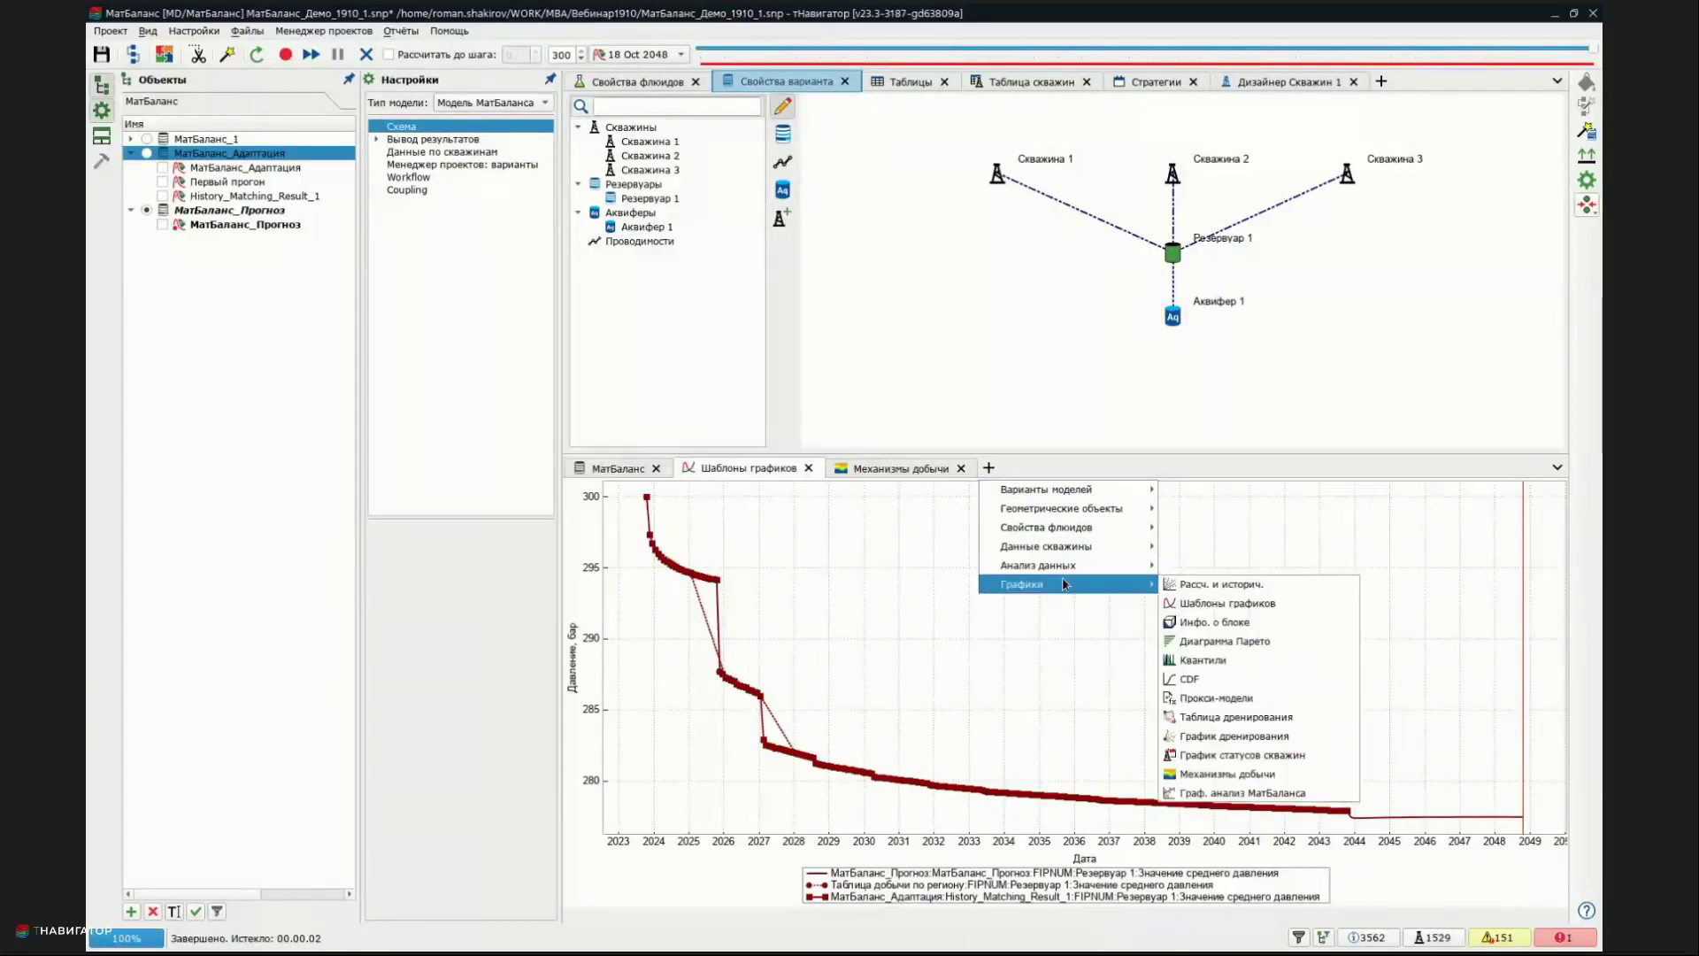
left_click(1222, 793)
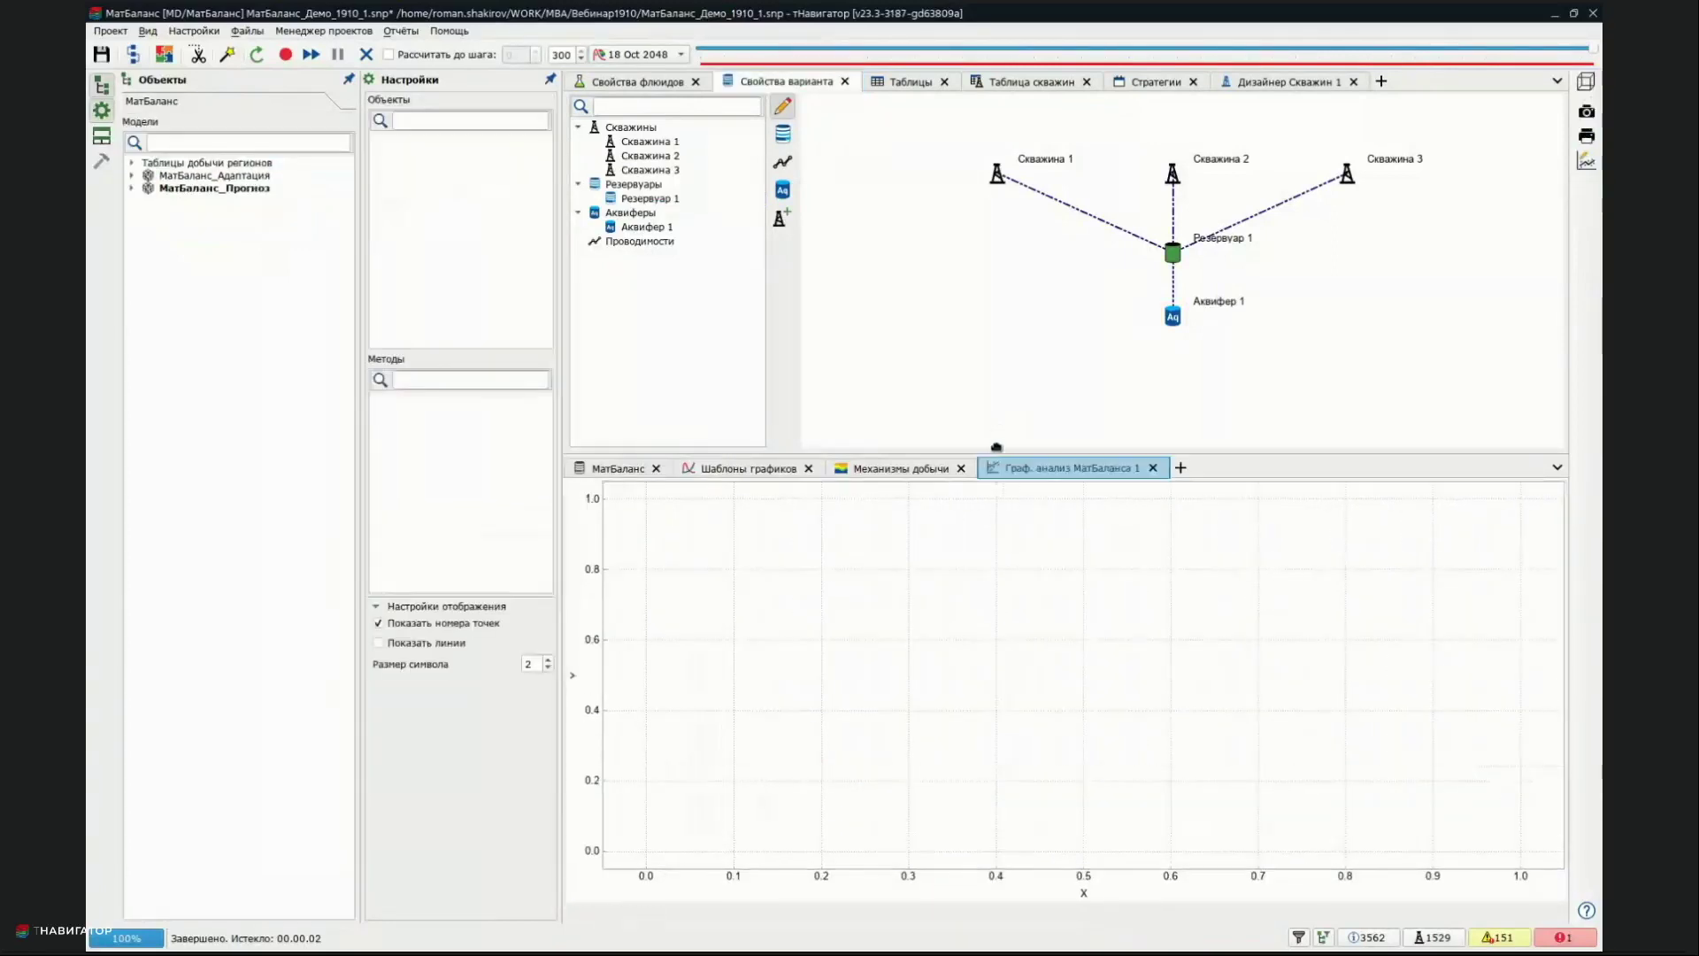
Check the Campbell and Havlena-Odeh plots of Резервуар 1 for the Первый прогон run of МатБаланс_Адаптация
left_click(133, 181)
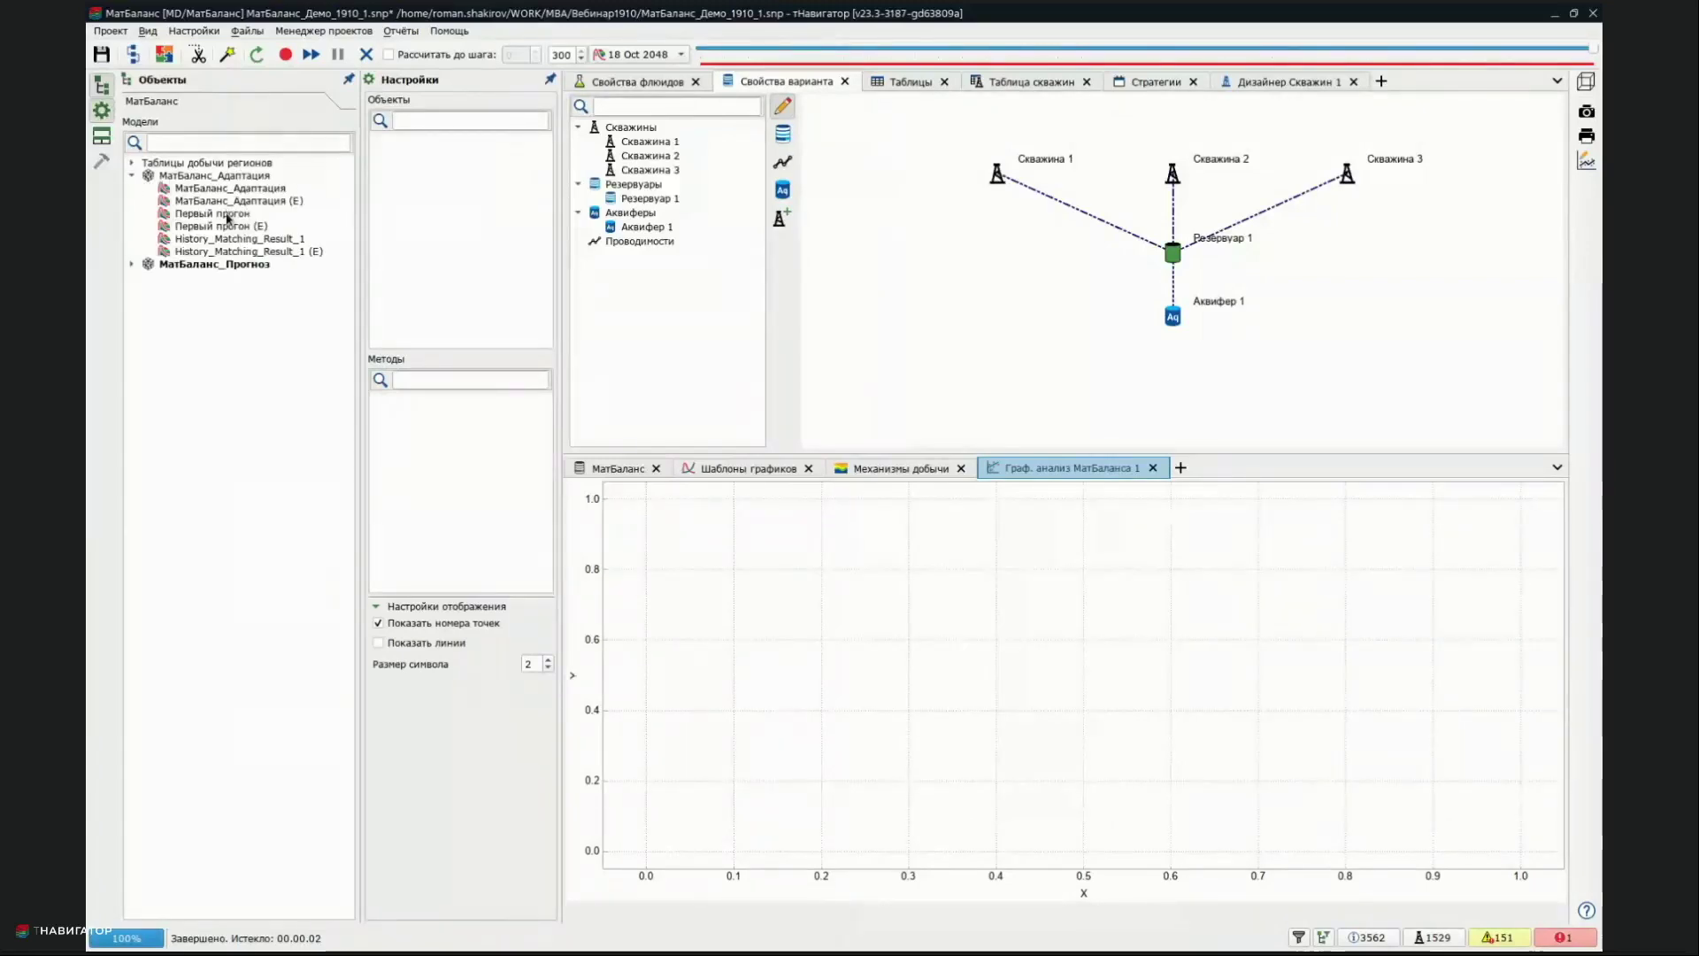
left_click(217, 213)
left_click(376, 141)
left_click(422, 154)
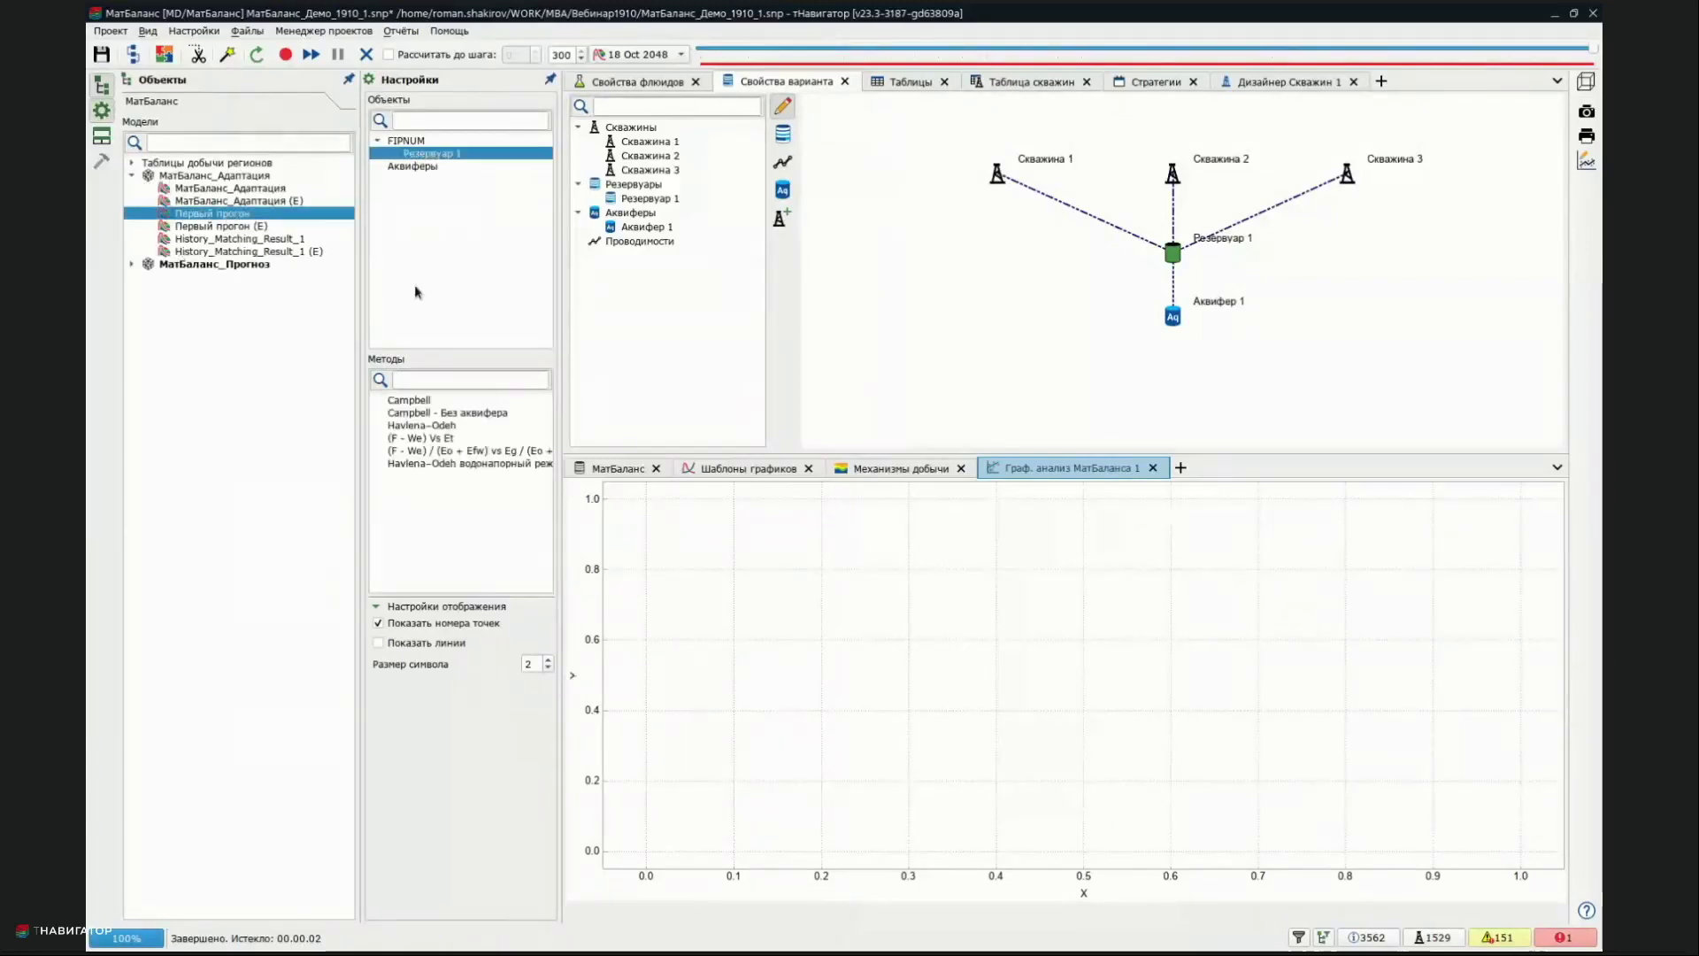
left_click(420, 401)
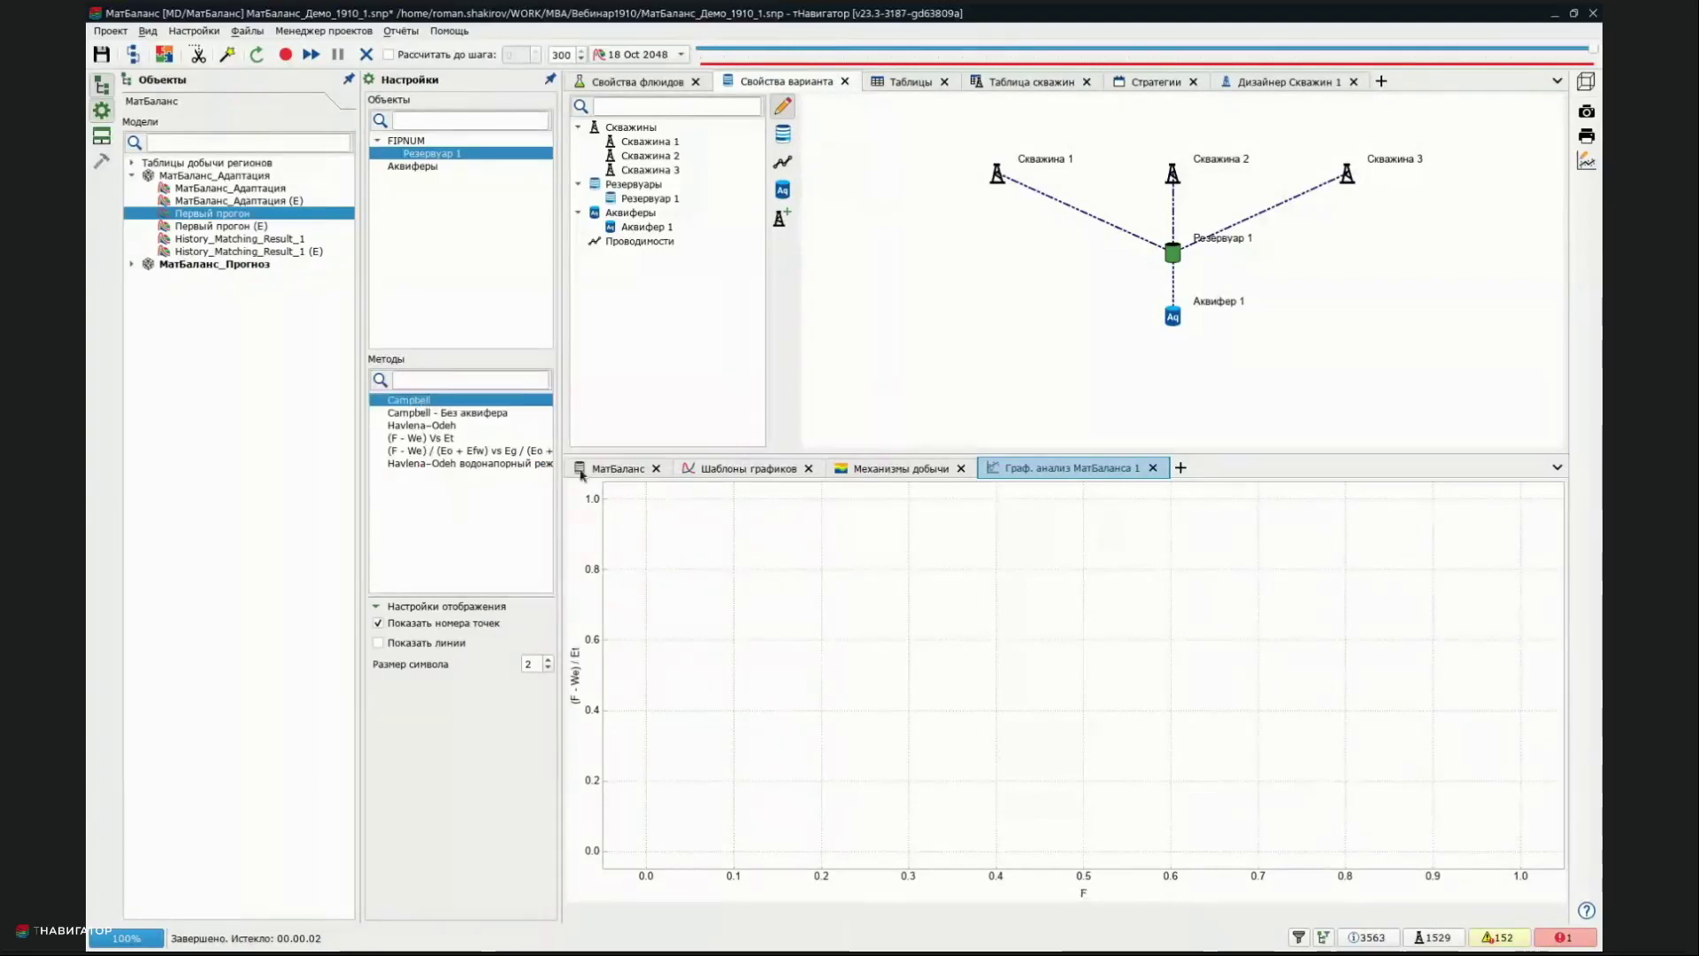
left_click(440, 425)
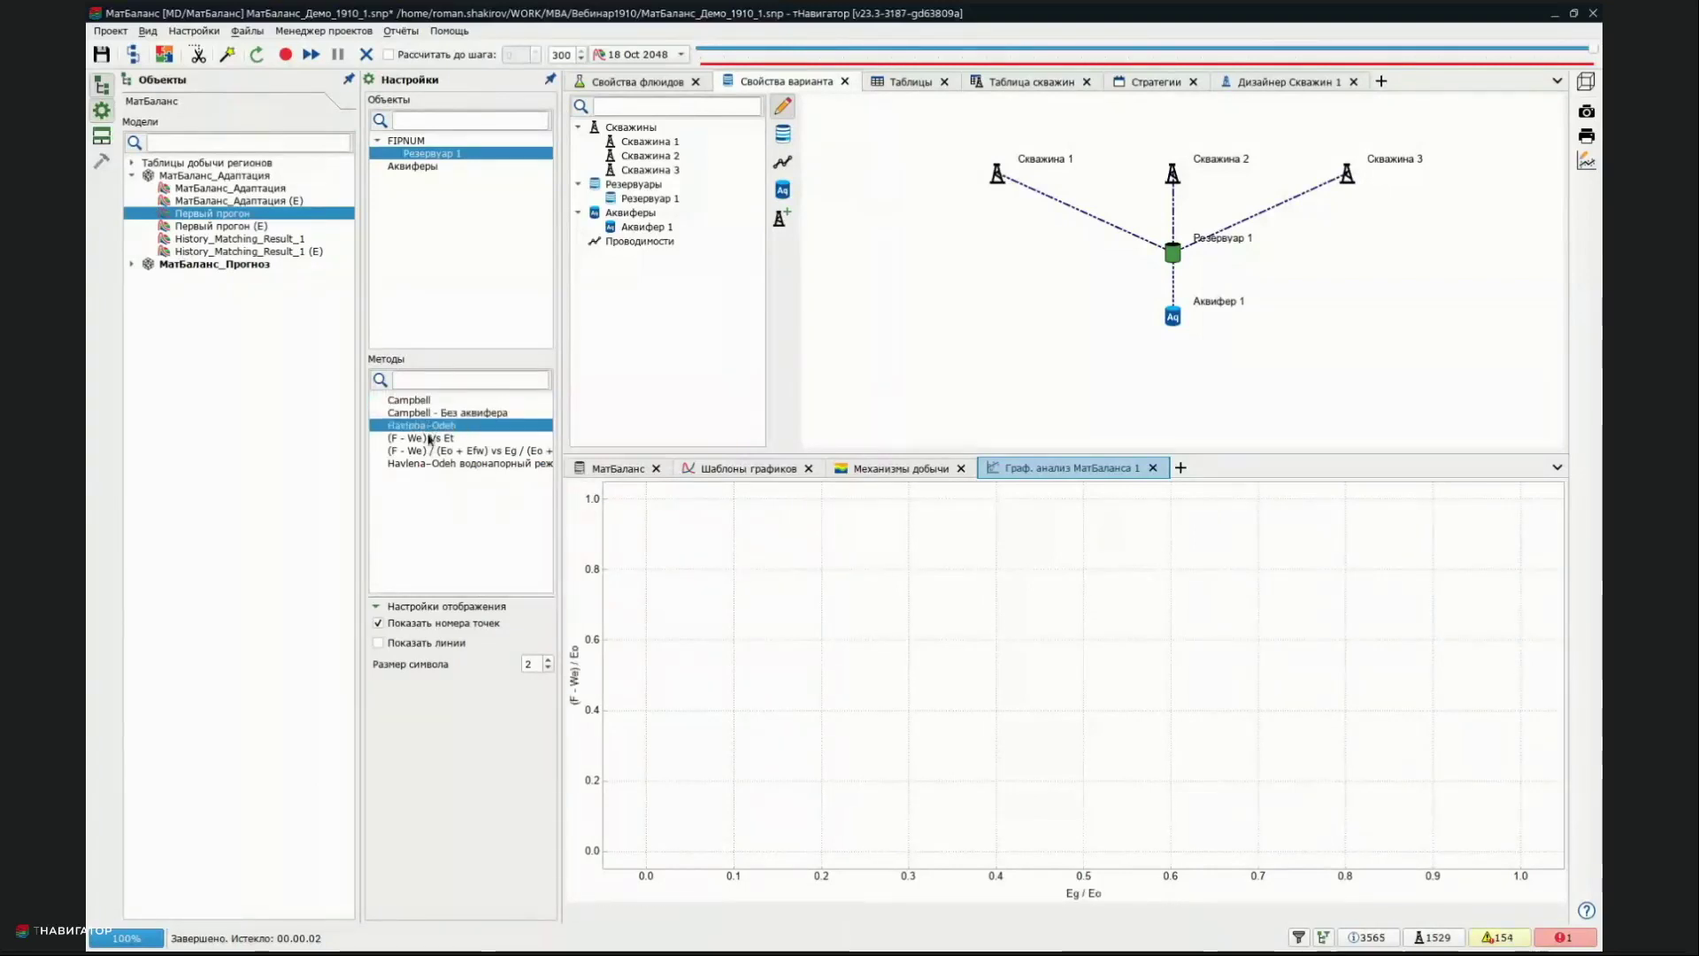
Try the analysis methods on History_Matching_Result_1, then plot Campbell - Без аквифера for Резервуар 1 from Таблица добычи по региону
left_click(235, 239)
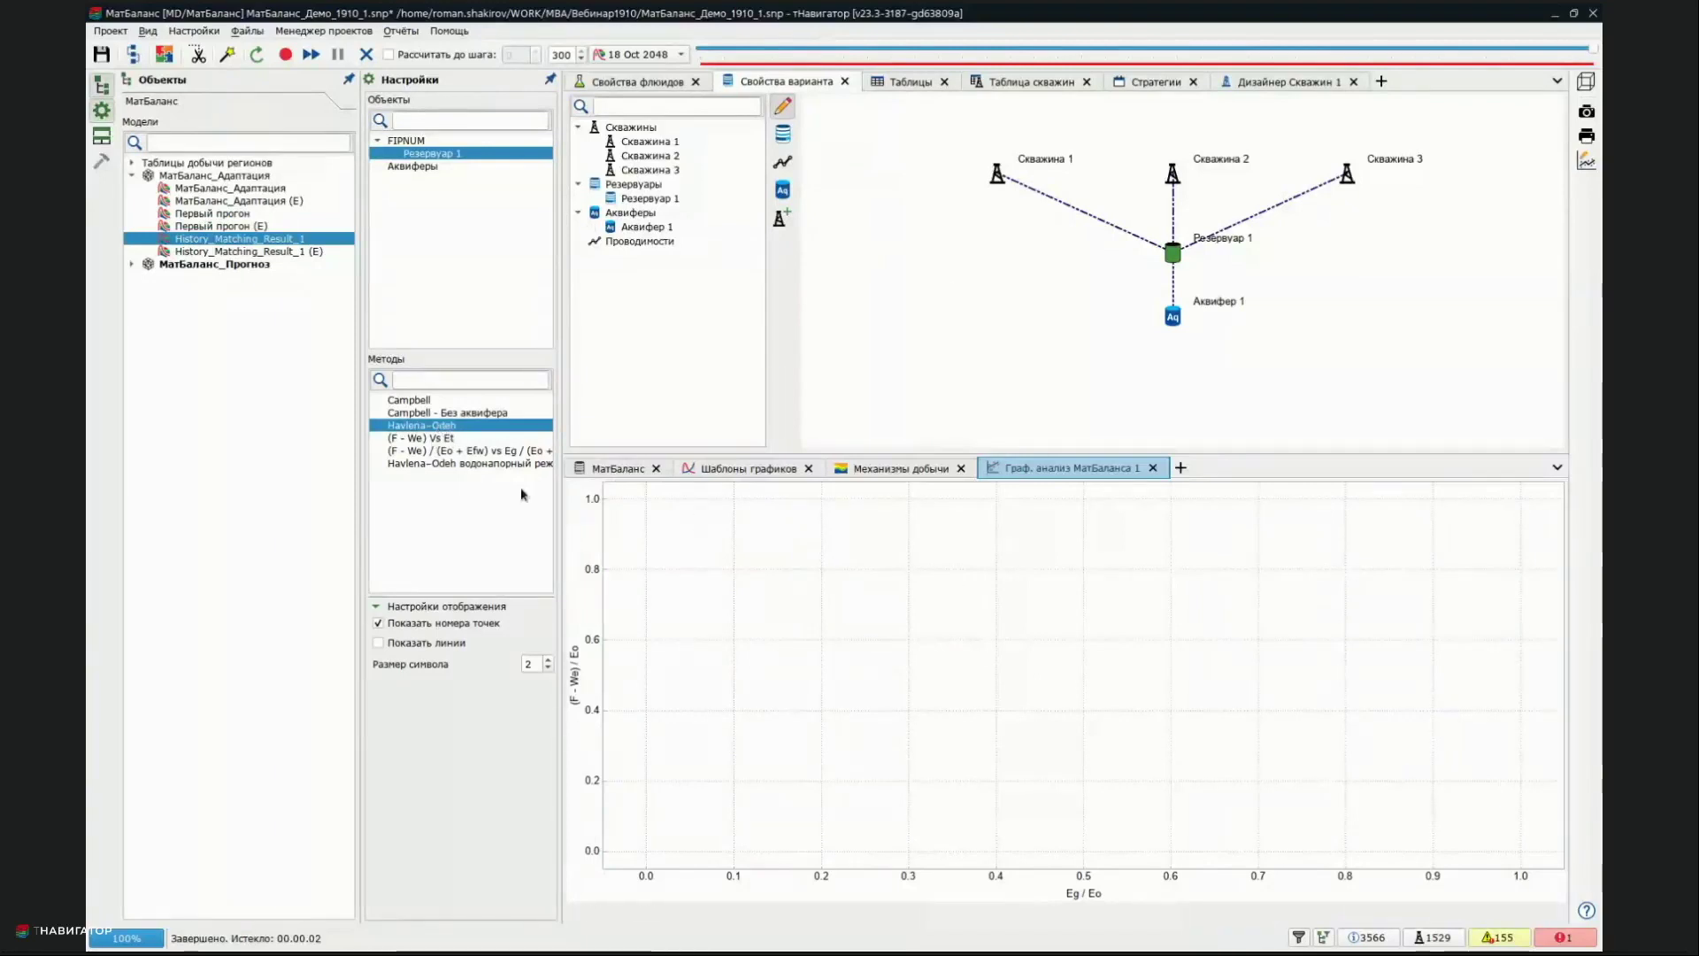
left_click(431, 453)
left_click(427, 411)
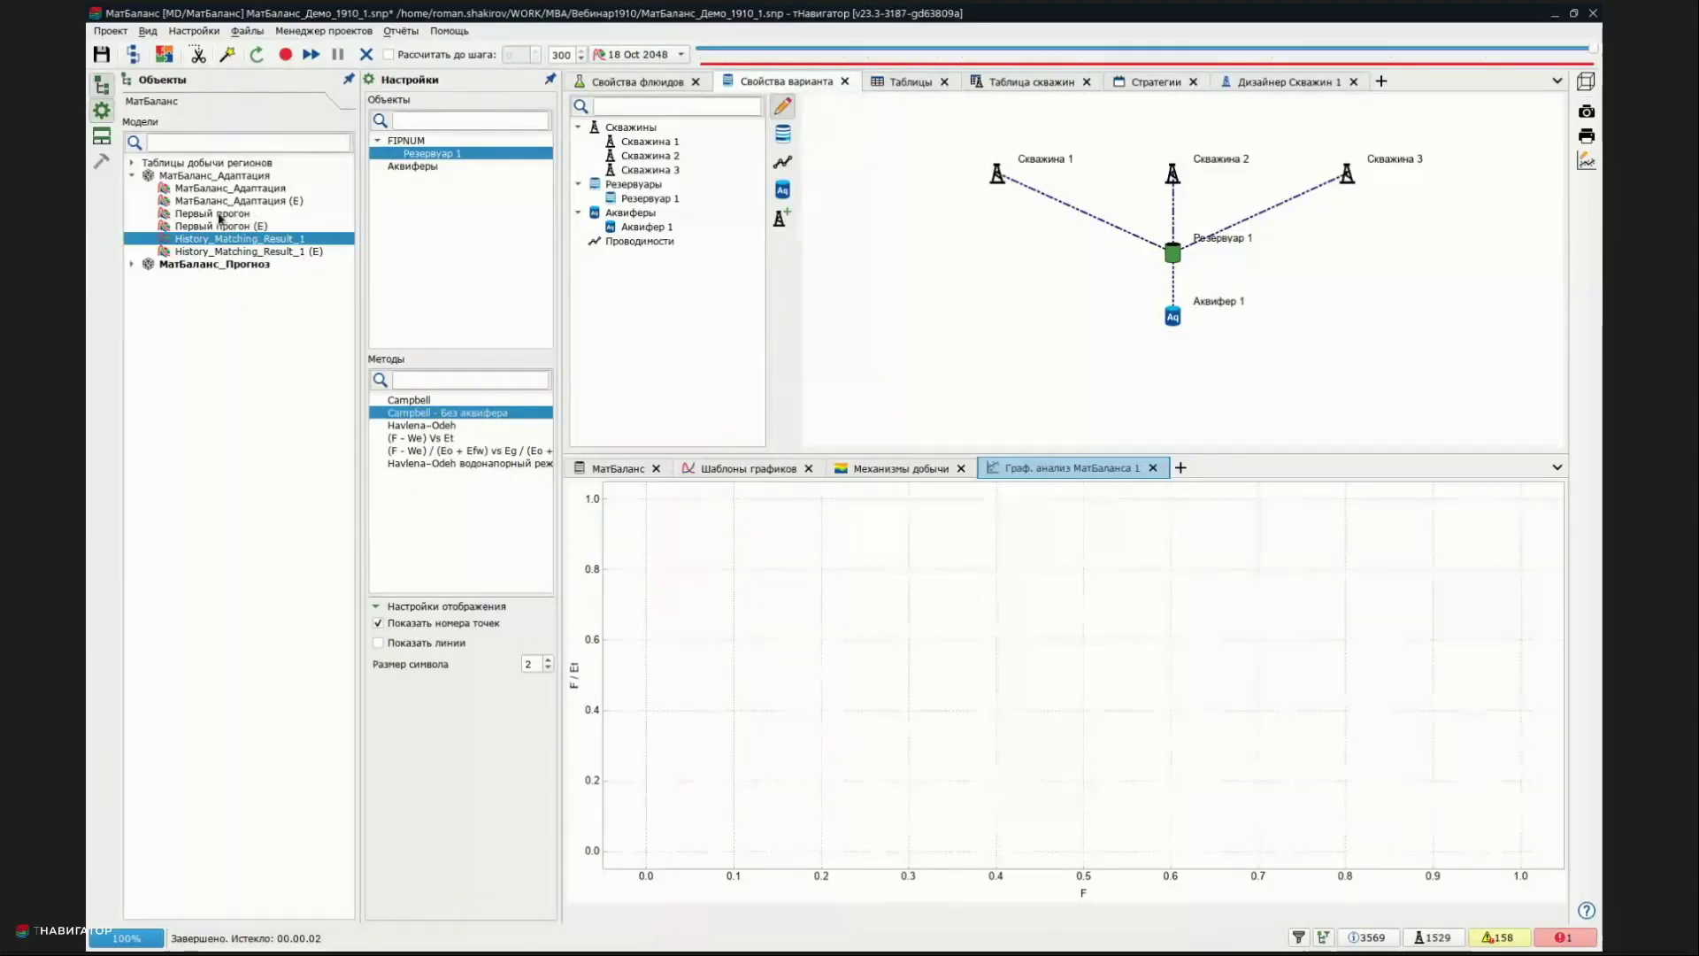
left_click(131, 163)
left_click(226, 175)
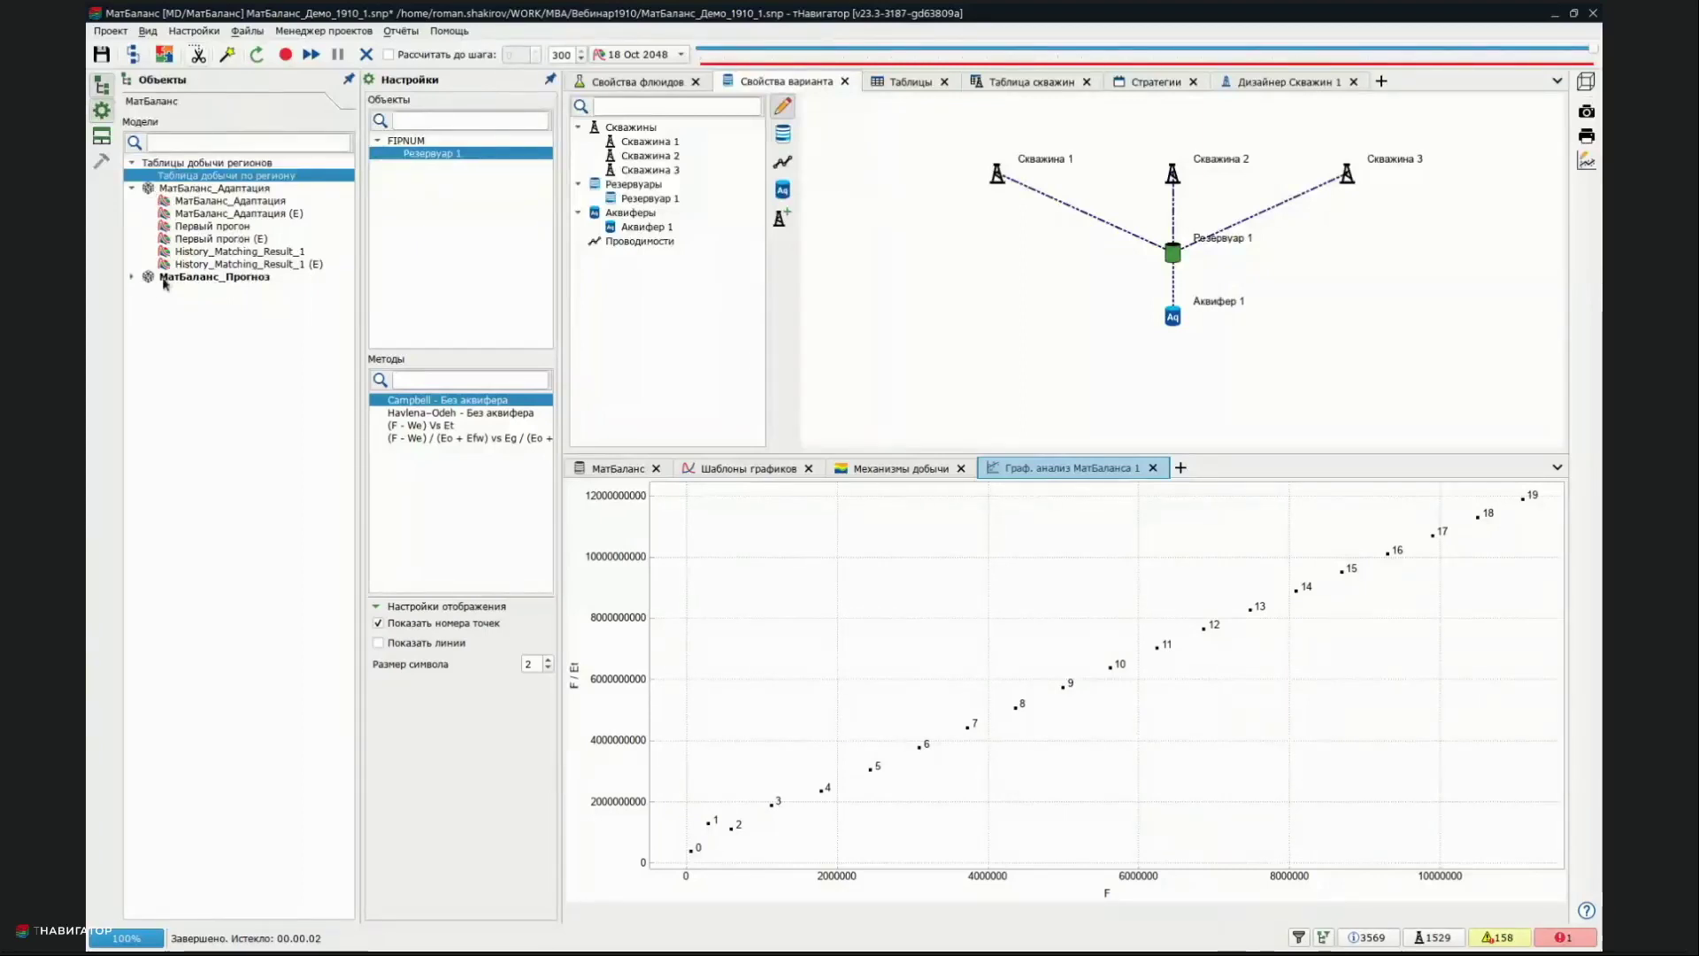
Review the 18 Oct 2043 producer control and well connection rules of the МатБаланс_Прогноз strategy and the relative permeability variants
left_click(1143, 84)
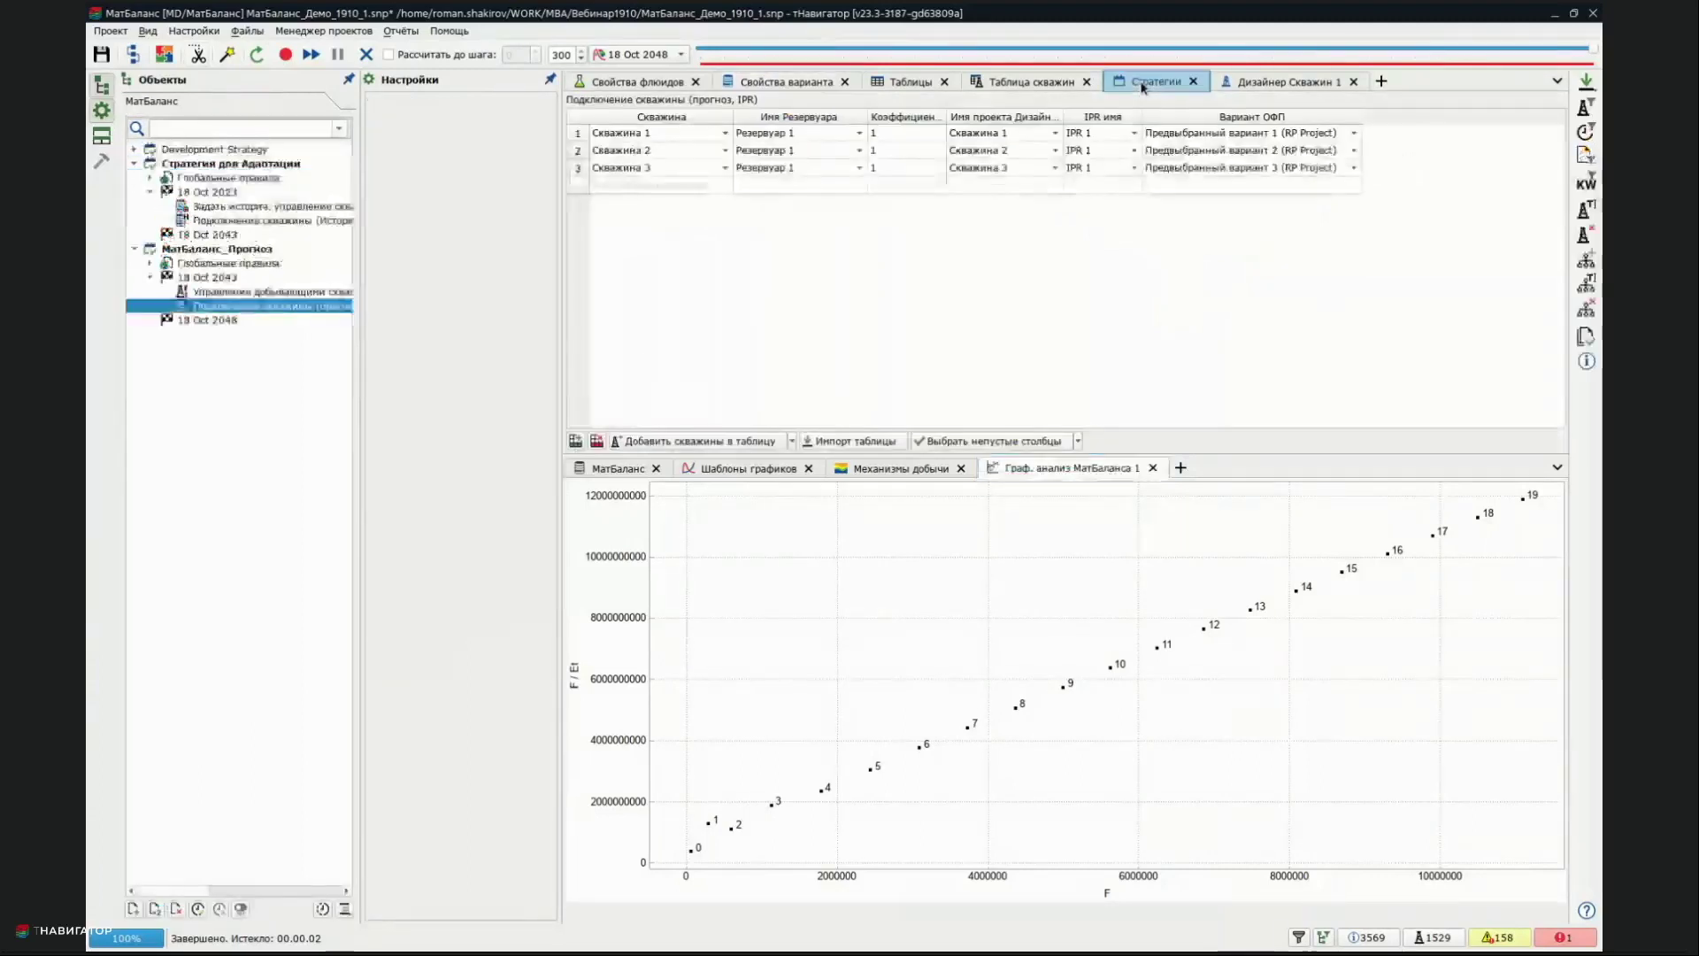
left_click(213, 291)
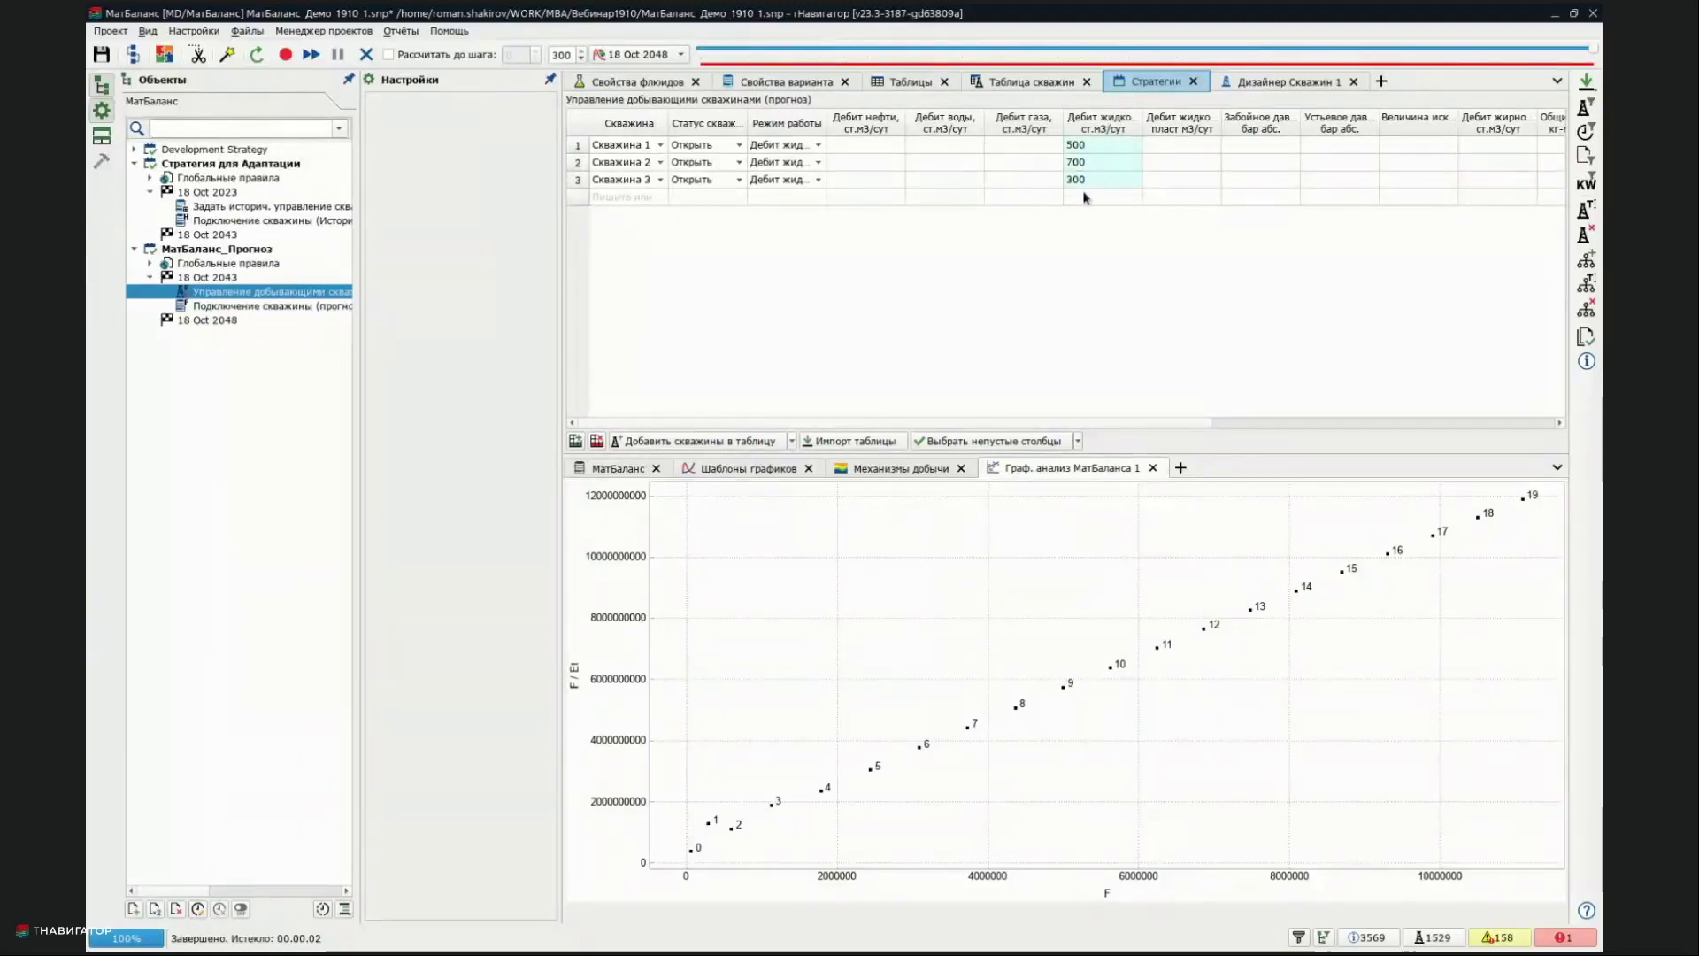
left_click(207, 306)
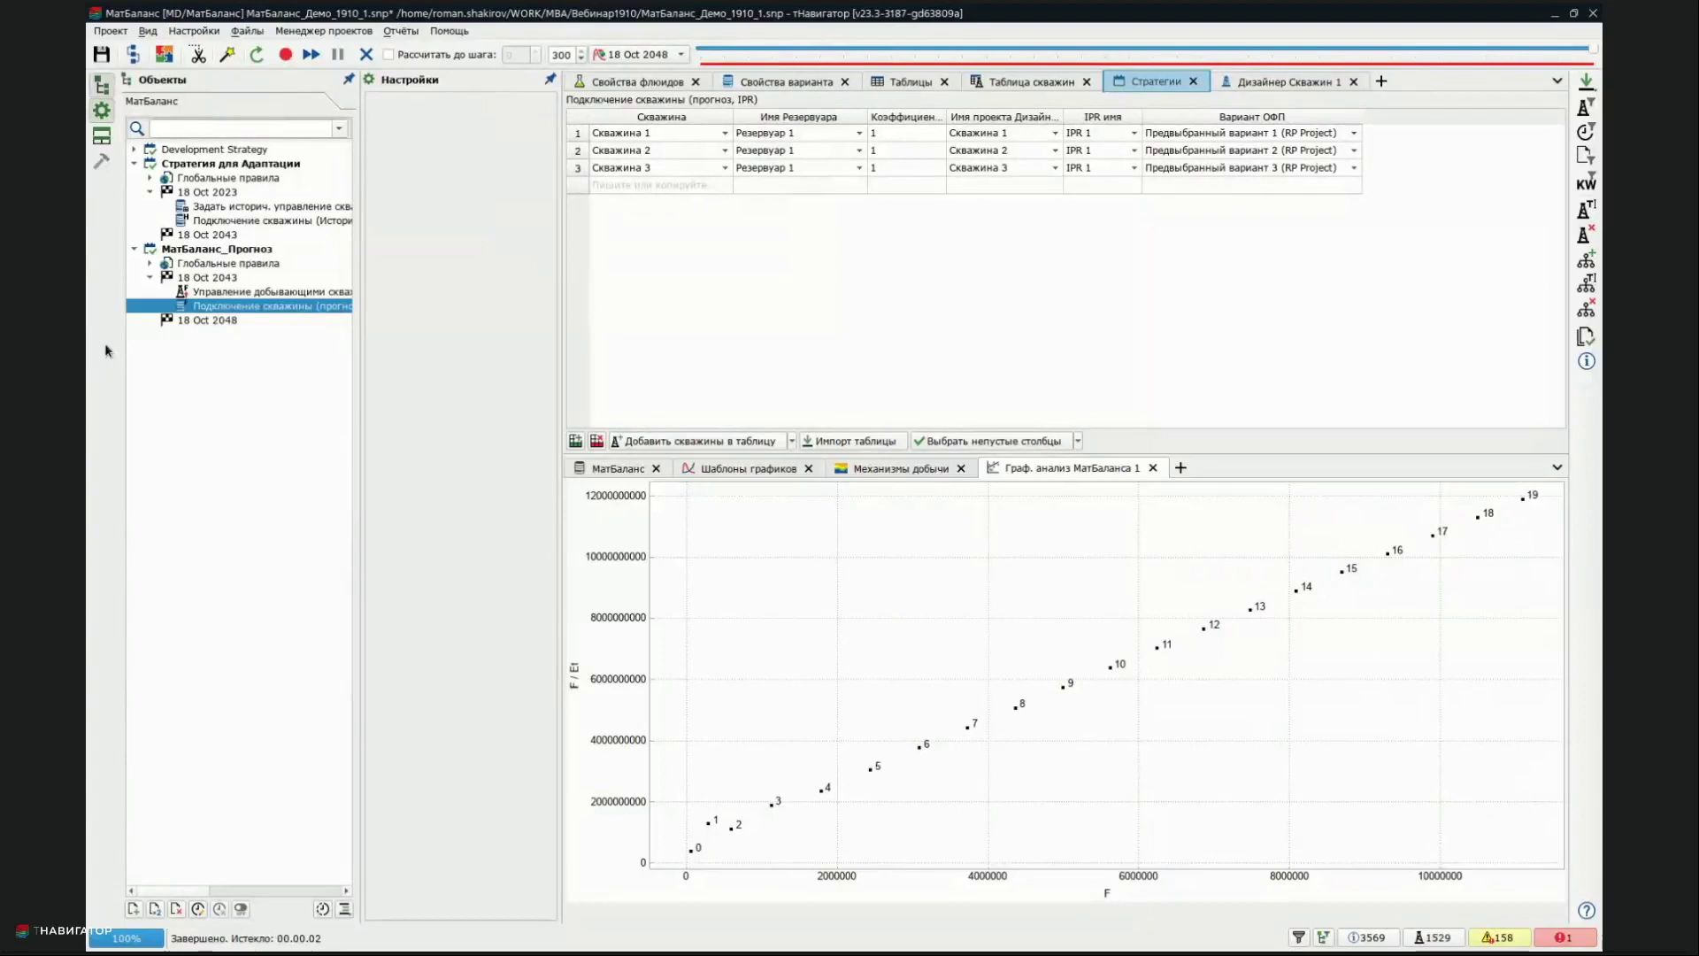
left_click(659, 86)
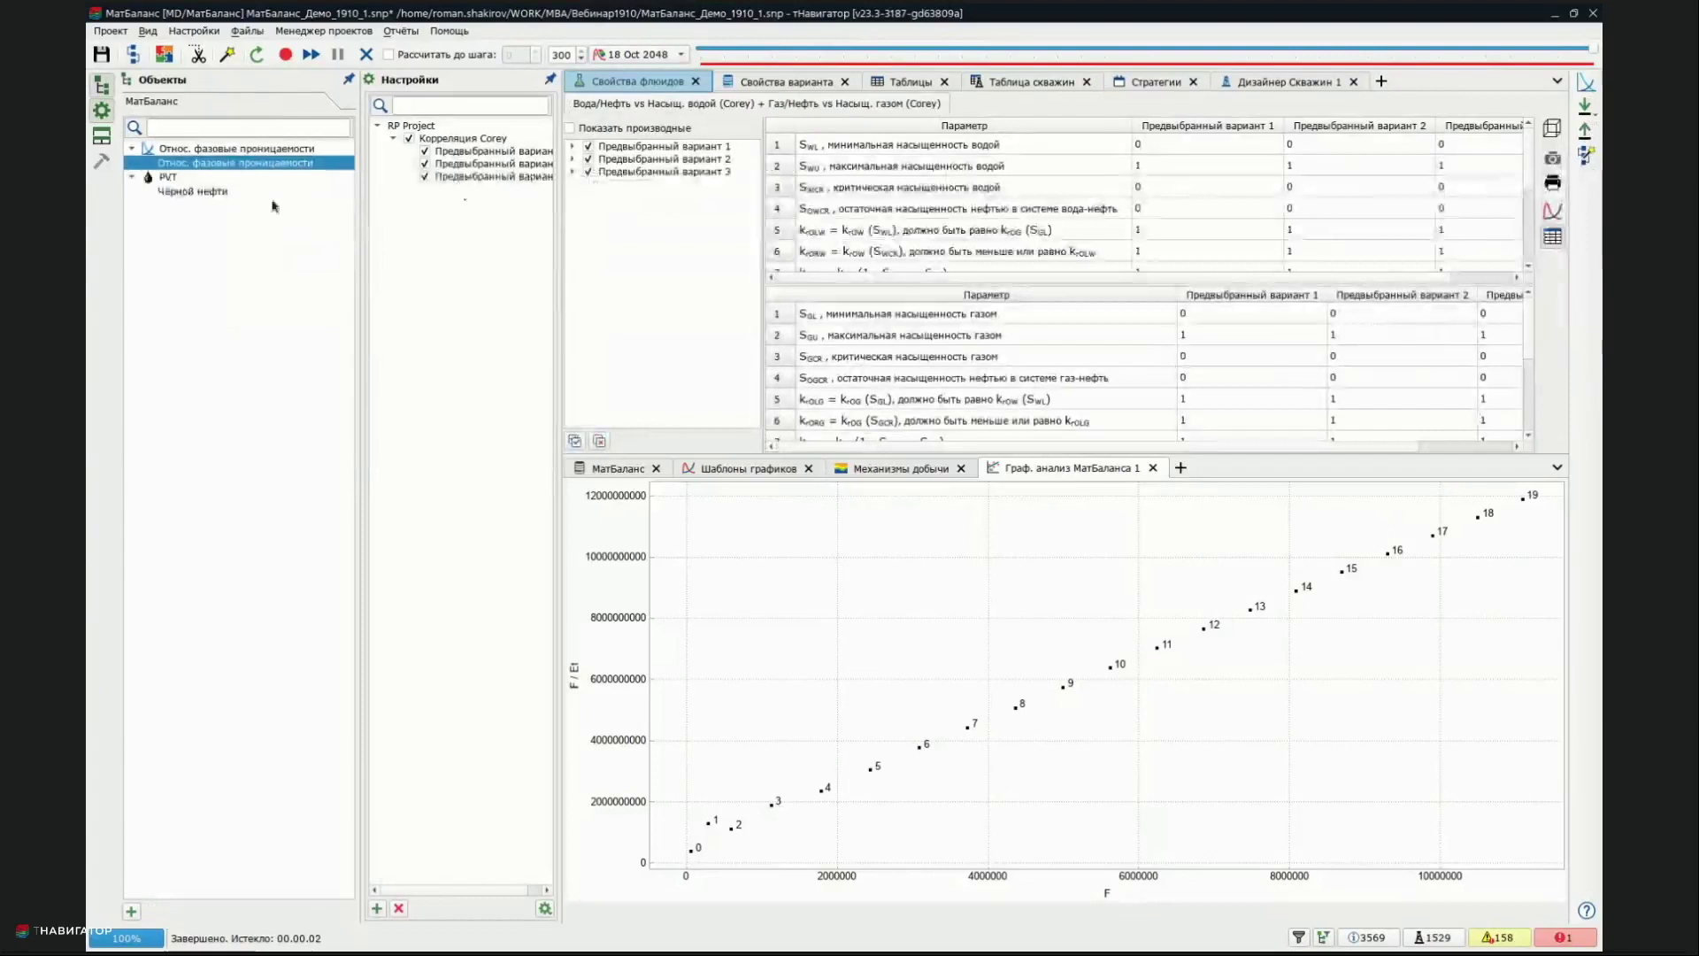
Examine the relative permeability matching settings and wells for History_Matching_Result_1, then close them without running and return to the strategies
left_click(751, 84)
left_click(206, 197)
right_click(205, 196)
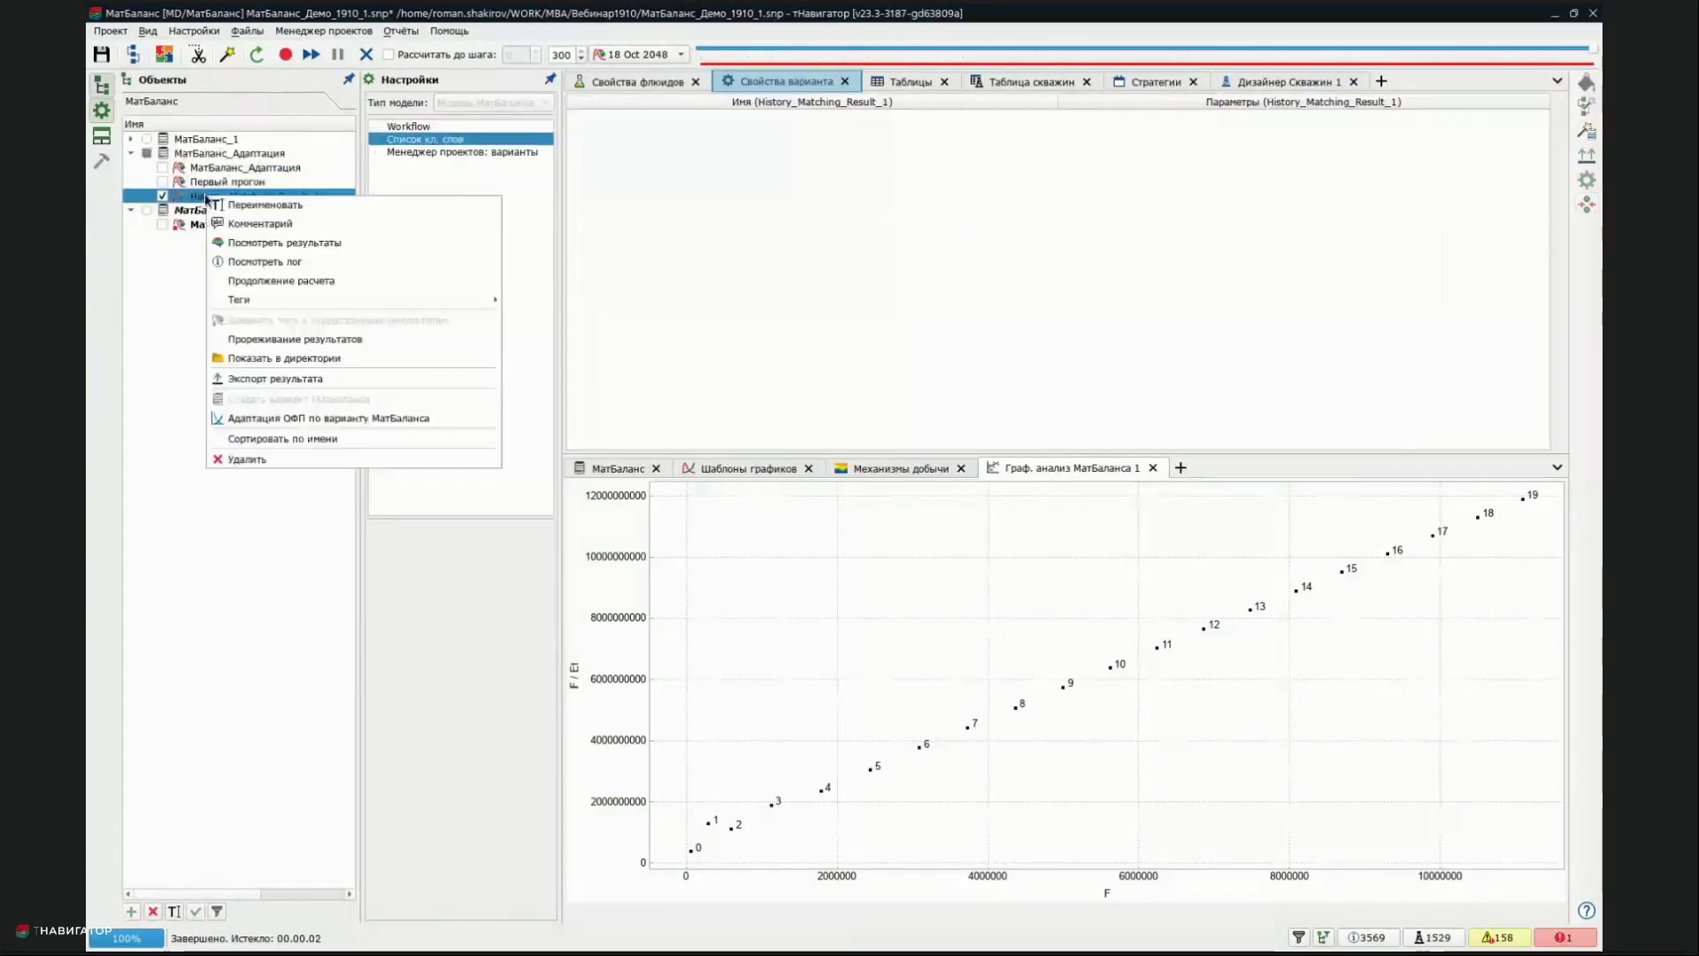
left_click(381, 428)
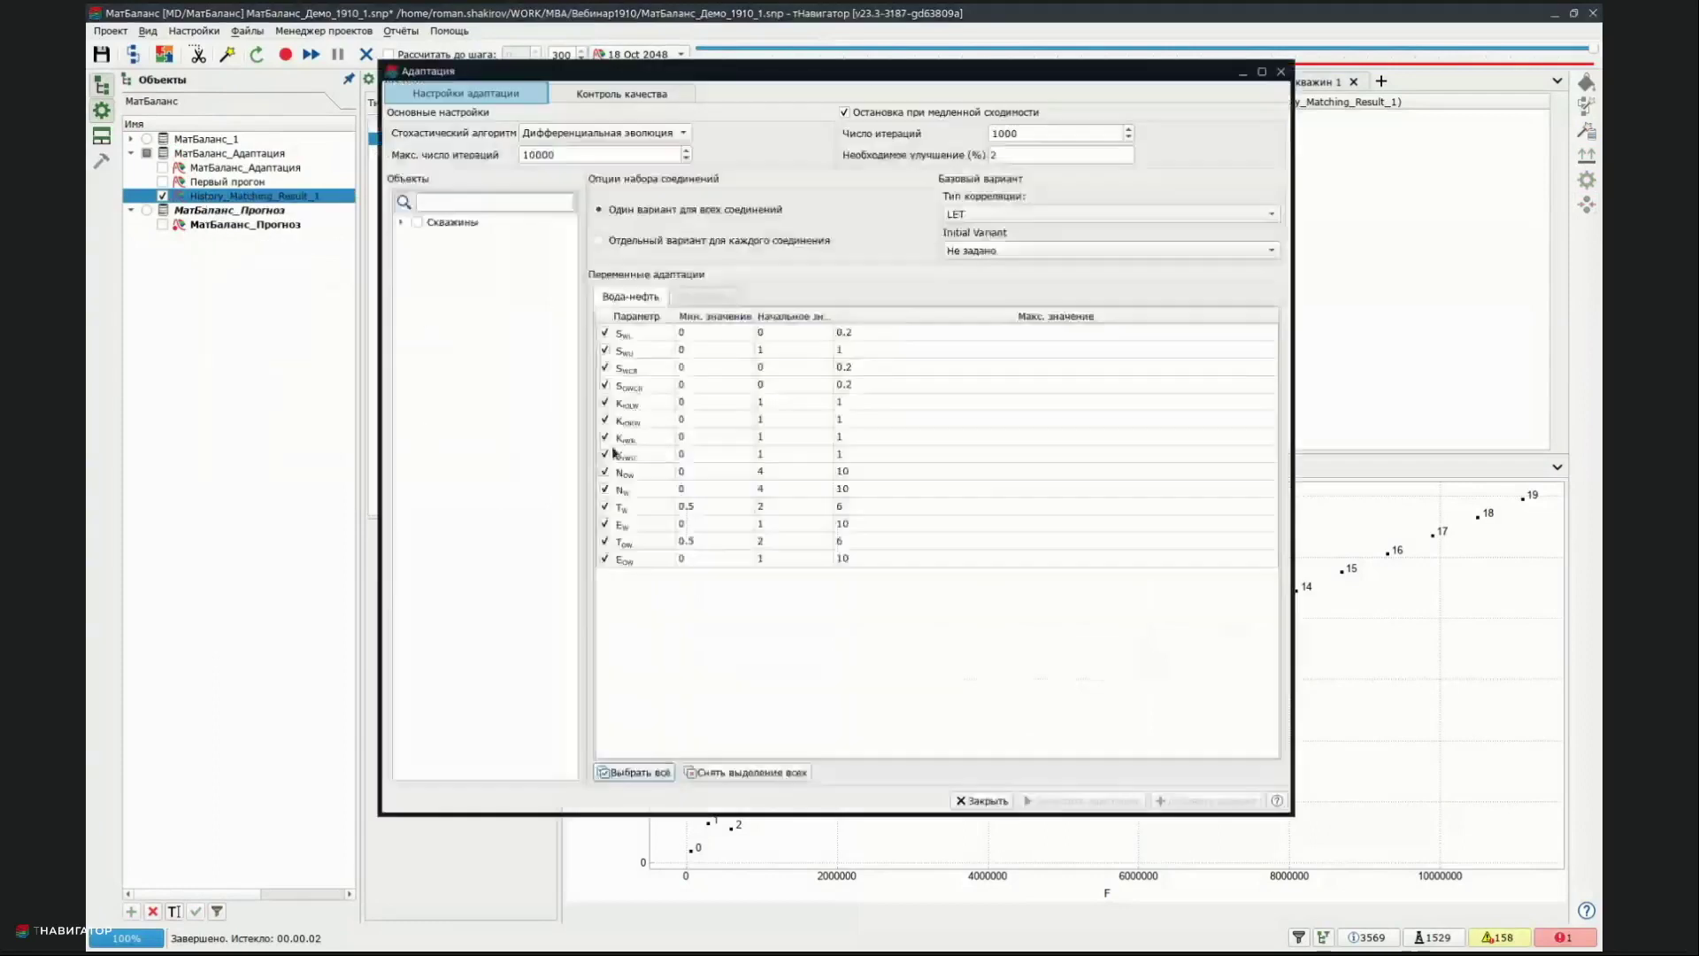
left_click(400, 223)
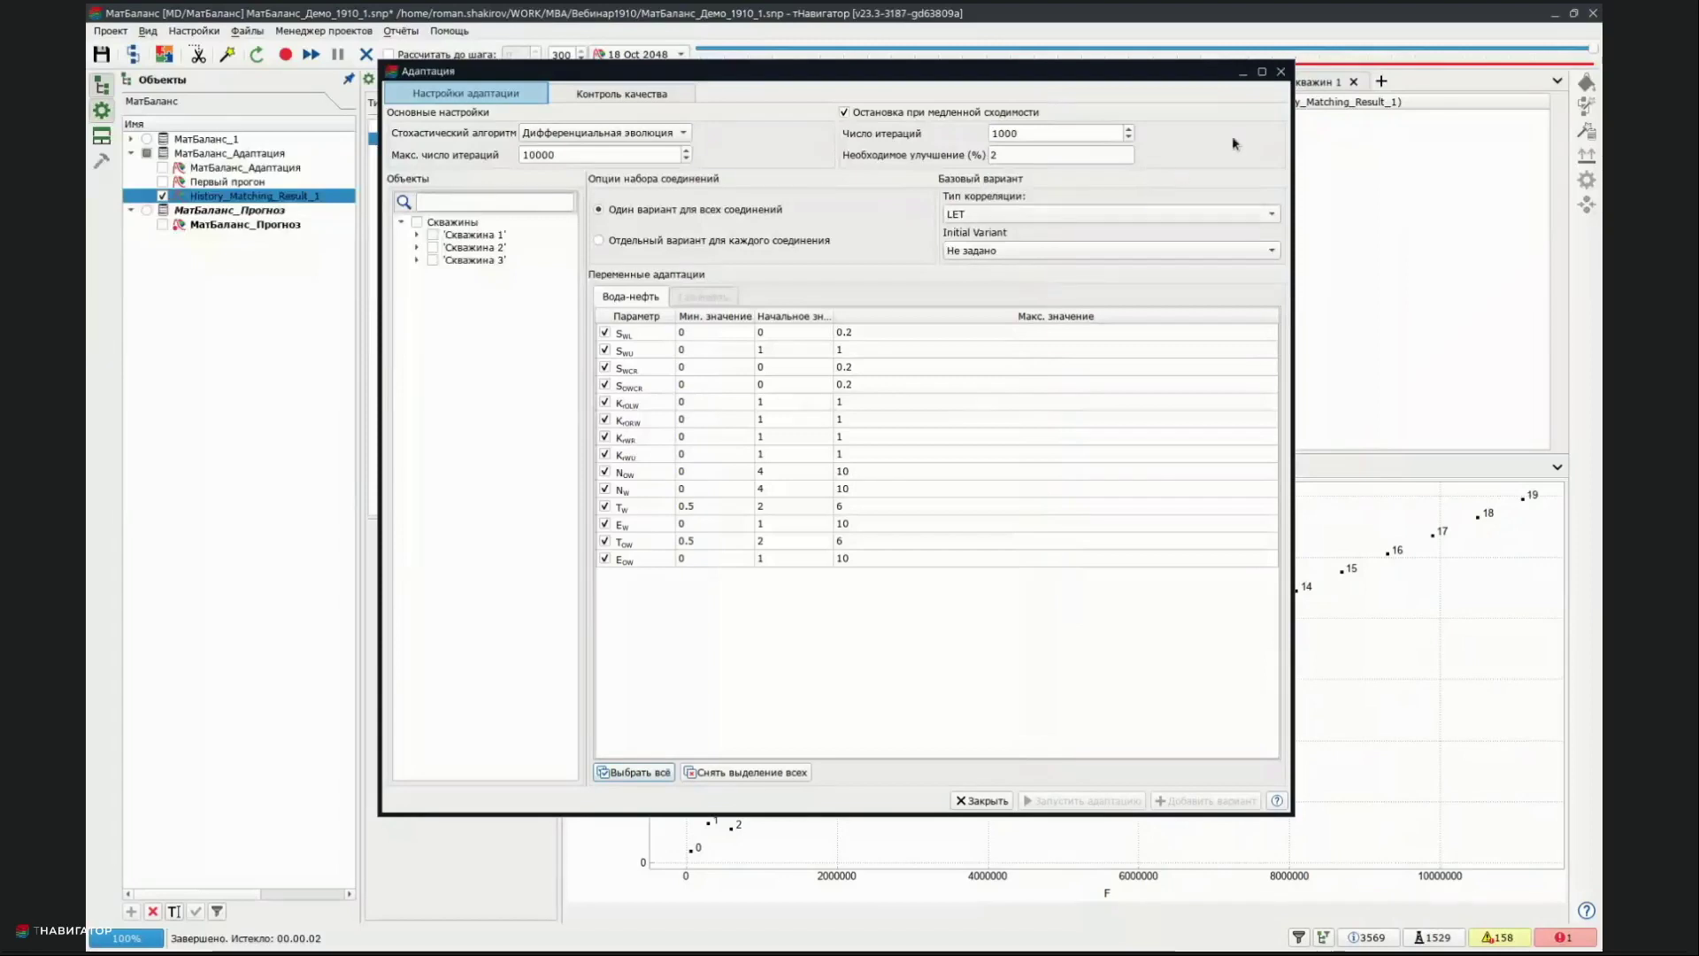
left_click(1282, 75)
left_click(1141, 81)
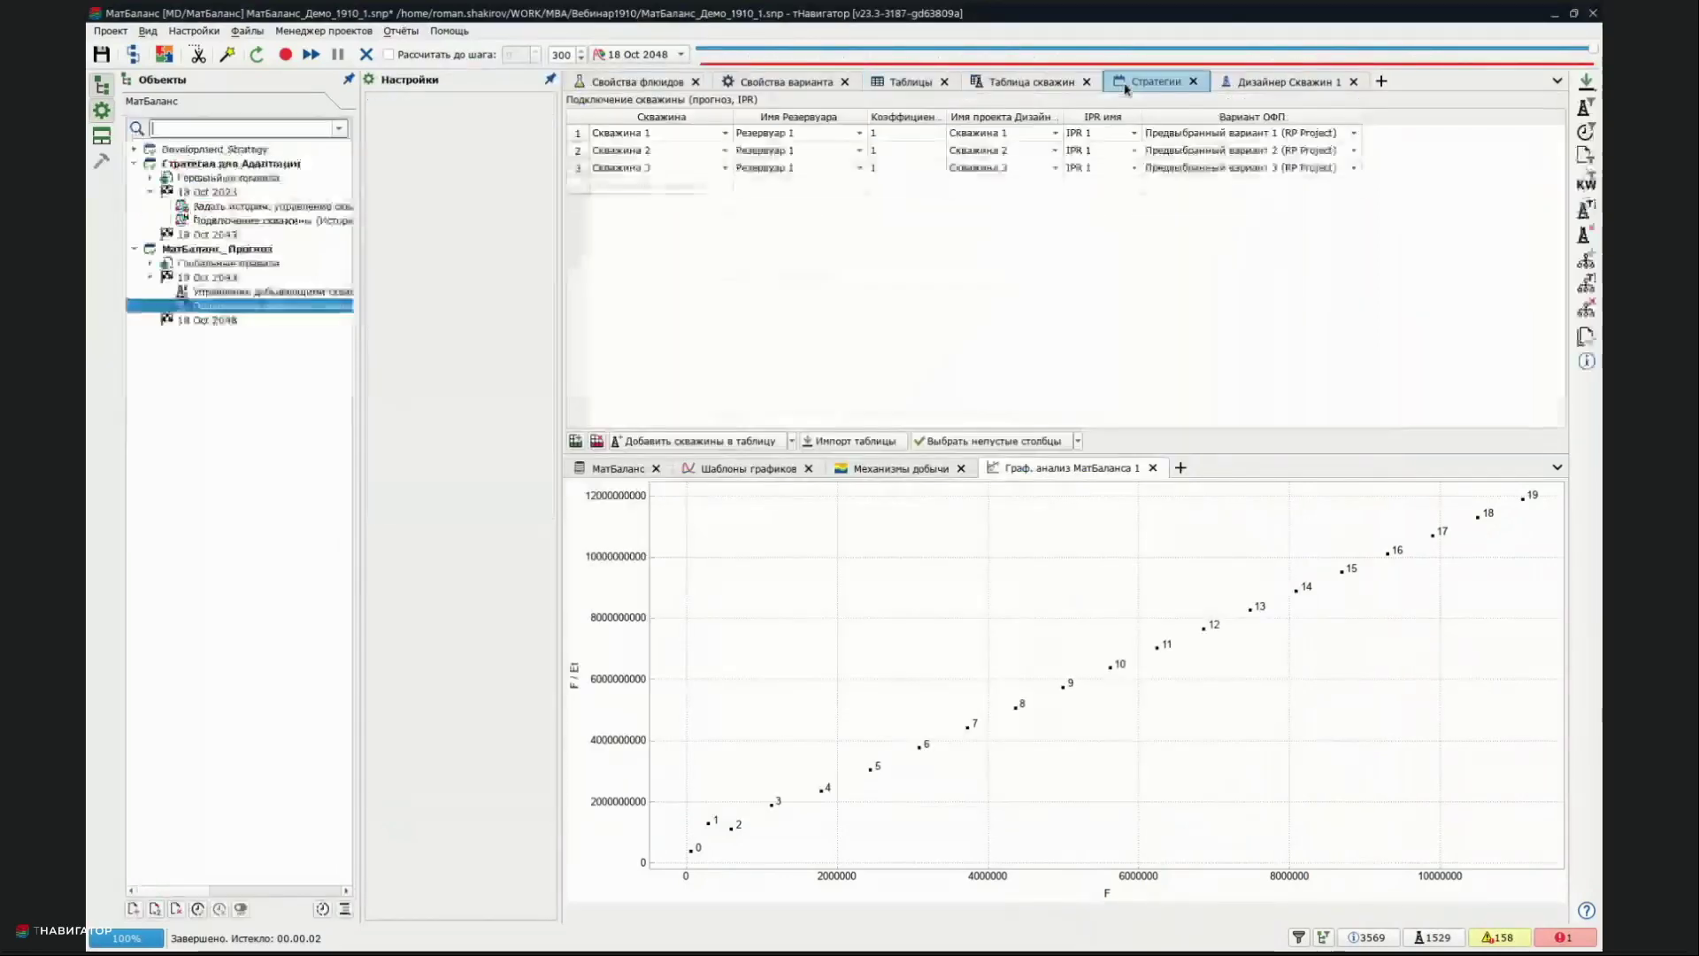